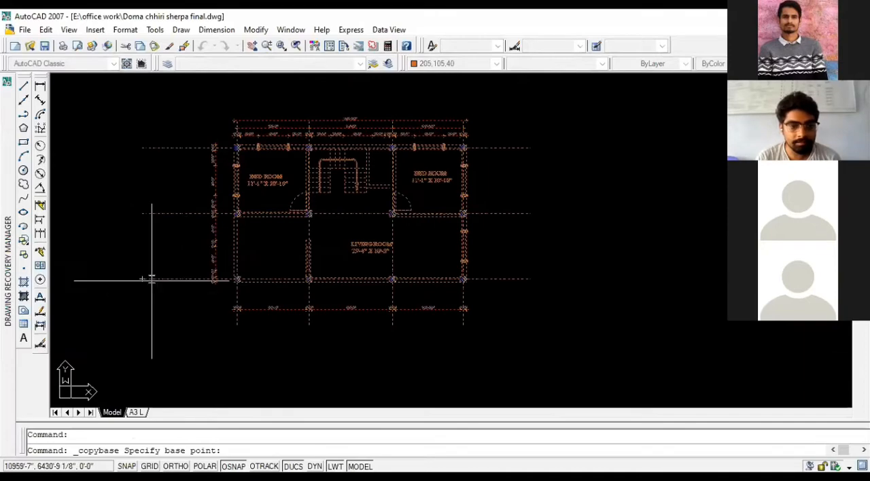
- Copy the selected floor plan with the outer corner of its lower-left column as the base point, then clear the selection
scroll(151, 276, "up", 5)
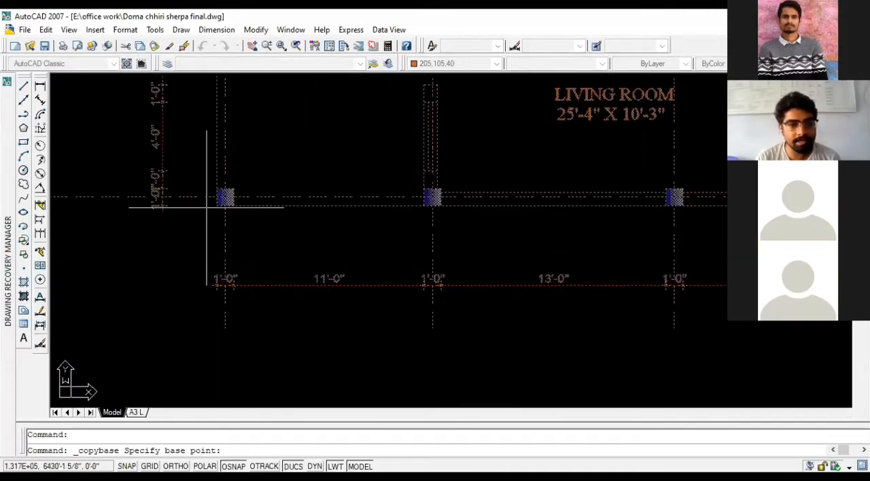
scroll(240, 313, "down", 7)
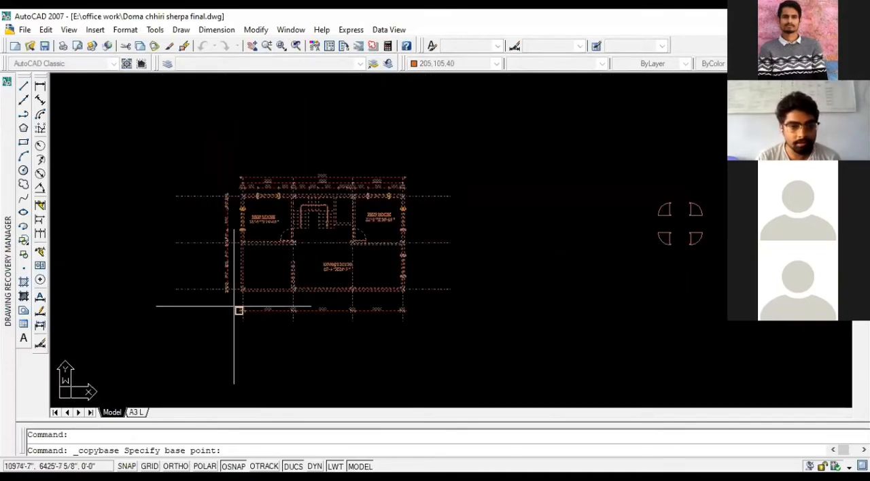
scroll(237, 309, "up", 2)
left_click(239, 291)
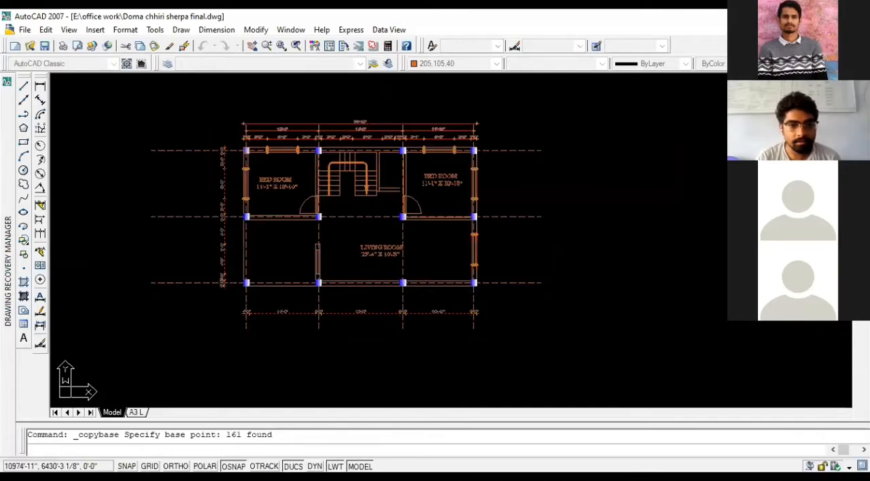
key("ctrl+a")
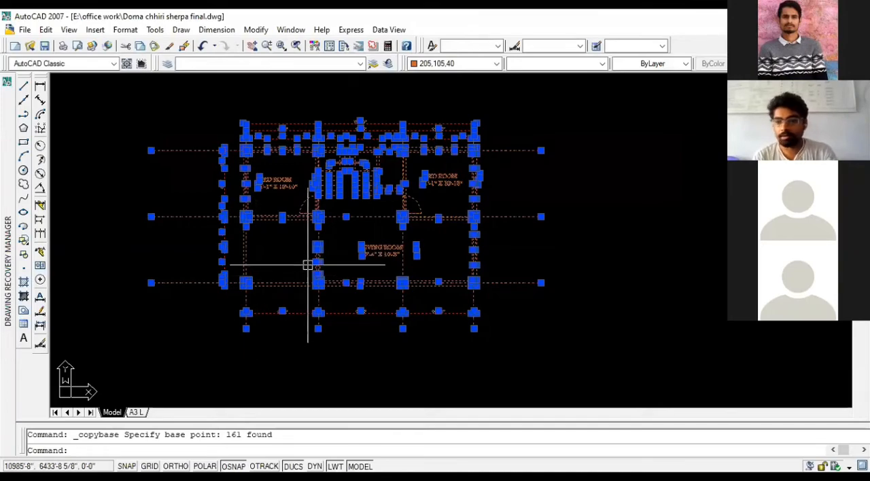
key("Escape")
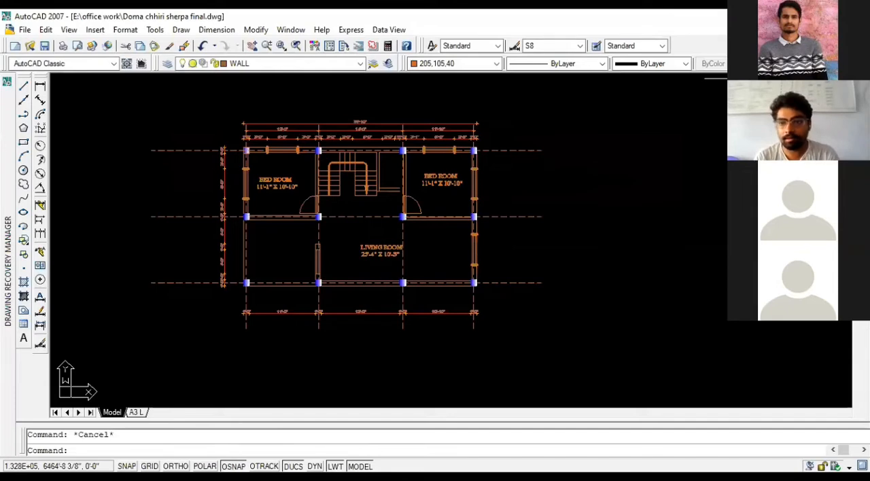
left_click(861, 29)
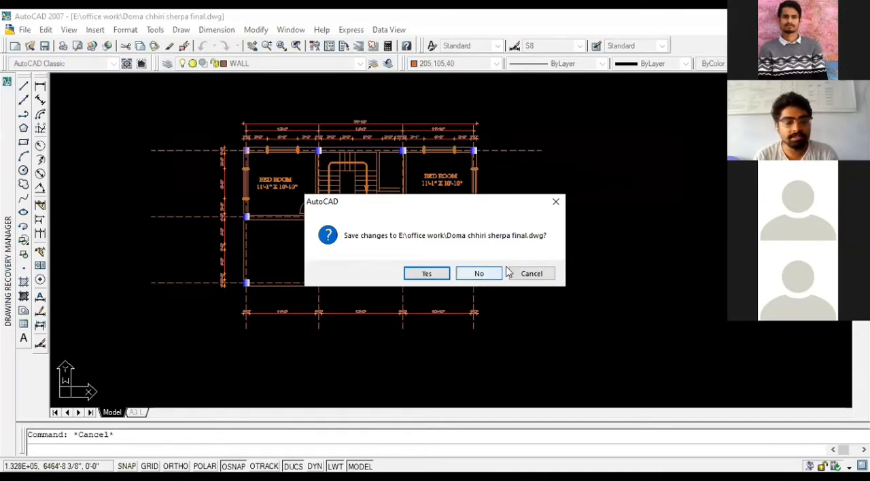
left_click(531, 274)
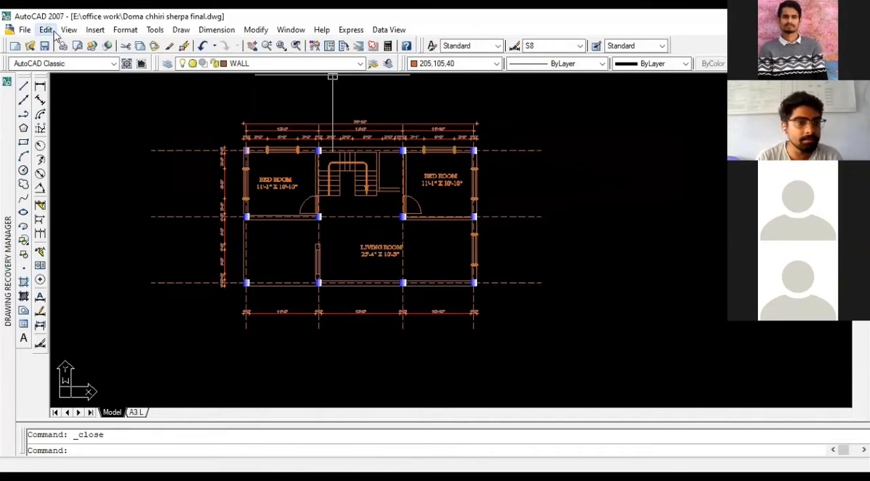
left_click(45, 30)
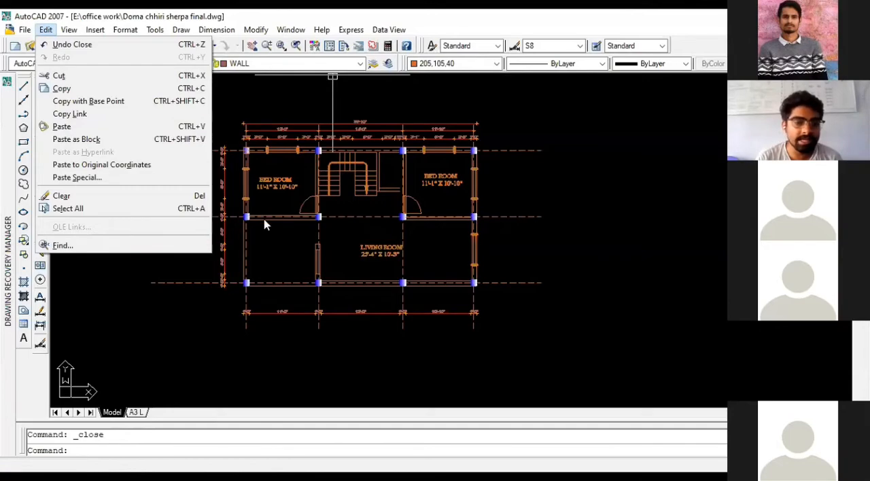
left_click(190, 316)
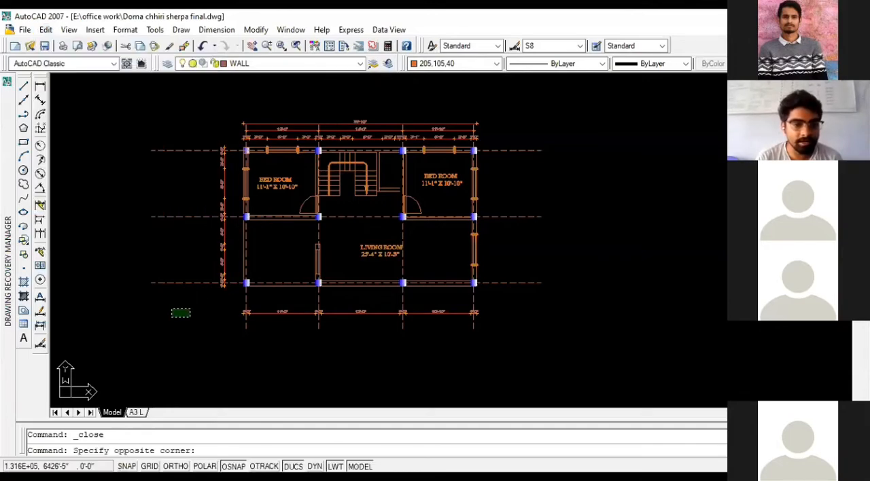
left_click(164, 309)
scroll(136, 291, "down", 2)
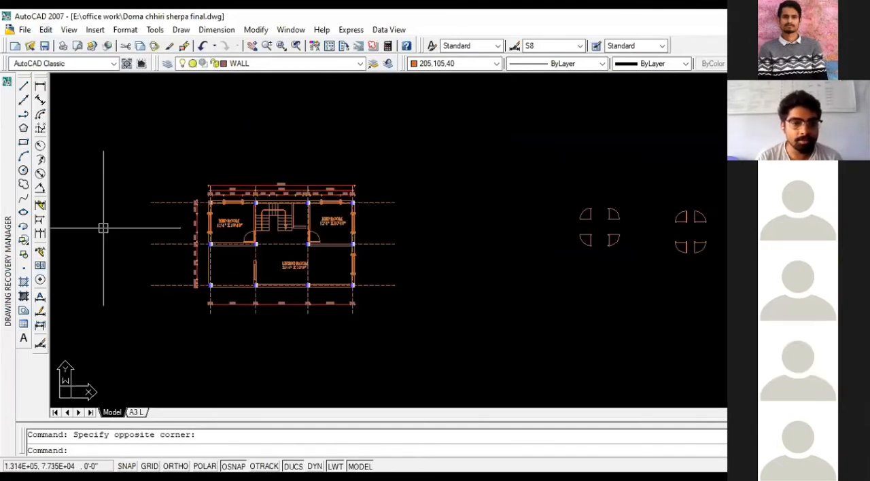
scroll(191, 225, "up", 2)
scroll(305, 230, "down", 1)
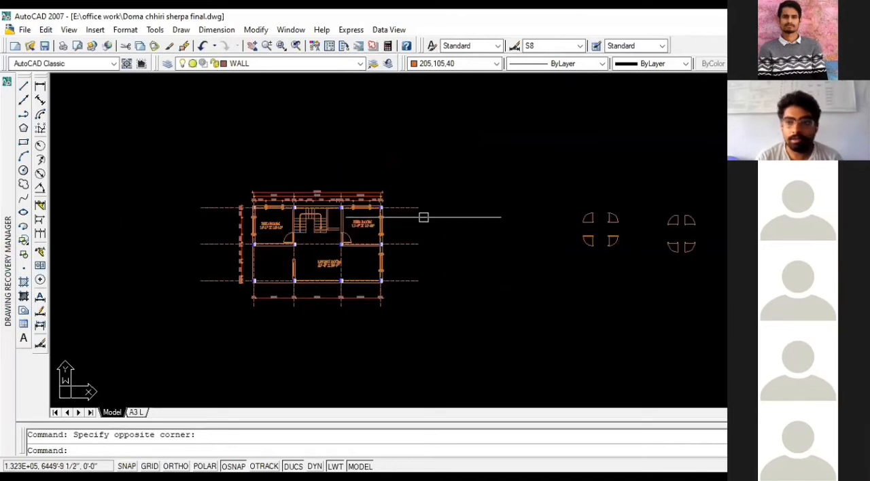
- Close the floor plan drawing without saving its changes
left_click(861, 30)
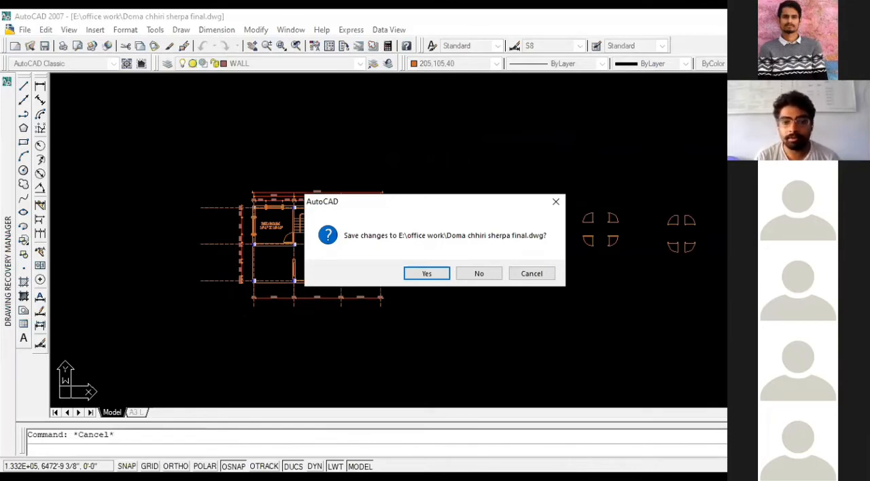
key("Escape")
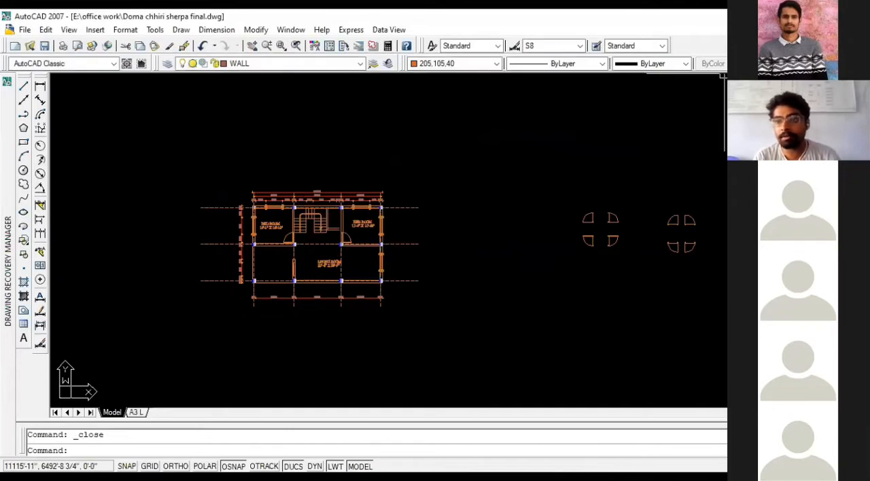
key("Escape")
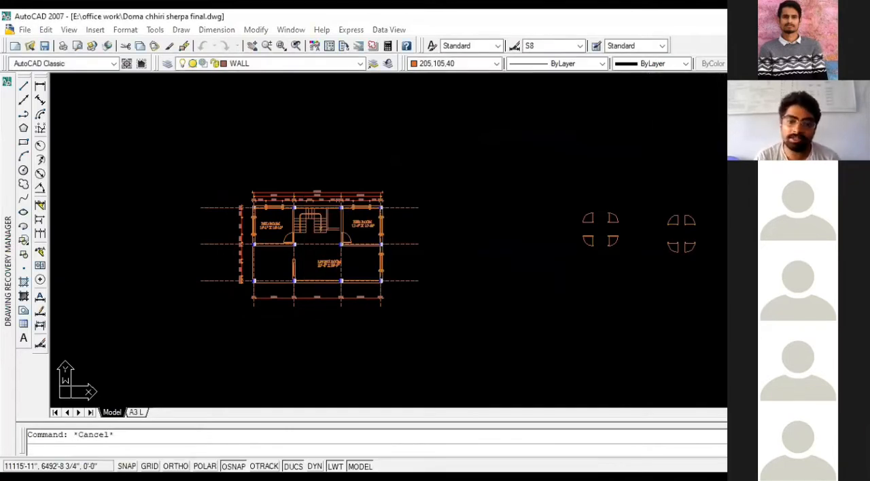
left_click(505, 89)
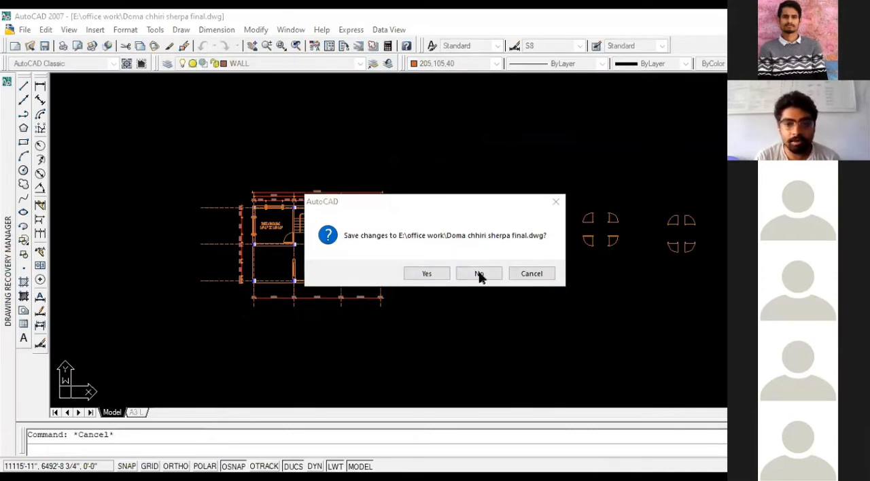
left_click(505, 253)
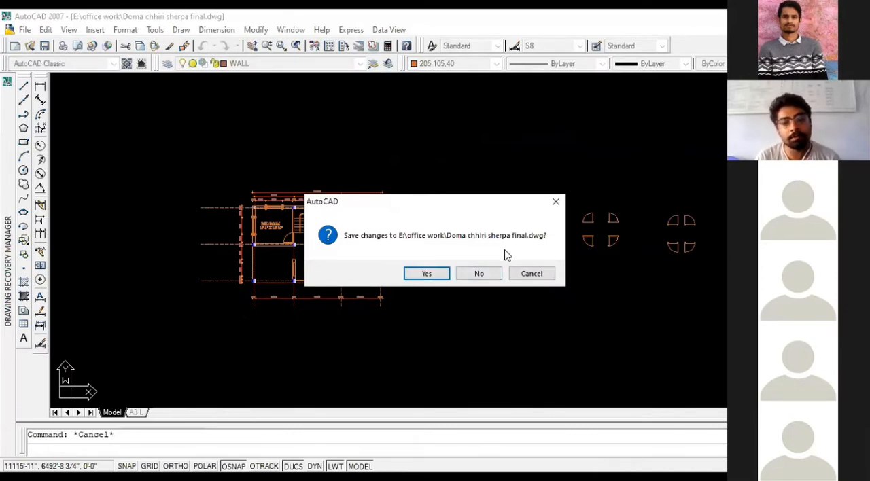
left_click(480, 277)
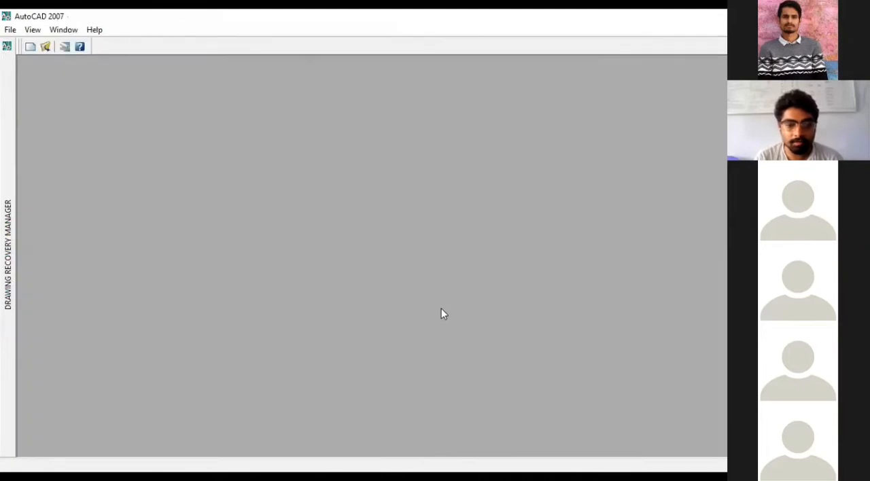
left_click(11, 29)
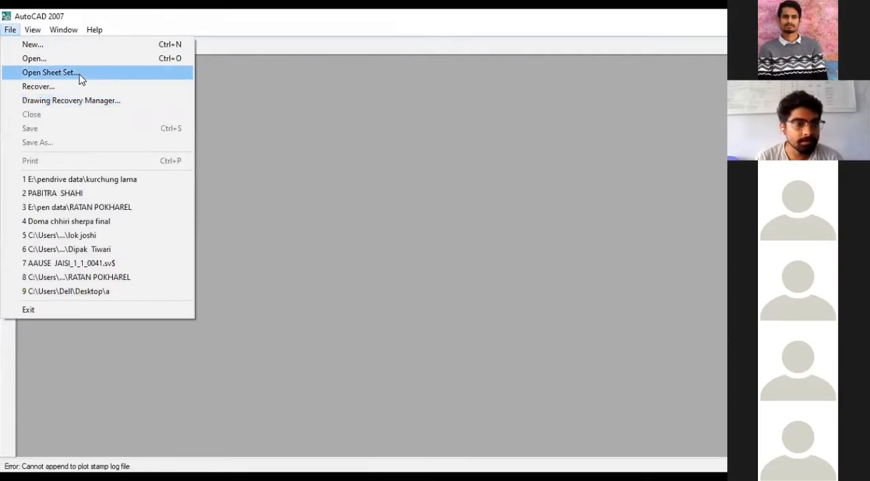
left_click(59, 62)
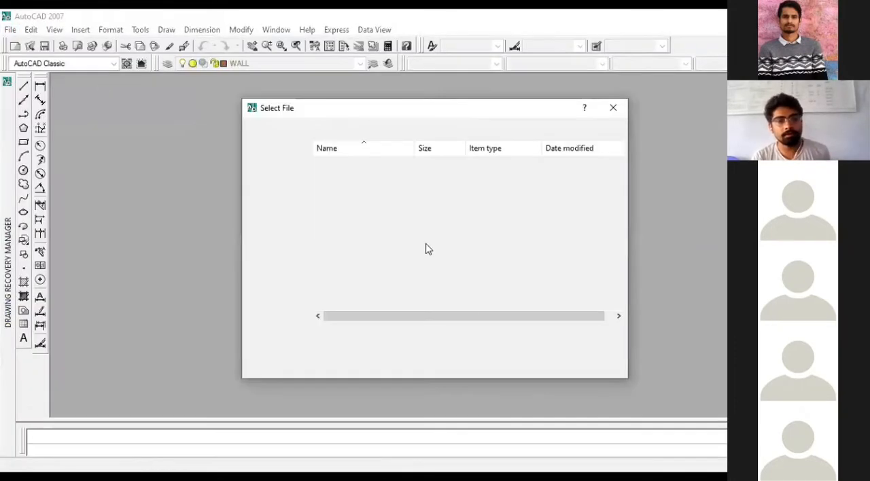
left_click(585, 348)
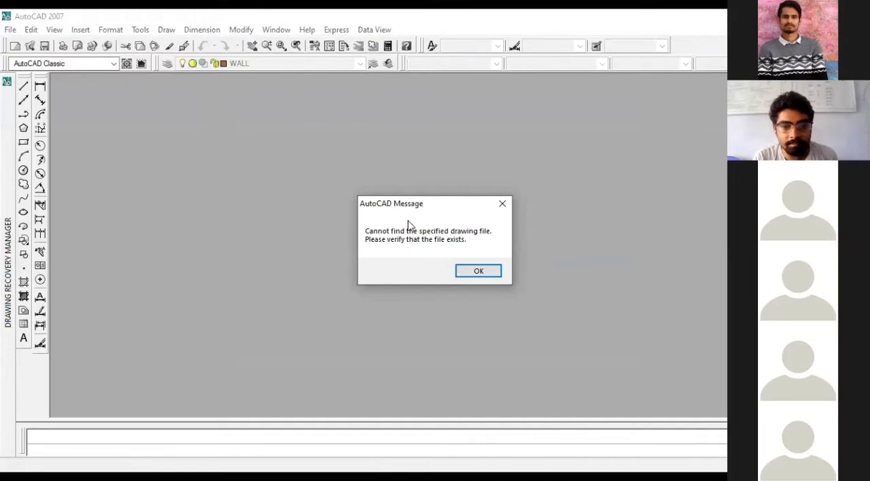
left_click(480, 270)
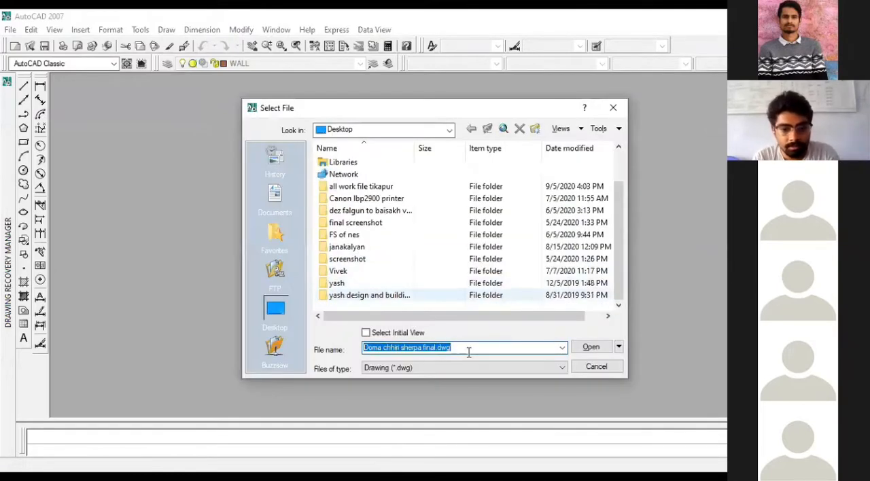
double_click(361, 187)
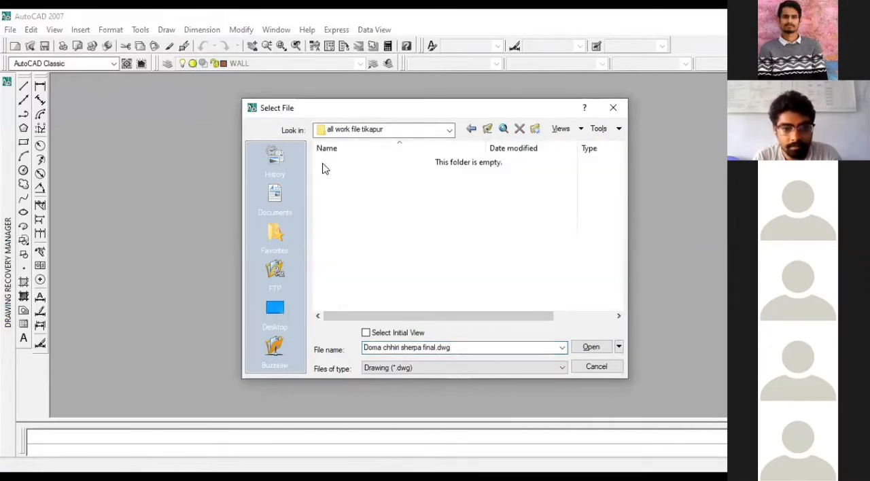
key("Escape")
- Create a new drawing from the acad.dwt template
left_click(11, 29)
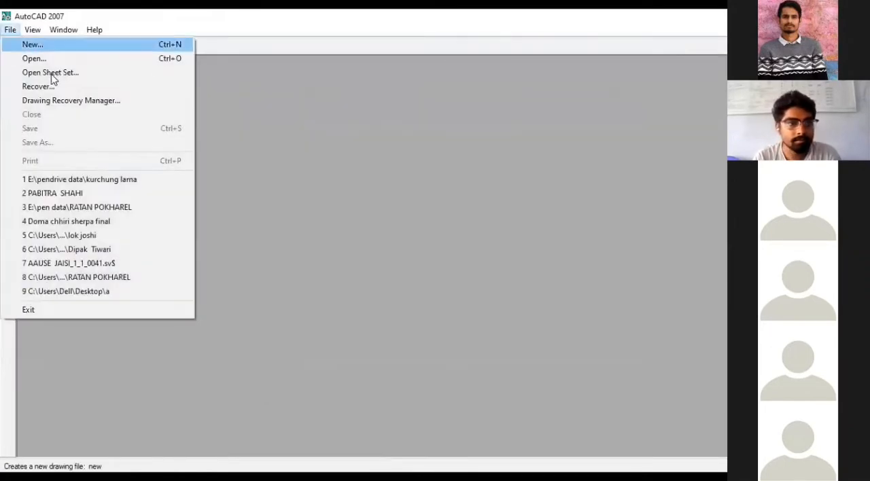
key("Return")
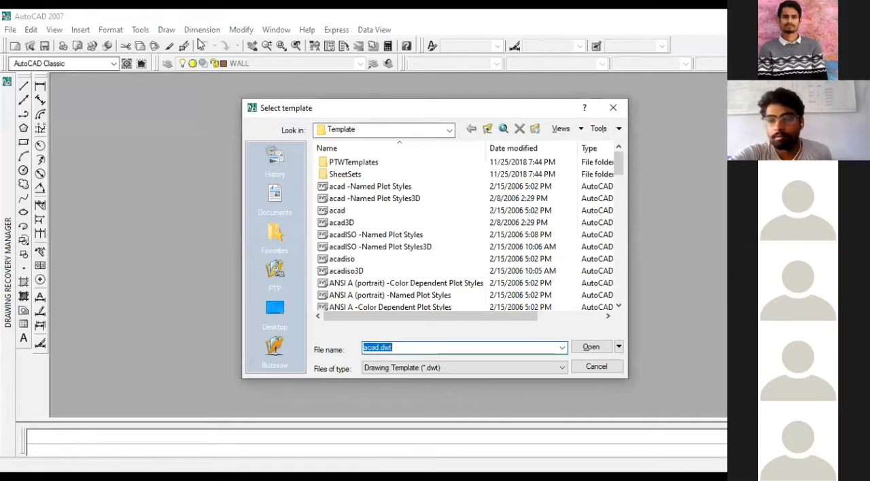
scroll(417, 204, "down", 3)
scroll(416, 224, "down", 3)
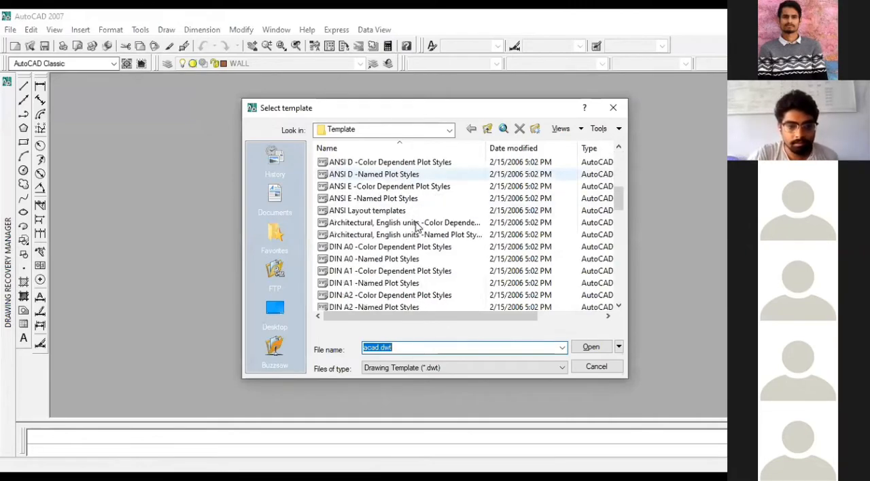
scroll(462, 272, "up", 2)
left_click(591, 348)
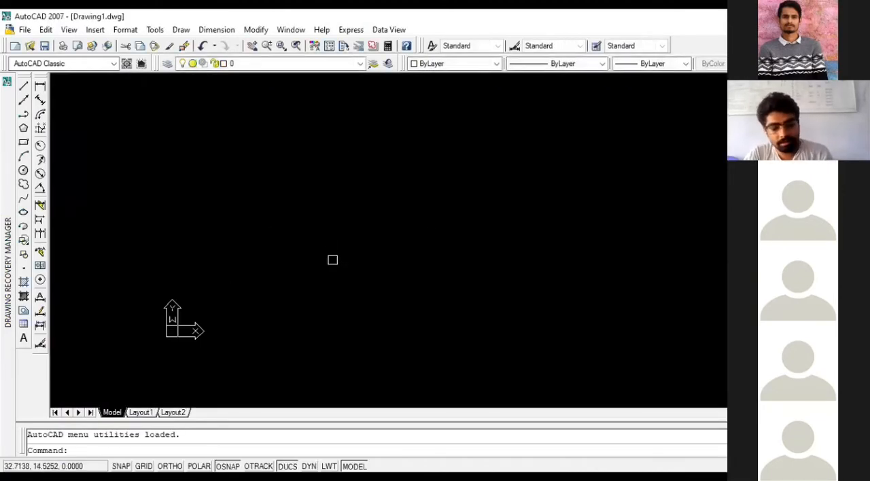
- Paste the copied floor plan near the origin of the new drawing and regenerate it with REGENALL
key("ctrl+v")
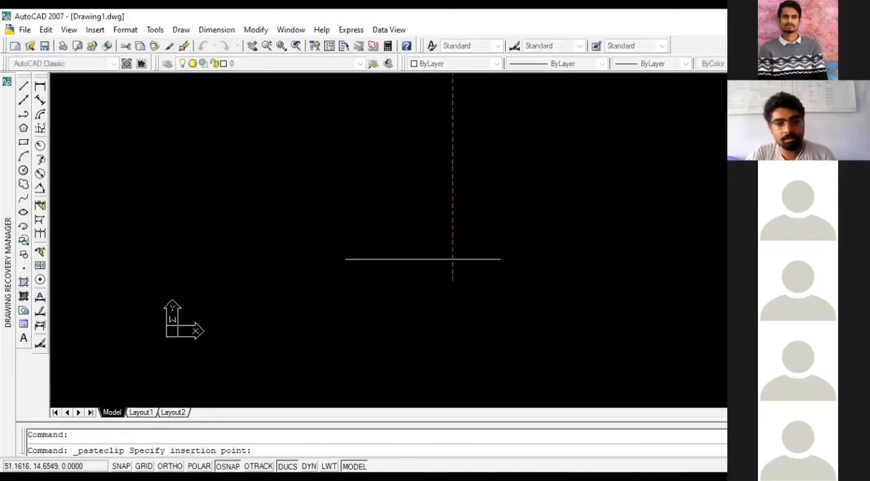
scroll(426, 254, "down", 3)
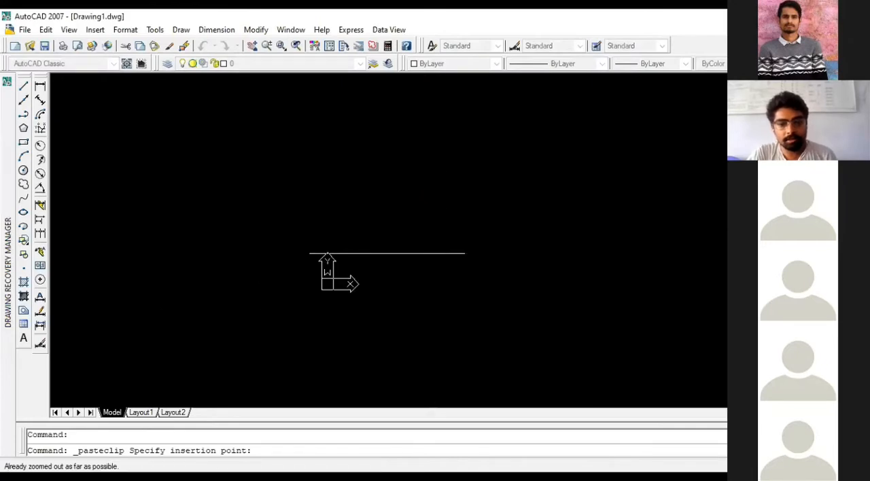
left_click(429, 243)
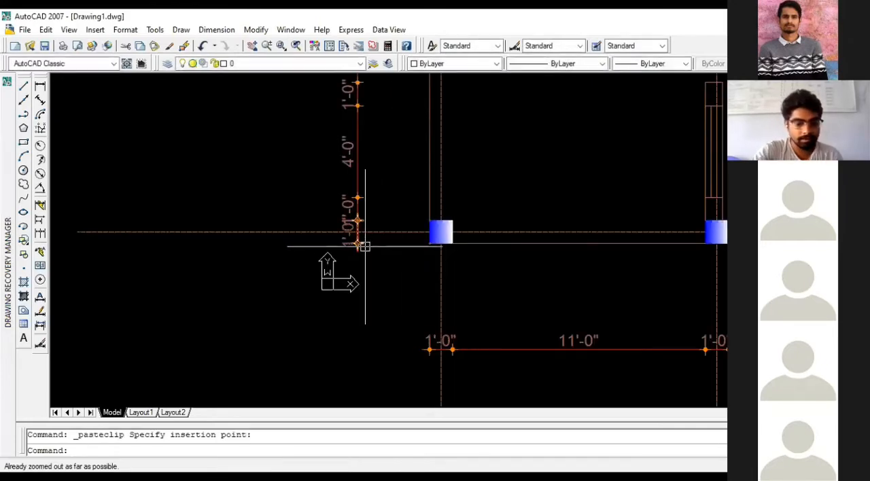
type("REGENALL")
key("Return")
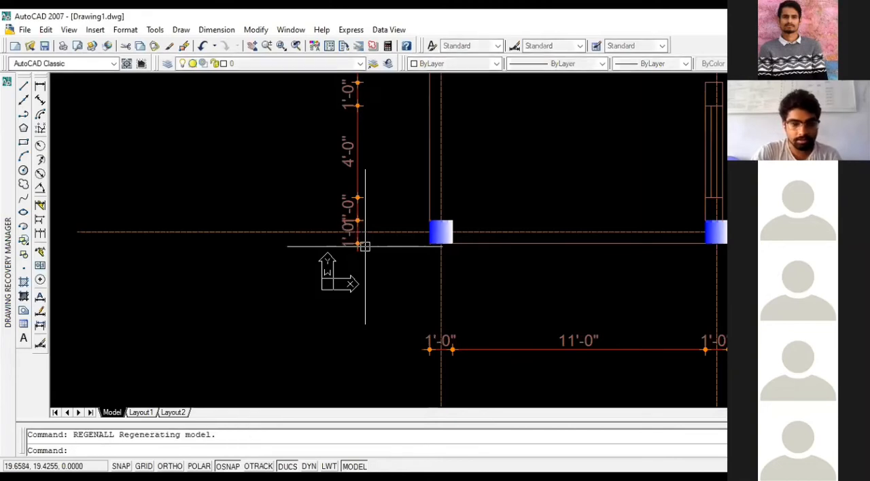
scroll(292, 265, "down", 5)
scroll(279, 267, "up", 4)
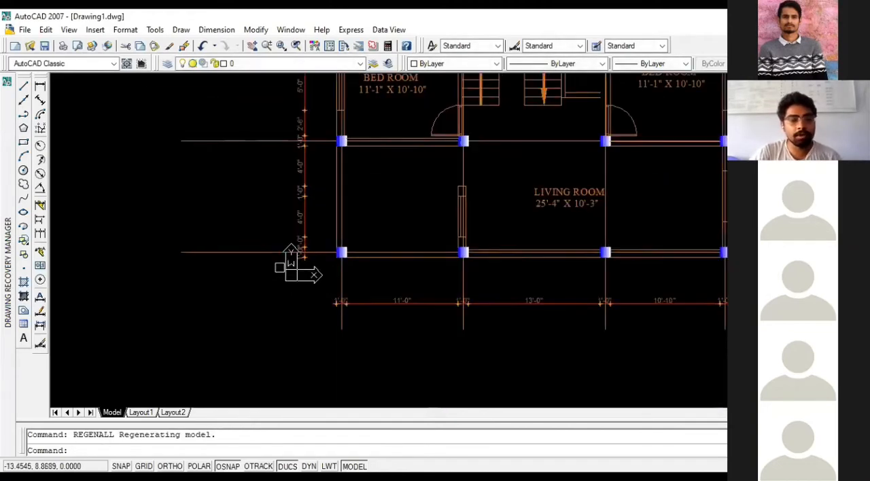
scroll(280, 267, "down", 4)
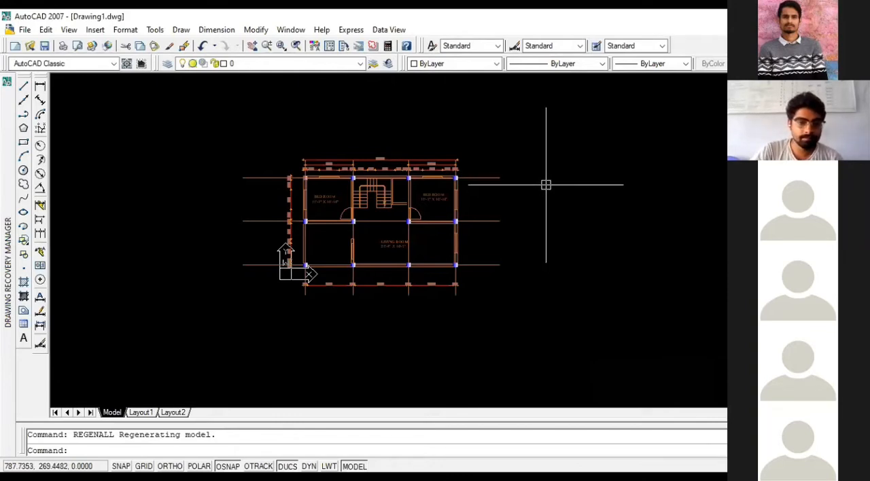
- Try to set the drawing limits from 0,0 to an upper corner of 100',100'
type("IMITS")
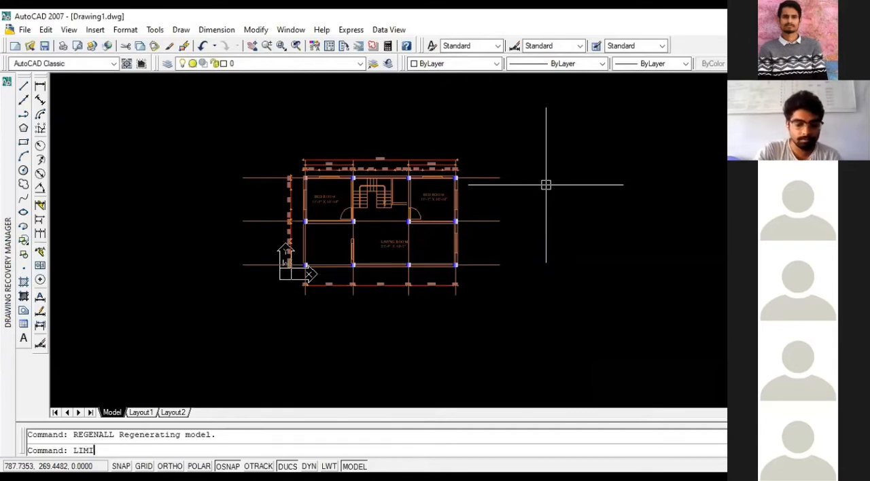
key("Return")
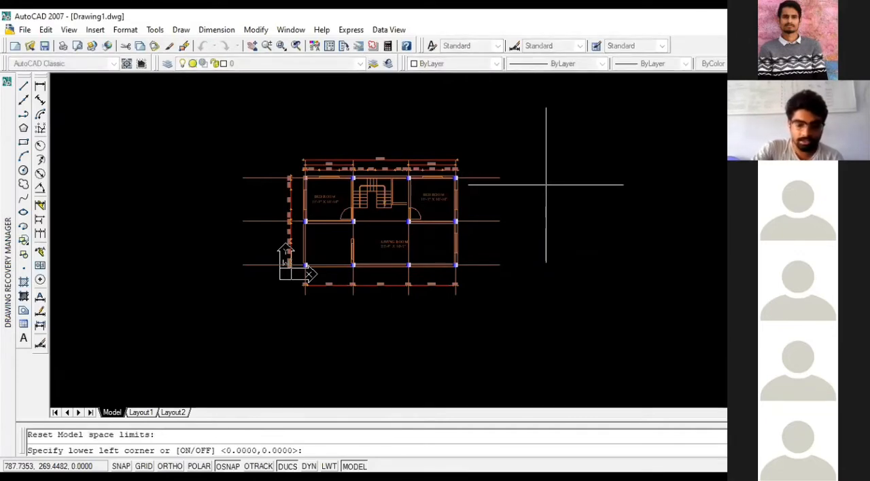
key("Return")
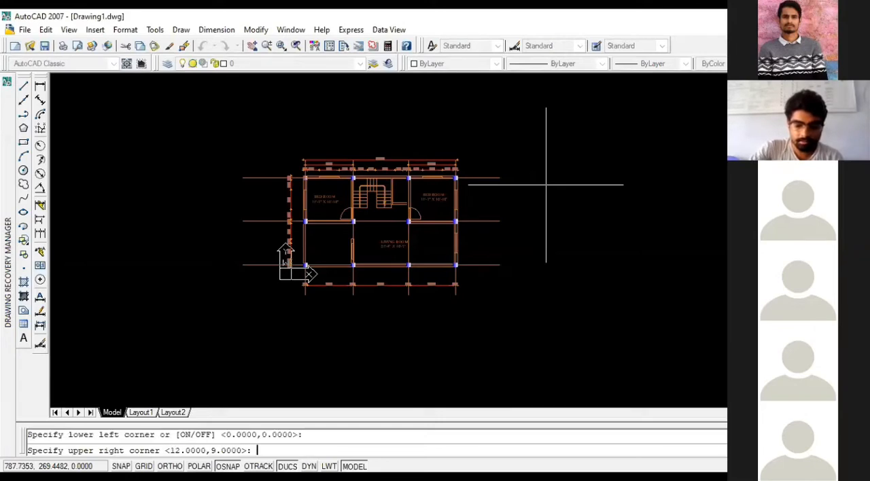
type("100")
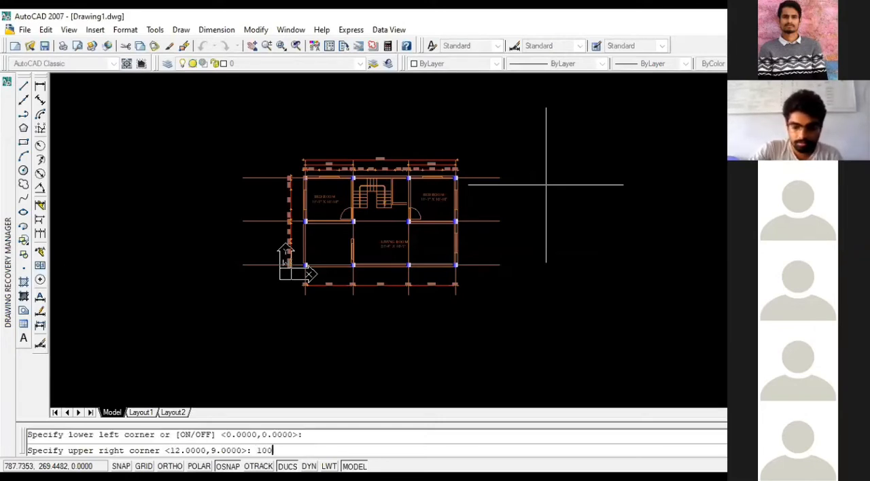
type("',1")
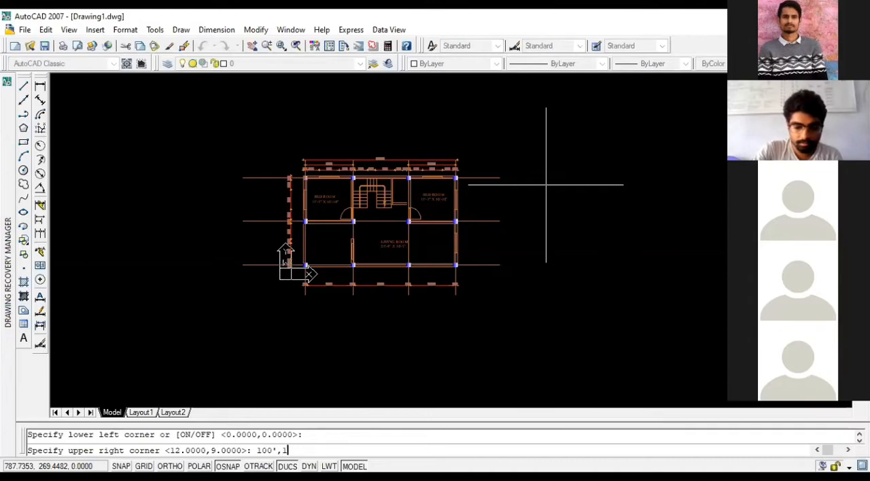
type("00'")
key("Return")
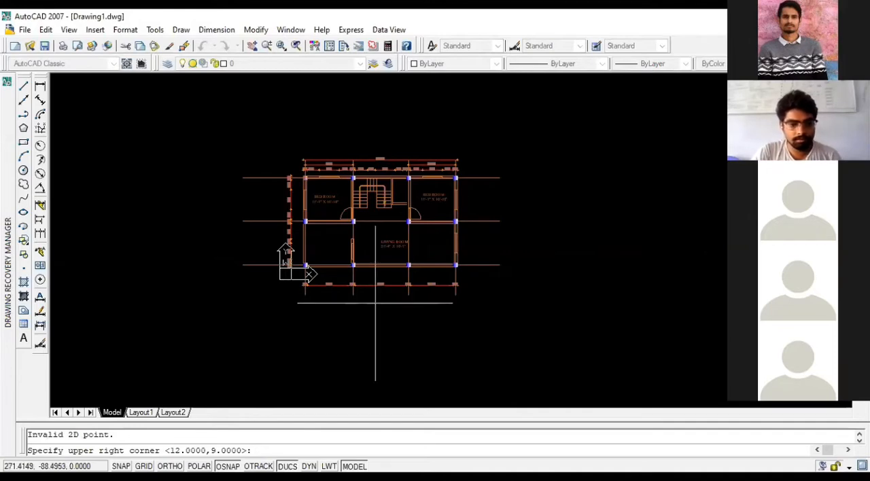
key("Escape")
key("Escape")
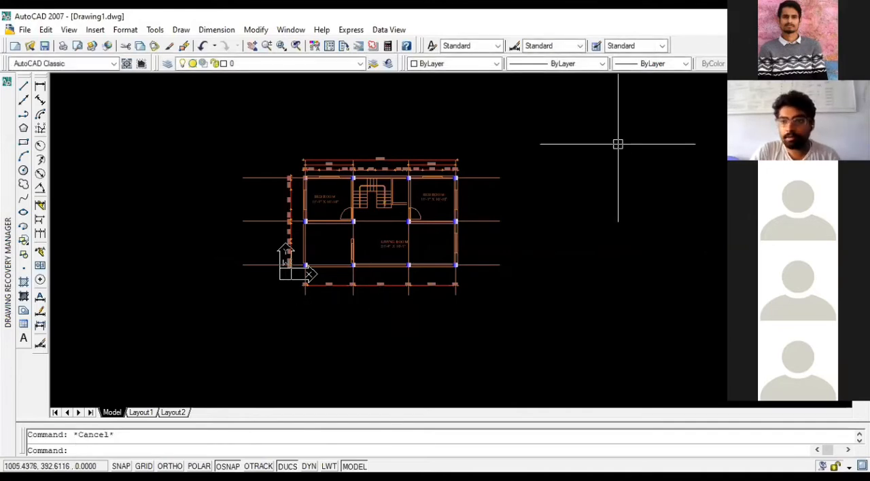
- Minimize Drawing1 and maximize the source floor plan drawing, framing the coloured floor plan
left_click(830, 30)
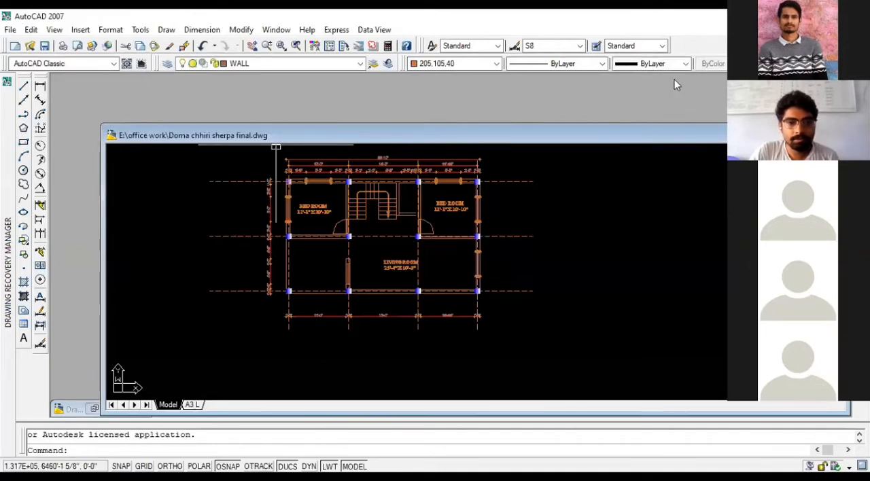
left_click(689, 111)
scroll(433, 248, "down", 3)
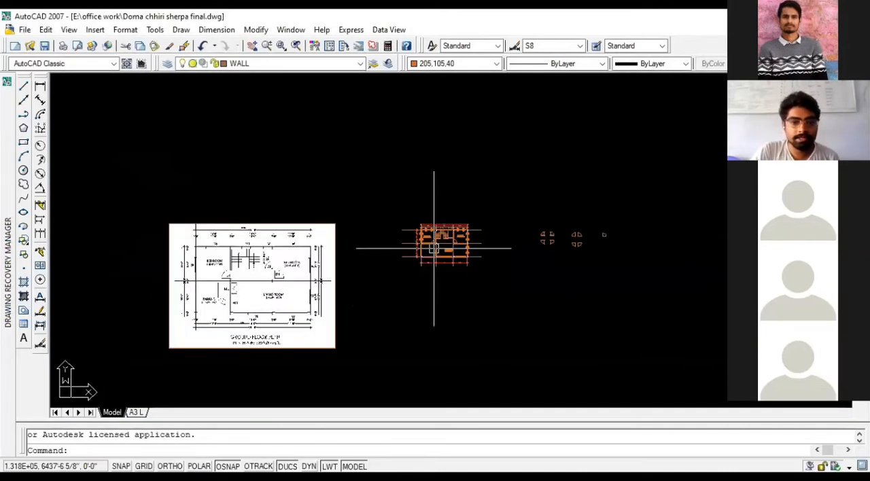
scroll(433, 248, "up", 3)
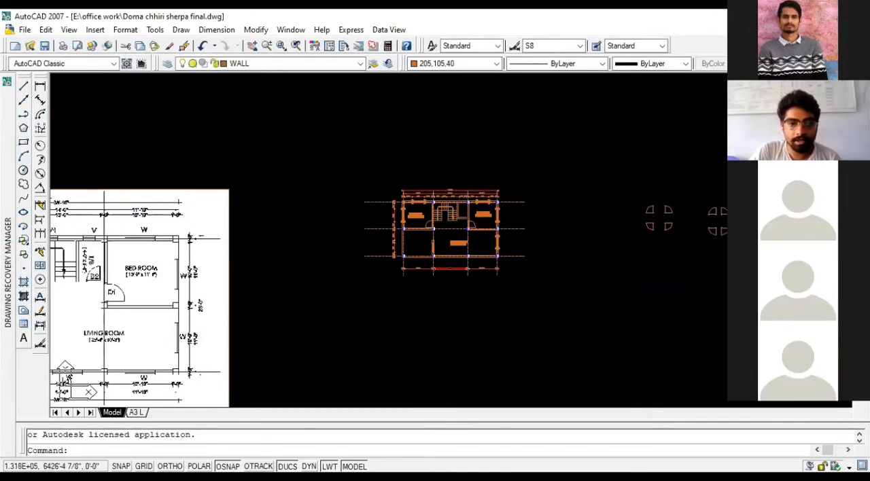
- Select the whole coloured floor plan and copy it with its lower-left column corner as base point, then clear the selection
left_click(549, 302)
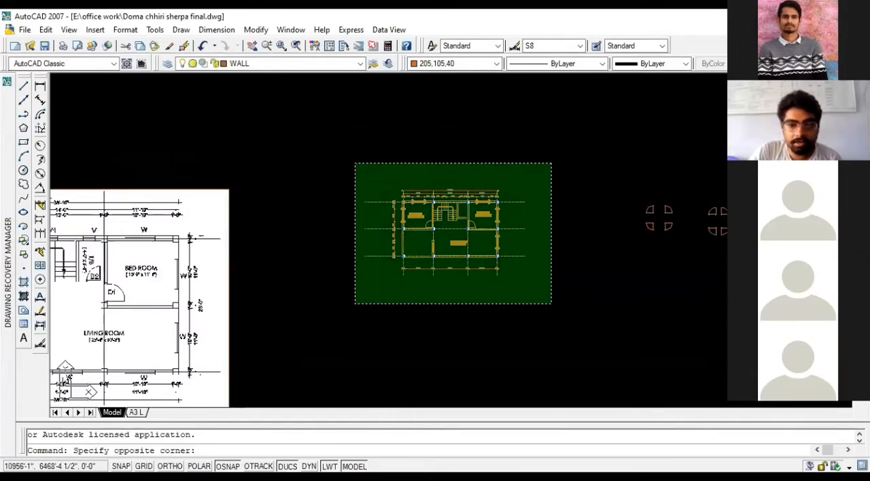
left_click(355, 163)
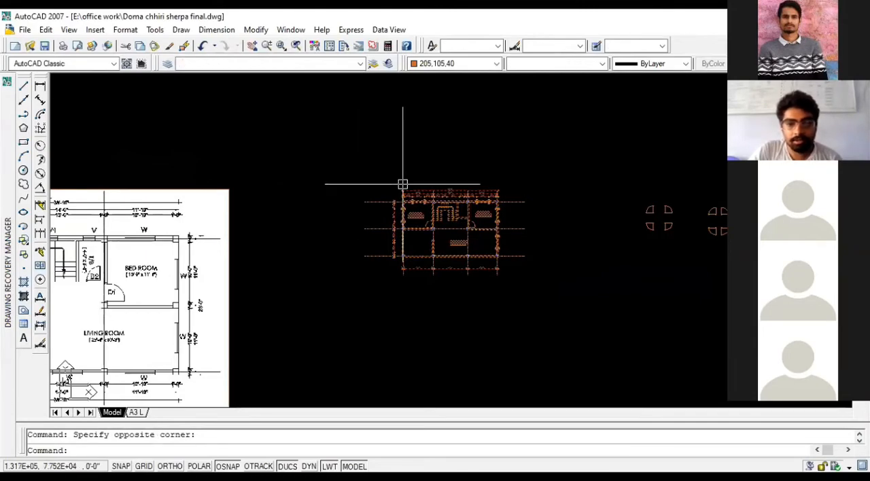
key("ctrl+shift+c")
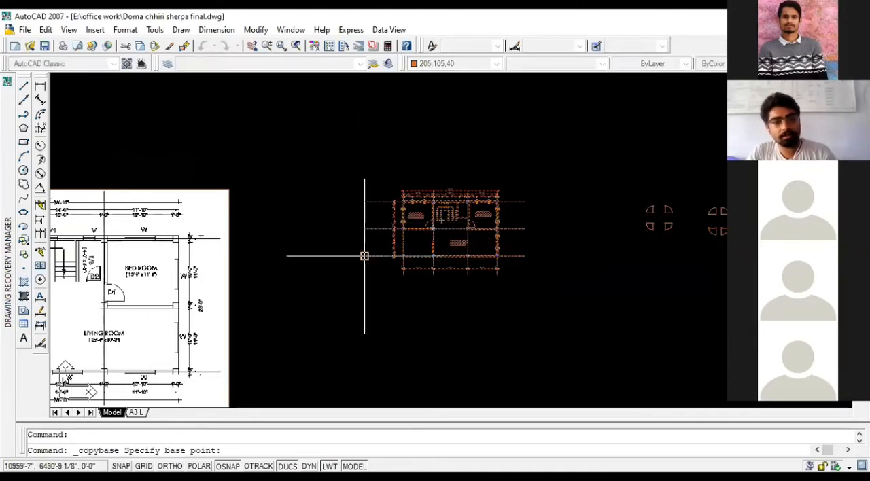
scroll(381, 255, "up", 5)
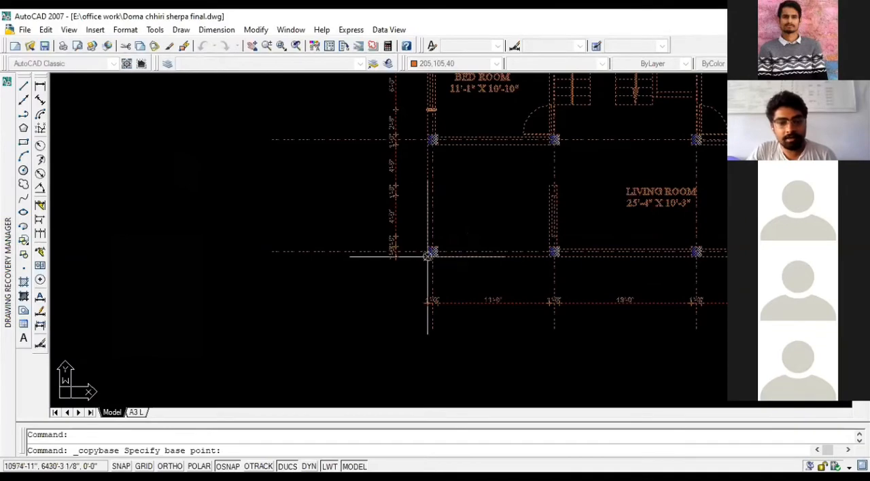
left_click(415, 252)
scroll(377, 261, "down", 3)
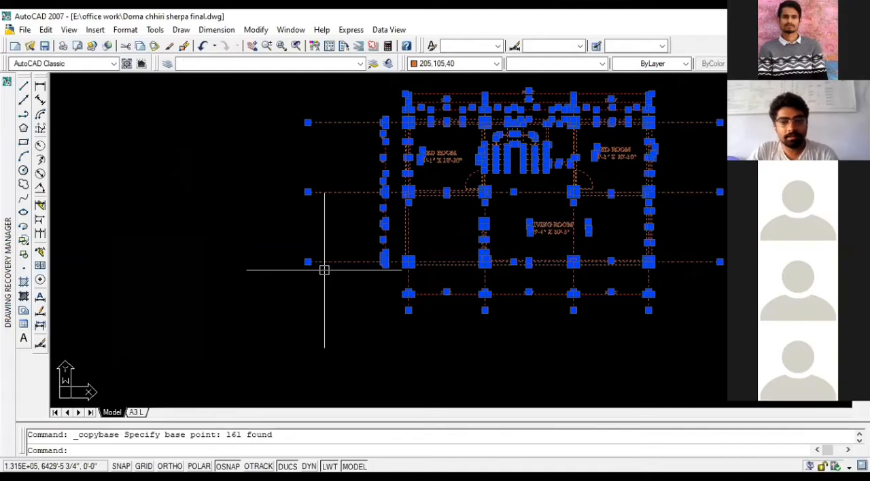
key("Escape")
- Reselect the entire floor plan and copy it again with the outer corner of the lower-left column as base point
scroll(329, 270, "down", 2)
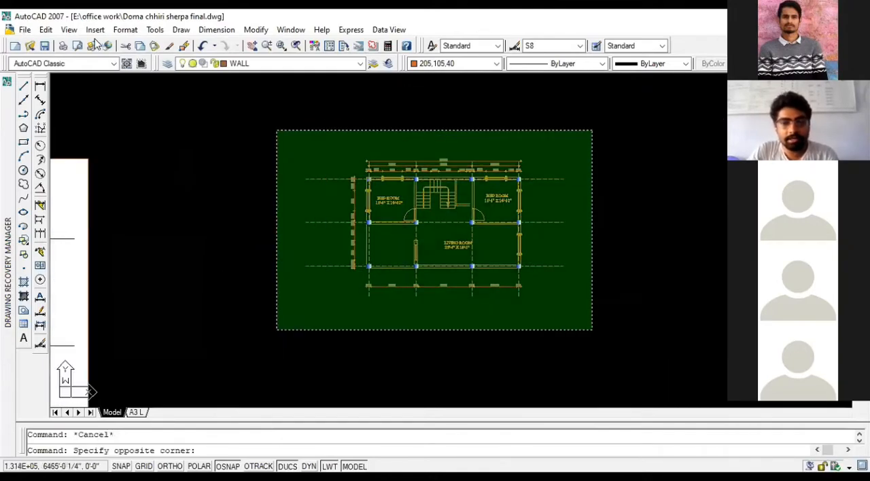
left_click(277, 130)
left_click(45, 29)
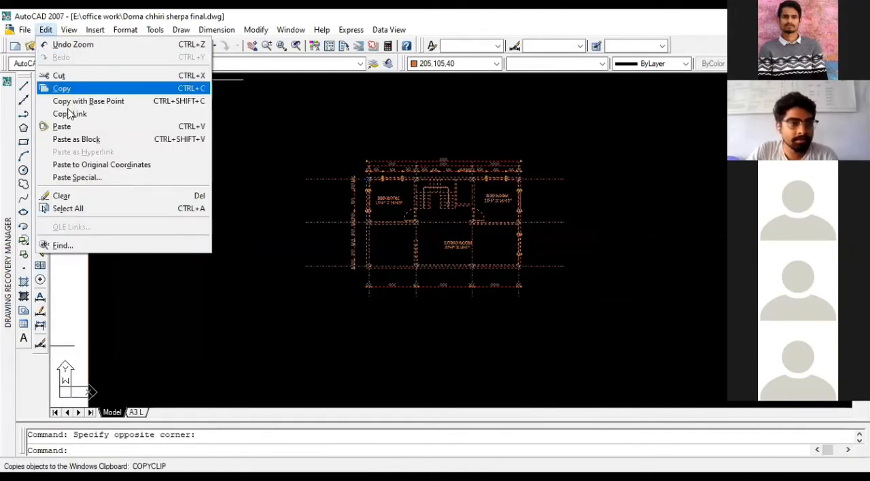
left_click(87, 104)
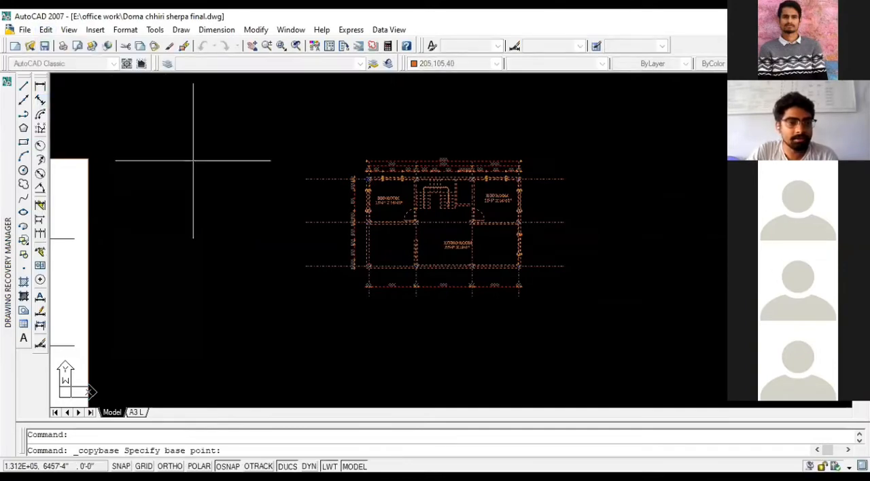
scroll(363, 285, "up", 5)
left_click(371, 247)
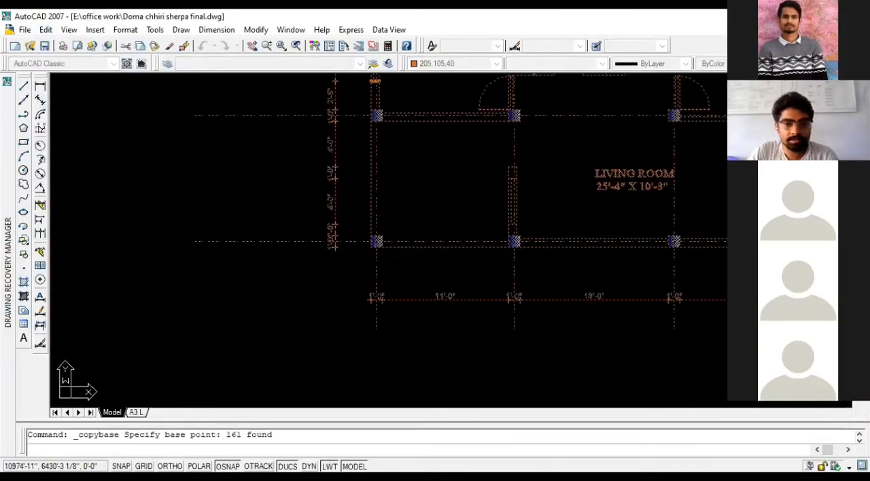
key("Escape")
- Close the source floor plan drawing without saving its changes
scroll(197, 299, "down", 2)
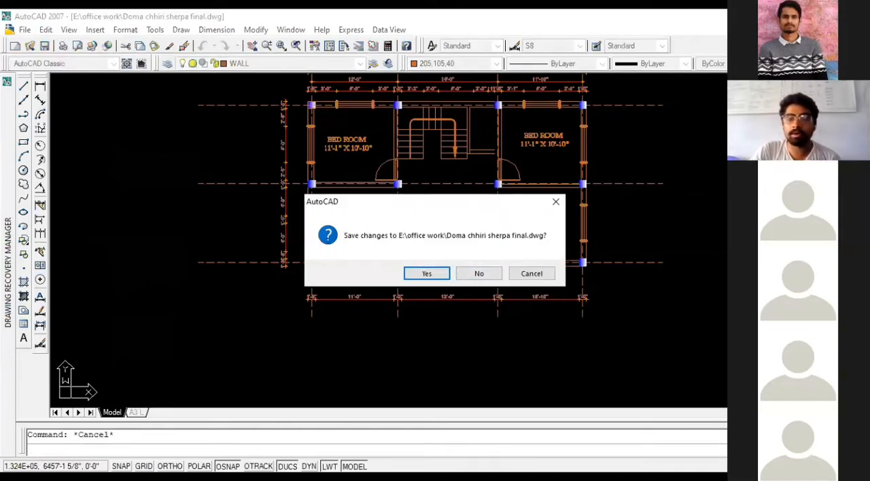
left_click(469, 275)
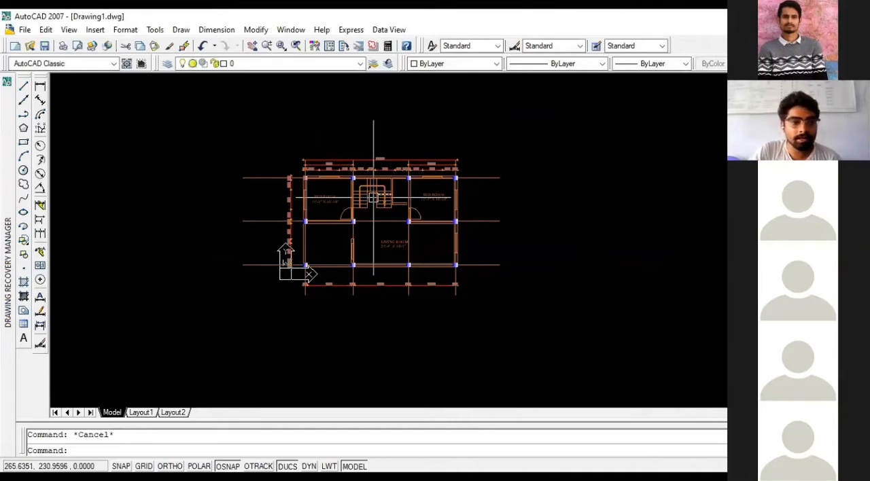
- Examine the pasted floor plan in Drawing1, including its room labels and the dimensions above the bedrooms
scroll(339, 186, "down", 2)
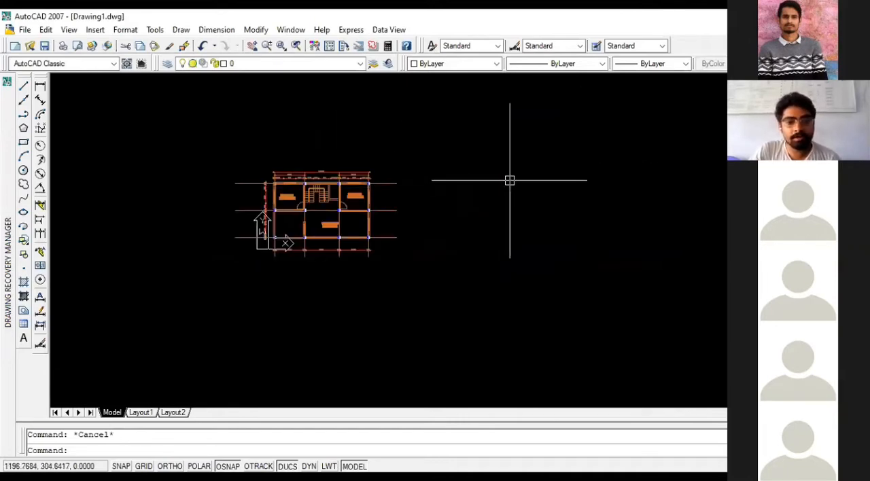
scroll(509, 180, "up", 2)
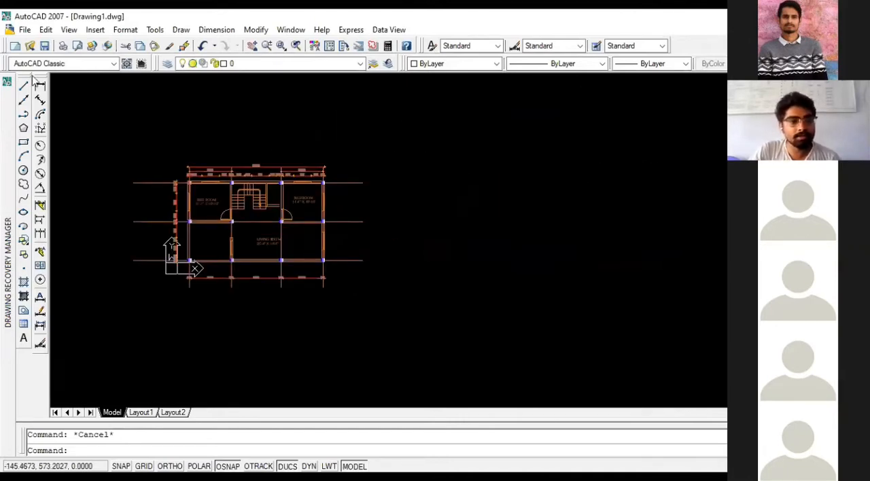
mouse_move(22, 73)
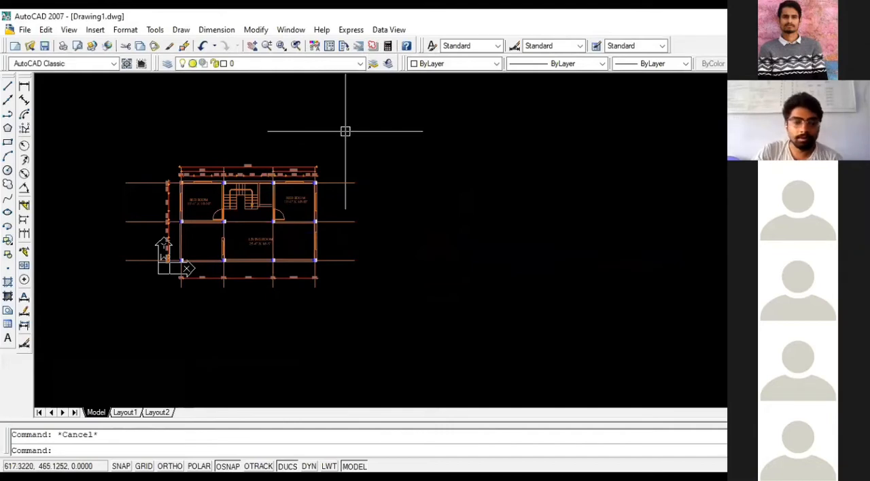
scroll(435, 153, "down", 3)
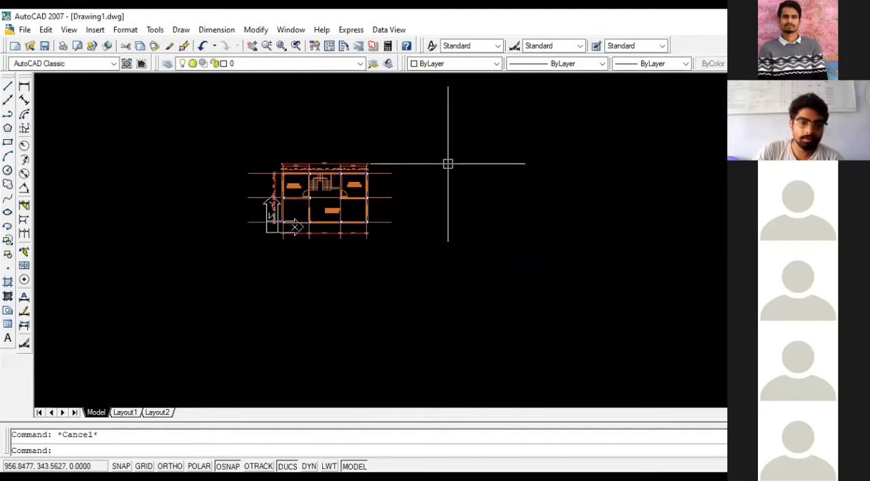
scroll(435, 163, "up", 2)
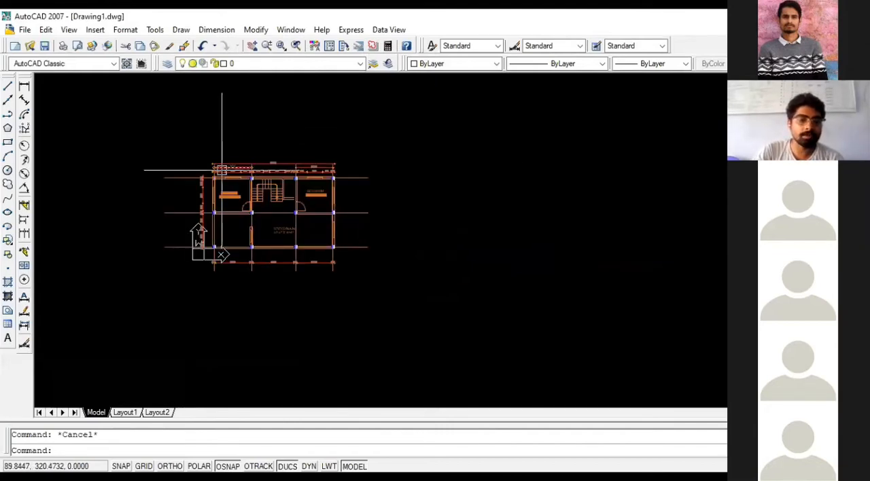
scroll(323, 151, "down", 1)
scroll(288, 165, "up", 5)
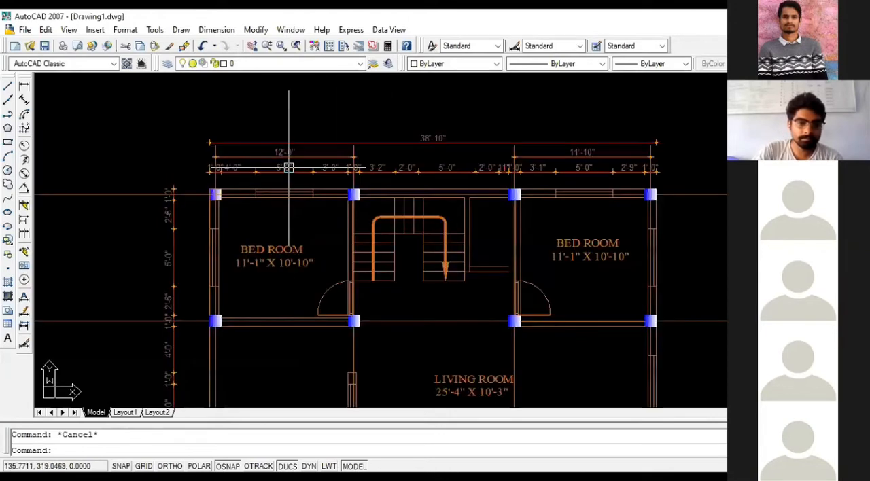
scroll(288, 167, "down", 3)
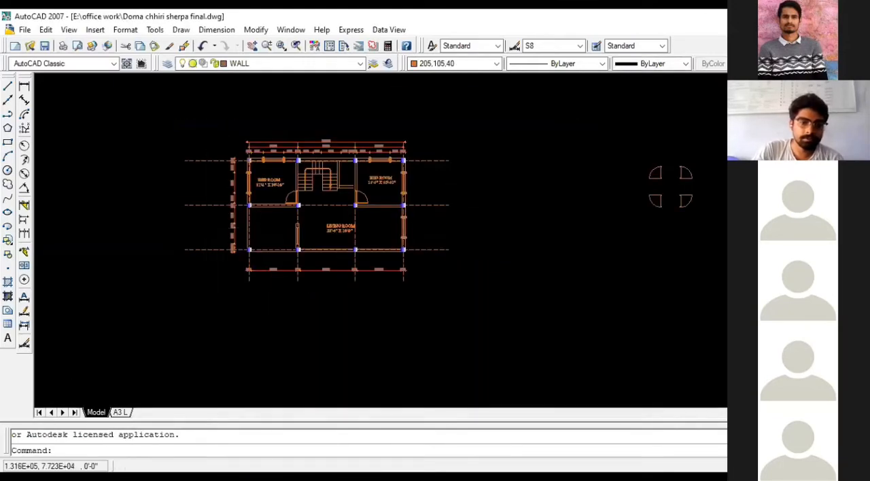
- Compare the ground floor plan reference image with the coloured floor plan drawn beside it in the source drawing
scroll(208, 229, "down", 2)
scroll(234, 219, "up", 3)
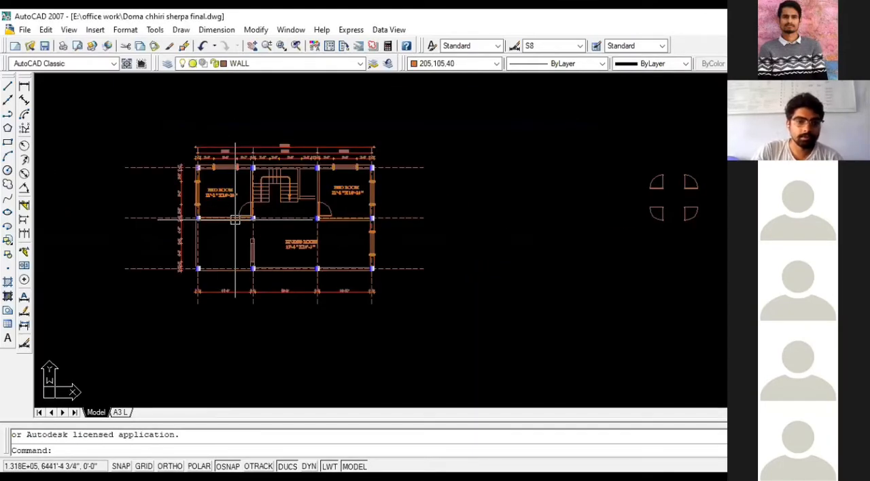
scroll(305, 210, "down", 4)
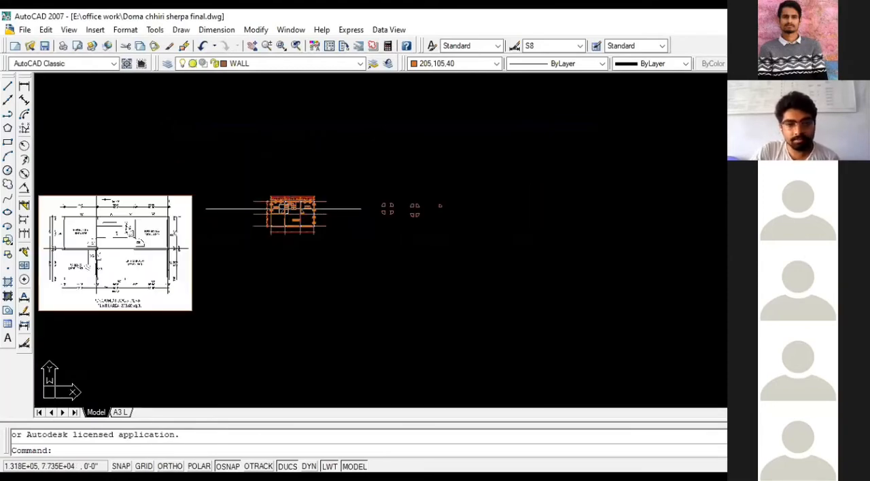
scroll(495, 240, "down", 4)
scroll(330, 240, "up", 7)
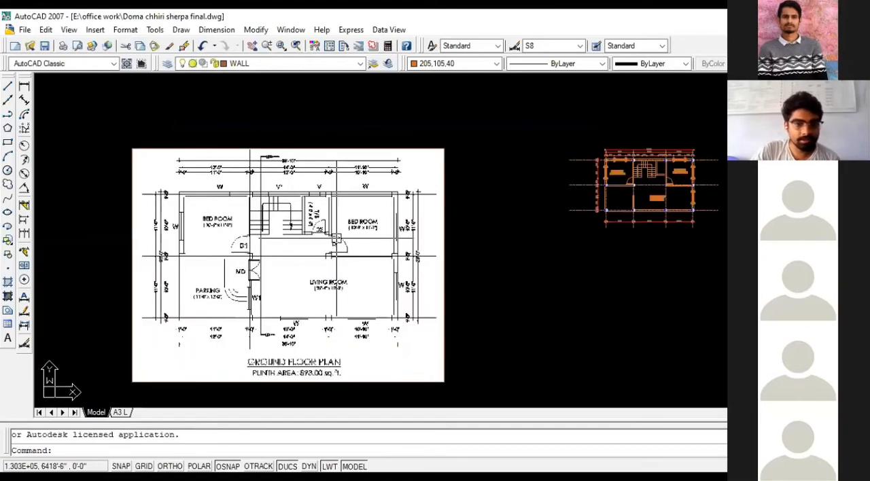
scroll(335, 238, "up", 2)
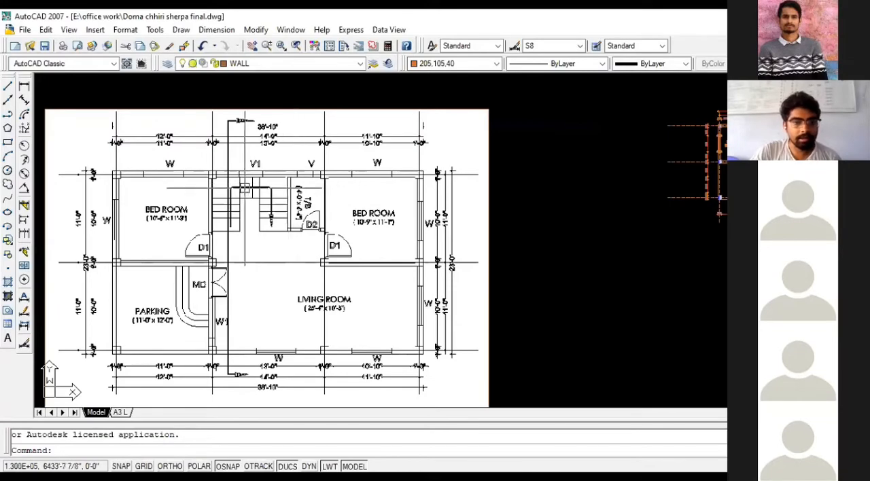
scroll(218, 219, "down", 4)
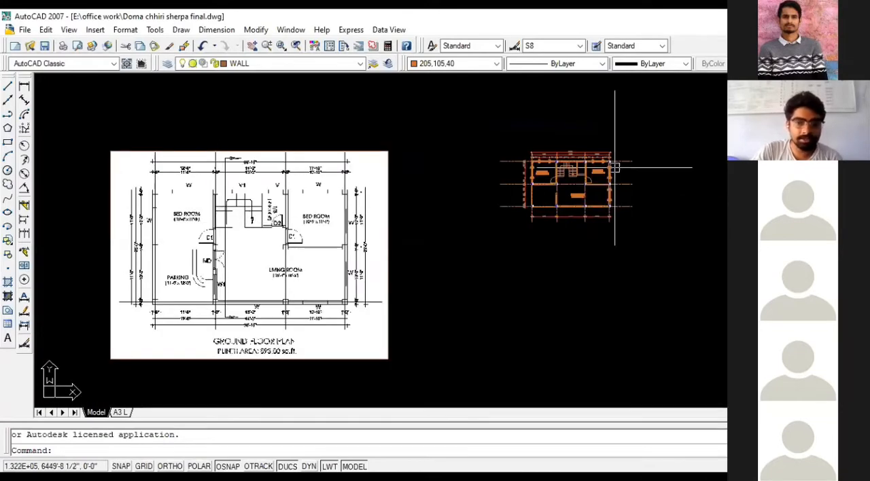
scroll(615, 168, "up", 6)
scroll(588, 177, "up", 3)
scroll(299, 206, "down", 4)
scroll(404, 207, "up", 1)
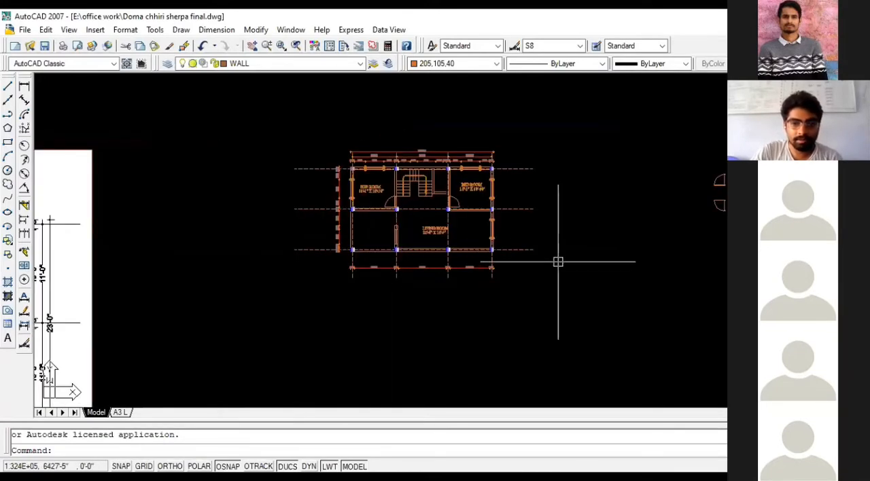
- Select the floor plan's horizontal and vertical dashed centerlines
left_click(554, 264)
left_click(509, 159)
scroll(408, 275, "up", 1)
scroll(409, 275, "up", 3)
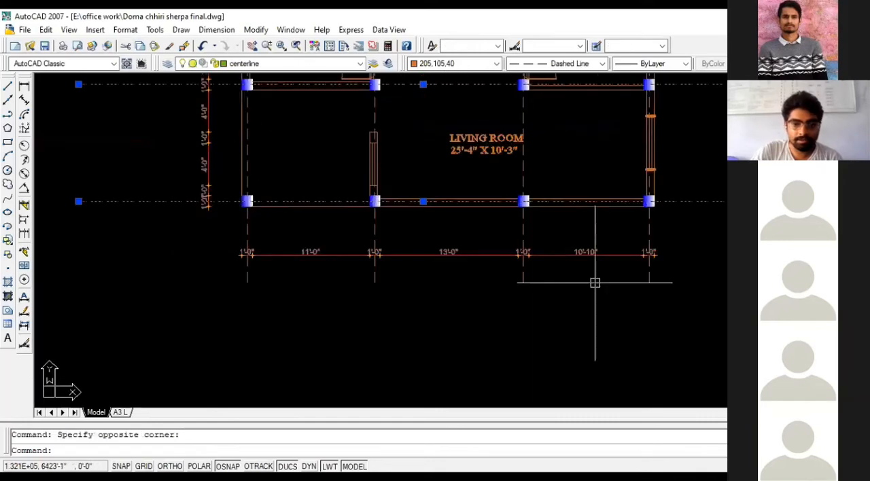
left_click(676, 290)
left_click(226, 277)
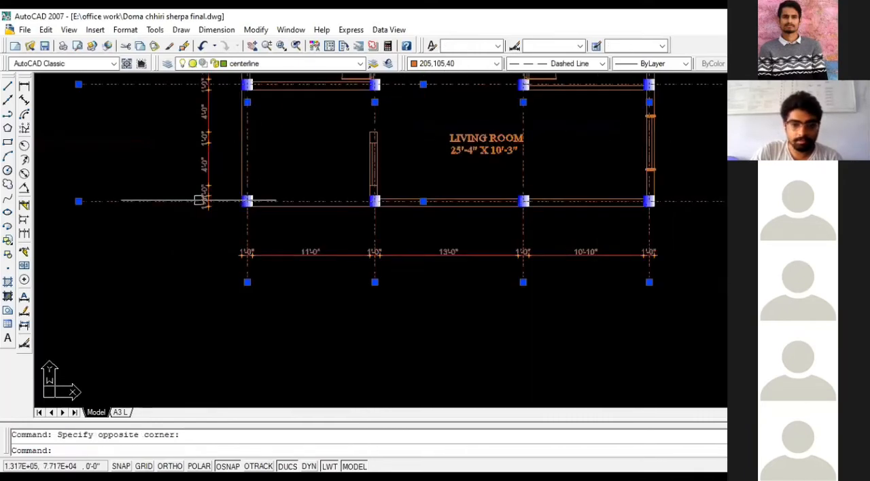
- Add the four columns along the plan's bottom centerline to the selection
left_click(233, 183)
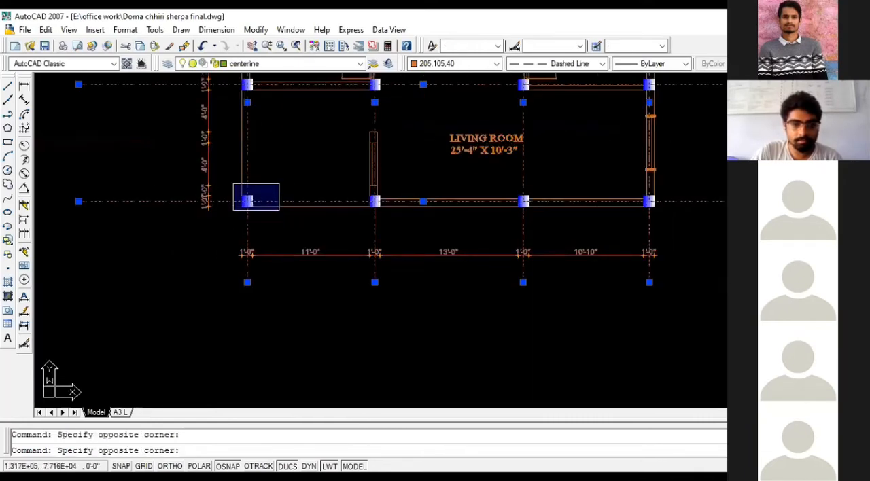
left_click(279, 210)
left_click(335, 175)
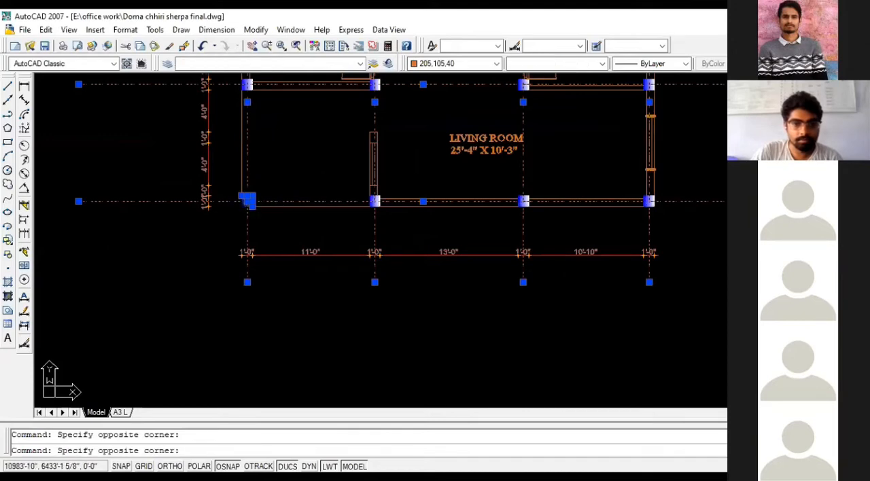
left_click(424, 219)
left_click(499, 176)
left_click(543, 204)
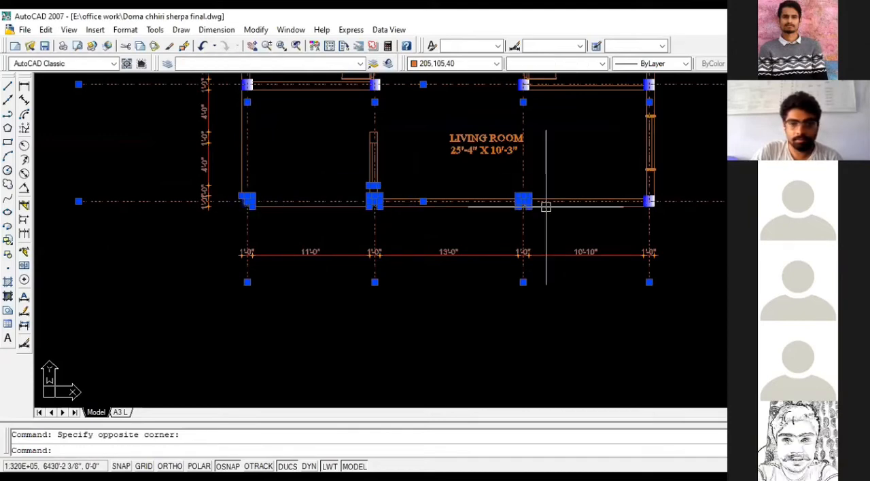
left_click(583, 181)
left_click(656, 228)
- Add the columns along the plan's middle horizontal centerline to the selection
scroll(656, 228, "down", 3)
scroll(539, 236, "up", 5)
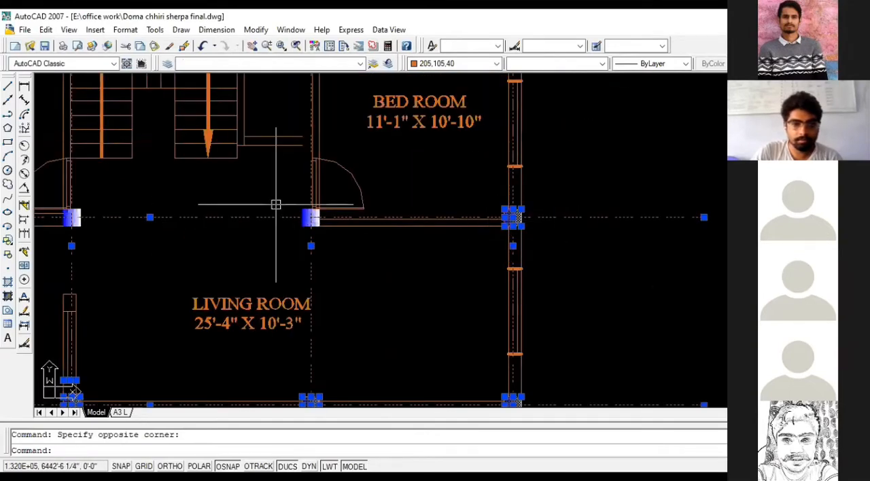
scroll(194, 246, "down", 2)
scroll(95, 202, "up", 3)
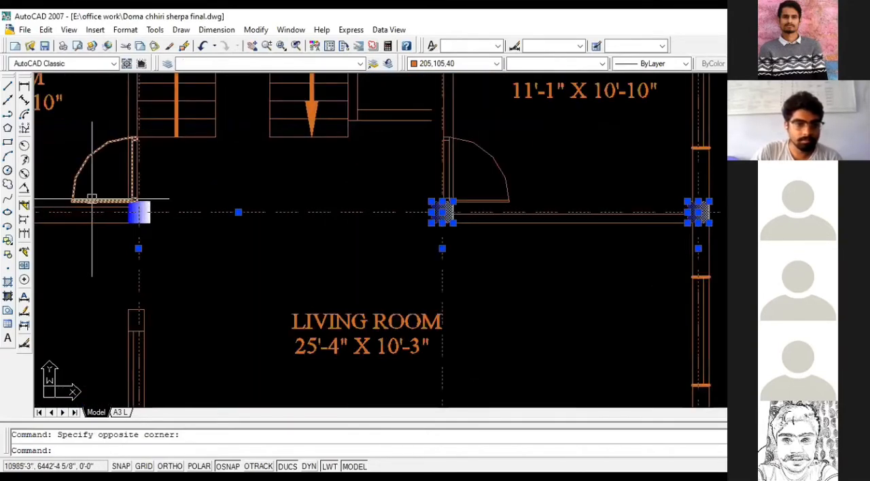
left_click(124, 188)
left_click(157, 230)
scroll(308, 258, "down", 3)
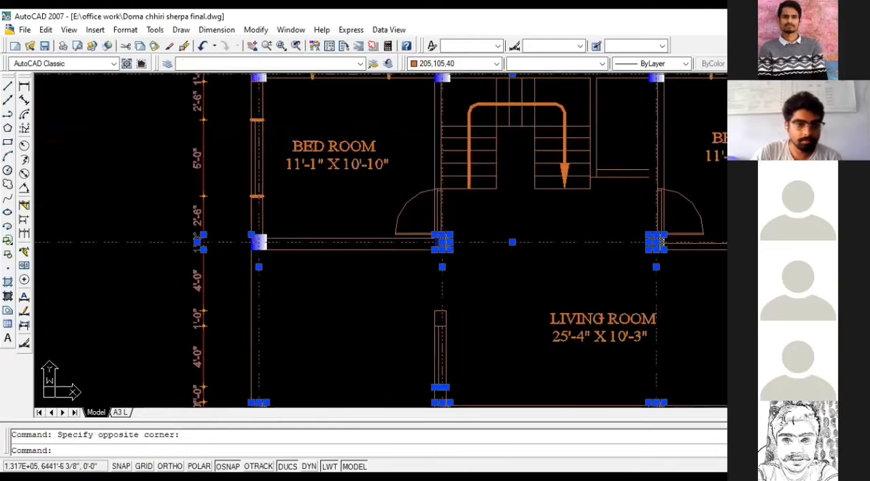
scroll(317, 274, "down", 2)
- Add the four columns along the plan's top centerline to the selection
scroll(295, 212, "up", 4)
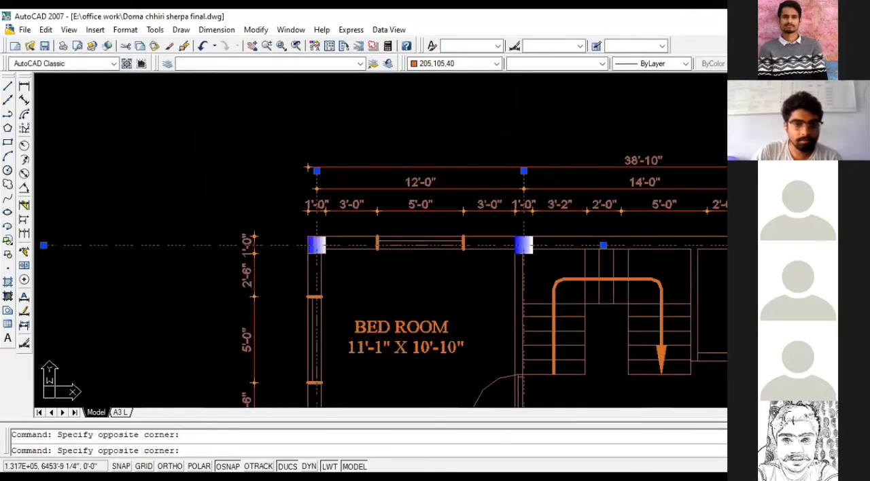
left_click(339, 274)
scroll(181, 287, "down", 2)
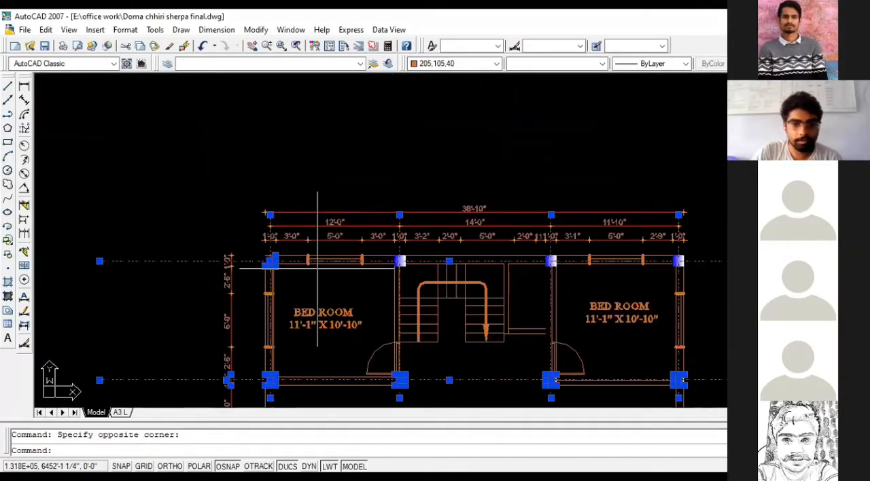
scroll(384, 250, "up", 3)
left_click(382, 249)
left_click(434, 288)
scroll(264, 290, "down", 2)
left_click(517, 263)
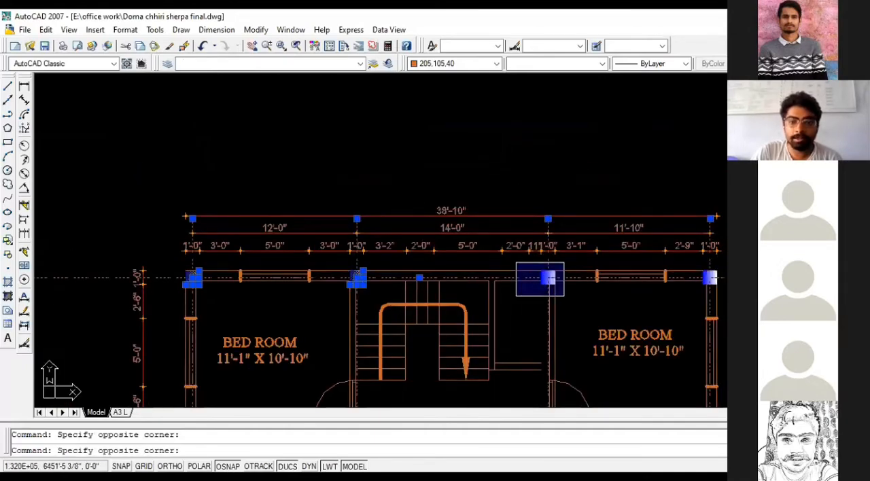
left_click(564, 296)
middle_click_drag(697, 265, 485, 256)
scroll(485, 257, "up", 3)
left_click(485, 257)
left_click(566, 307)
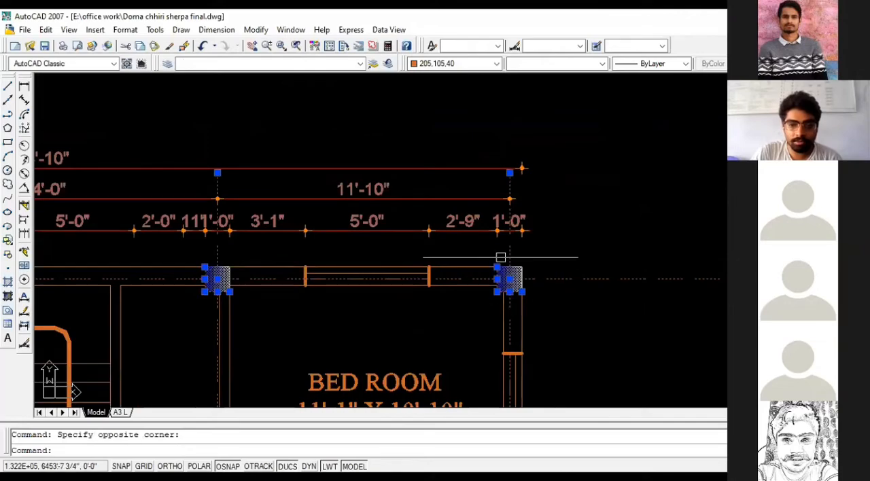
- Copy the selected centerlines and columns into the empty space to the right of the floor plan
scroll(477, 250, "down", 4)
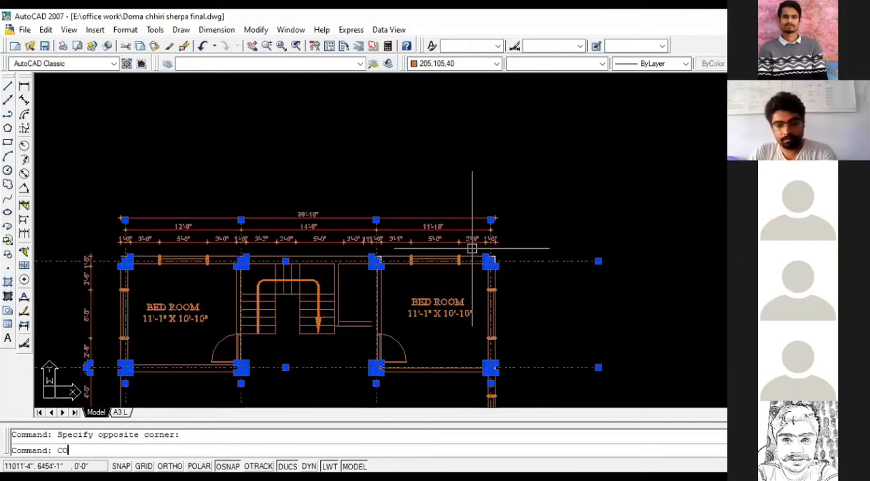
key("Return")
scroll(186, 224, "down", 6)
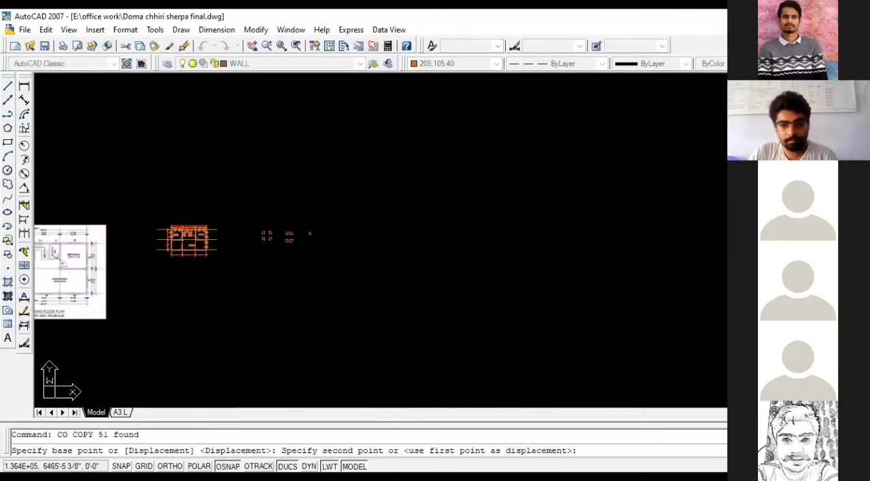
left_click(535, 230)
scroll(535, 230, "up", 4)
key("Escape")
- Erase the stray dimension and wall pieces that came along with the copied column grid
scroll(535, 231, "up", 2)
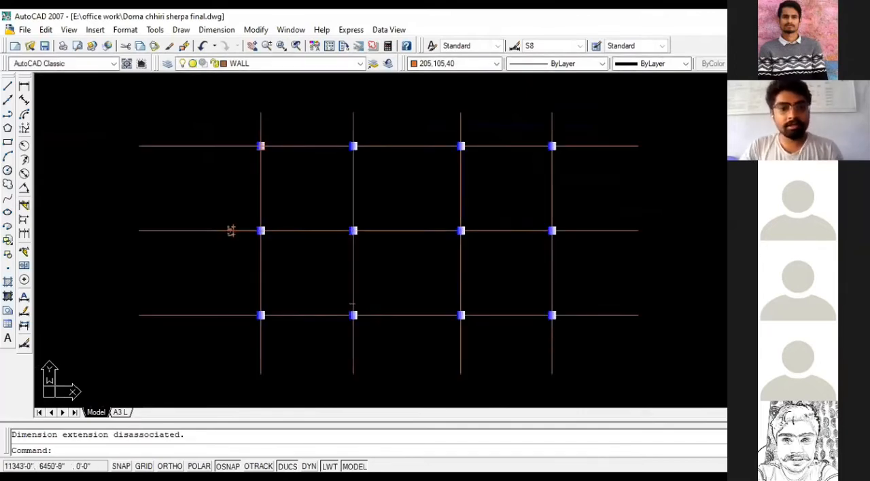
key("Escape")
scroll(265, 247, "up", 2)
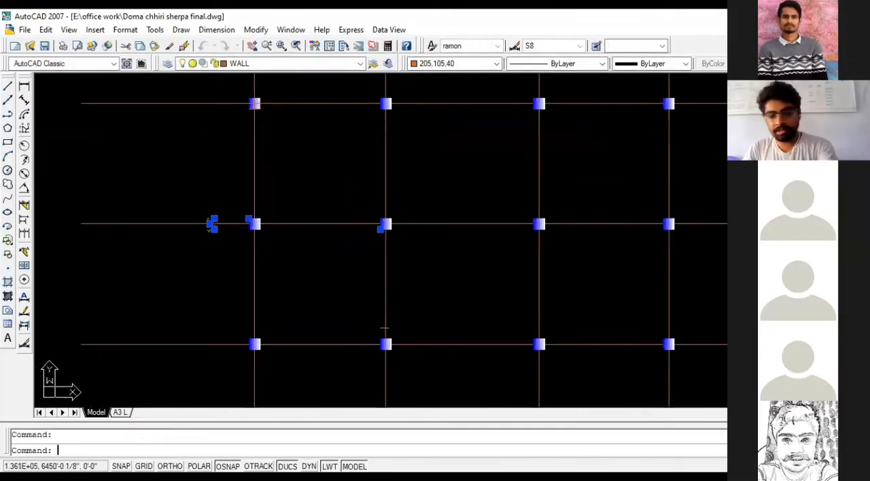
key("Delete")
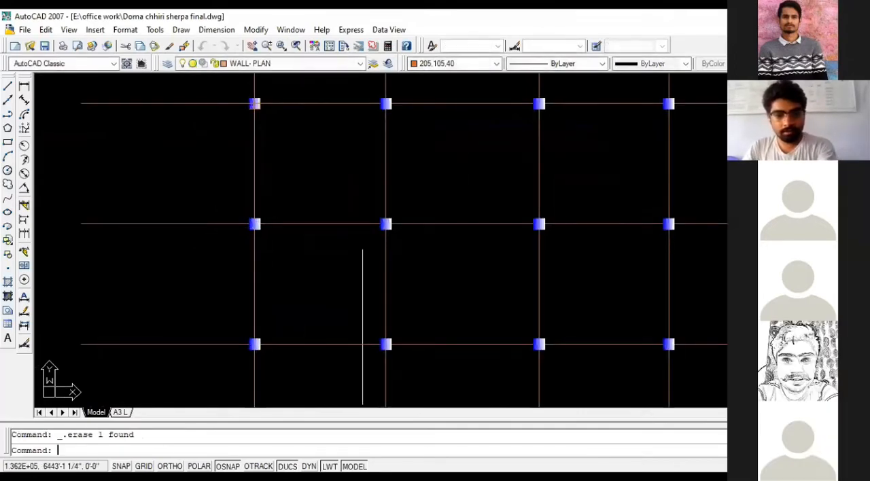
- Erase all twelve columns from the copied grid, keeping only its centerlines
scroll(310, 315, "down", 2)
scroll(268, 174, "up", 3)
left_click(263, 178)
scroll(271, 187, "down", 4)
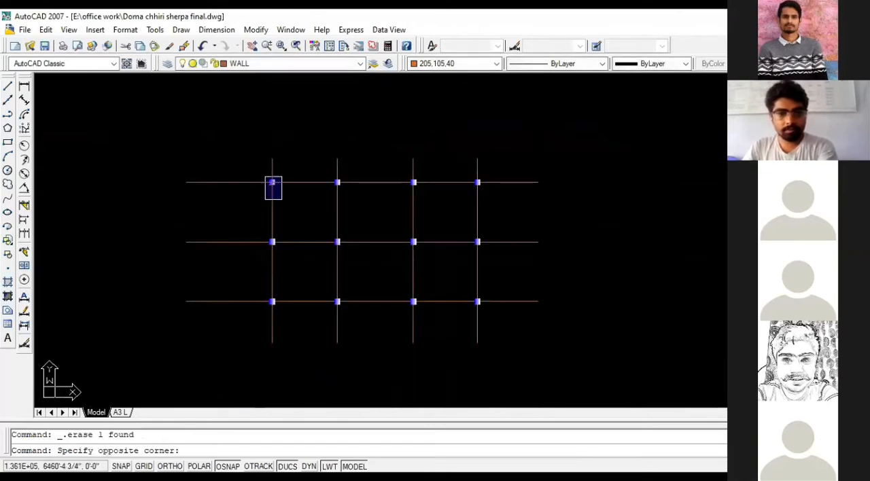
left_click(491, 310)
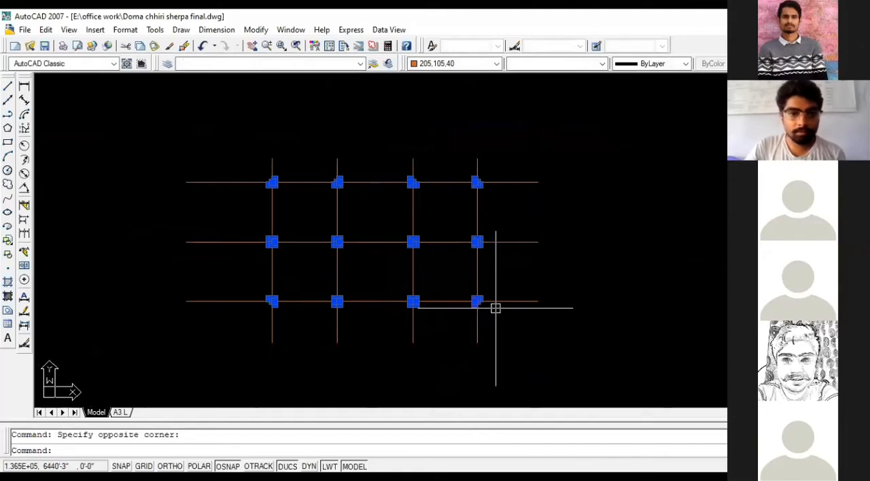
key("Delete")
scroll(330, 245, "up", 3)
scroll(340, 246, "down", 2)
left_click(336, 239)
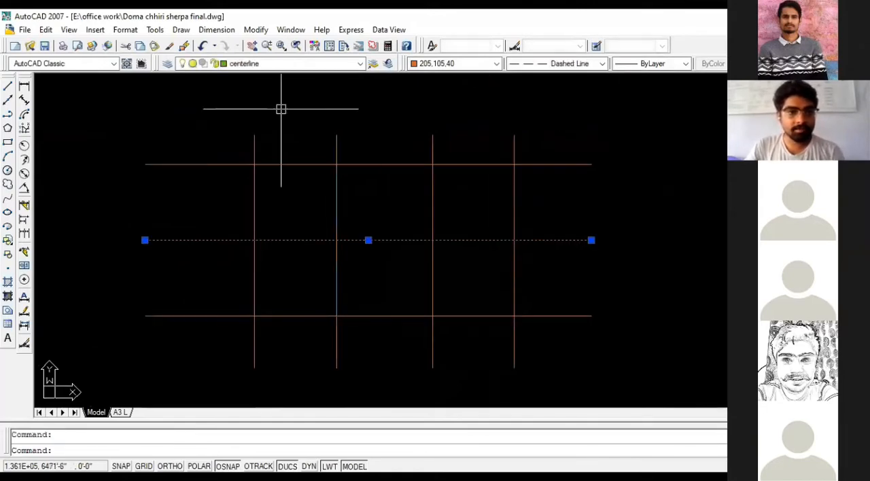
key("Escape")
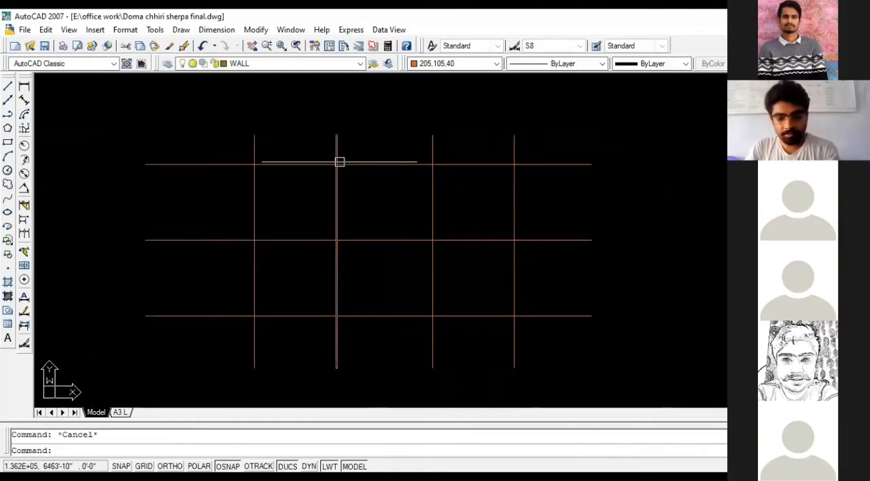
- Offset the leftmost vertical centerline of the copied grid by 6 to both sides
type("o")
key("Return")
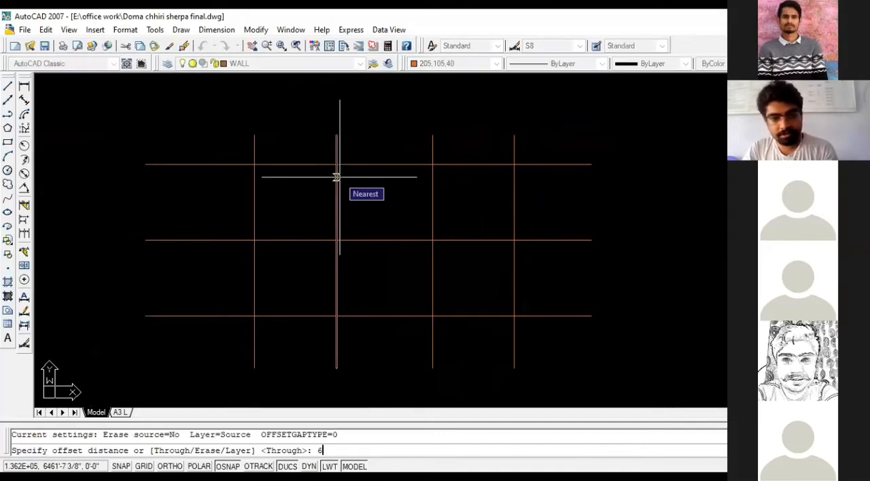
type("6")
key("Return")
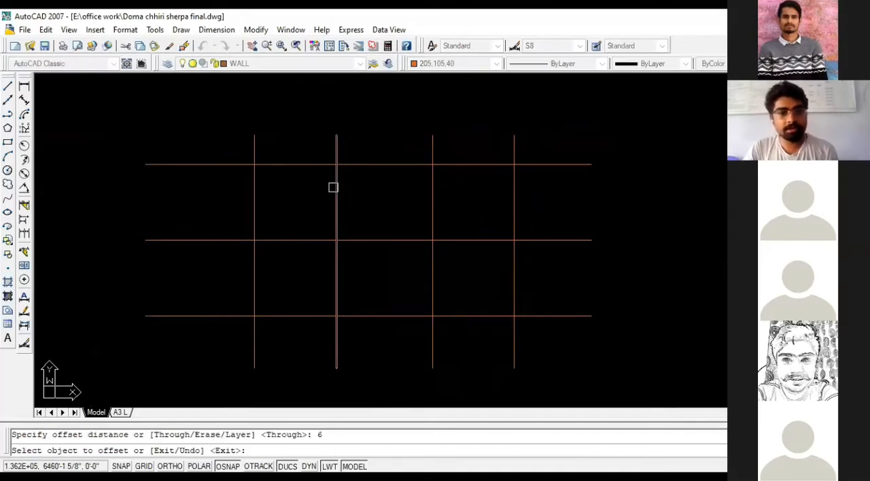
left_click(257, 186)
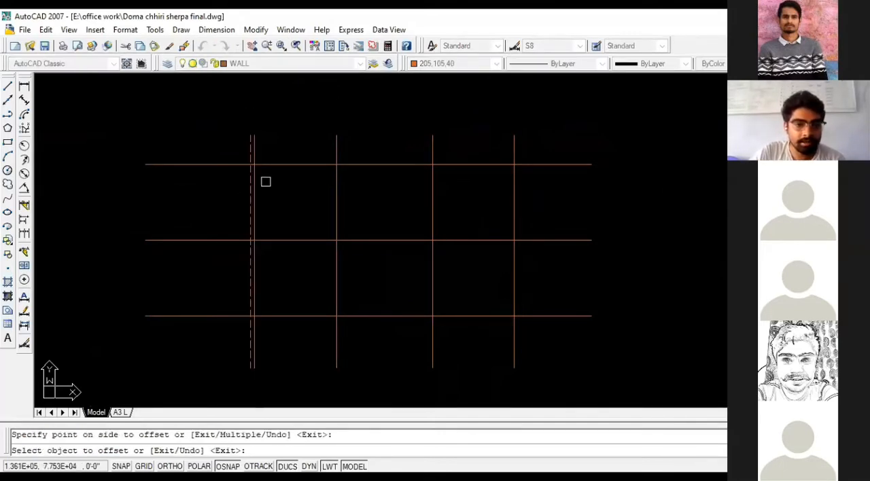
left_click(253, 183)
left_click(270, 168)
- Offset the three horizontal centerlines of the copied grid by 6 to both sides
left_click(286, 164)
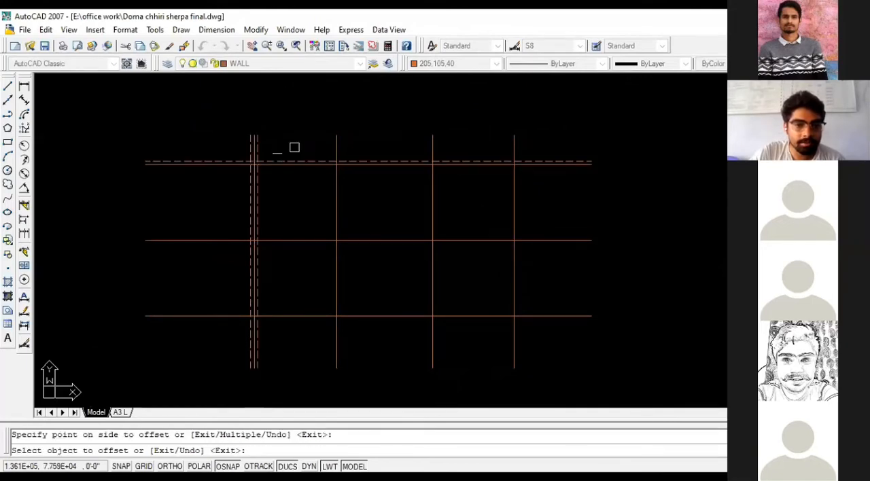
left_click(301, 163)
left_click(306, 170)
left_click(309, 240)
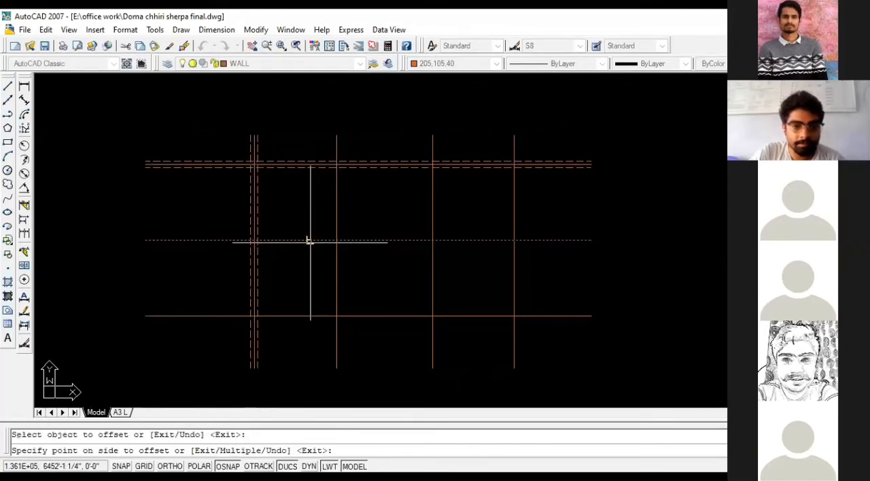
left_click(315, 237)
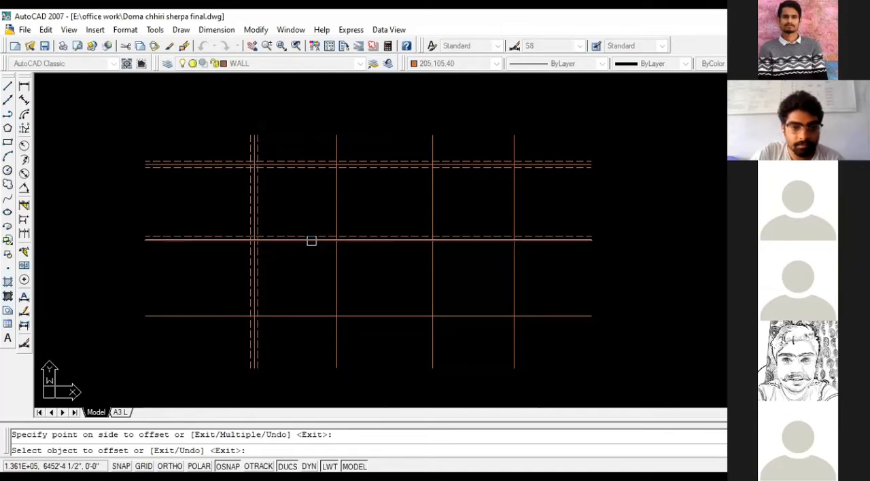
left_click(303, 315)
left_click(305, 311)
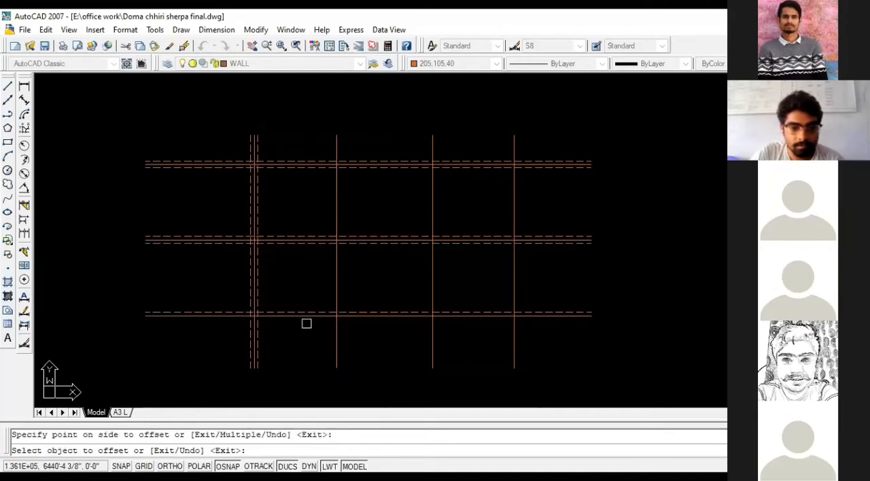
left_click(307, 318)
left_click(308, 327)
- Offset the remaining three vertical centerlines by 6 to both sides and end the Offset command
left_click(336, 292)
left_click(297, 286)
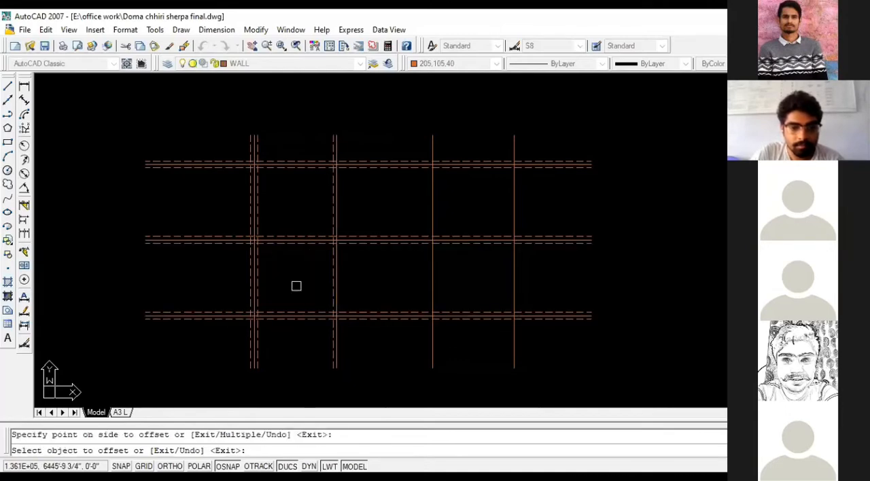
left_click(336, 283)
left_click(353, 284)
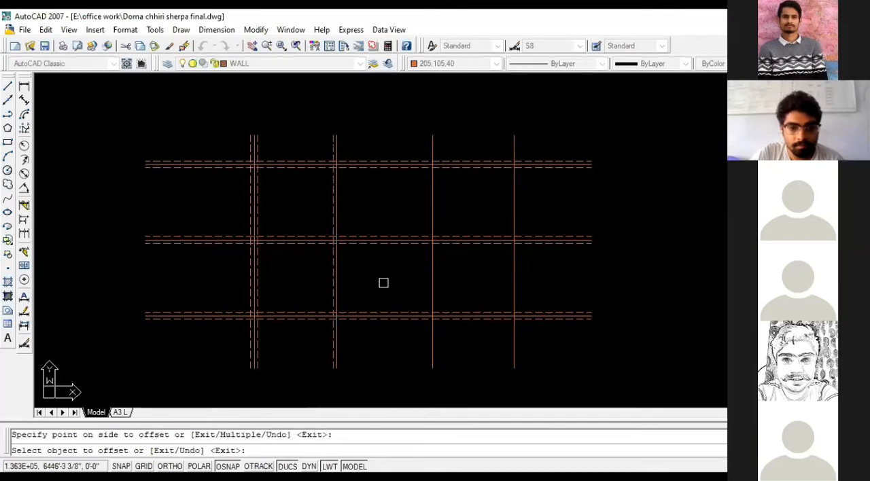
left_click(436, 275)
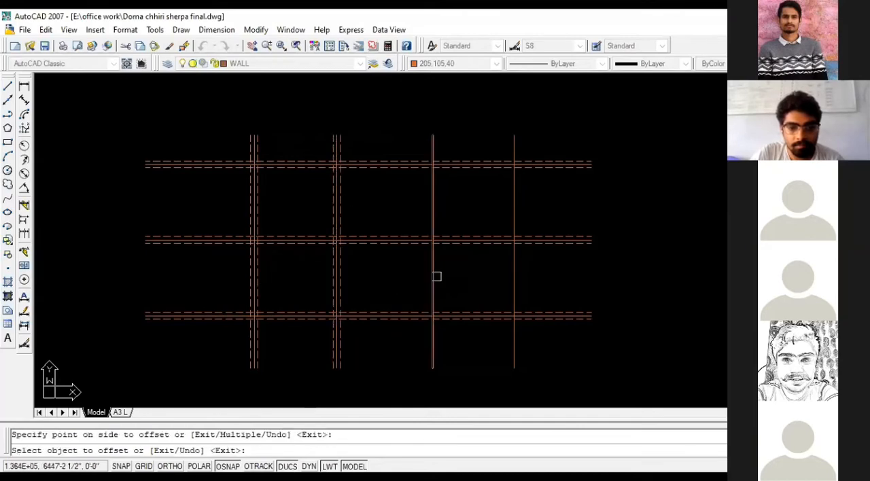
left_click(432, 277)
left_click(455, 278)
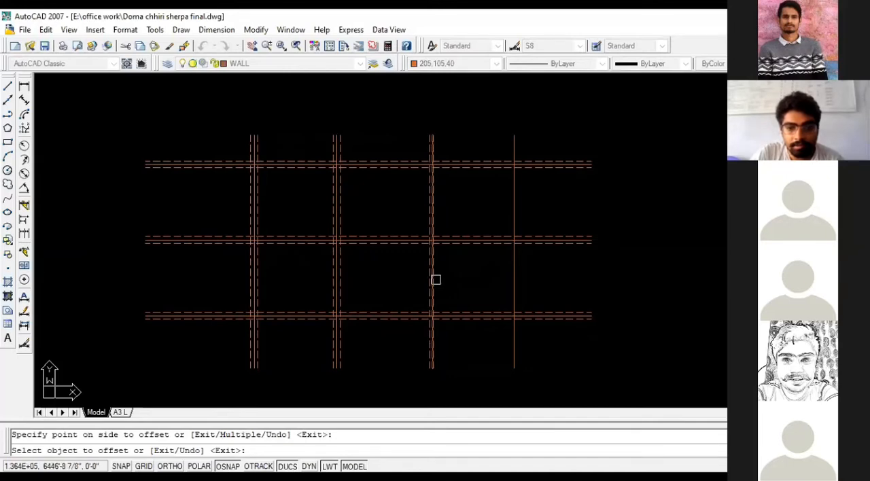
left_click(513, 275)
left_click(509, 274)
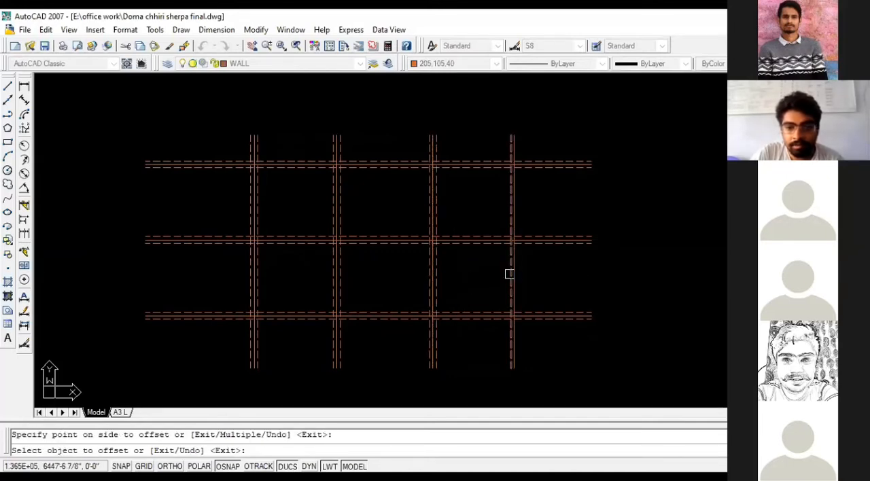
scroll(549, 267, "up", 2)
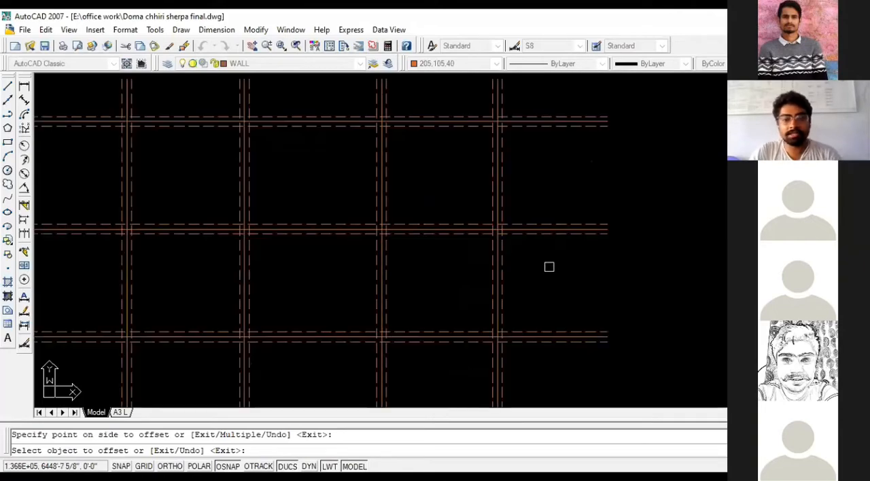
key("Escape")
- Put all dashed offset lines on both sides of the copied grid's centerlines on the WALL layer
scroll(471, 215, "down", 2)
scroll(445, 142, "up", 4)
left_click(447, 143)
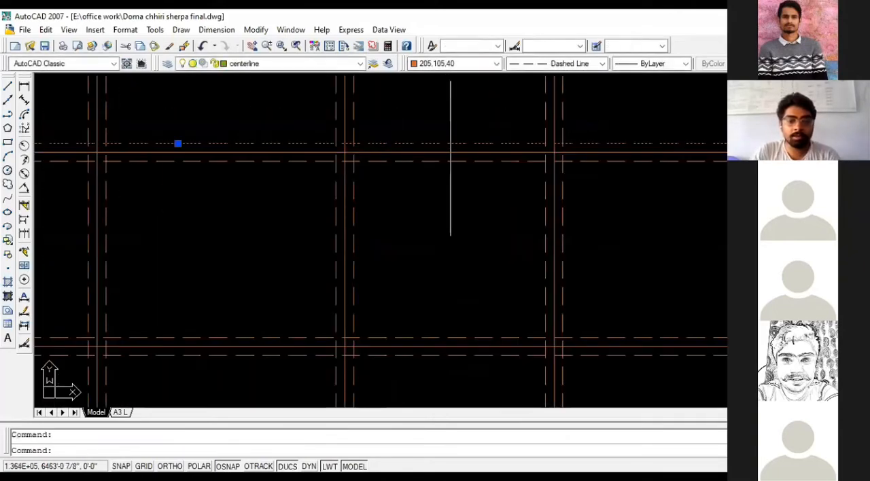
left_click(450, 160)
left_click(354, 188)
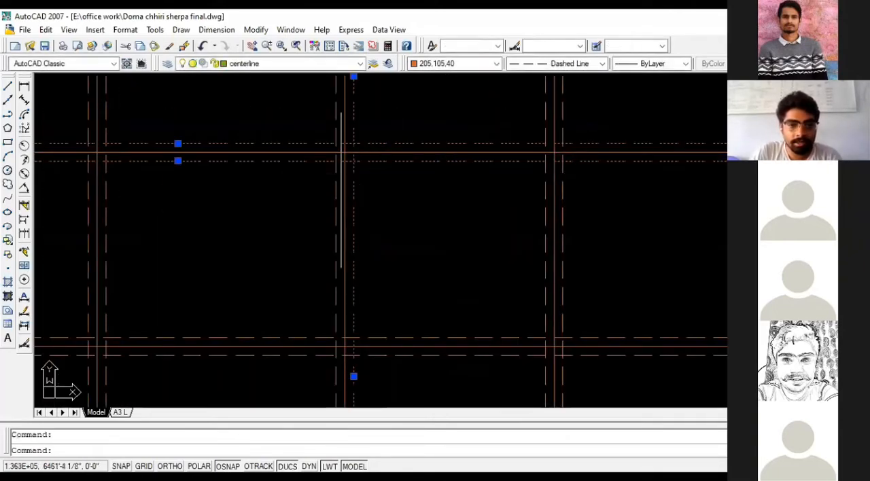
left_click(335, 192)
scroll(334, 192, "down", 1)
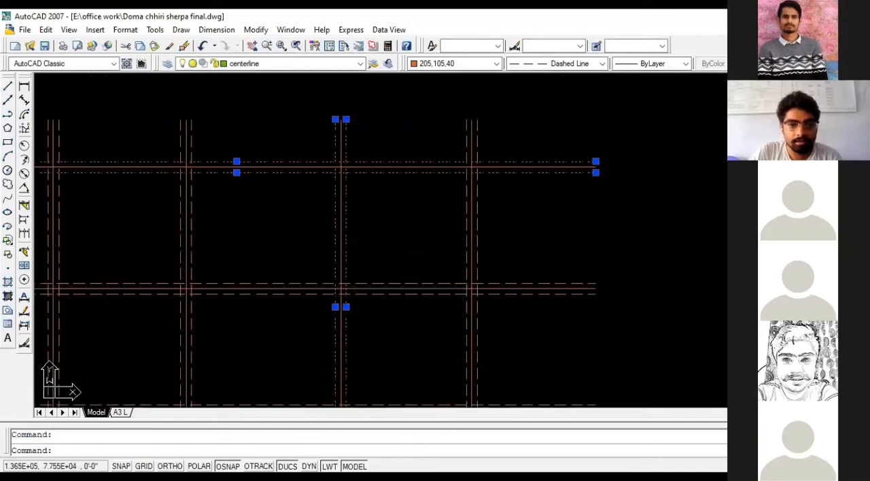
left_click(472, 187)
left_click(474, 188)
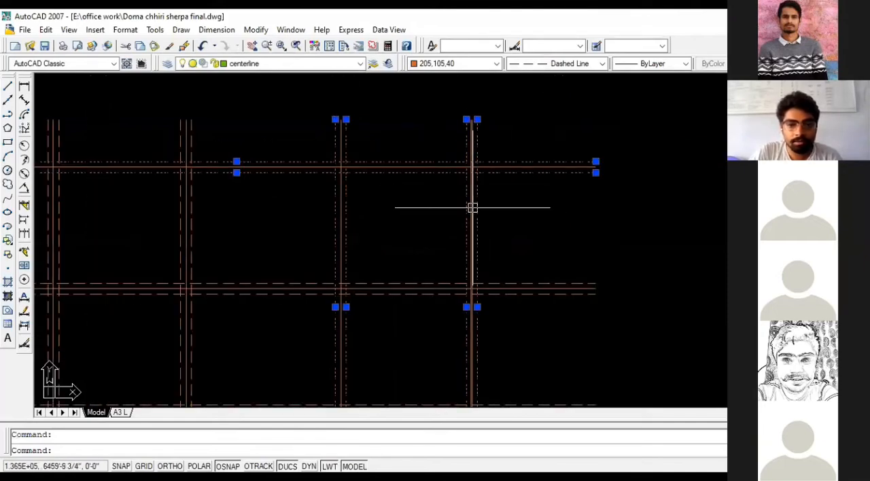
scroll(472, 208, "down", 2)
scroll(503, 268, "up", 3)
left_click(509, 252)
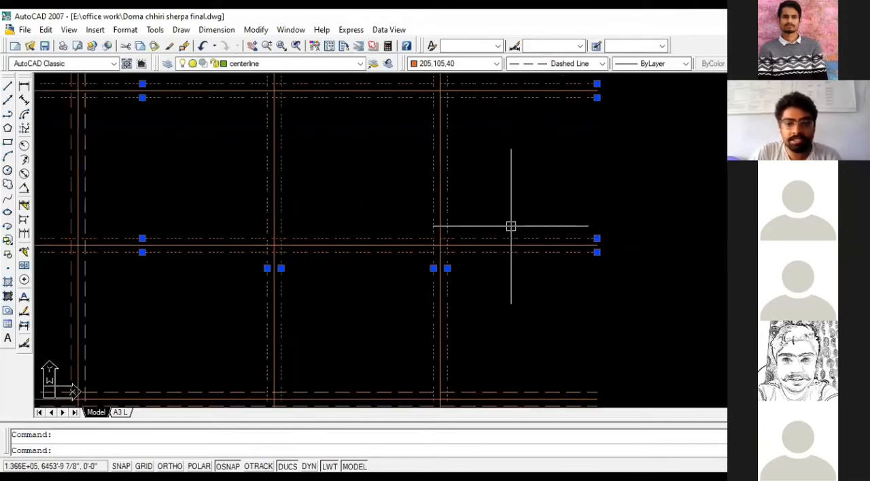
scroll(511, 228, "down", 2)
left_click(515, 331)
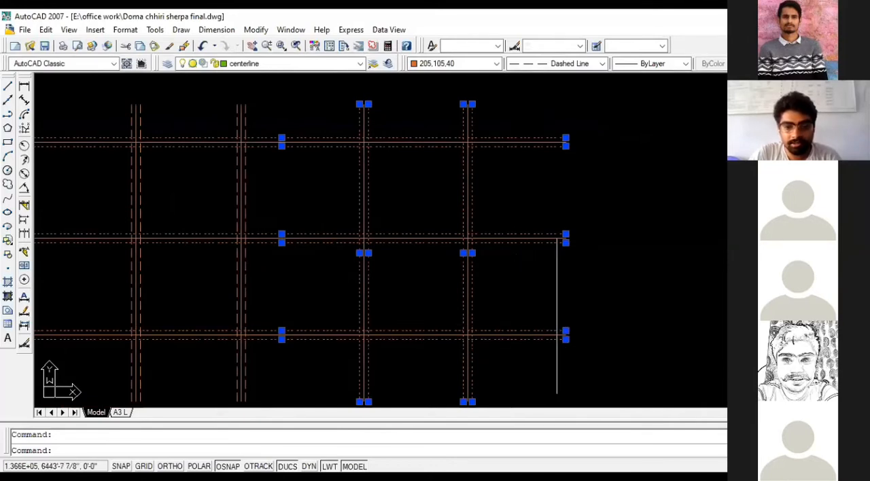
left_click(233, 296)
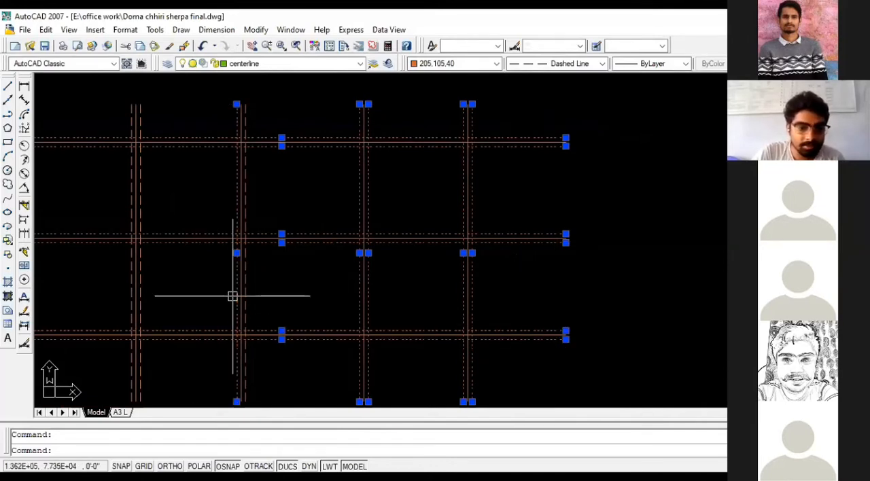
left_click(245, 291)
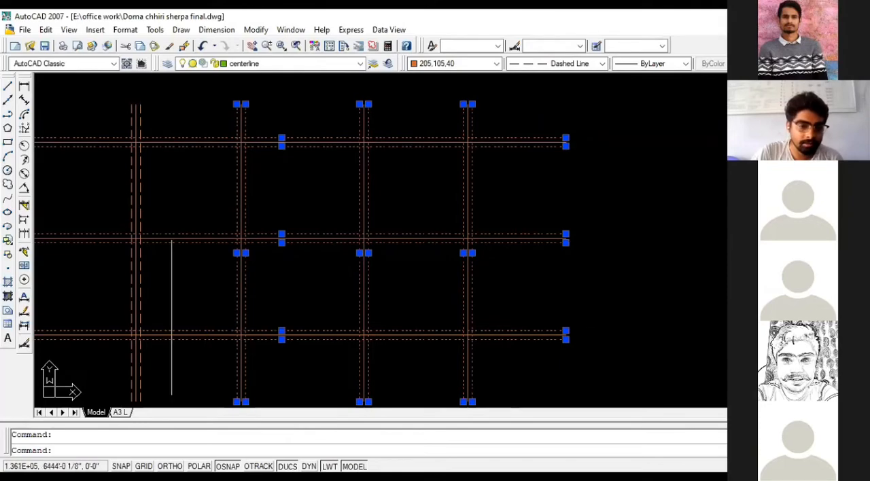
left_click(130, 275)
left_click(140, 273)
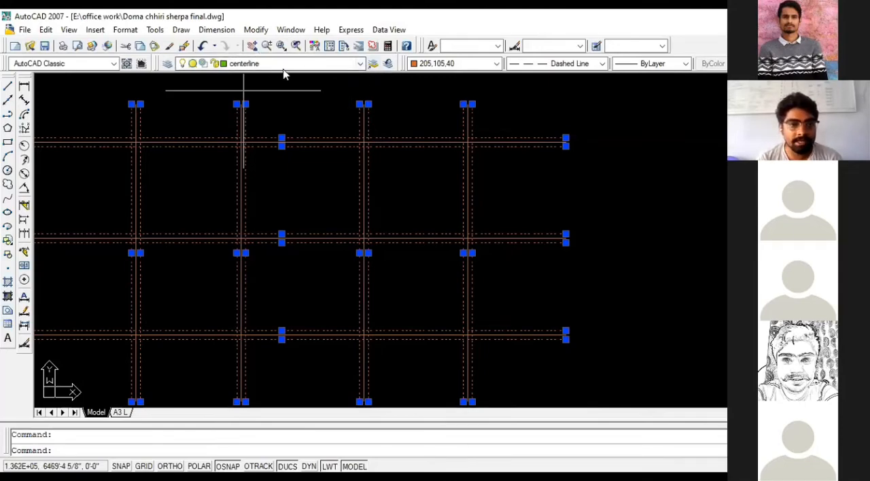
left_click(360, 63)
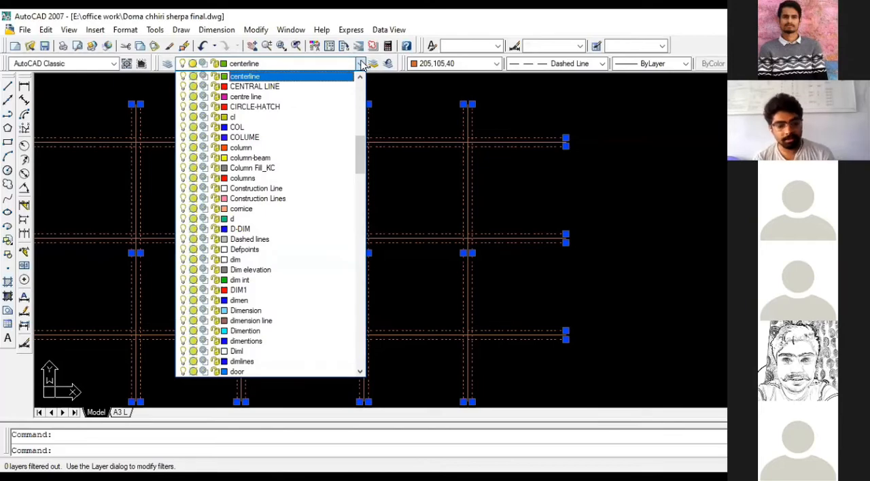
key("w")
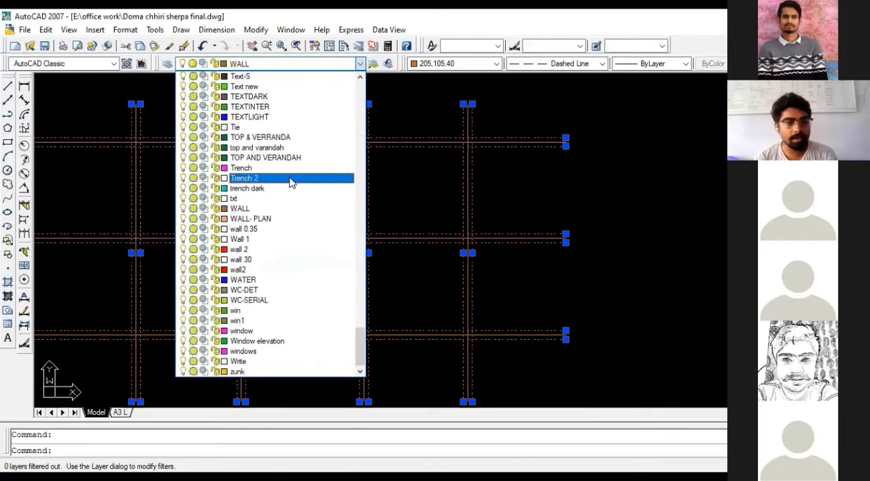
left_click(250, 209)
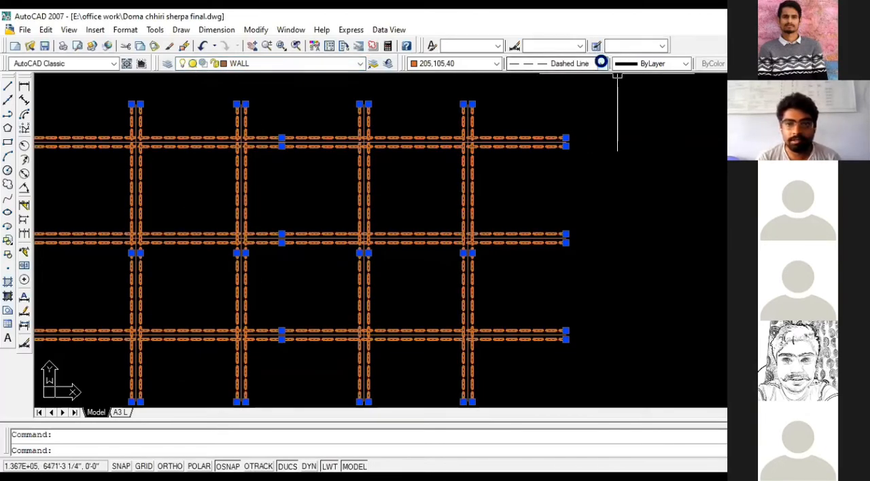
- Set the linetype of the selected offset lines to ByLayer and clear the selection
left_click(601, 62)
left_click(571, 74)
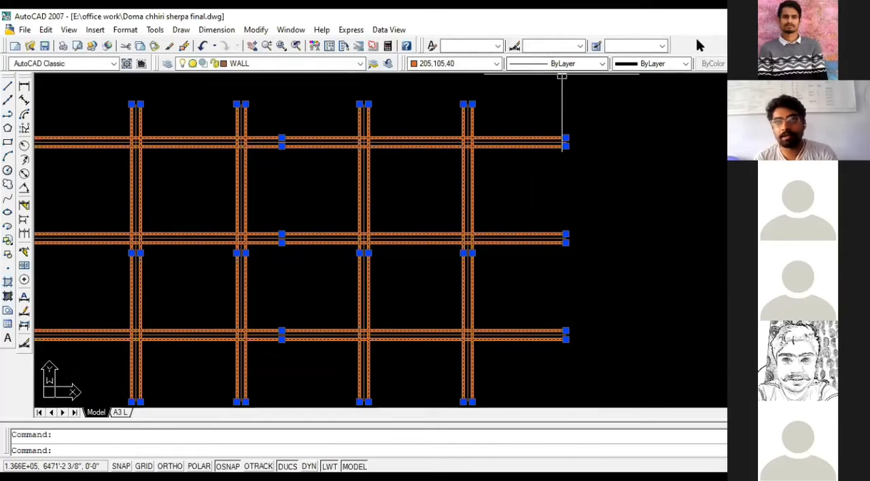
key("Escape")
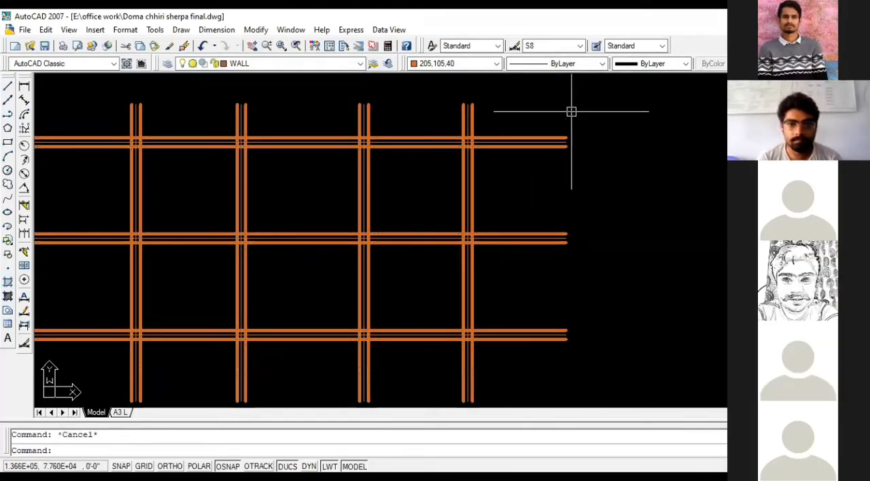
- Undo the linetype and layer changes made to the offset lines
scroll(575, 142, "down", 2)
scroll(406, 153, "up", 2)
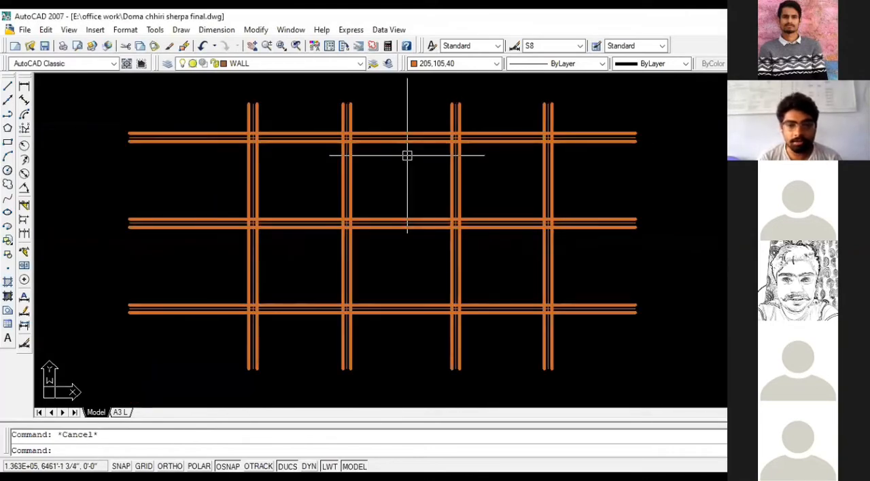
scroll(407, 156, "up", 1)
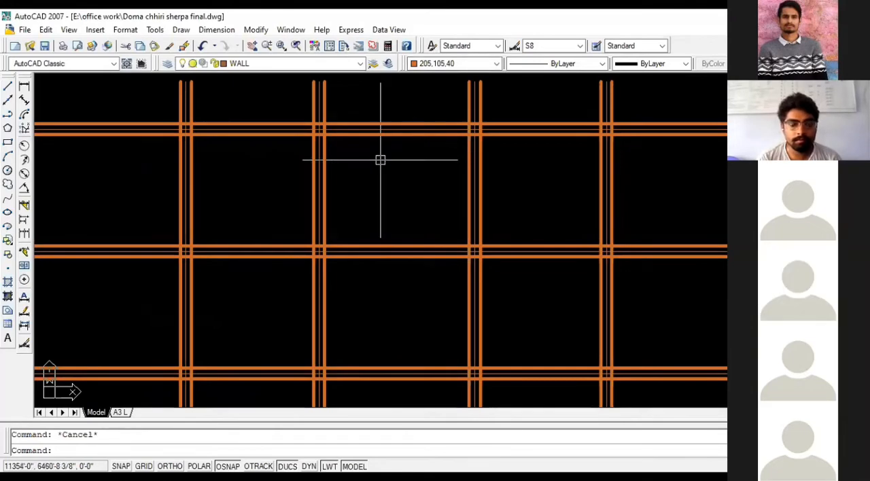
scroll(367, 160, "down", 3)
key("ctrl+z")
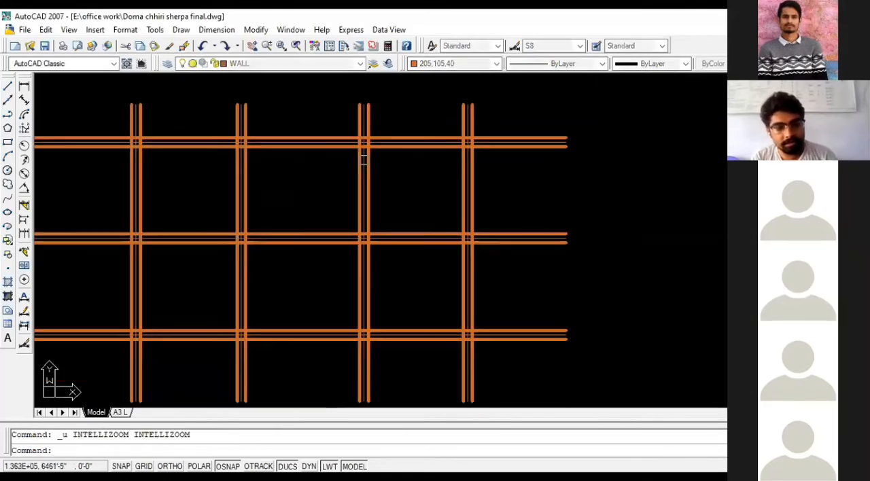
key("ctrl+z")
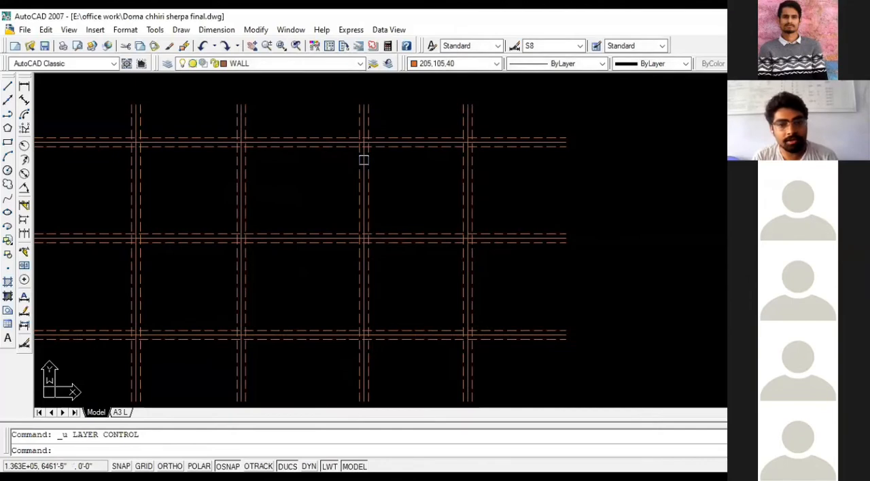
- Select the dashed offset lines around the grid's centerlines and assign them to the WALL- PLAN layer
left_click(502, 146)
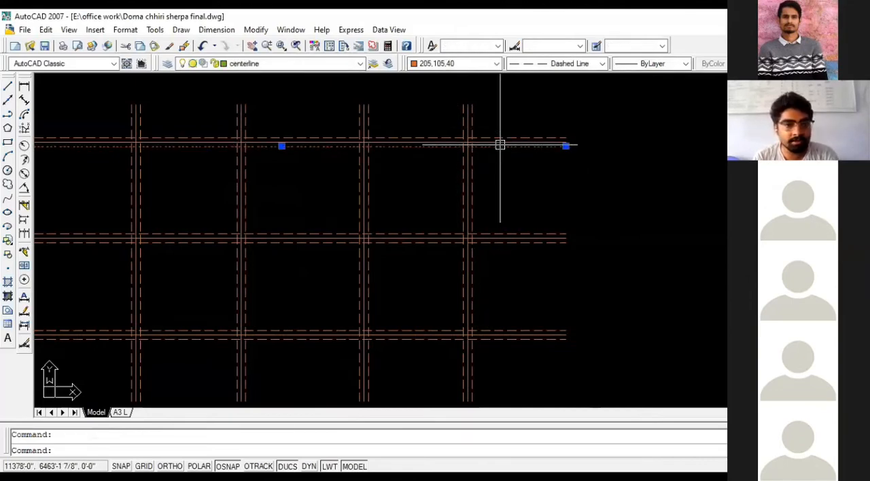
key("Escape")
left_click(508, 147)
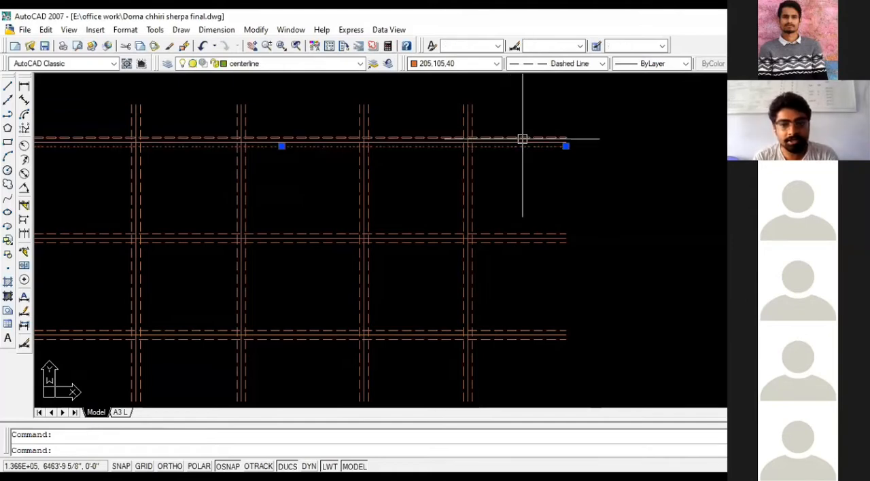
left_click(520, 138)
left_click(467, 131)
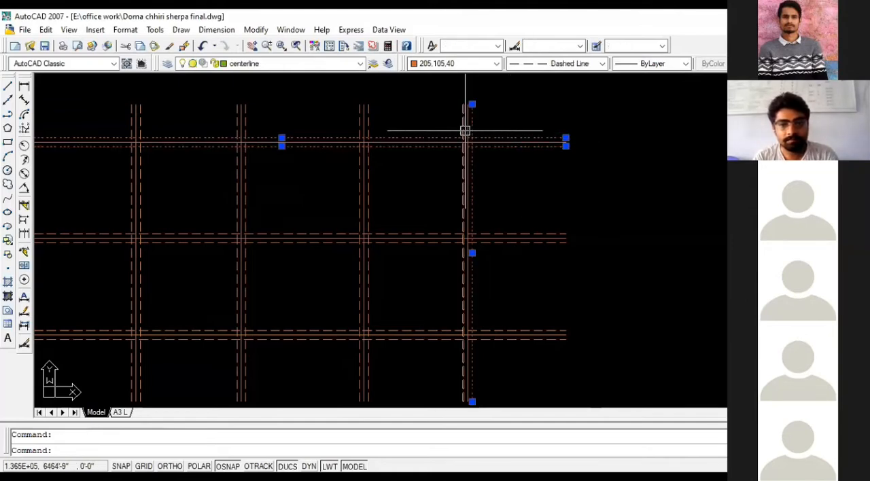
left_click(463, 130)
left_click(361, 121)
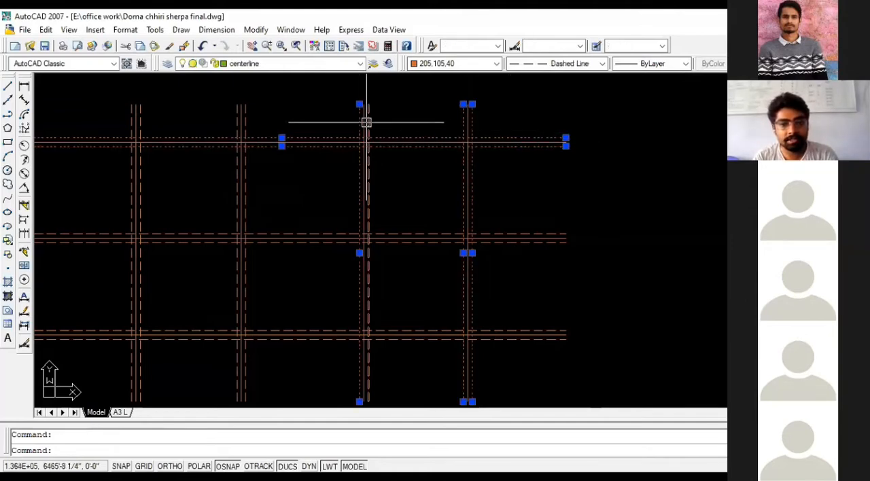
left_click(368, 122)
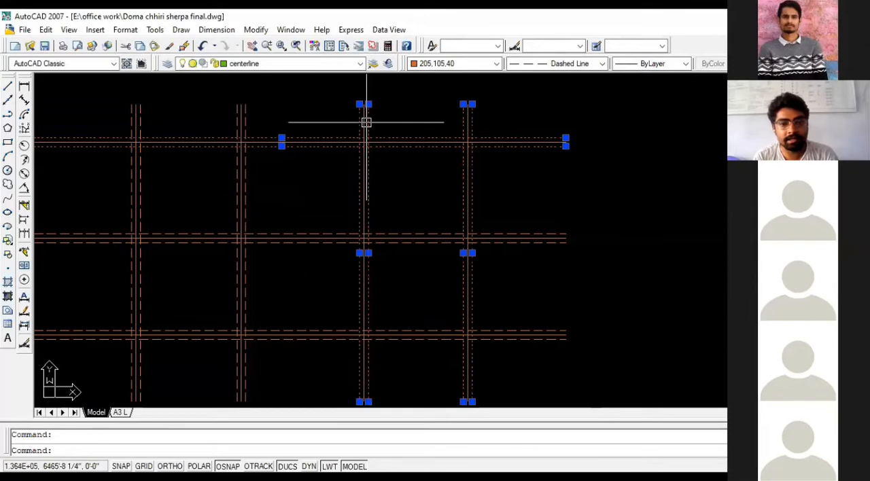
left_click(245, 123)
left_click(240, 121)
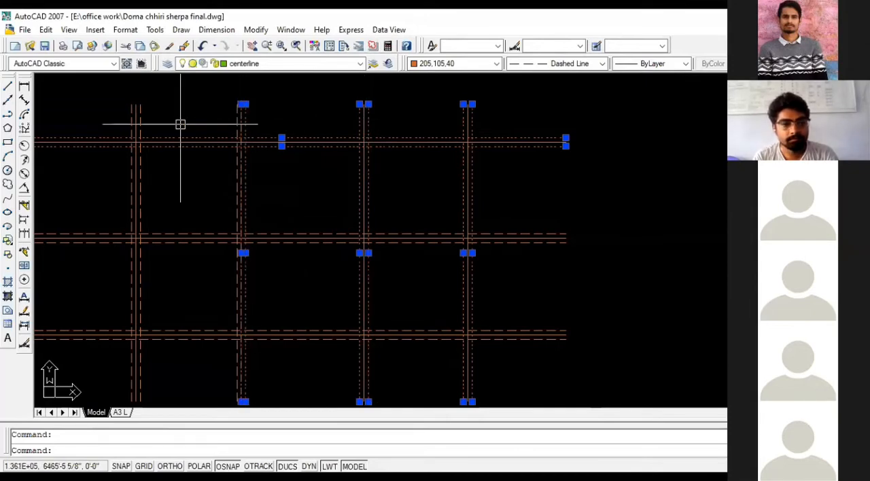
left_click(131, 121)
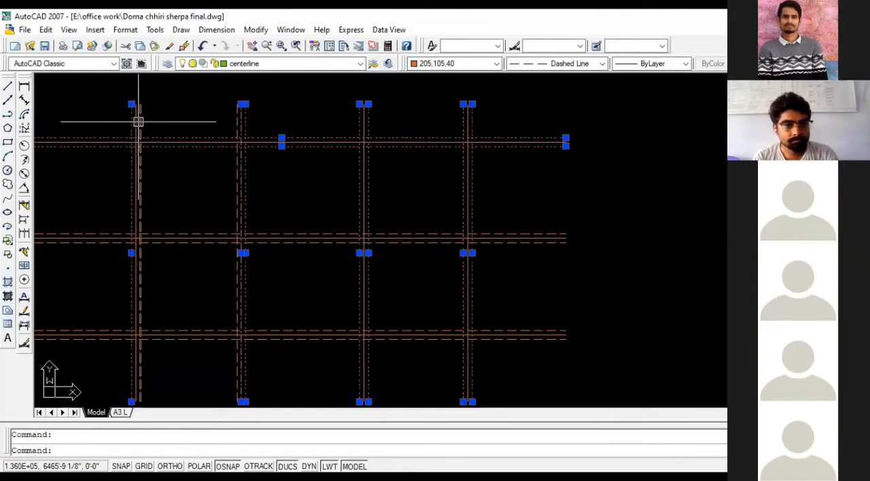
scroll(425, 134, "down", 2)
scroll(224, 196, "up", 1)
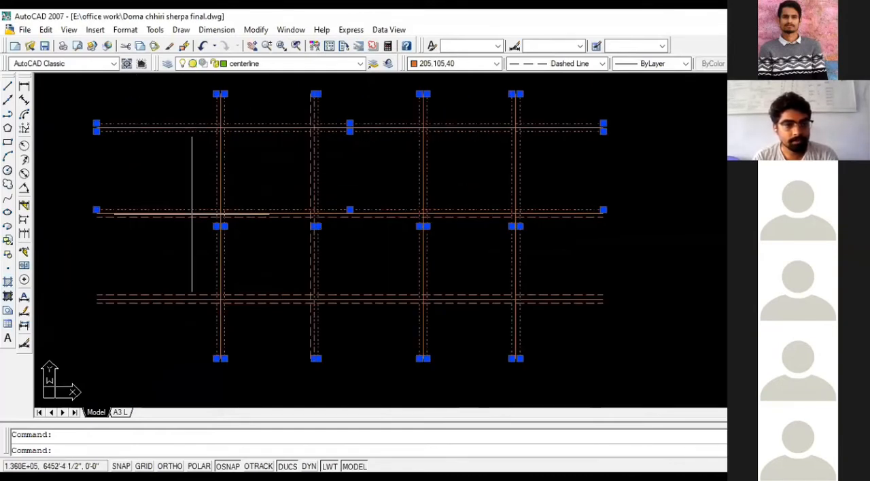
left_click(189, 217)
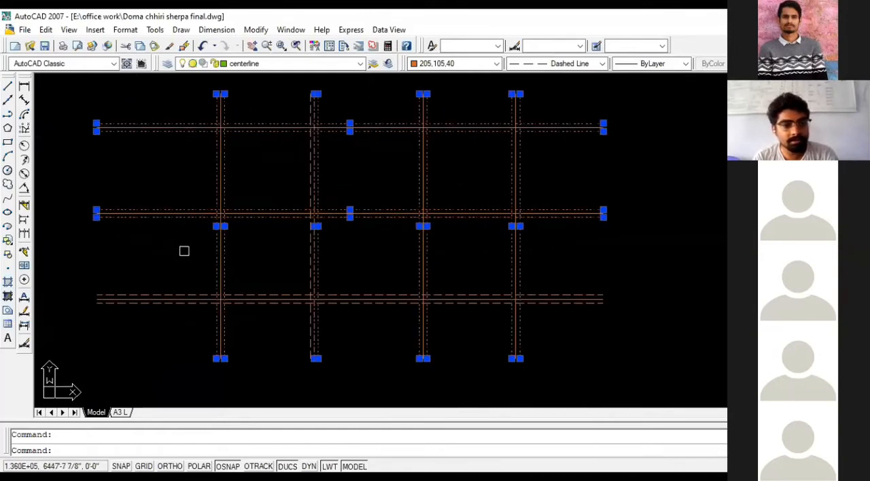
left_click(177, 286)
left_click(168, 310)
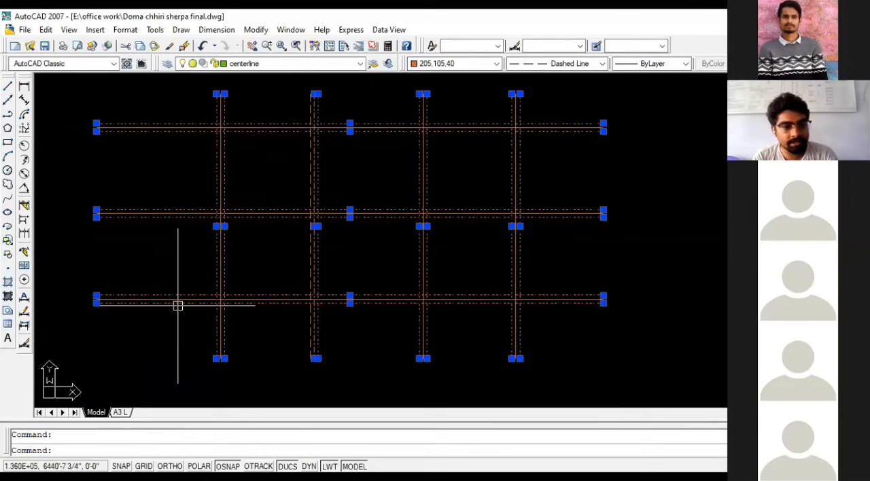
left_click(357, 63)
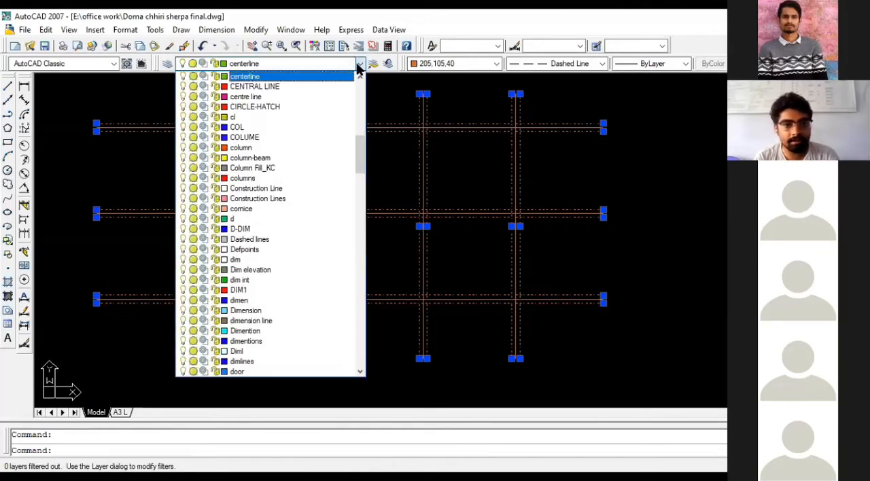
scroll(292, 159, "down", 10)
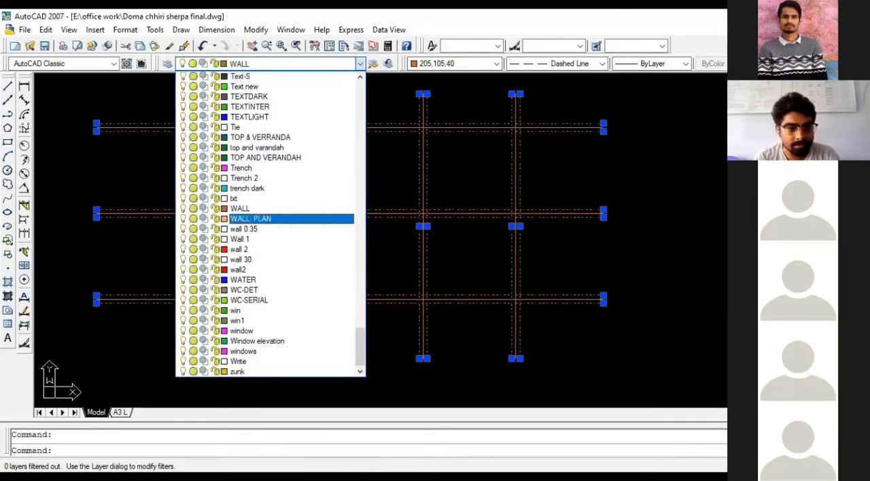
left_click(236, 218)
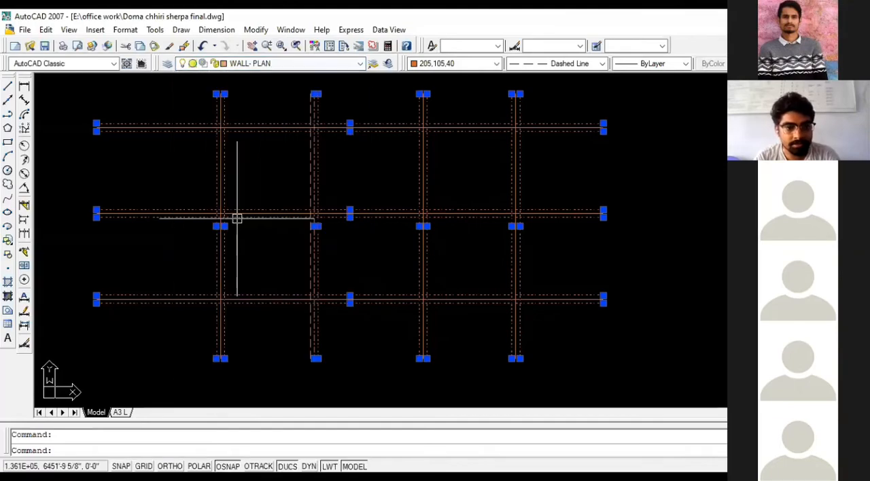
- Change the selected wall lines' linetype to ByLayer and deselect them
left_click(600, 63)
key("Escape")
key("Escape")
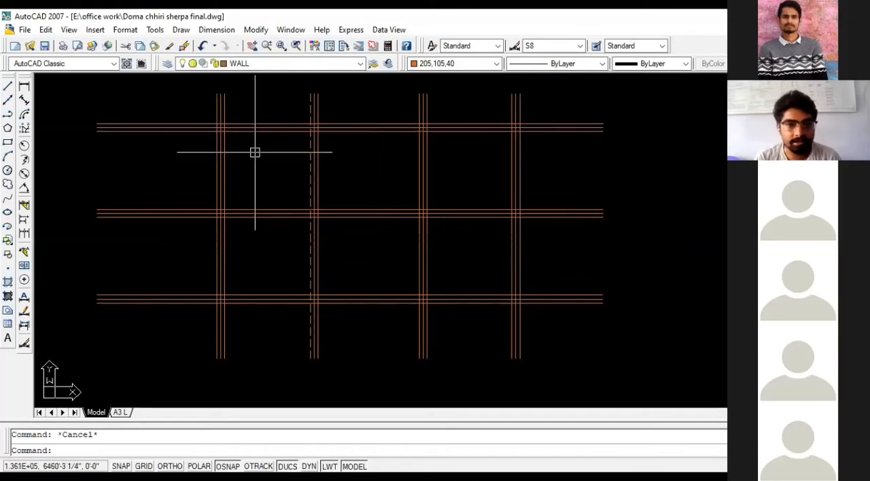
- Match the remaining dashed offset line beside the second vertical centerline to the properties of the adjacent solid wall line
scroll(323, 159, "up", 3)
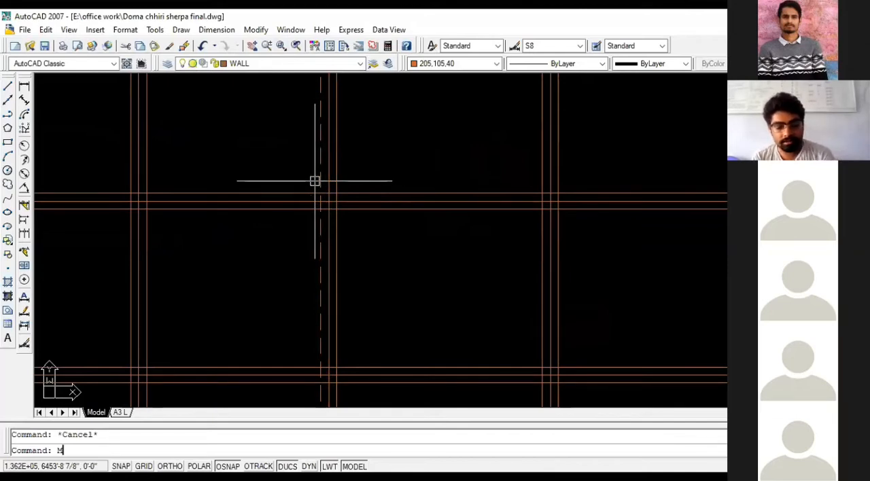
key("Return")
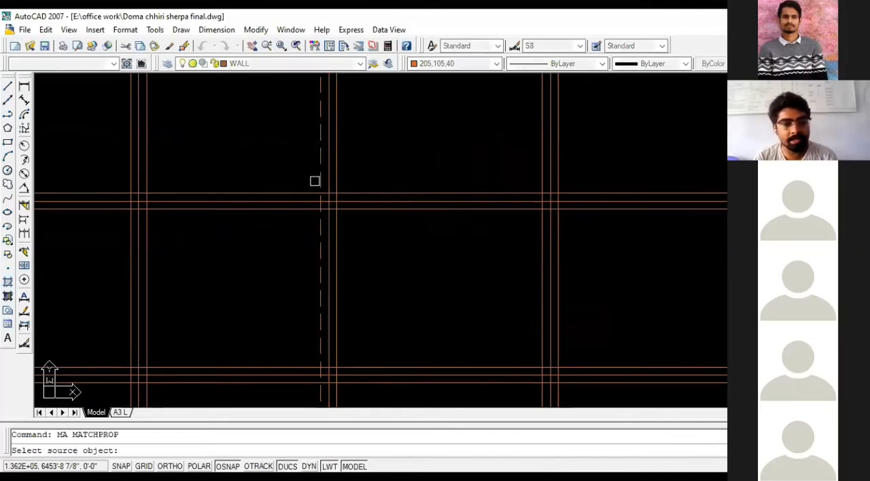
left_click(331, 175)
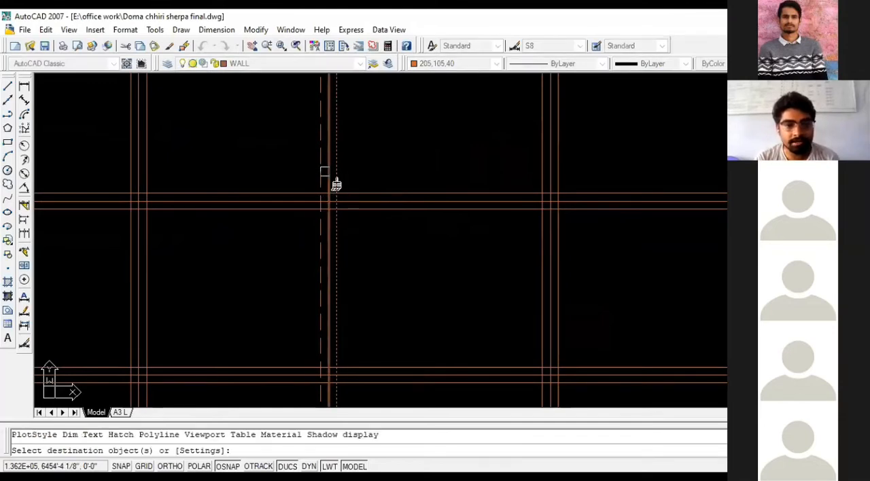
scroll(333, 187, "down", 3)
key("Escape")
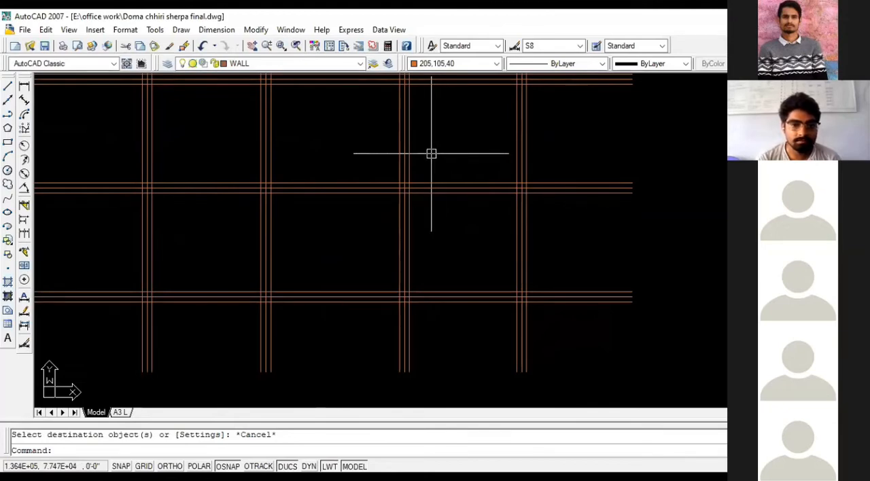
- Delete the overlapping duplicate centerline on the grid's third vertical axis
left_click(404, 154)
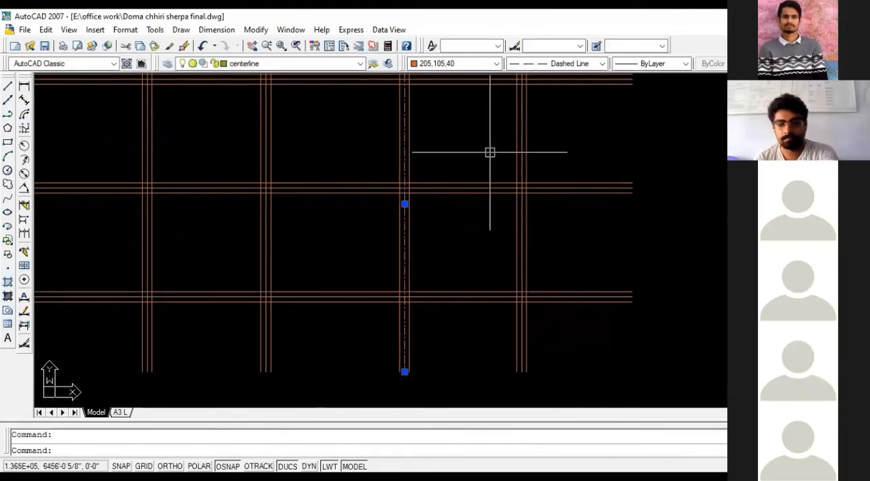
key("Delete")
scroll(483, 160, "down", 3)
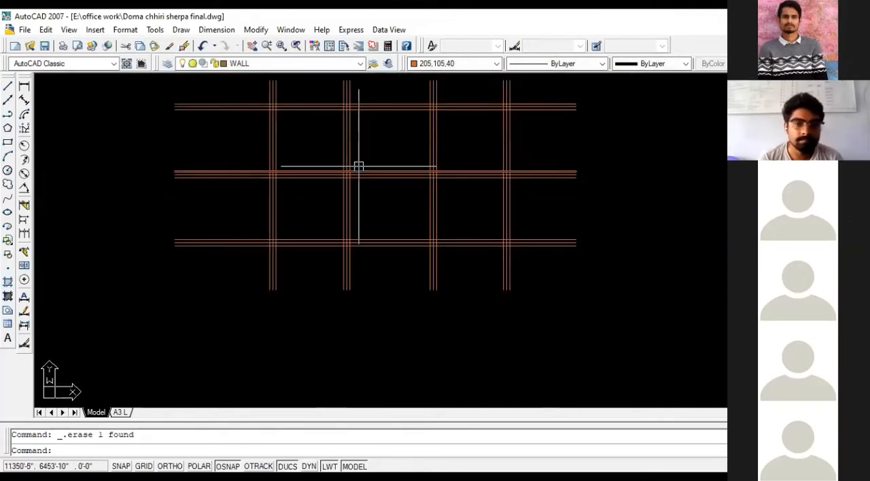
scroll(331, 124, "up", 2)
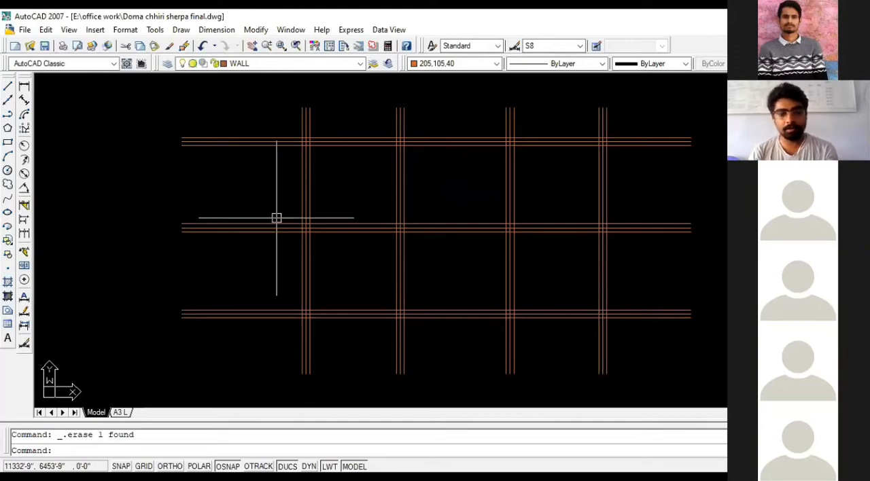
- Trim the wall lines projecting past the grid's upper-left corner, keeping the centerlines at full length
key("Return")
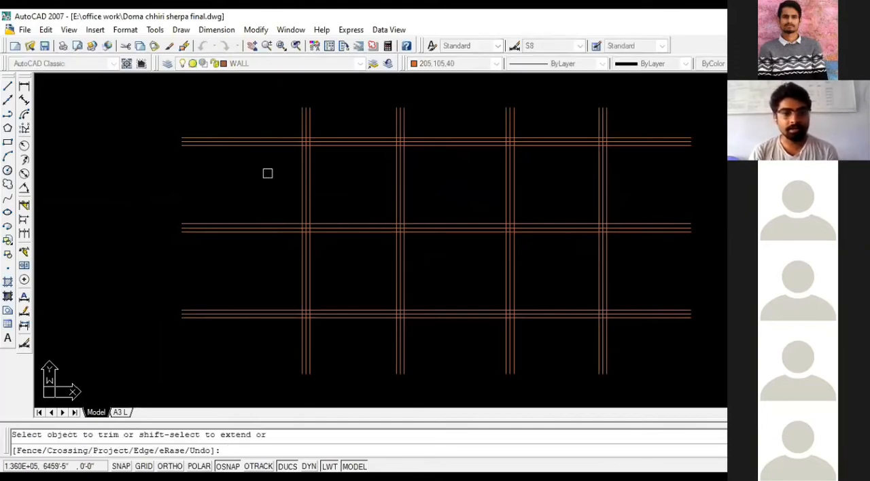
left_click(269, 139)
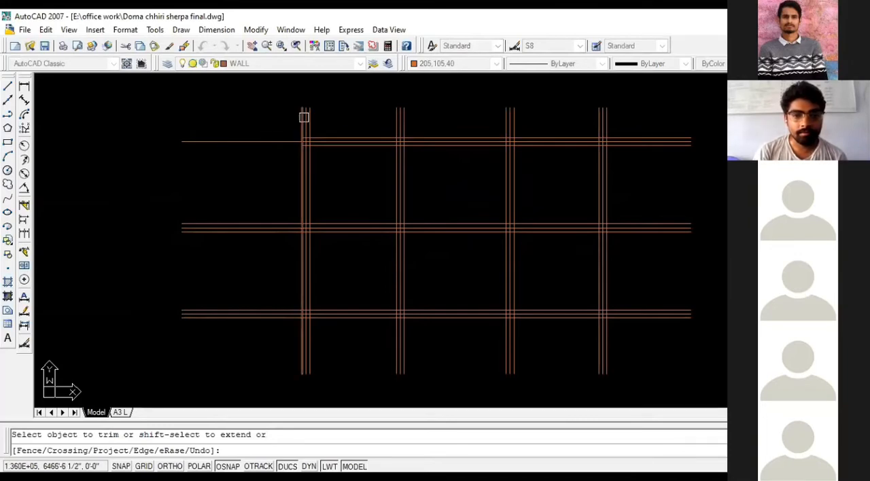
left_click(303, 117)
left_click(310, 116)
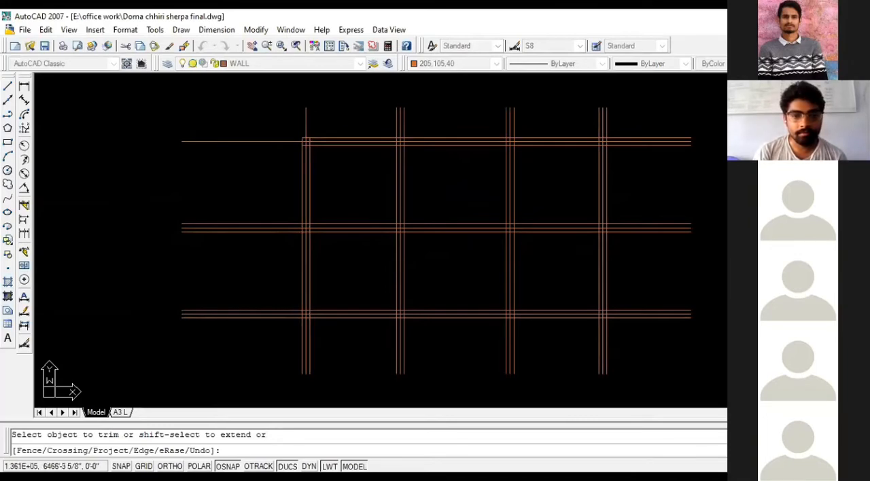
- Trim the wall-line ends of the second, third and fourth vertical walls that project above the top wall
left_click(394, 119)
left_click(404, 119)
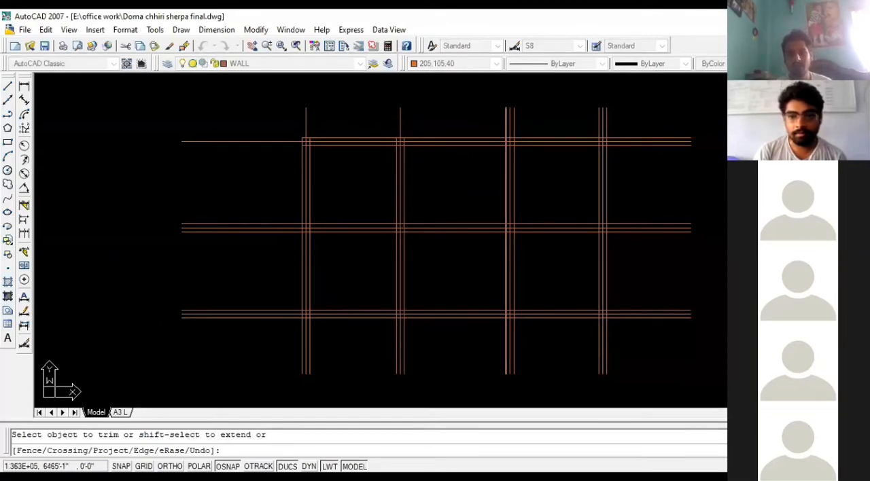
left_click(504, 124)
left_click(513, 120)
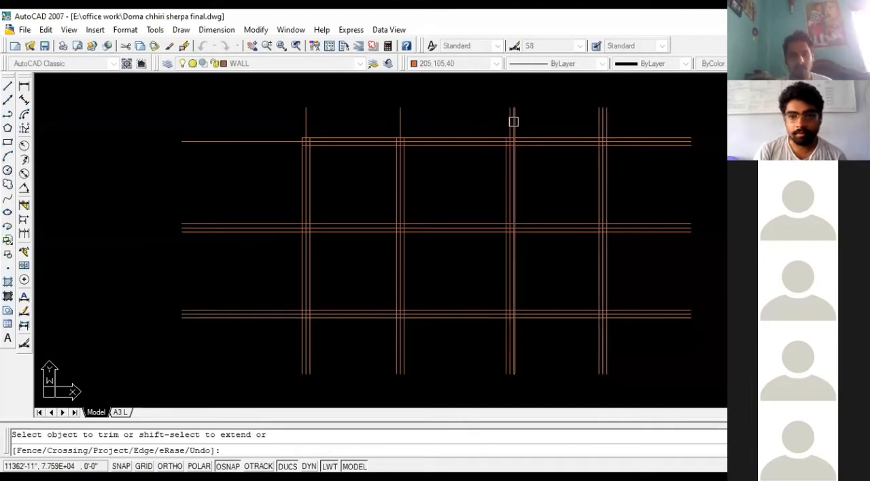
left_click(608, 123)
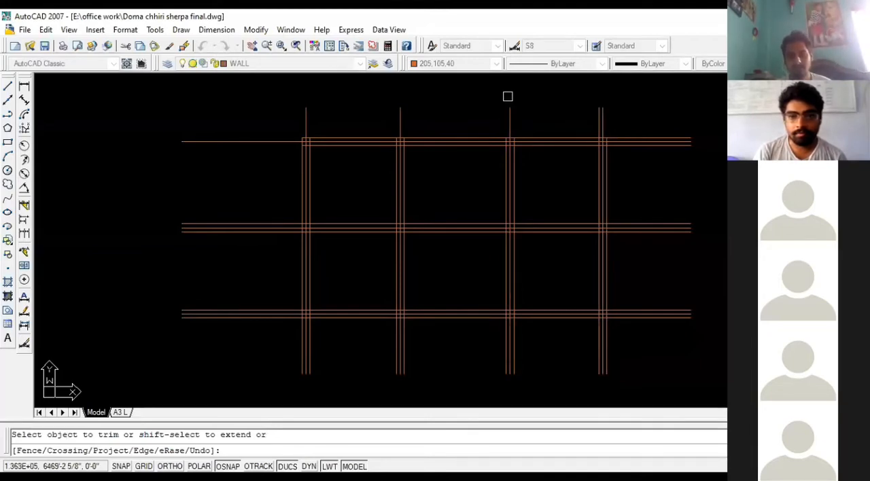
left_click(598, 115)
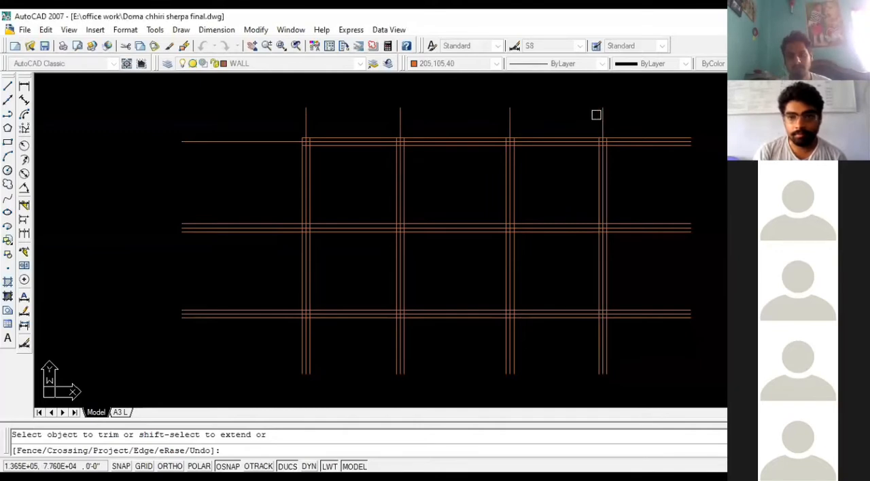
- Trim the wall-line overhangs at the top wall's right end and at the left ends of the middle and bottom walls
left_click(641, 139)
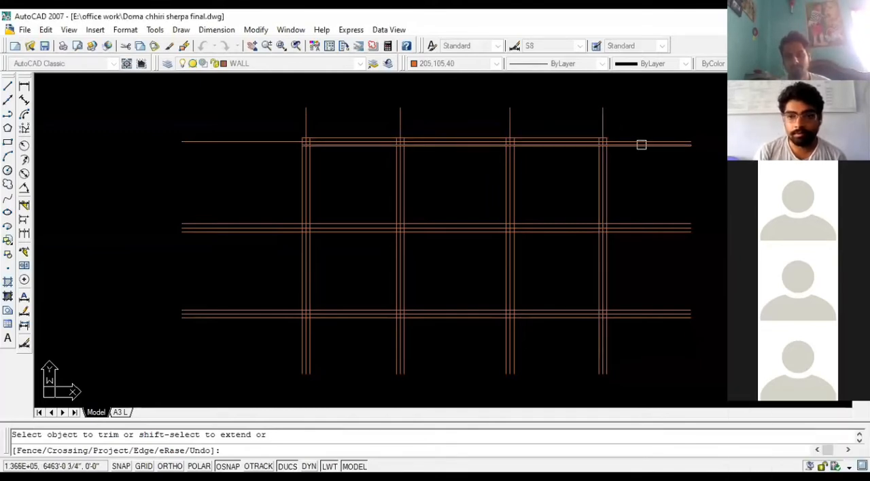
left_click(641, 144)
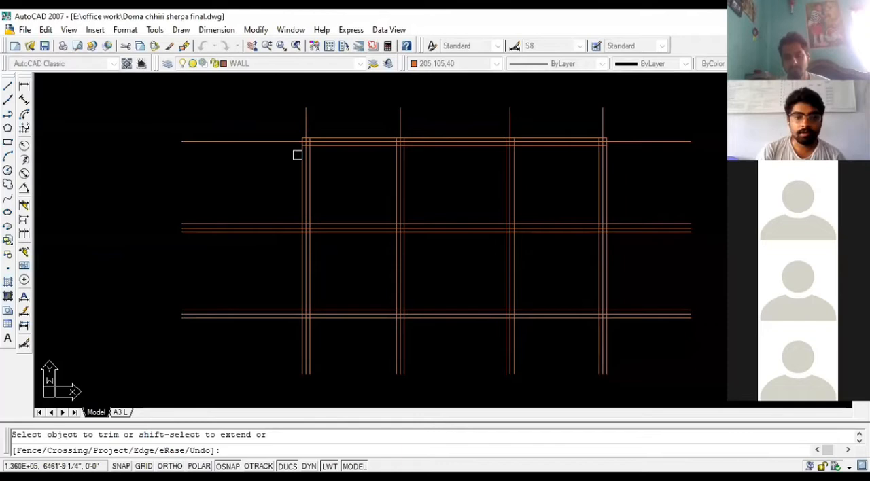
left_click(269, 225)
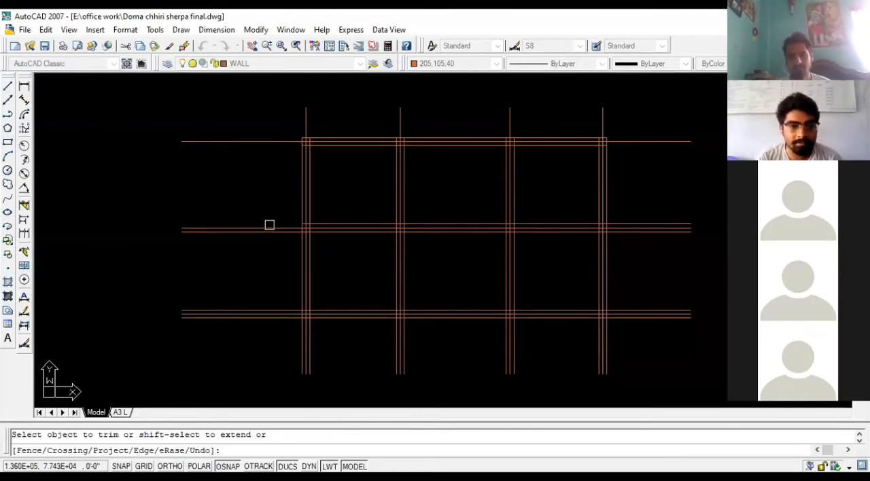
left_click(269, 227)
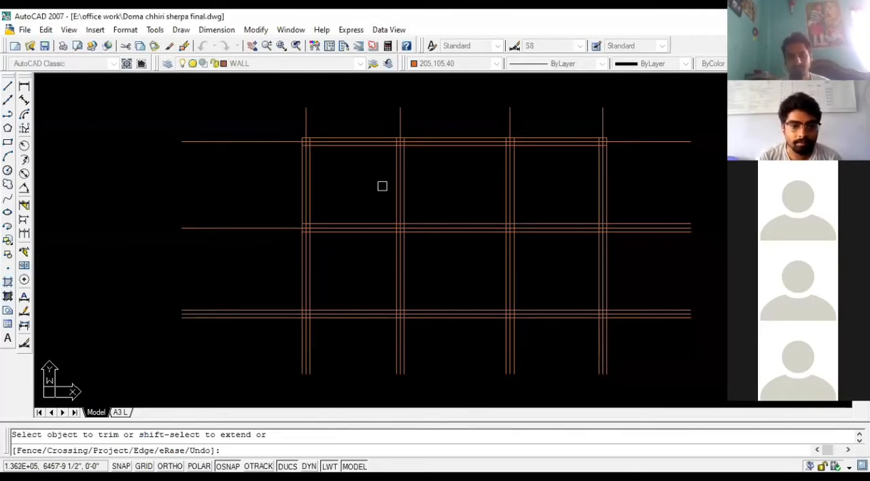
left_click(264, 311)
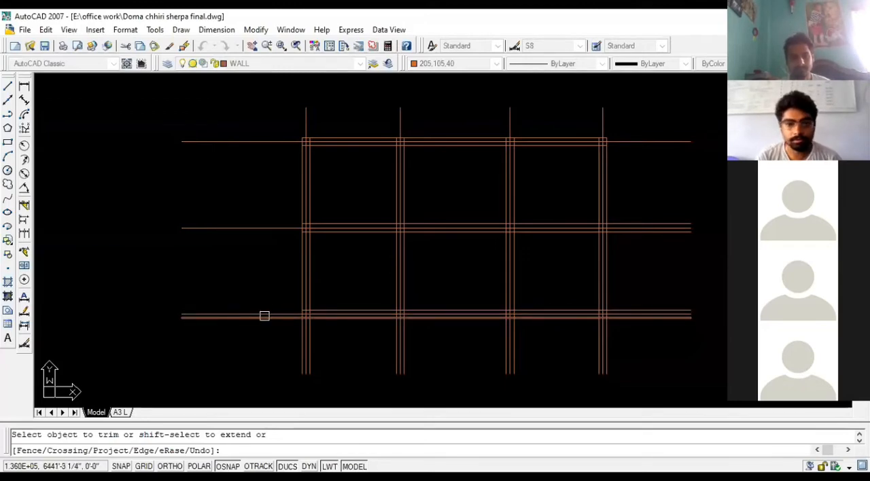
- Trim the wall-line ends of all four vertical walls that project below the bottom wall, leaving the centerlines
scroll(158, 302, "down", 2)
scroll(320, 350, "up", 4)
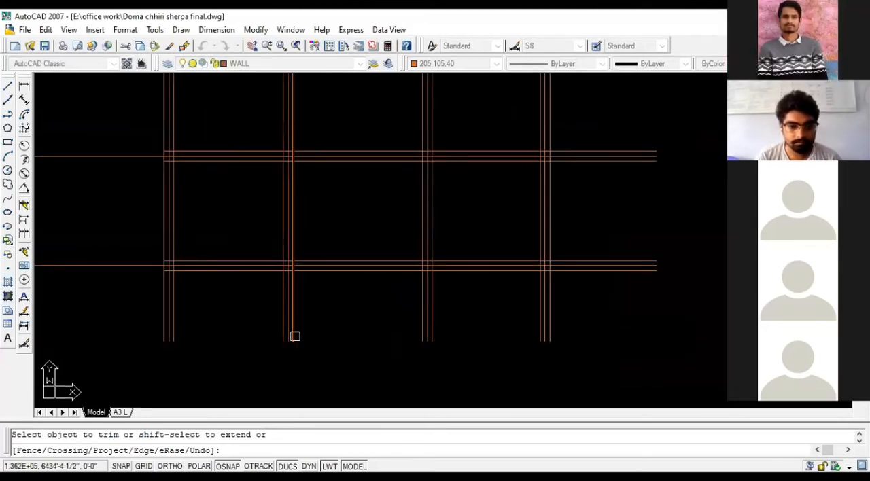
left_click(293, 333)
left_click(282, 310)
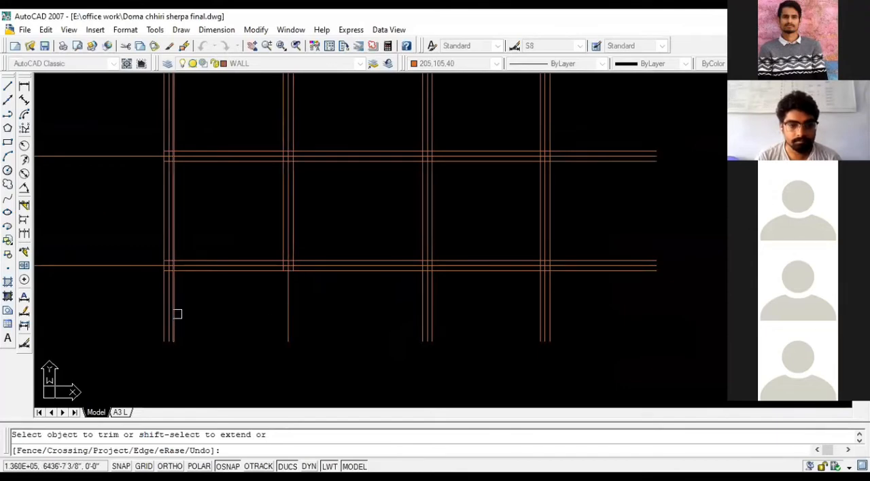
left_click(176, 314)
left_click(162, 310)
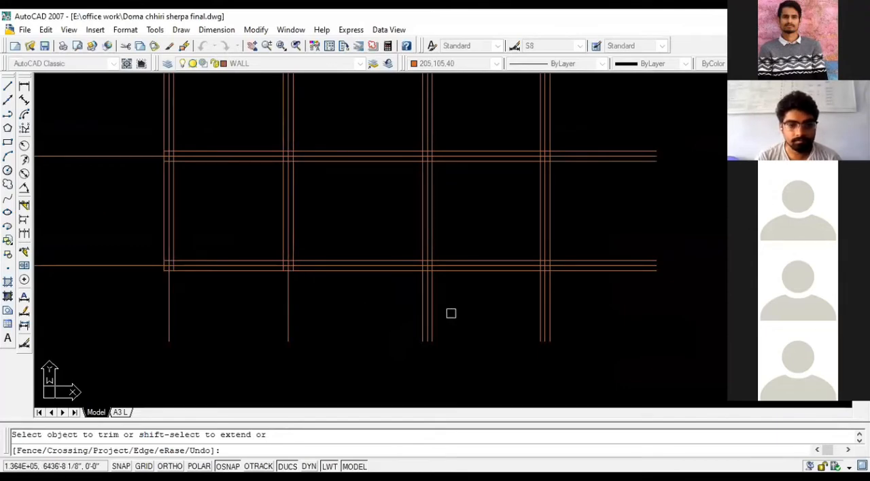
left_click(433, 317)
left_click(422, 317)
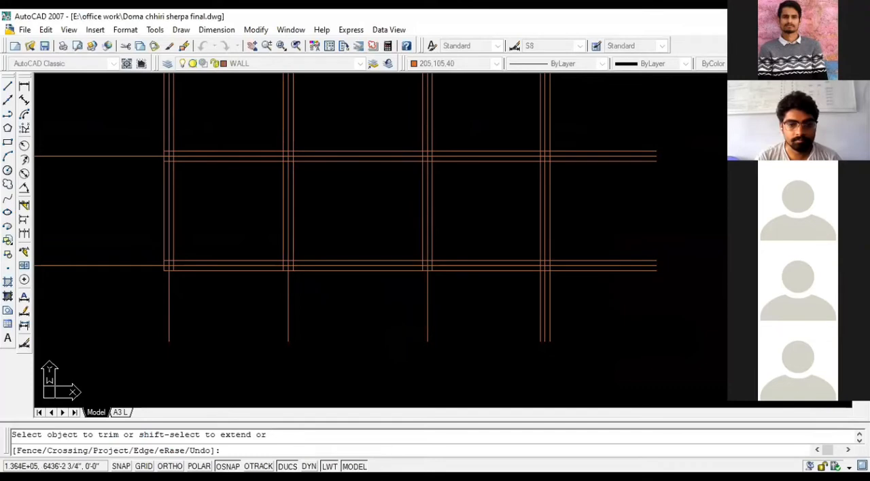
left_click(540, 306)
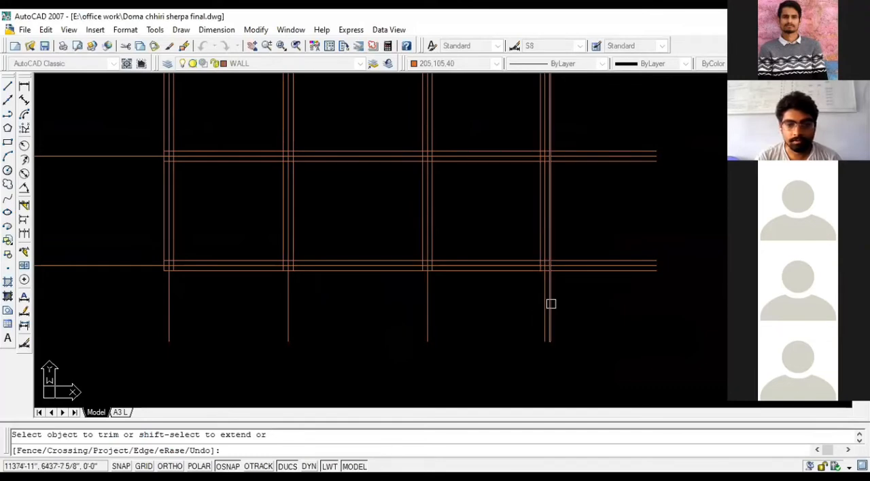
left_click(550, 303)
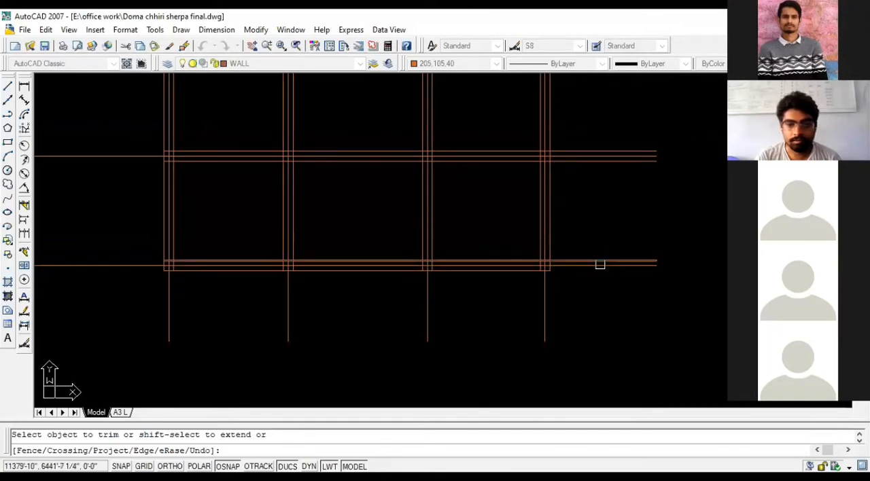
- Trim the right-end overhangs of the bottom and middle horizontal walls and finish the Trim command
left_click(600, 262)
left_click(602, 161)
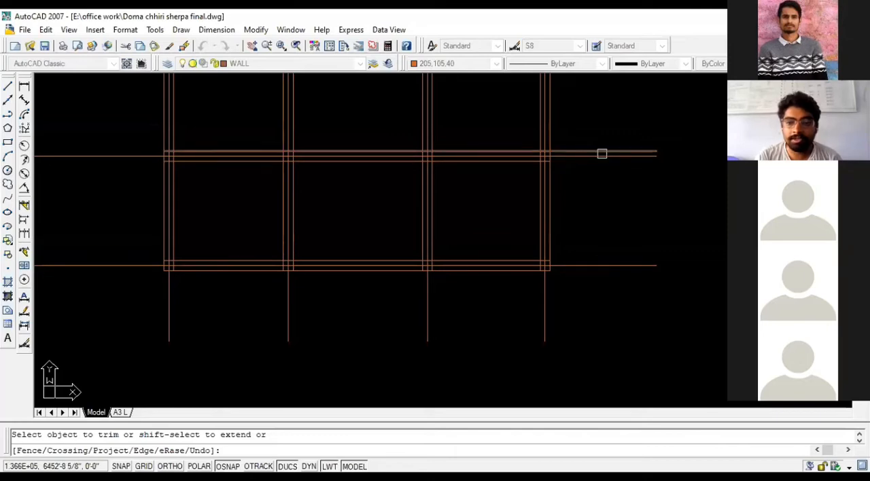
left_click(602, 154)
scroll(571, 299, "down", 3)
scroll(581, 219, "up", 1)
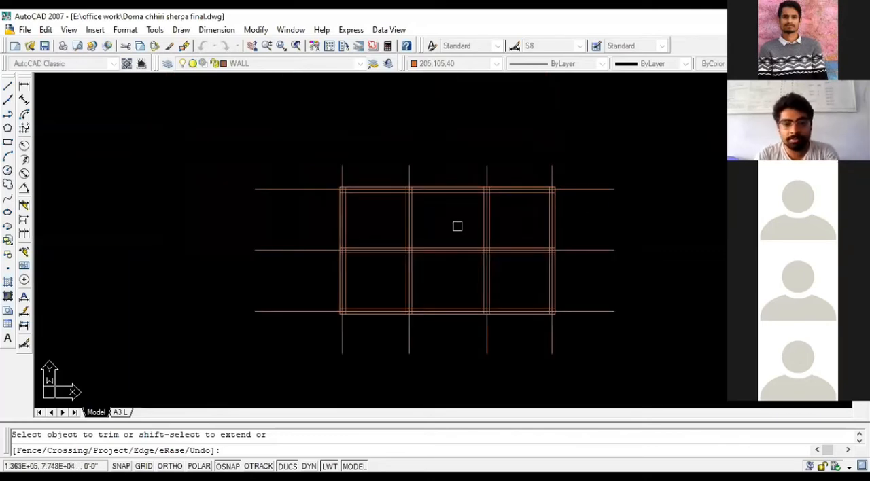
key("Escape")
- Select the top wall's two lines, review their layer among the available layers, and clear the selection
scroll(444, 223, "down", 1)
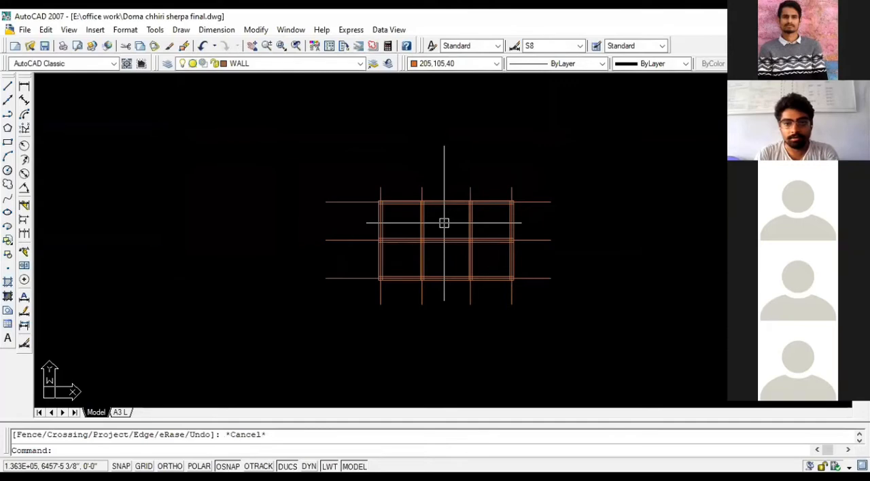
scroll(444, 223, "up", 2)
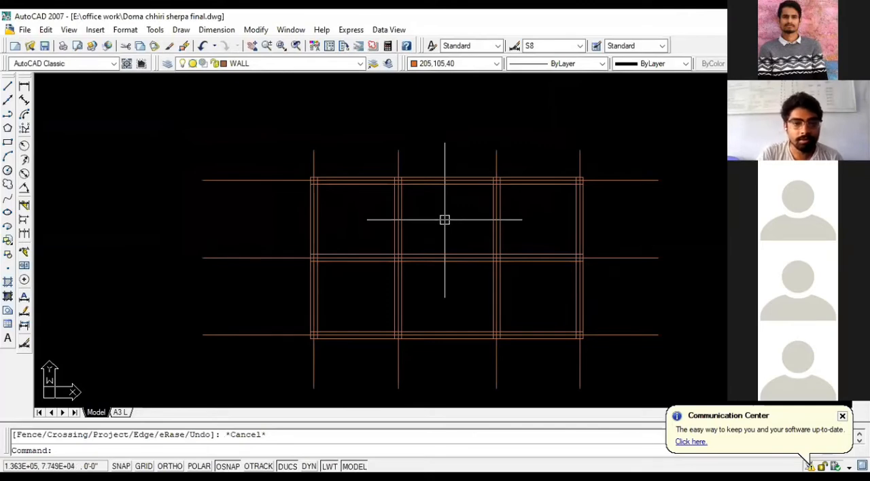
scroll(445, 206, "up", 2)
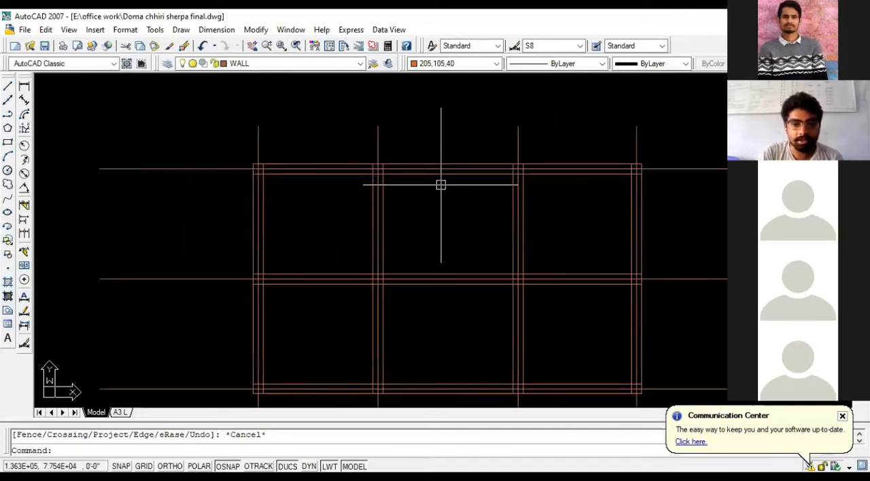
left_click(444, 175)
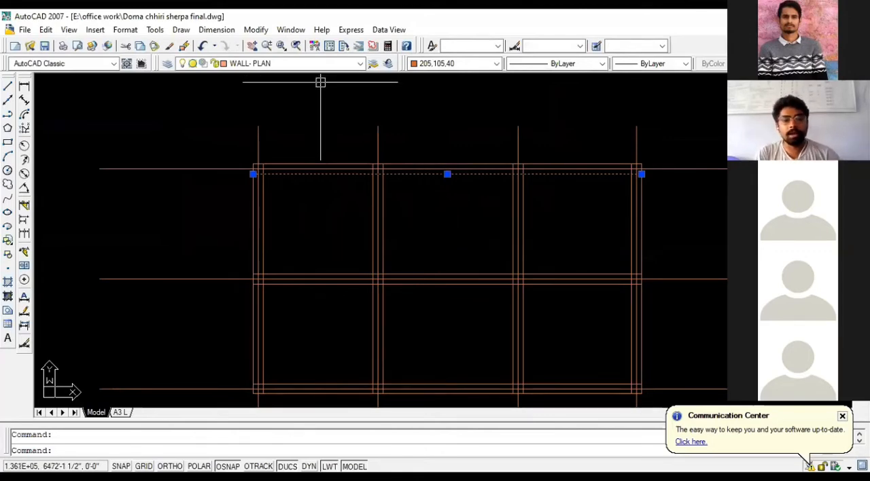
left_click(434, 164)
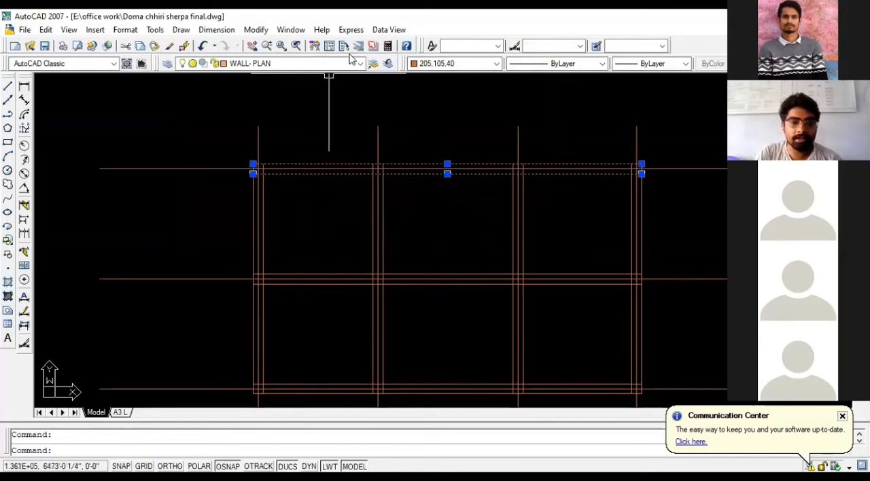
left_click(360, 63)
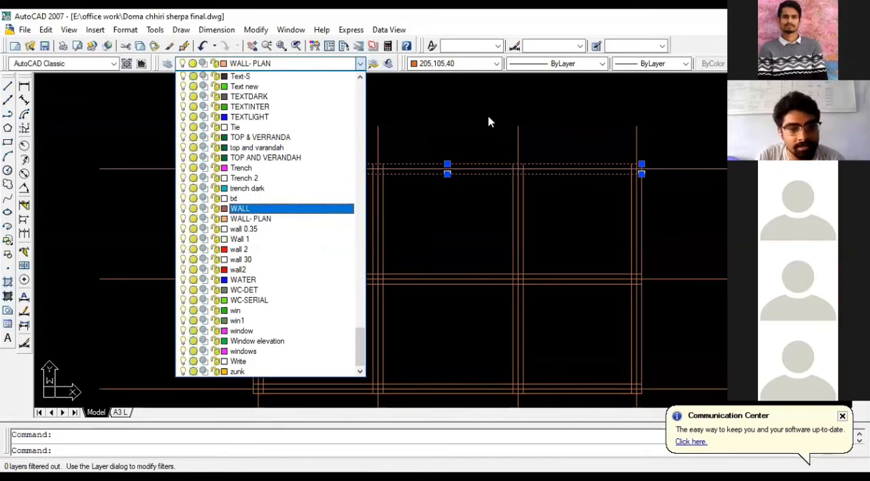
left_click(360, 63)
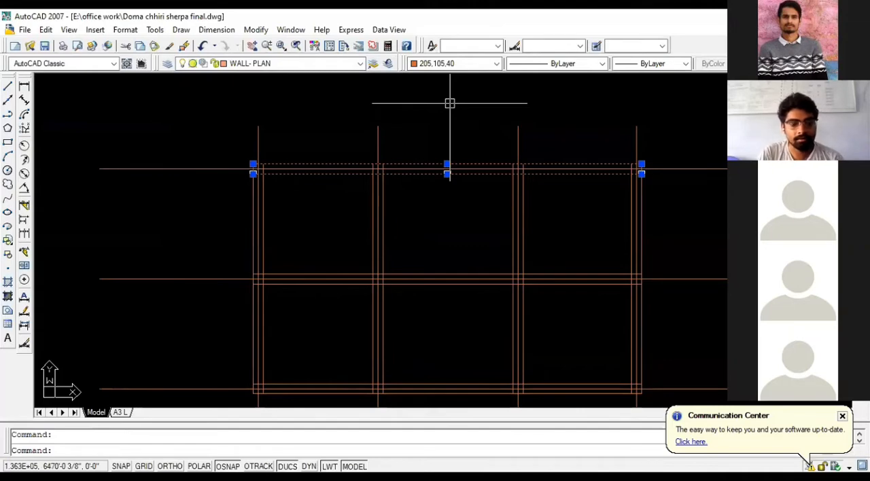
key("Escape")
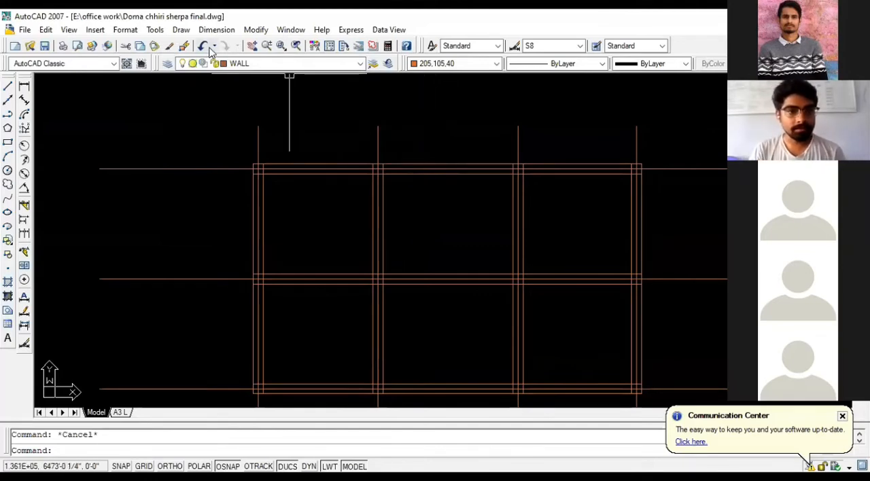
type("OP")
key("Return")
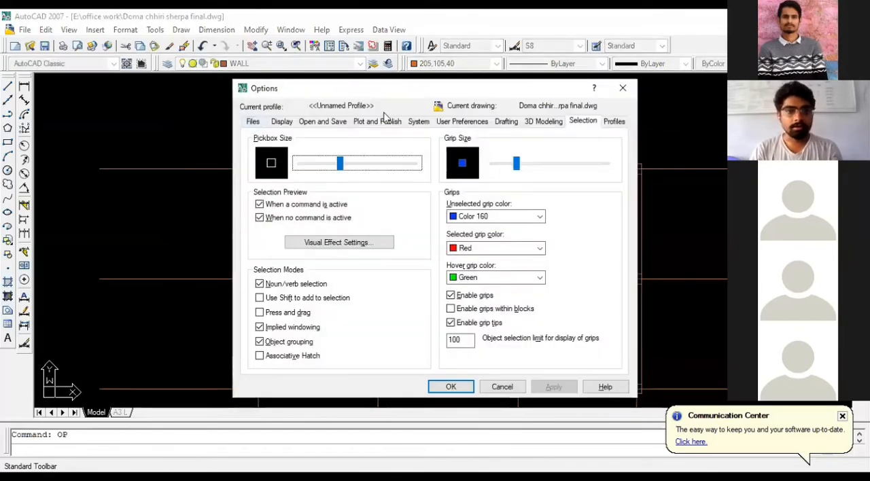
key("Escape")
scroll(410, 204, "down", 5)
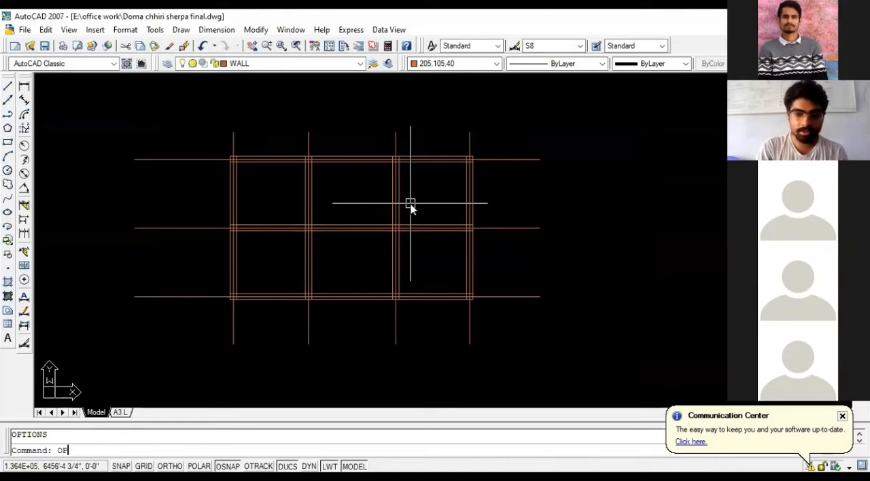
- Set the crosshair size to 33 in the display options
type("OP")
key("Return")
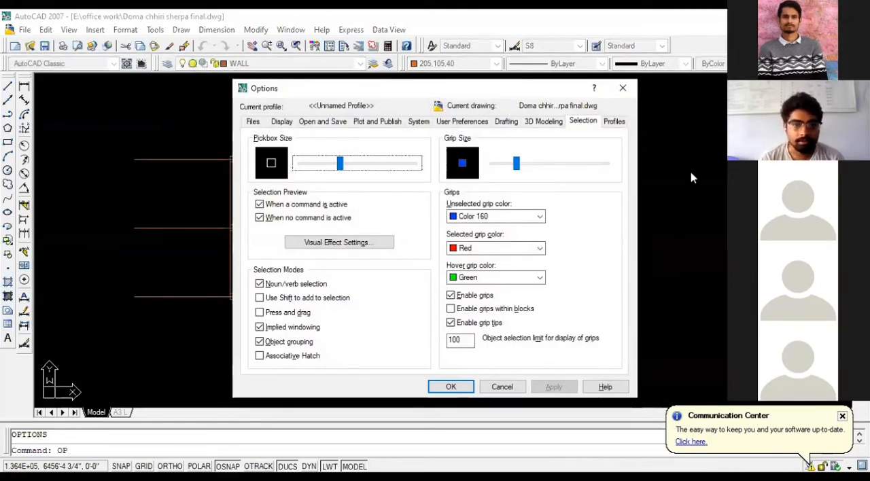
left_click(282, 121)
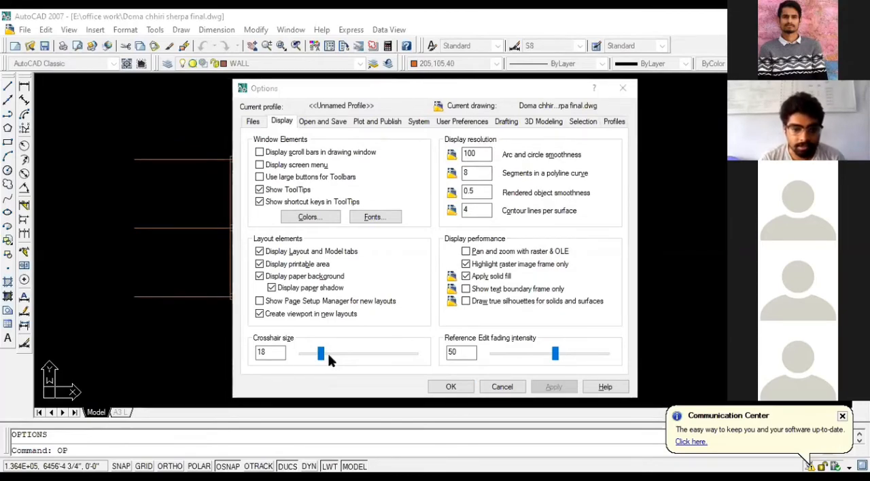
mouse_move(337, 353)
left_mouse_down()
mouse_move(345, 353)
mouse_move(335, 352)
left_mouse_up()
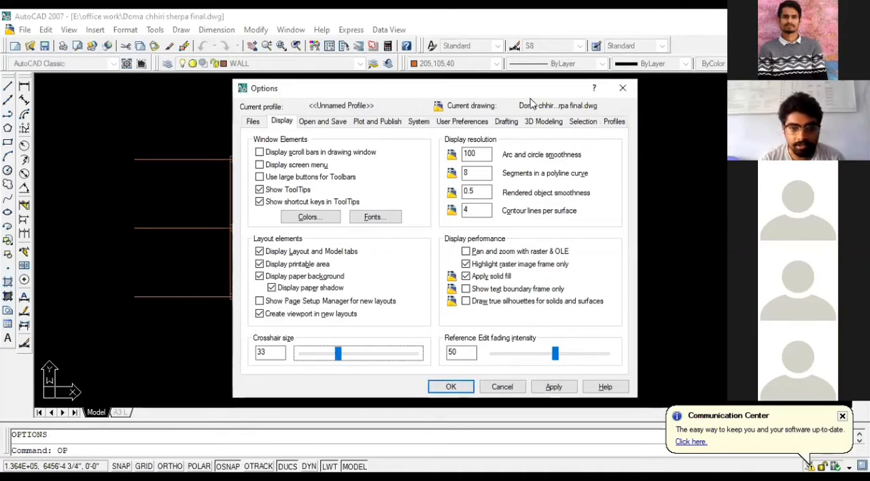
- Enlarge the selection pickbox to a bit over half of its size range and apply the options
left_click(572, 125)
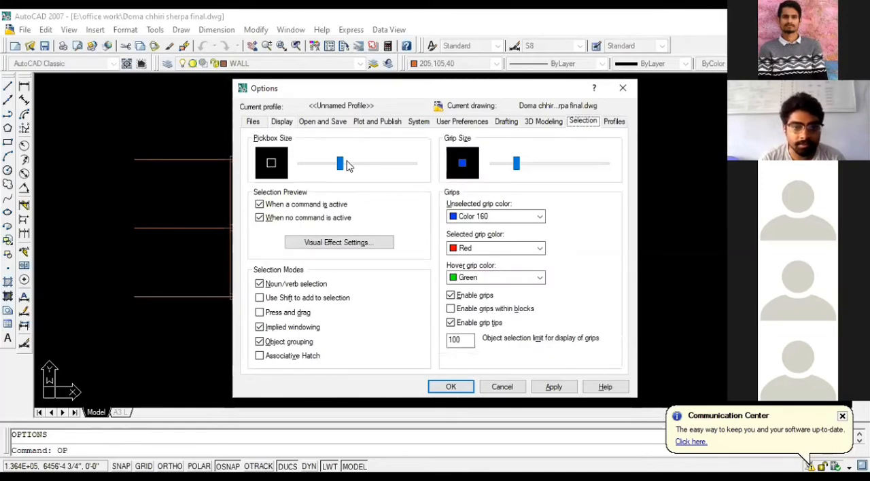
left_click(351, 164)
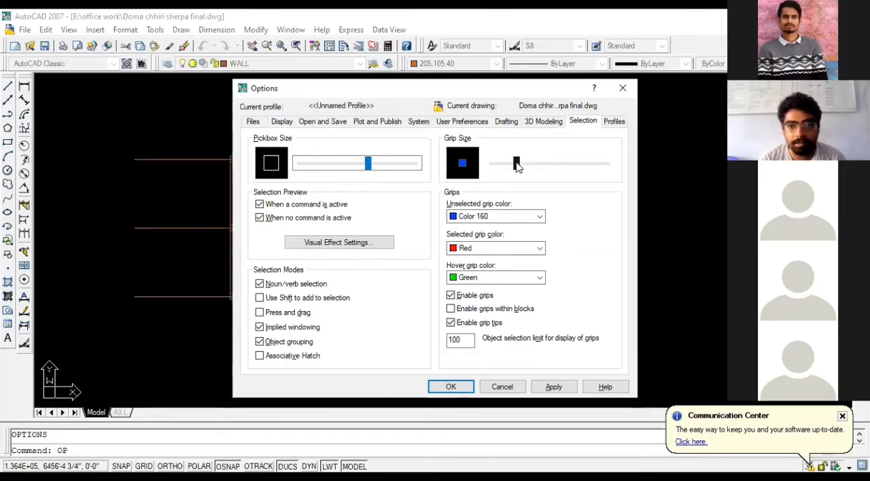
left_click(551, 386)
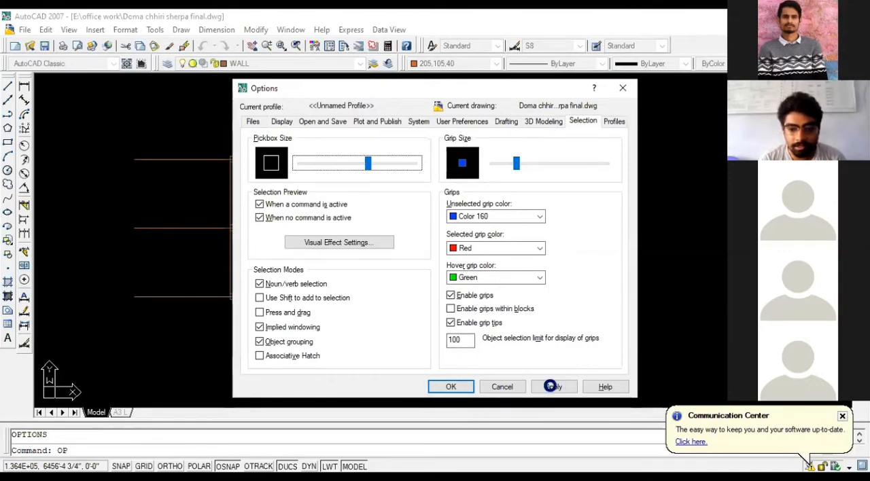
left_click(450, 386)
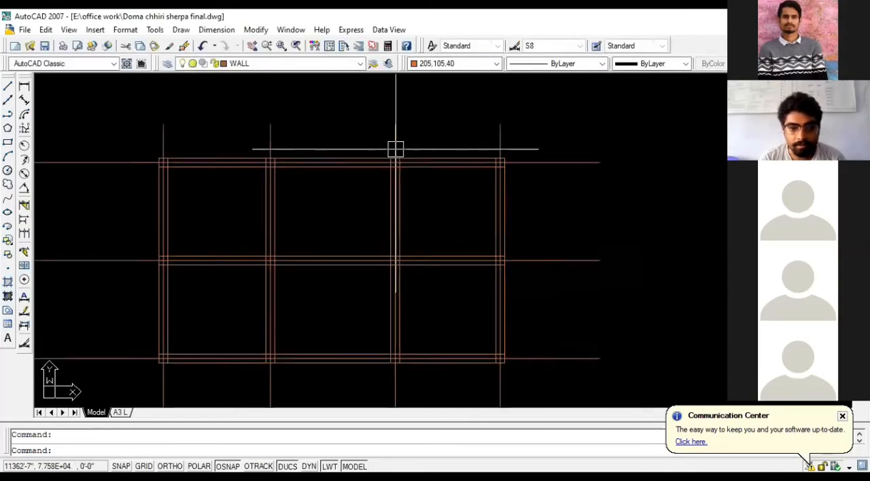
- Grip-stretch the upper endpoint of the third vertical centerline, leaving it at about its original position, and clear the selection
scroll(392, 144, "up", 2)
left_click(392, 142)
scroll(391, 102, "up", 4)
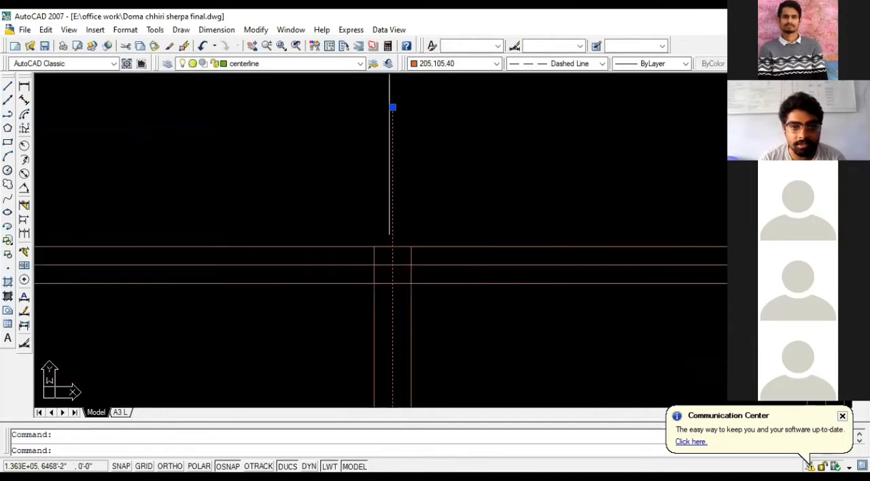
scroll(399, 98, "up", 2)
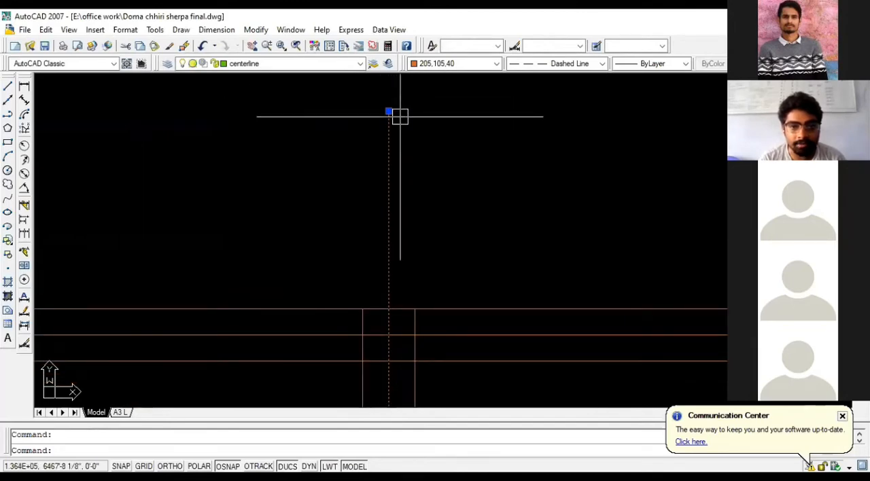
left_click(388, 110)
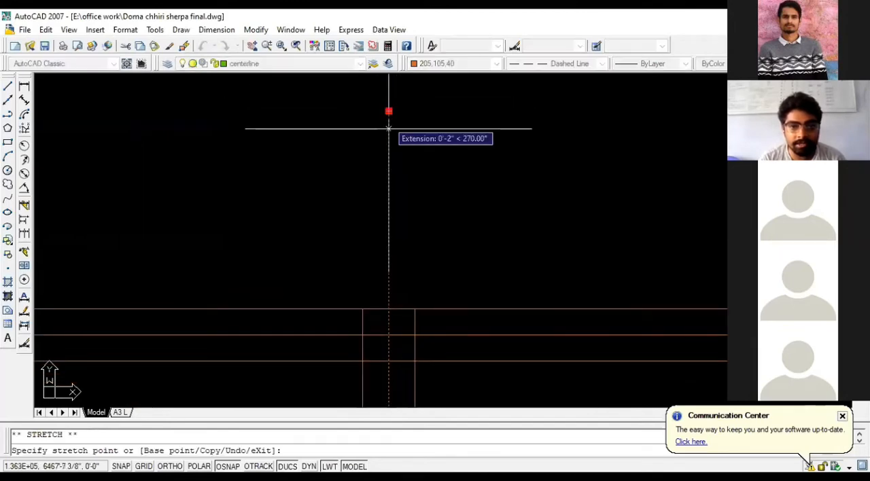
left_click(388, 171)
left_click(388, 170)
key("Escape")
scroll(390, 109, "down", 2)
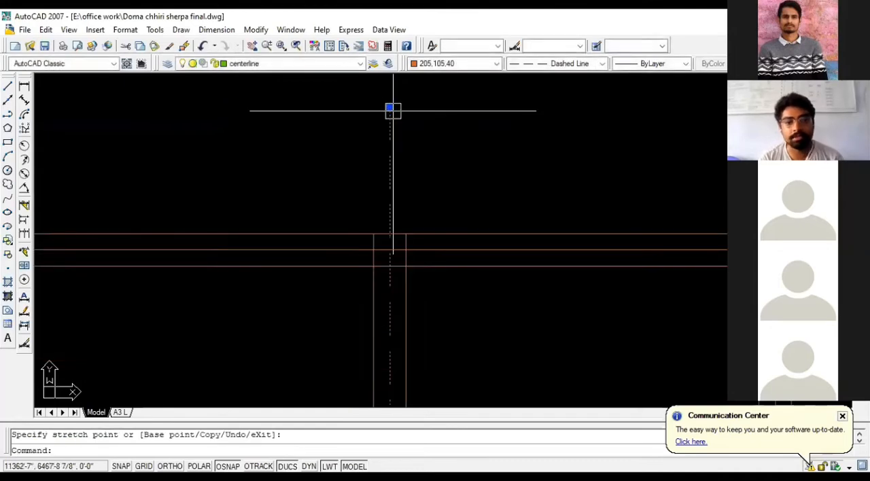
key("Escape")
scroll(409, 169, "down", 3)
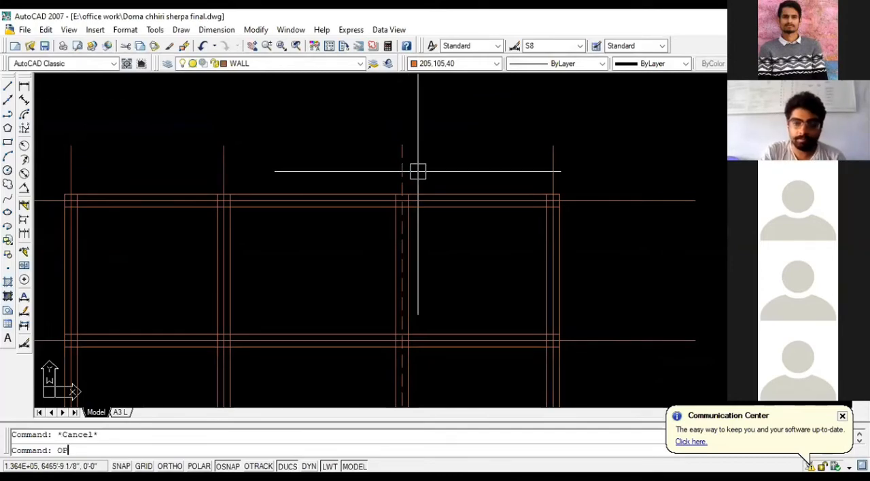
- Check the pickbox and grip sizes in the selection options and close them without changes
type("OP")
key("Return")
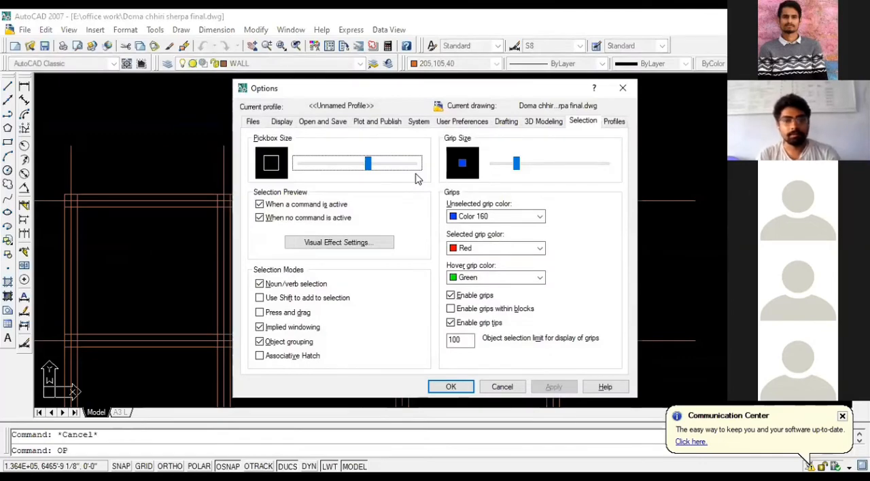
key("Escape")
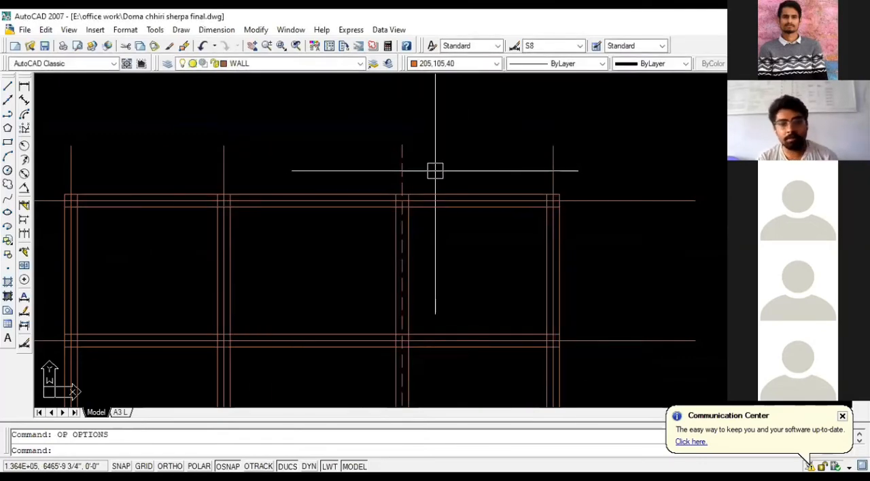
- Try to offset the leftmost vertical centerline by 5'
scroll(425, 181, "down", 2)
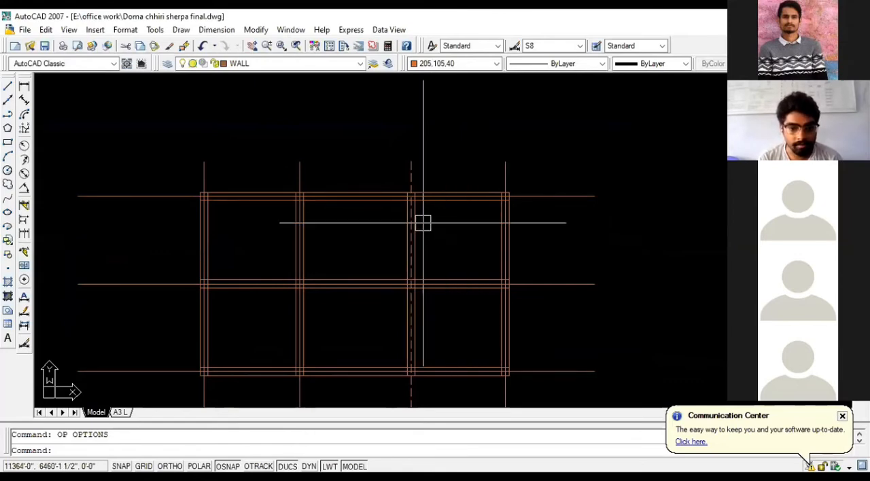
scroll(326, 305, "down", 1)
scroll(325, 314, "up", 3)
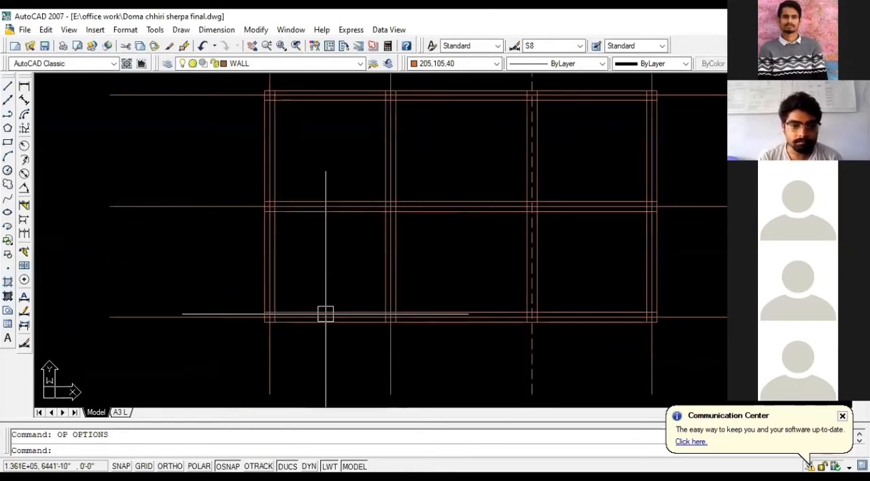
scroll(249, 223, "down", 1)
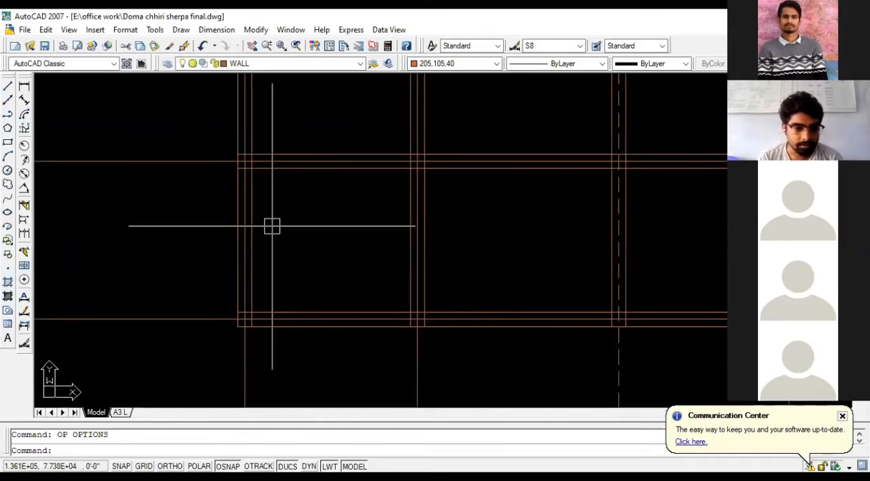
scroll(274, 227, "down", 1)
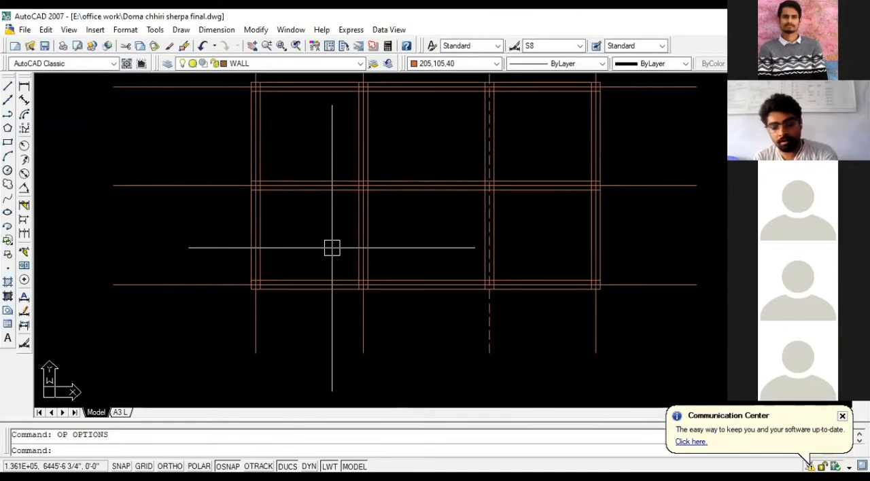
key("Return")
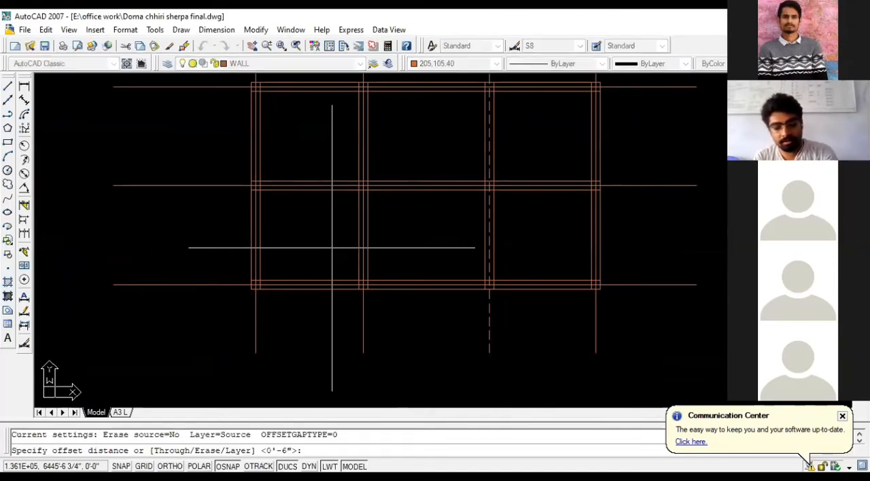
type("5'")
key("Return")
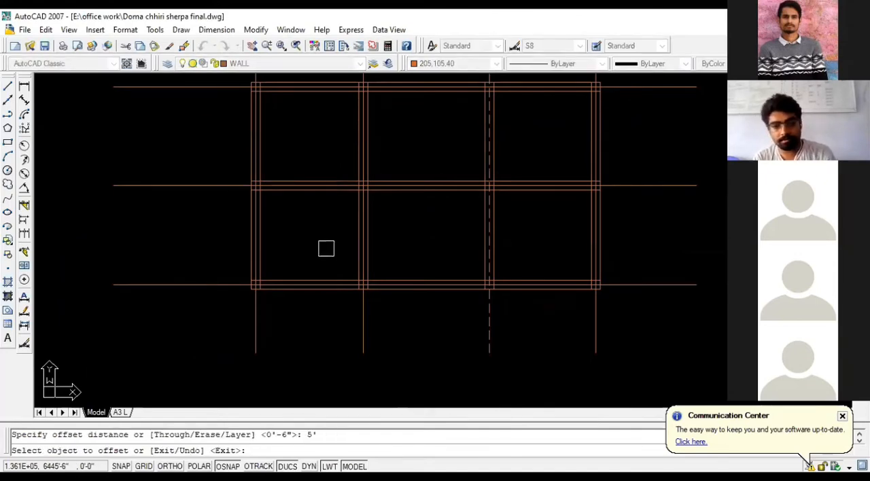
scroll(251, 245, "up", 3)
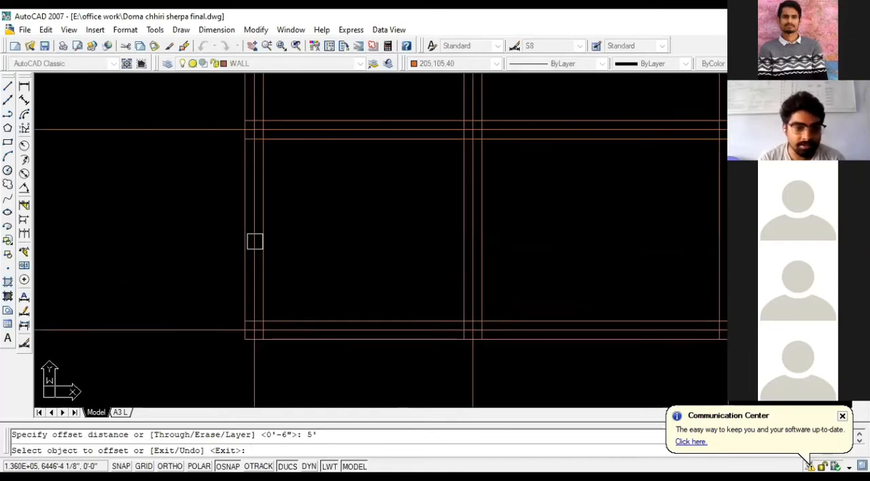
left_click(254, 243)
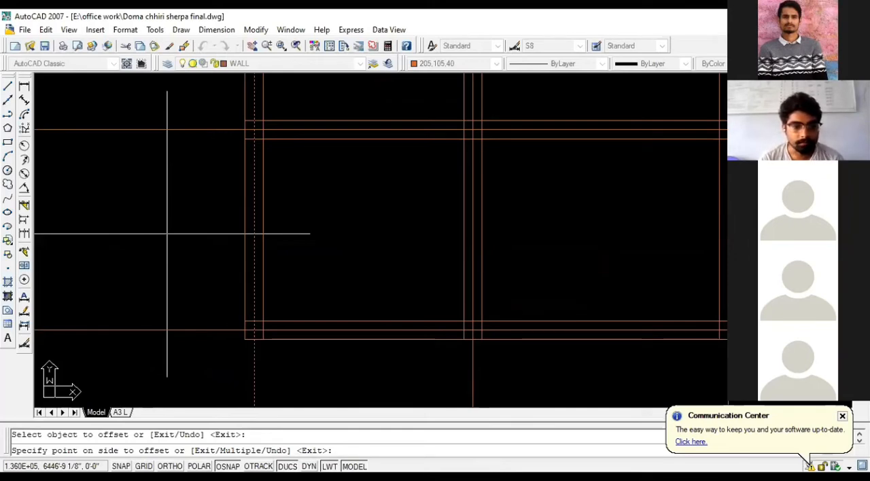
scroll(240, 237, "down", 2)
key("Escape")
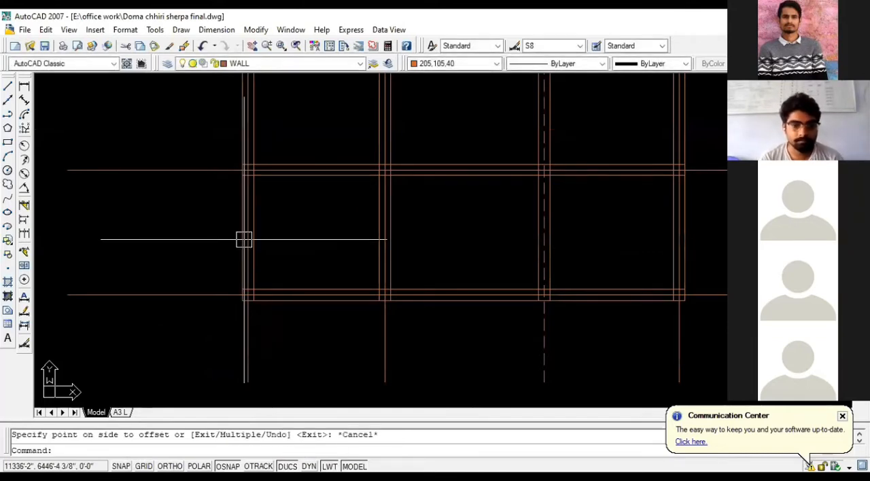
- Examine the wall-line intersections across the grid, from the middle wall to the upper-left corner
scroll(234, 272, "down", 2)
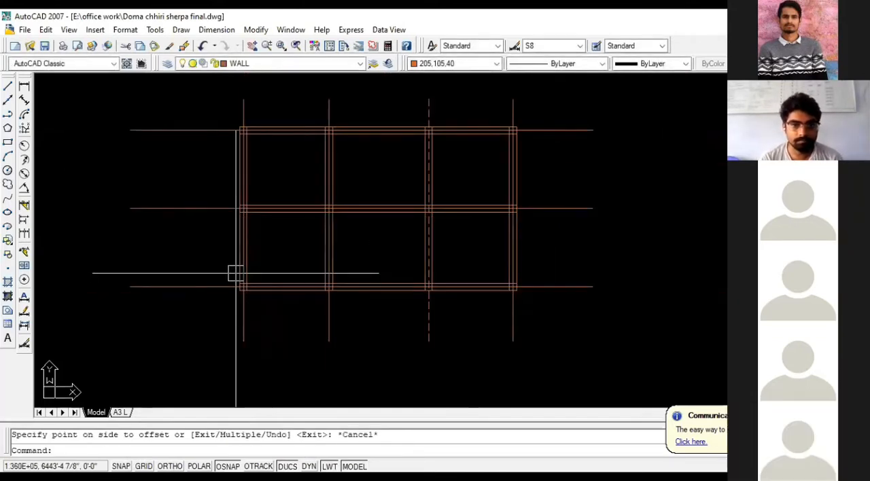
scroll(338, 213, "up", 2)
scroll(338, 213, "up", 2)
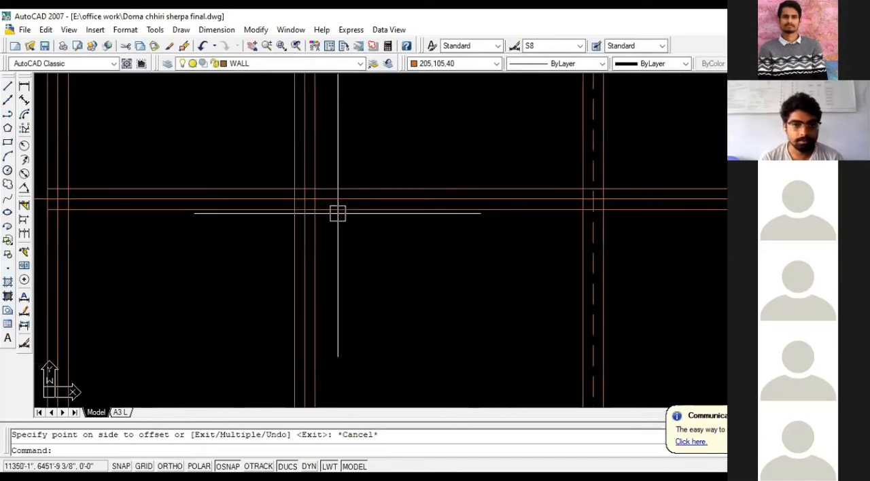
scroll(337, 216, "down", 1)
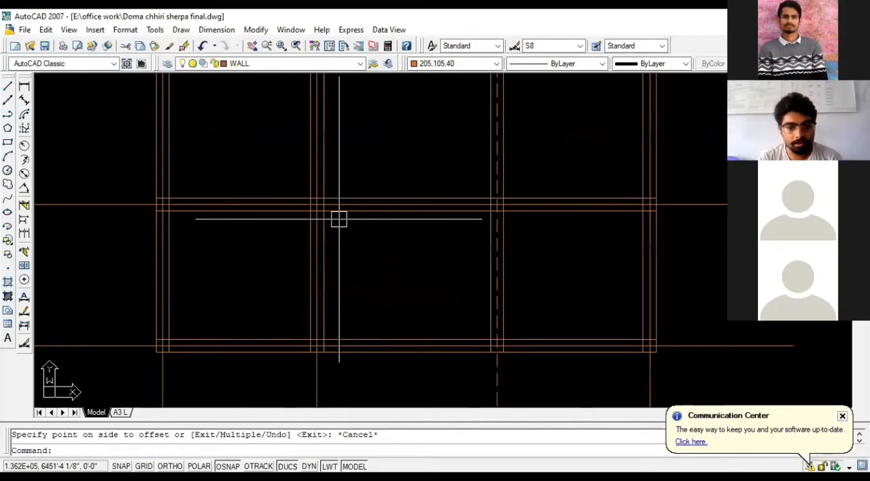
scroll(339, 218, "down", 2)
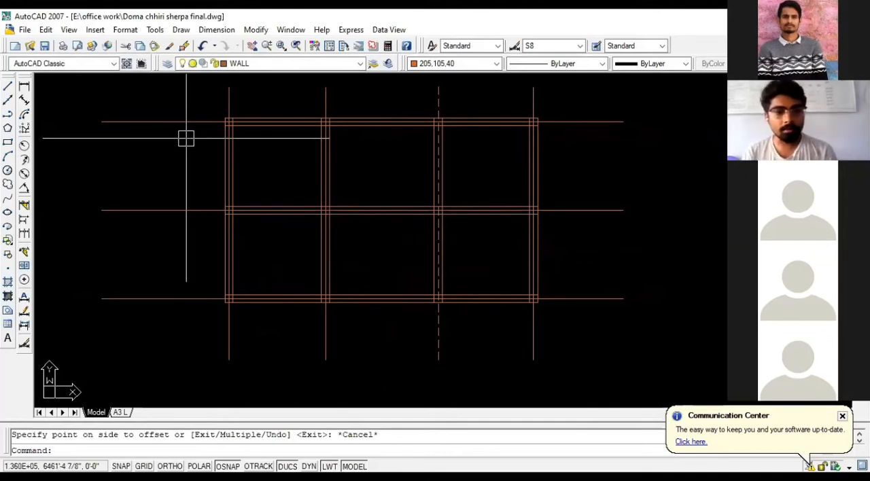
scroll(246, 140, "up", 1)
scroll(227, 104, "up", 6)
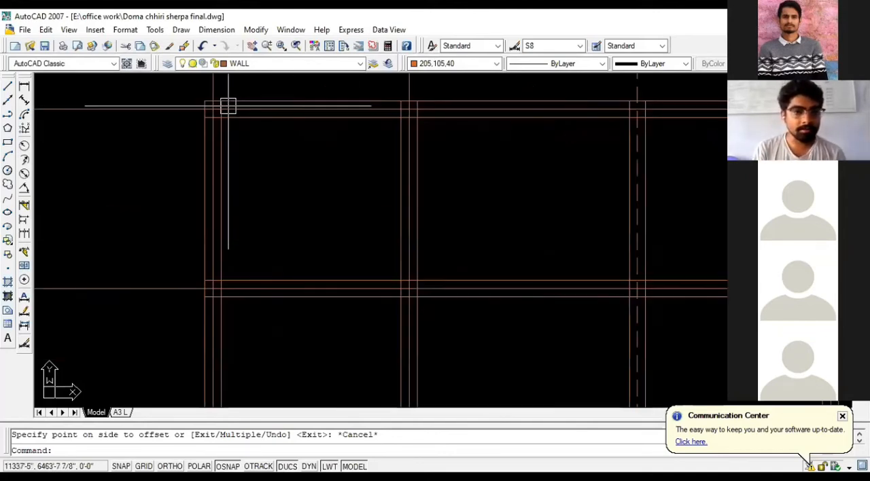
scroll(252, 126, "down", 4)
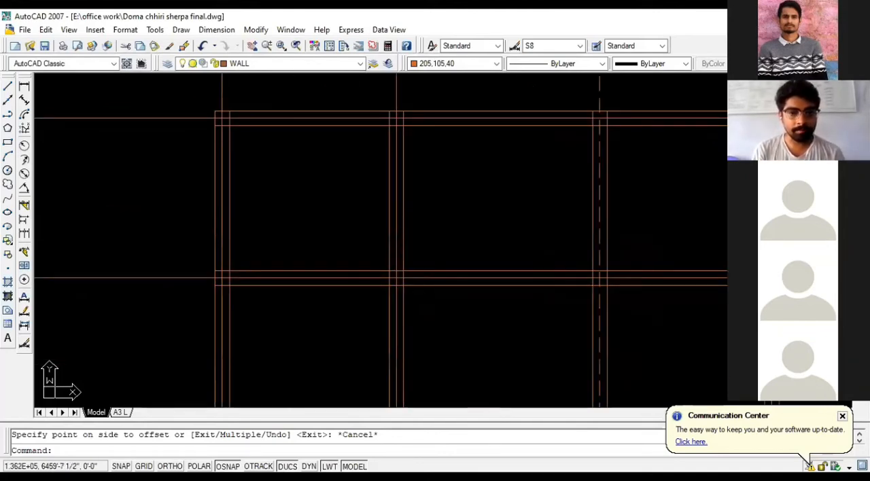
scroll(321, 207, "down", 3)
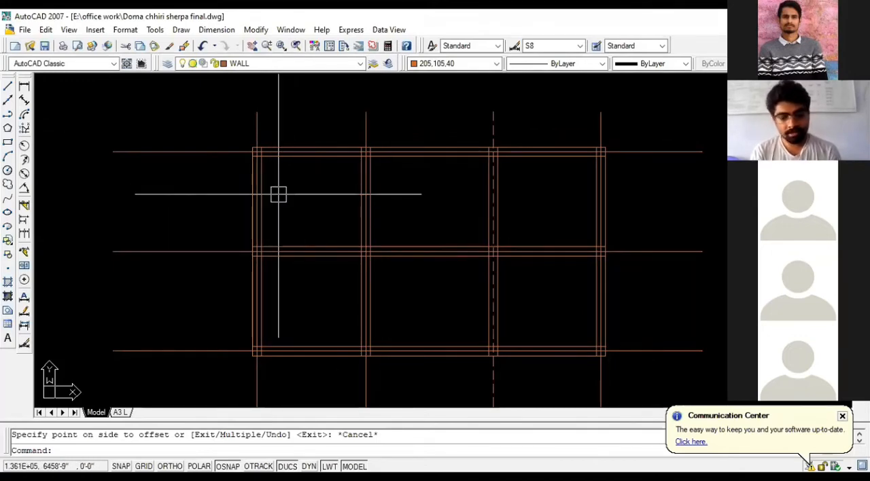
- Trim the inner wall lines between the column squares along the top wall and the upper bays of both side walls
type("tr")
key("Return")
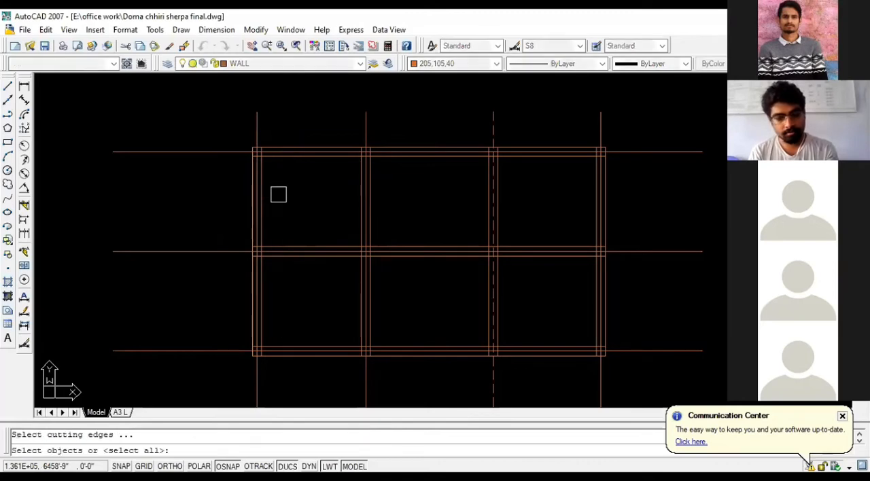
key("Return")
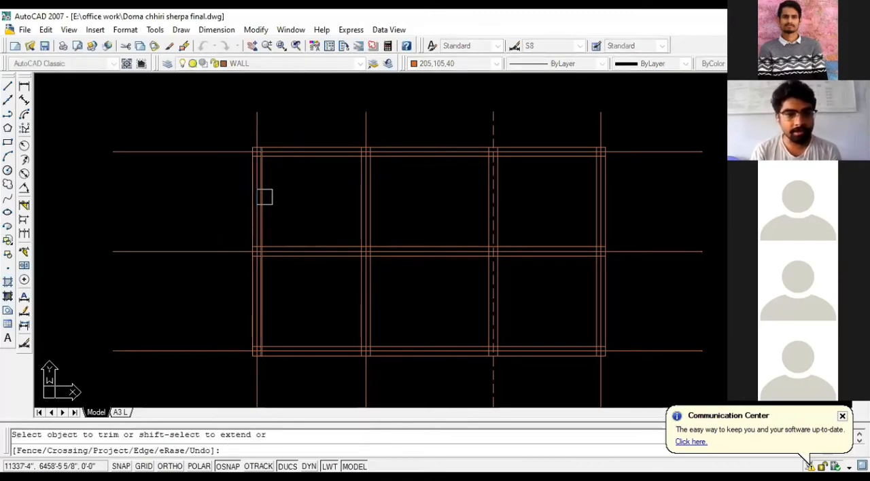
scroll(264, 196, "up", 2)
left_click(264, 197)
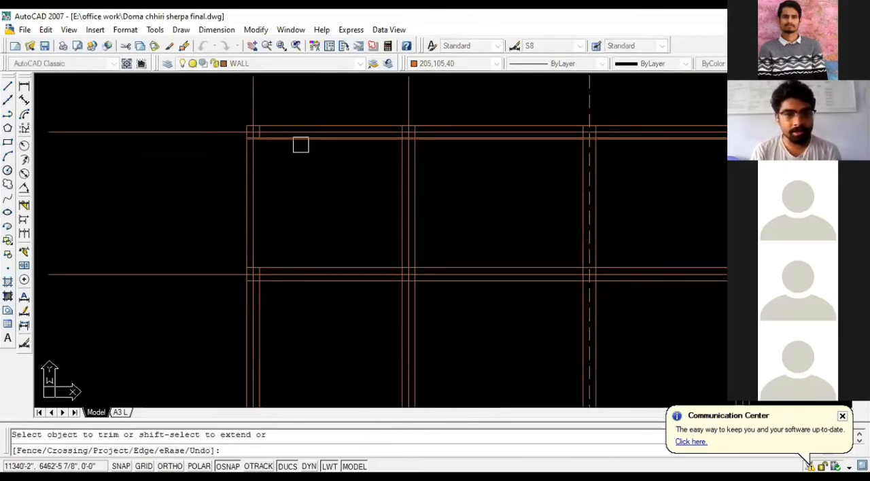
scroll(316, 170, "down", 4)
scroll(451, 161, "up", 1)
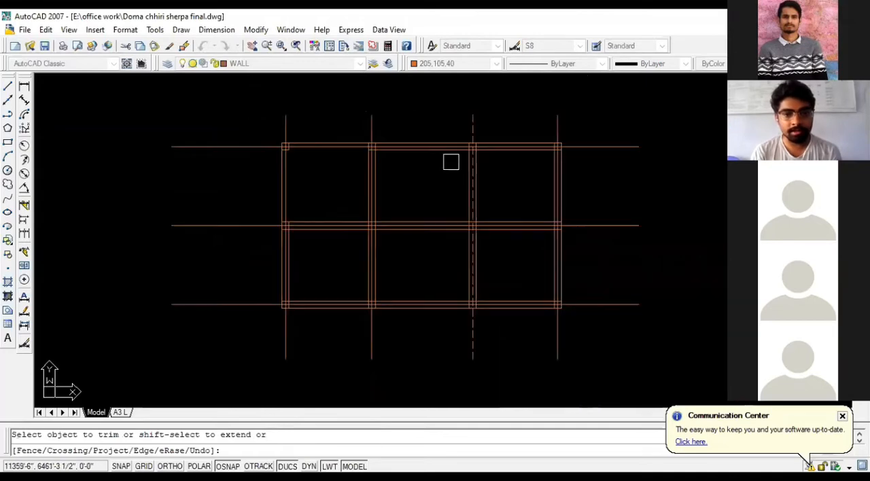
scroll(421, 149, "up", 2)
left_click(421, 150)
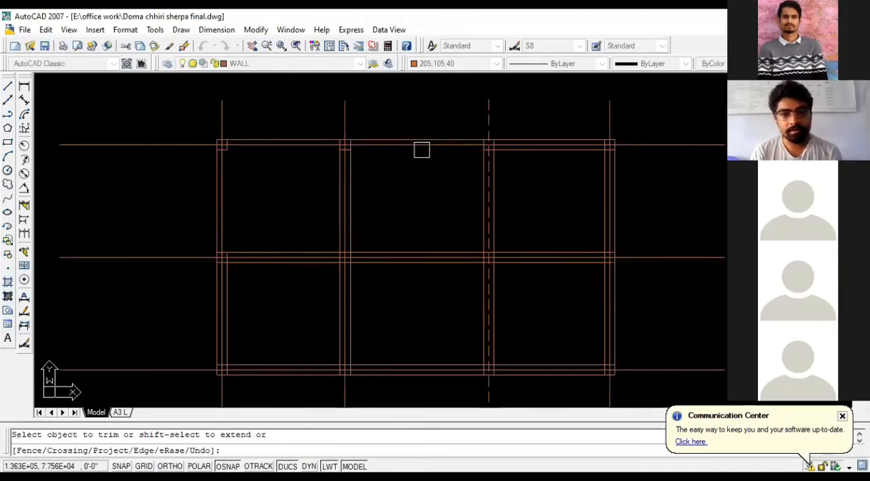
left_click(547, 153)
left_click(604, 196)
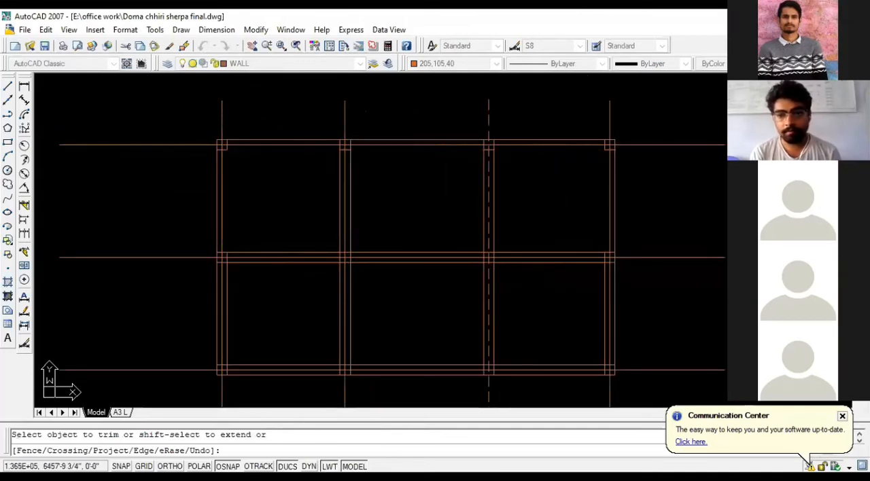
- Trim the inner wall lines between the column squares along the bottom wall and the lower bays of both side walls
left_click(598, 287)
left_click(537, 361)
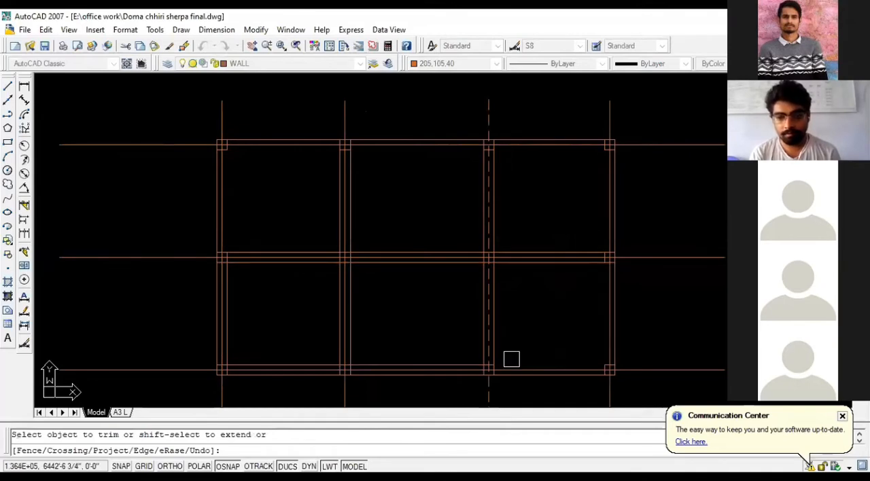
left_click(449, 362)
left_click(287, 364)
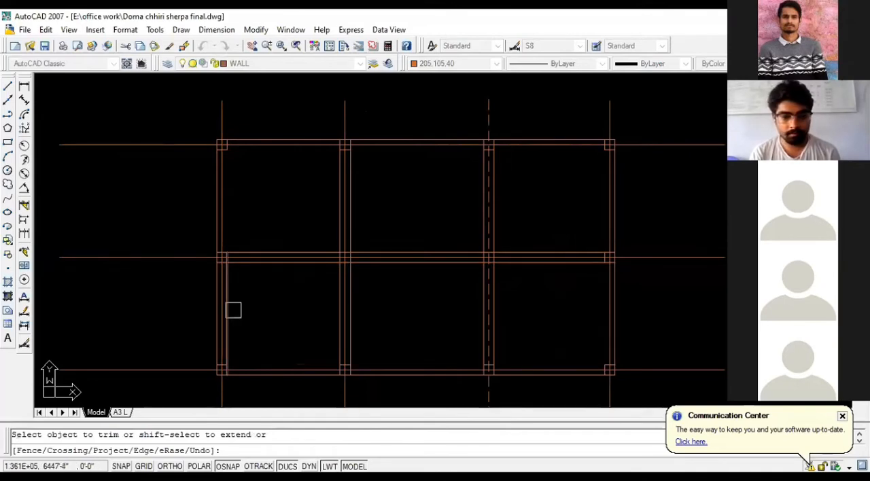
left_click(228, 310)
key("Escape")
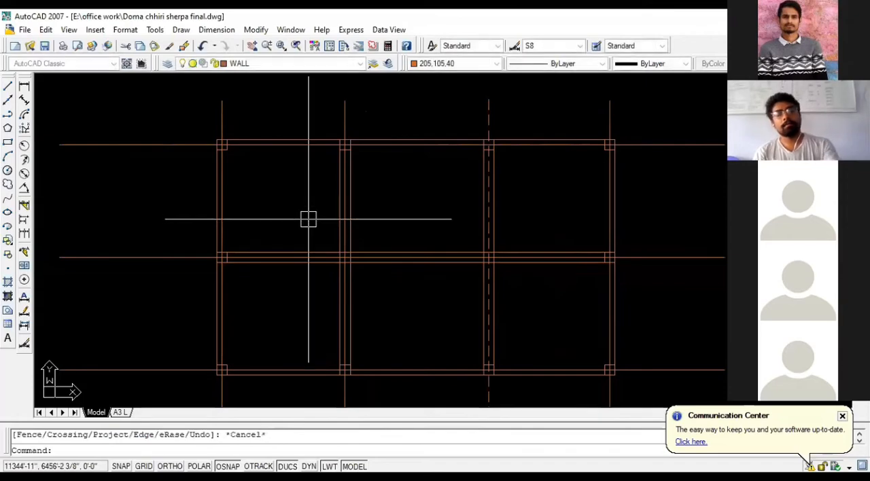
- Examine how the walls meet the columns in the reference floor plan, around the bedrooms, staircase and living room
scroll(466, 206, "down", 10)
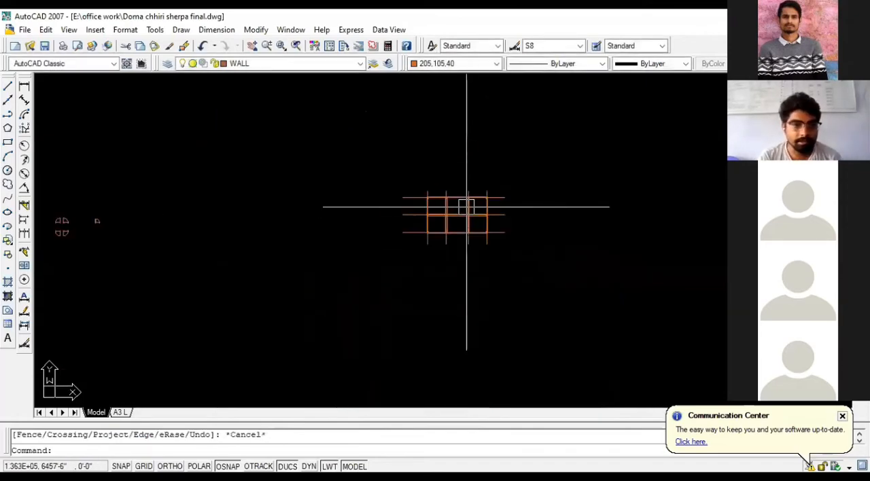
scroll(80, 238, "up", 10)
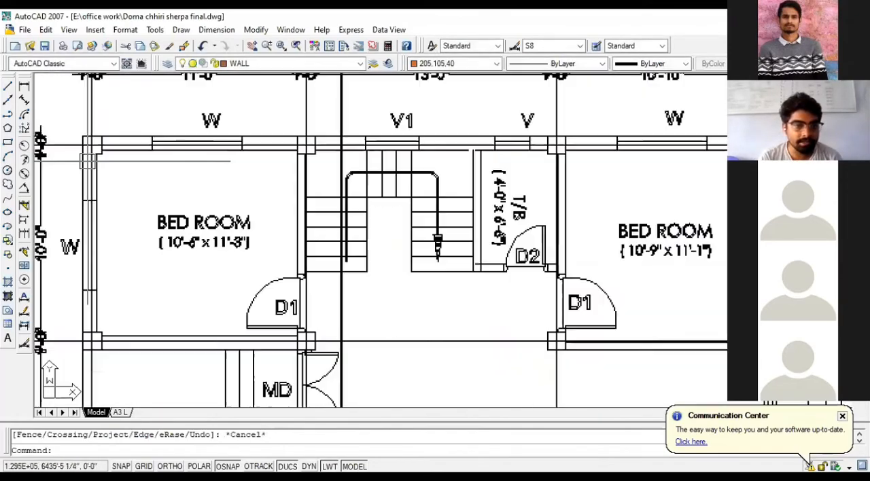
scroll(224, 156, "down", 5)
scroll(279, 161, "up", 4)
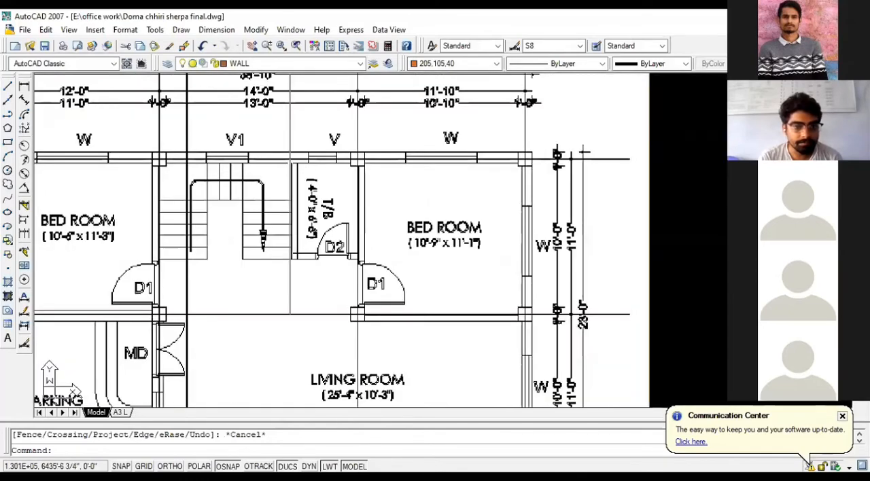
scroll(396, 168, "down", 3)
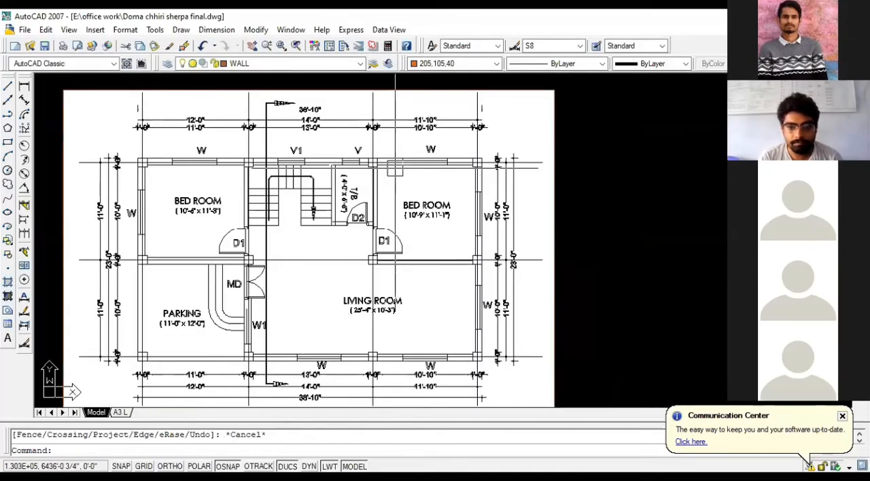
scroll(170, 241, "down", 6)
scroll(173, 241, "down", 2)
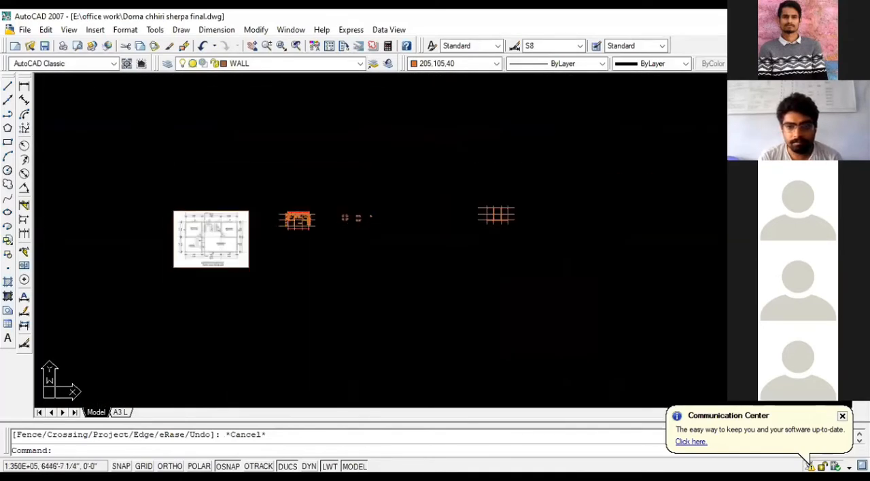
scroll(441, 211, "up", 4)
scroll(339, 218, "down", 2)
scroll(442, 198, "up", 5)
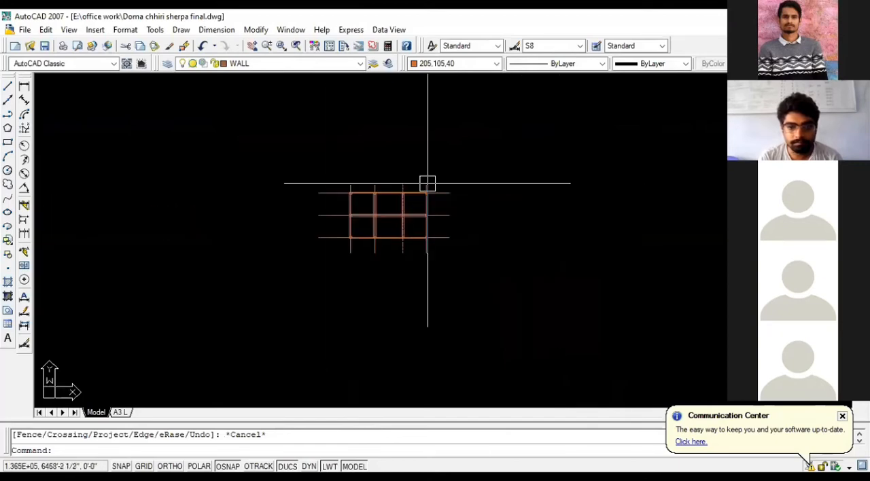
- Trim both wall lines of the middle horizontal wall in all three bays, leaving only the column squares on the centerline
scroll(412, 260, "up", 1)
scroll(412, 260, "up", 2)
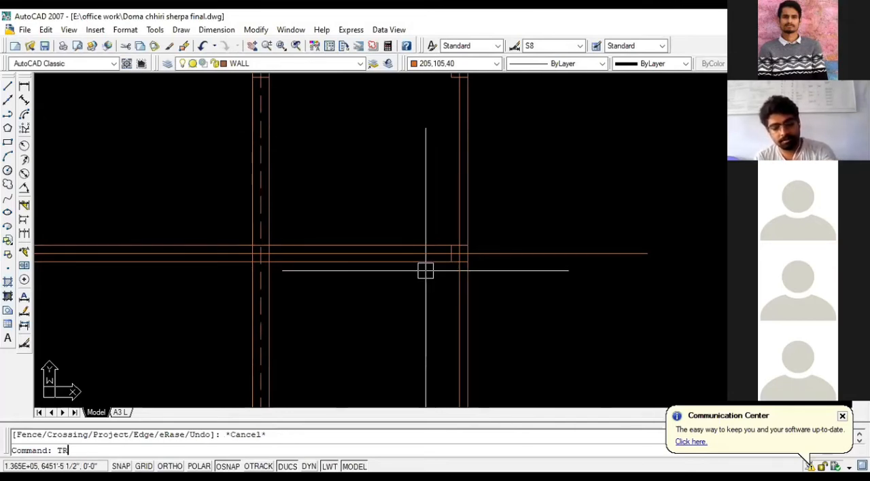
key("Return")
key("Return")
left_click(410, 262)
left_click(405, 246)
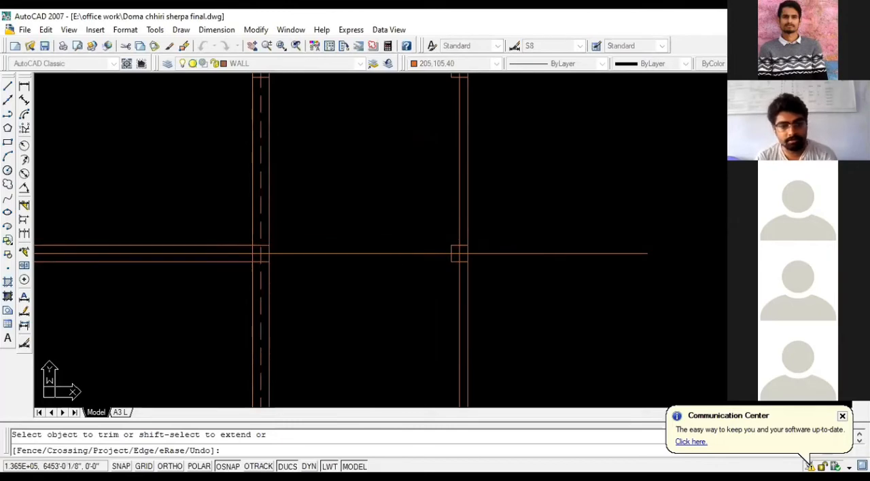
scroll(407, 262, "down", 4)
scroll(408, 262, "up", 3)
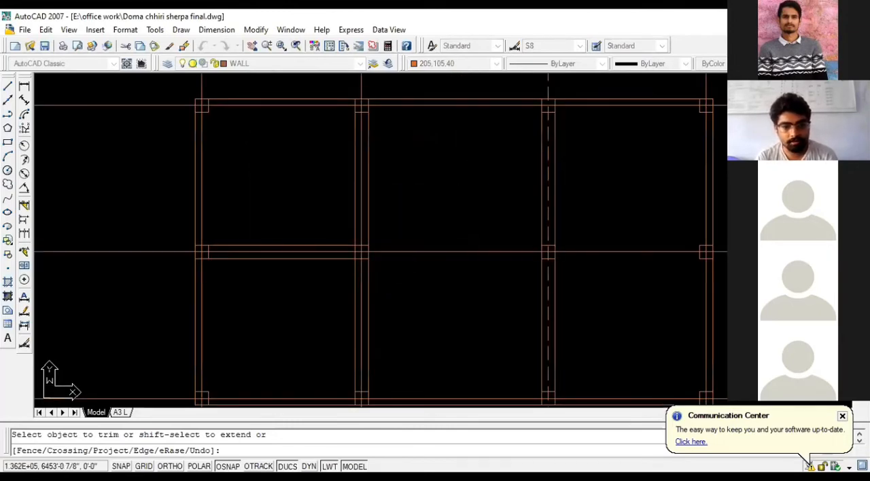
left_click(301, 246)
left_click(301, 254)
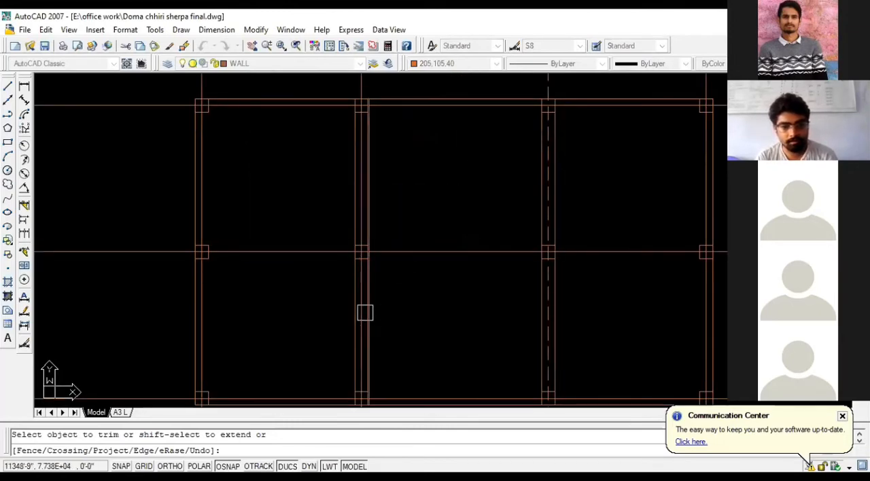
- Trim the wall lines on both sides of the two interior vertical centerlines in the upper and lower bays
left_click(354, 314)
left_click(367, 309)
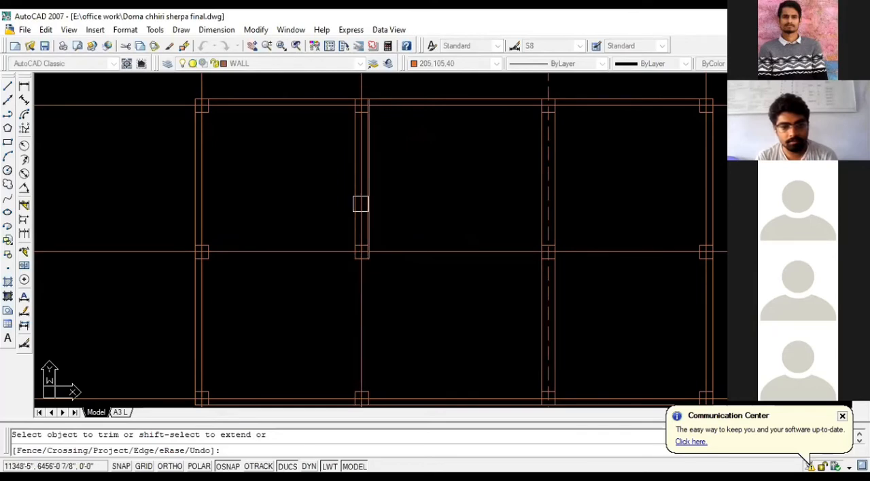
left_click(355, 203)
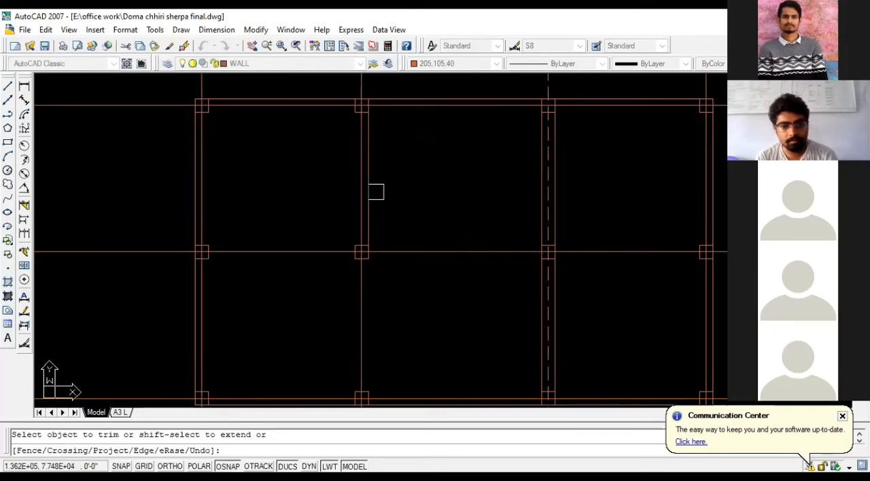
left_click(371, 192)
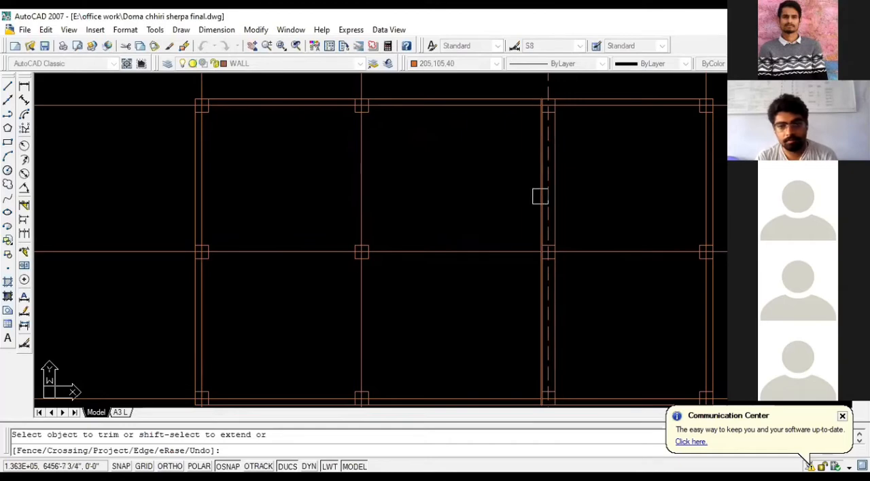
left_click(536, 194)
left_click(541, 284)
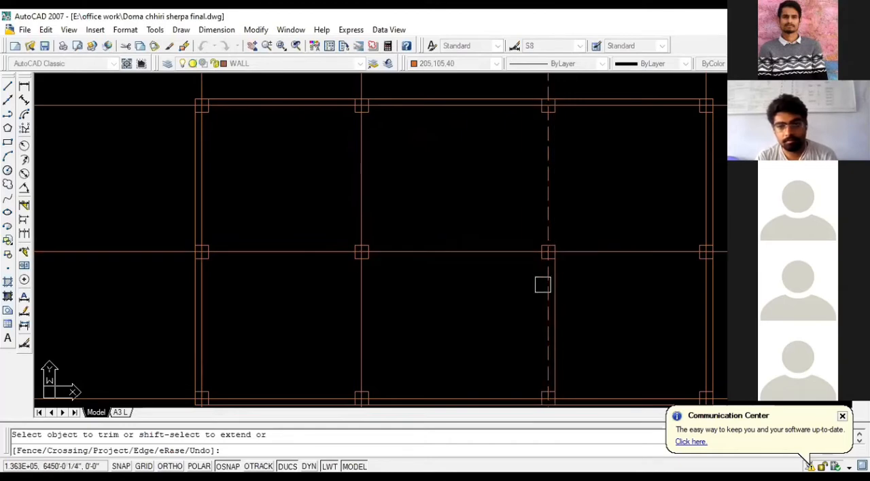
left_click(558, 281)
key("Escape")
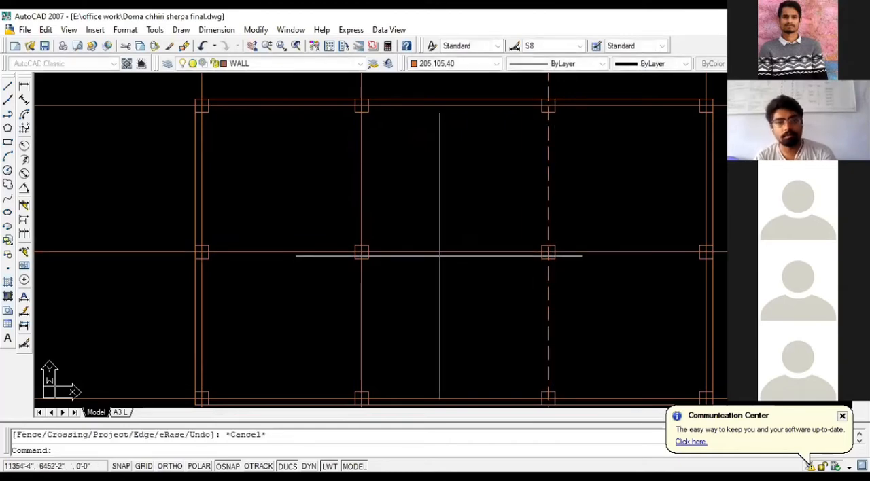
- Offset the outer lines of the top and left walls inward to form walls thinner than the columns
scroll(417, 253, "down", 2)
scroll(426, 172, "up", 2)
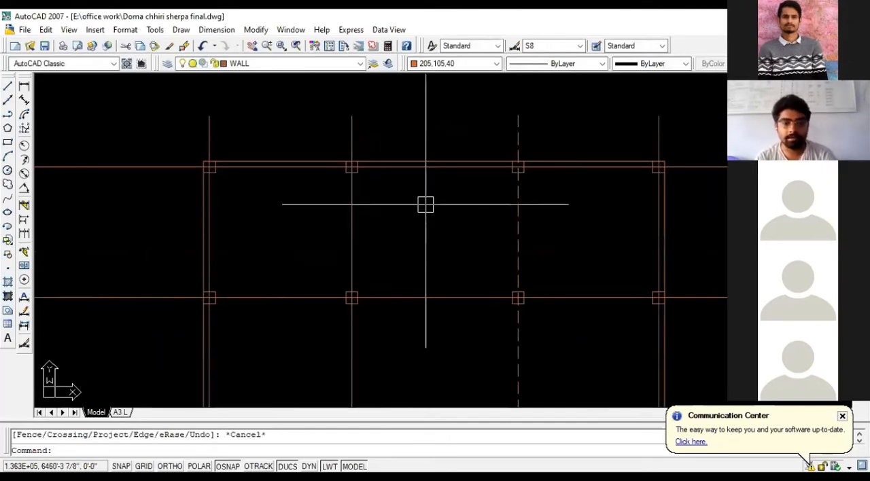
key("Escape")
type("O")
key("Return")
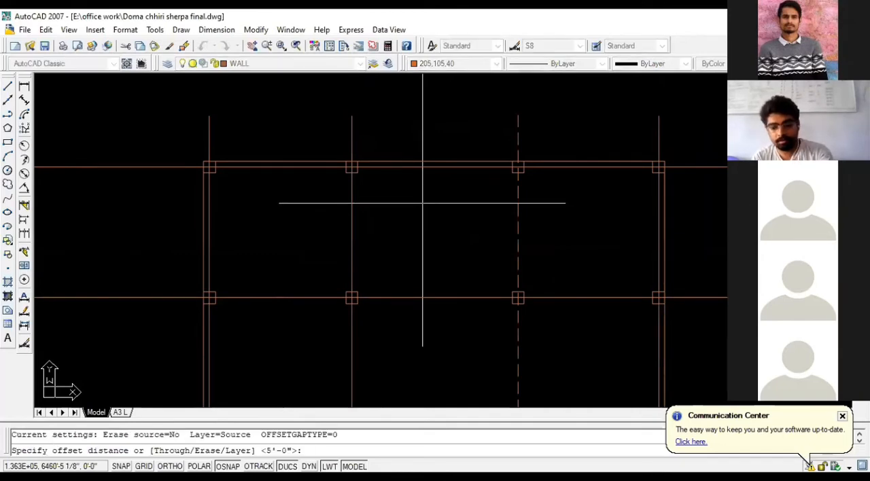
key("Return")
left_click(420, 162)
left_click(423, 204)
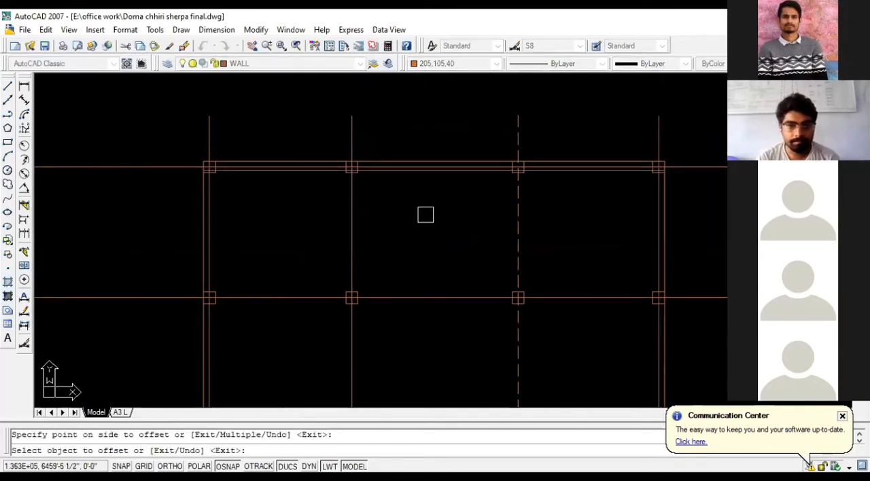
left_click(197, 211)
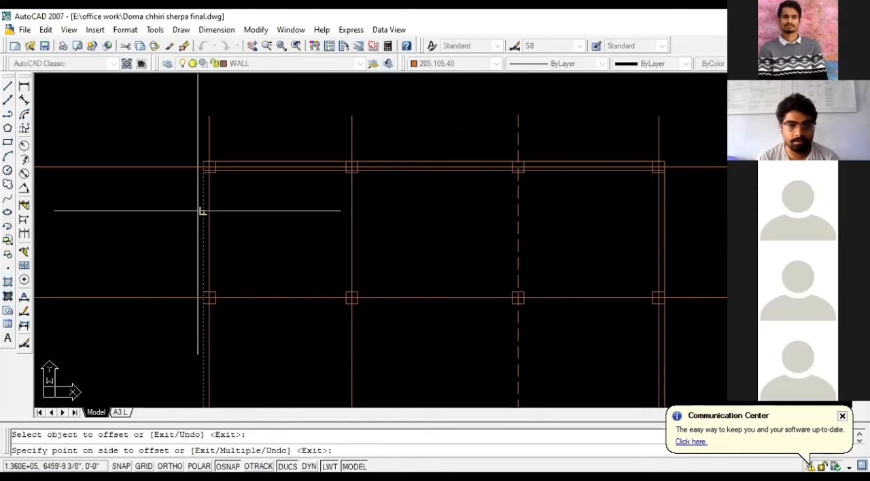
left_click(236, 208)
- Offset the outer lines of the bottom and right walls inward by the same distance
scroll(264, 116, "down", 3)
scroll(285, 247, "up", 2)
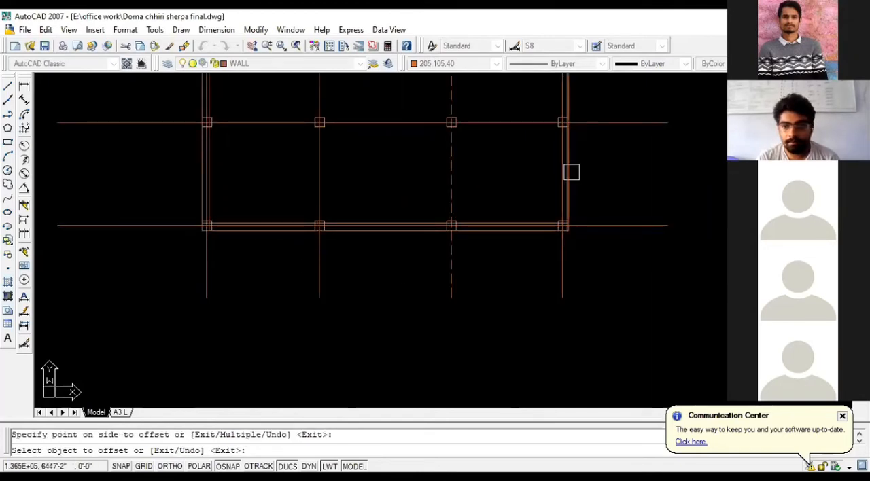
scroll(550, 117, "down", 2)
scroll(558, 138, "up", 5)
scroll(559, 138, "up", 4)
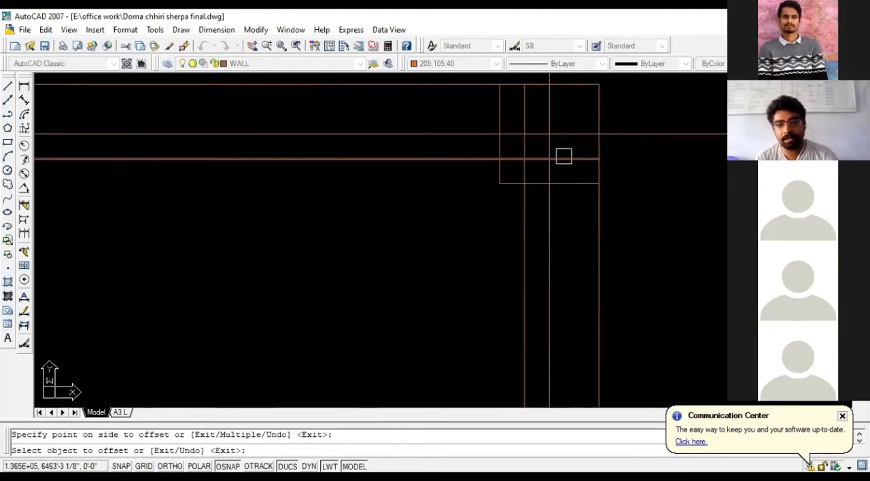
key("Escape")
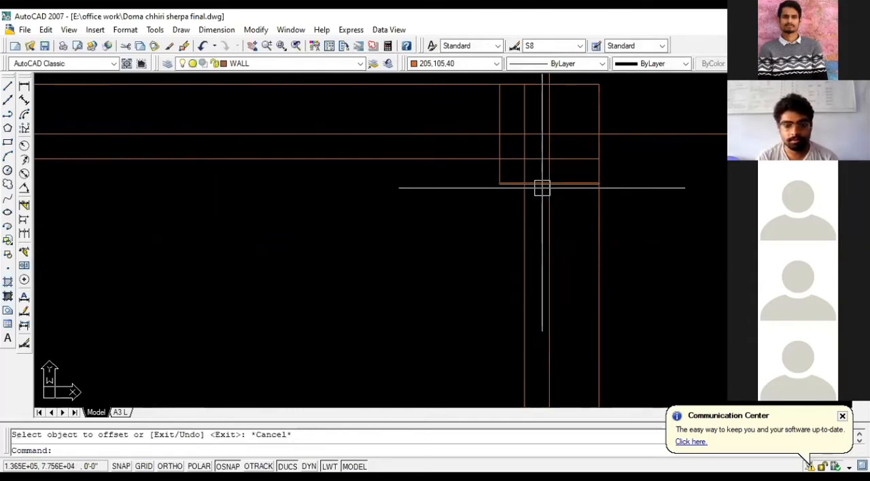
type("TR")
key("Return")
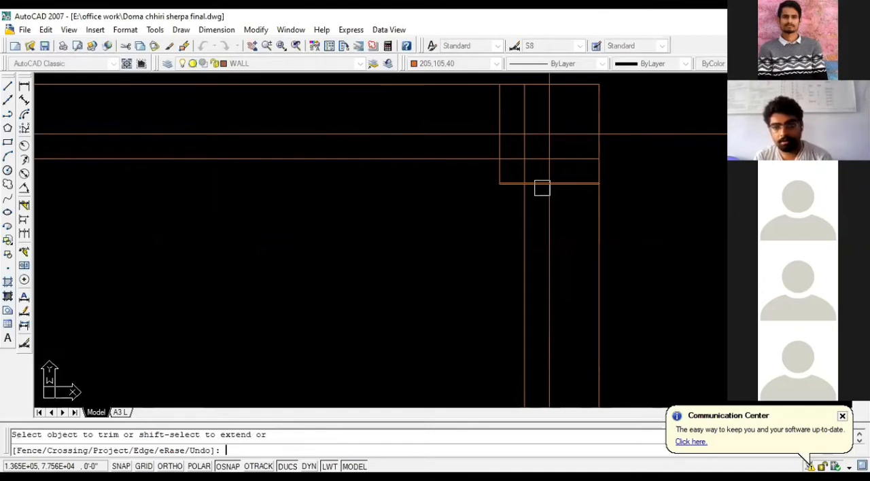
key("Escape")
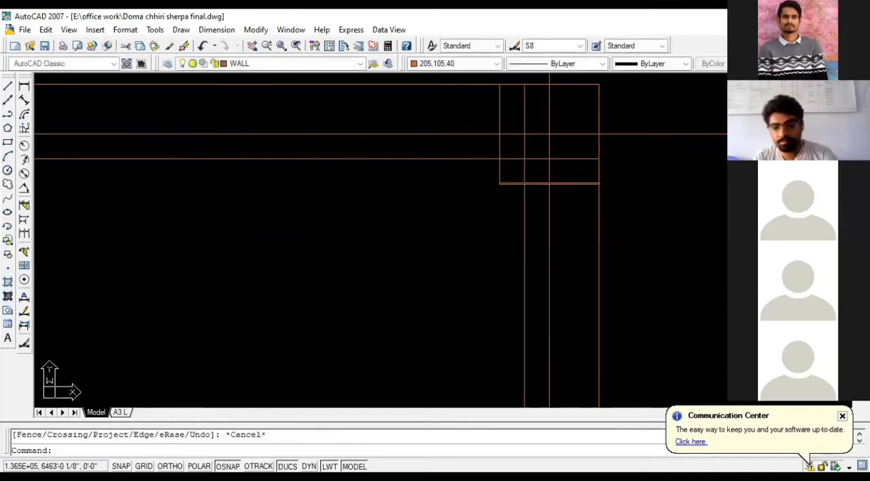
scroll(474, 233, "down", 2)
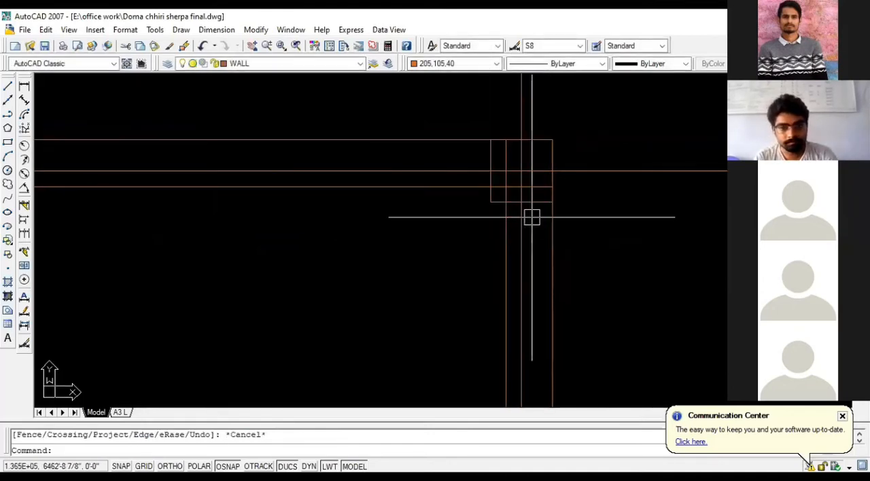
scroll(531, 218, "down", 2)
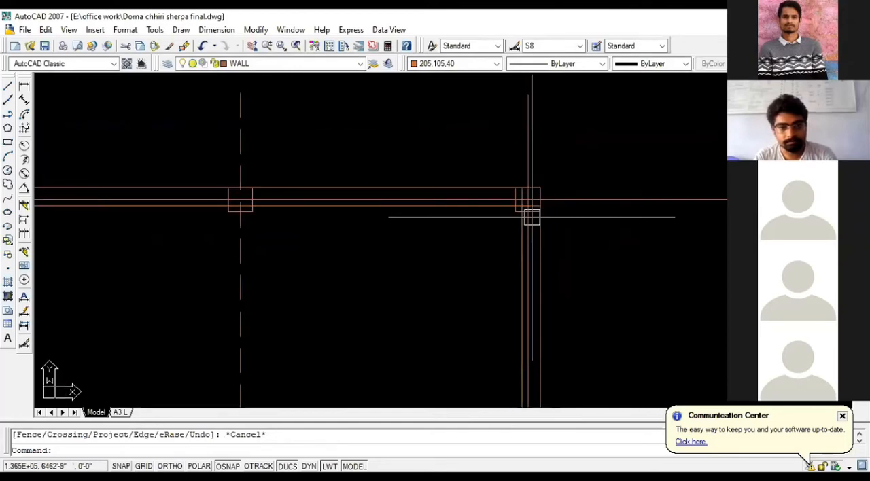
scroll(525, 216, "up", 1)
scroll(528, 213, "down", 2)
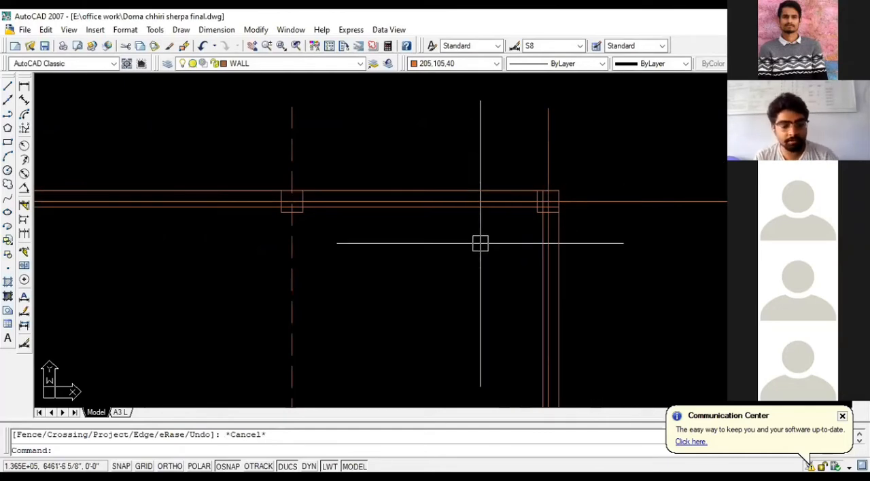
key("Escape")
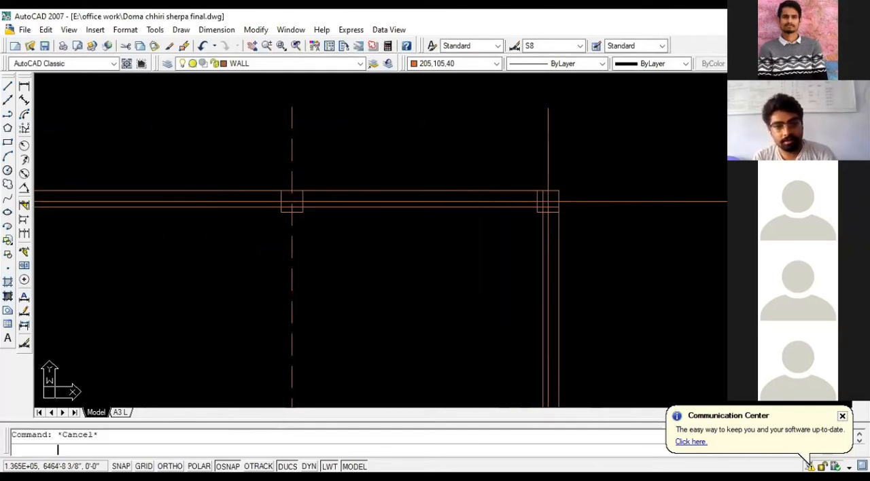
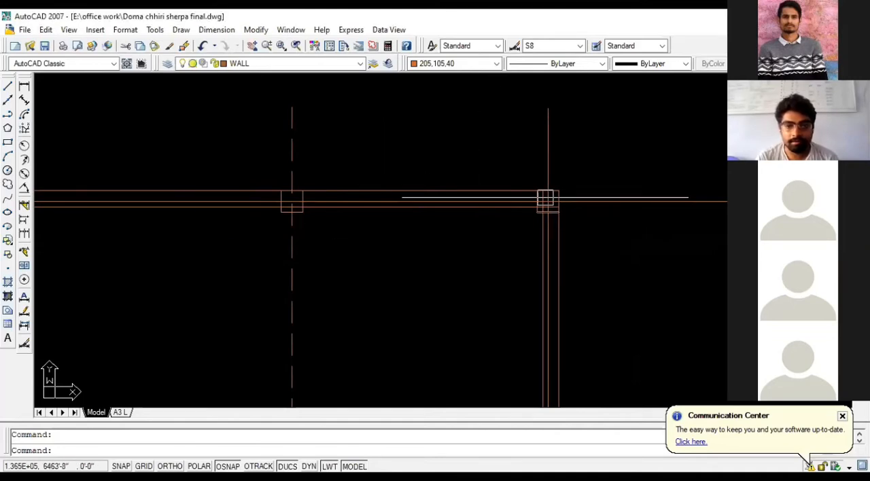
- Examine the column squares and wall lines around the outer corners and the interior of the plan
scroll(547, 200, "up", 3)
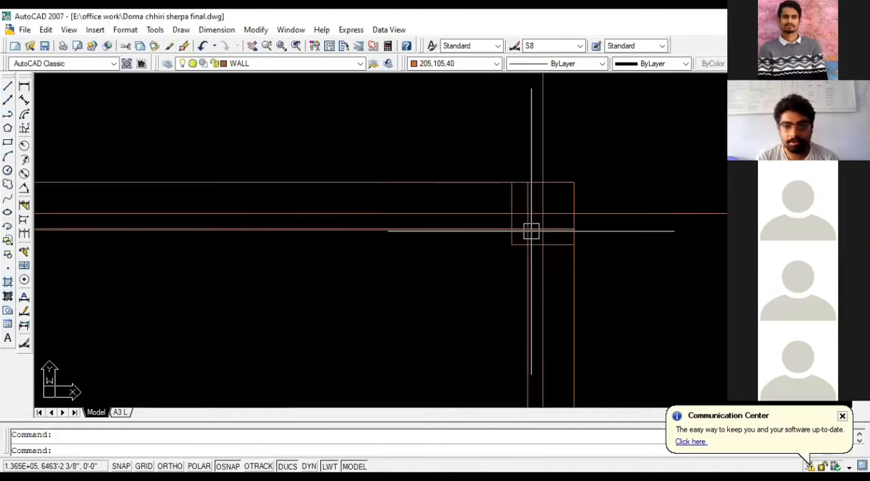
scroll(549, 231, "down", 3)
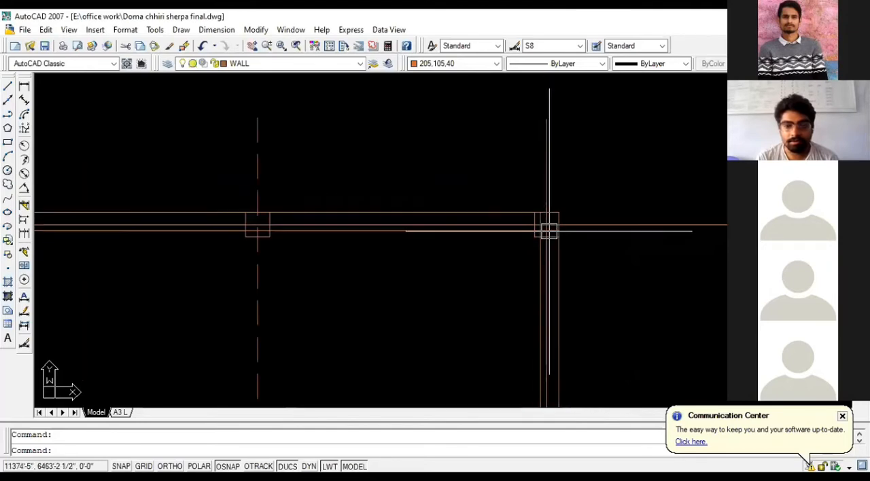
scroll(489, 233, "down", 4)
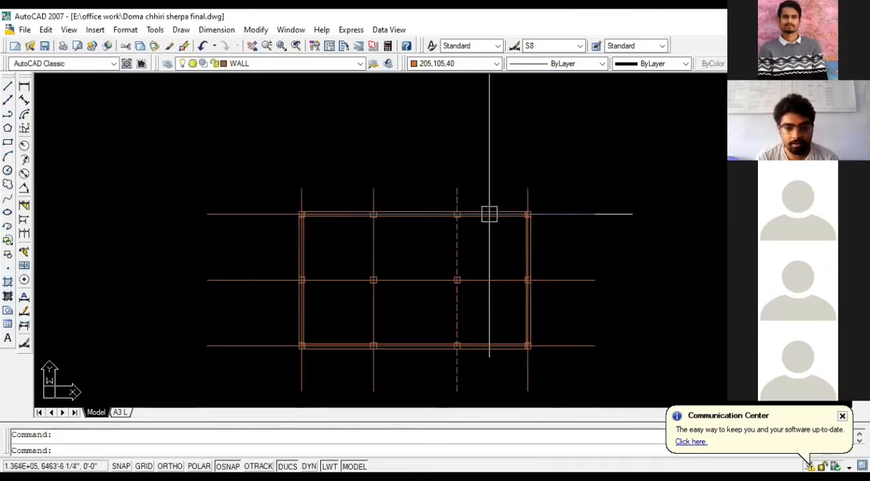
scroll(425, 305, "up", 3)
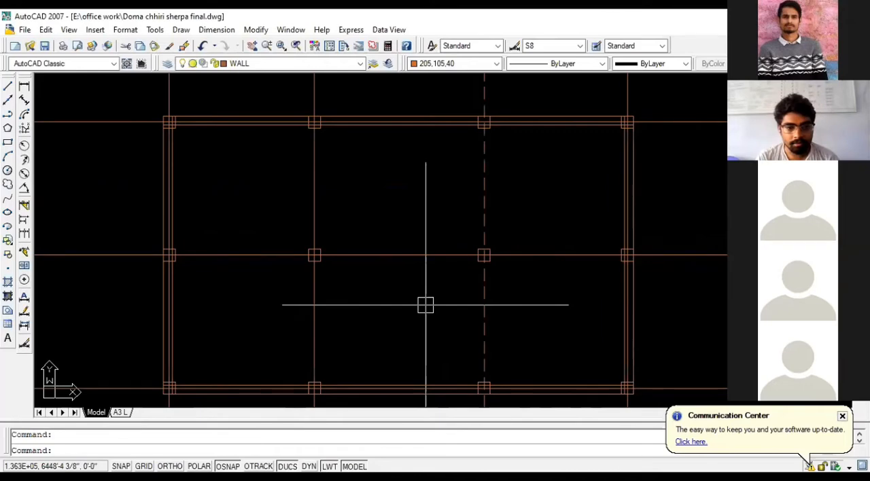
scroll(365, 394, "up", 5)
scroll(352, 314, "down", 2)
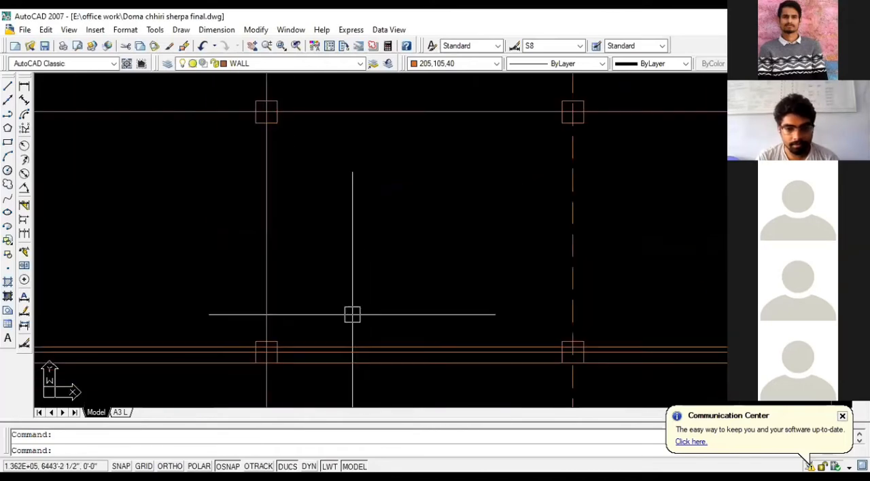
scroll(353, 353, "down", 3)
scroll(448, 250, "up", 6)
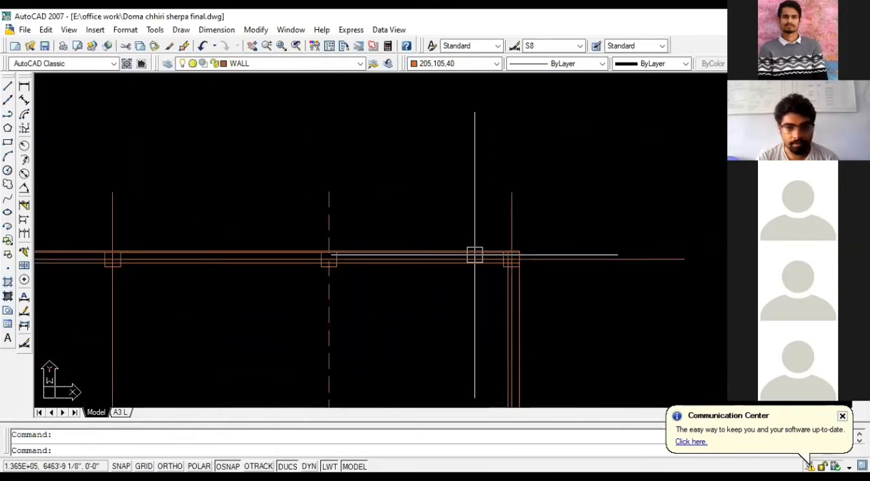
- Select the top horizontal and right vertical centerlines to check their layer and linetype, and clear the selection
scroll(569, 262, "up", 2)
left_click(632, 273)
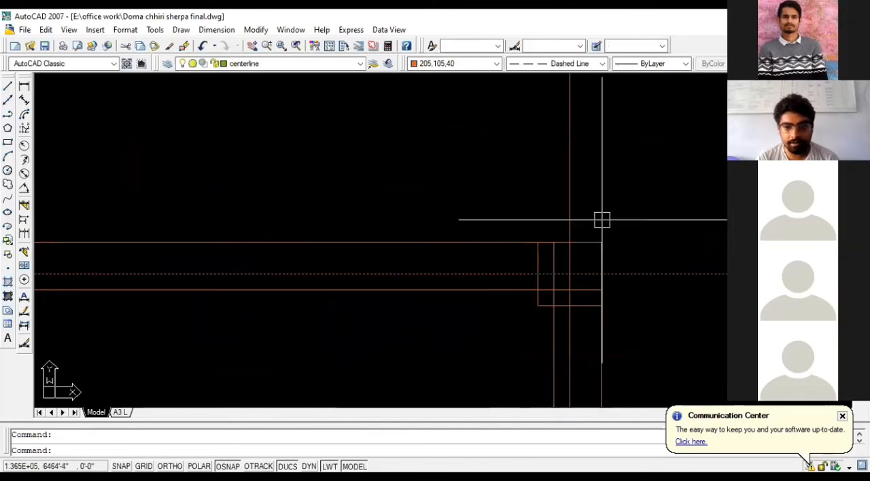
left_click(567, 196)
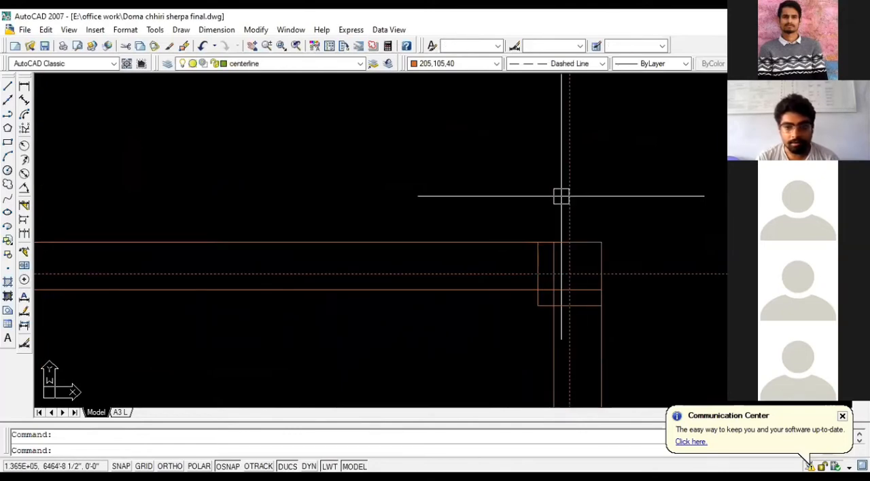
scroll(470, 202, "down", 2)
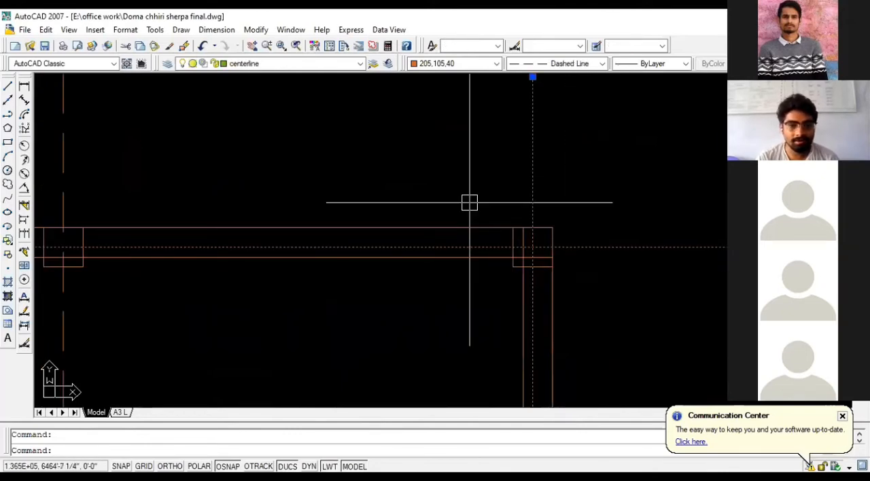
scroll(469, 202, "down", 3)
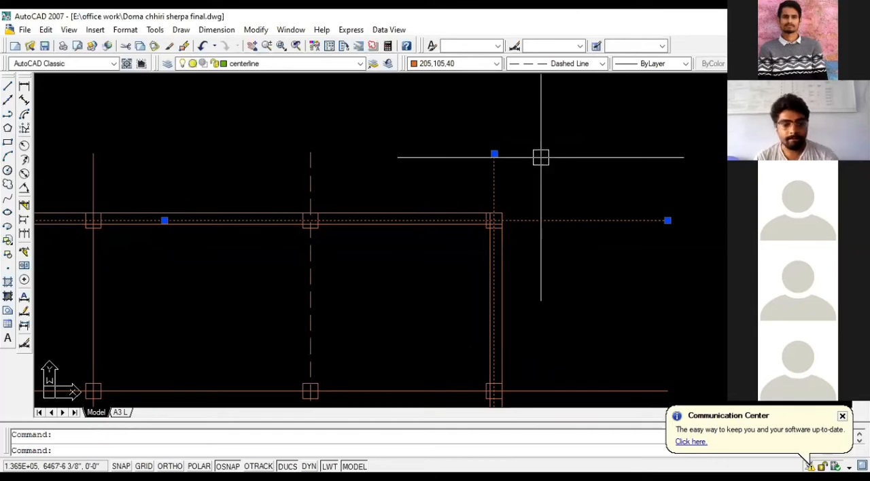
key("Escape")
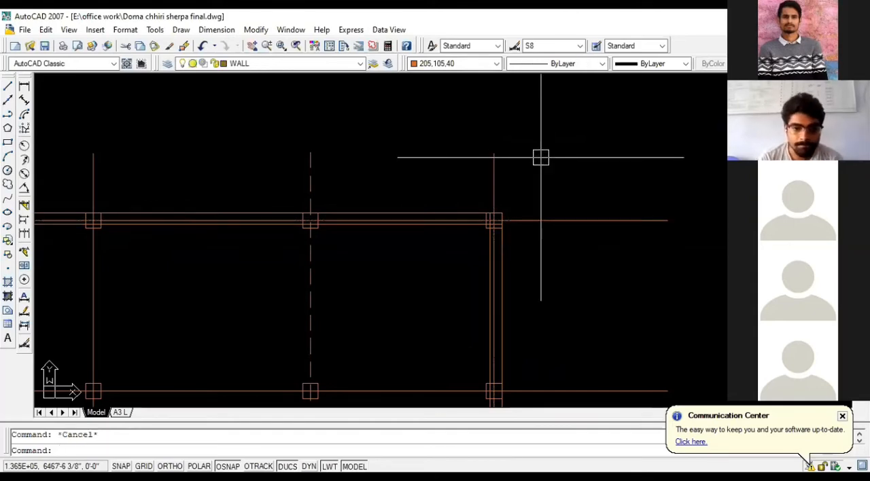
- Erase the top horizontal centerline and undo the erasure to refresh its dashed linetype display
scroll(540, 157, "down", 2)
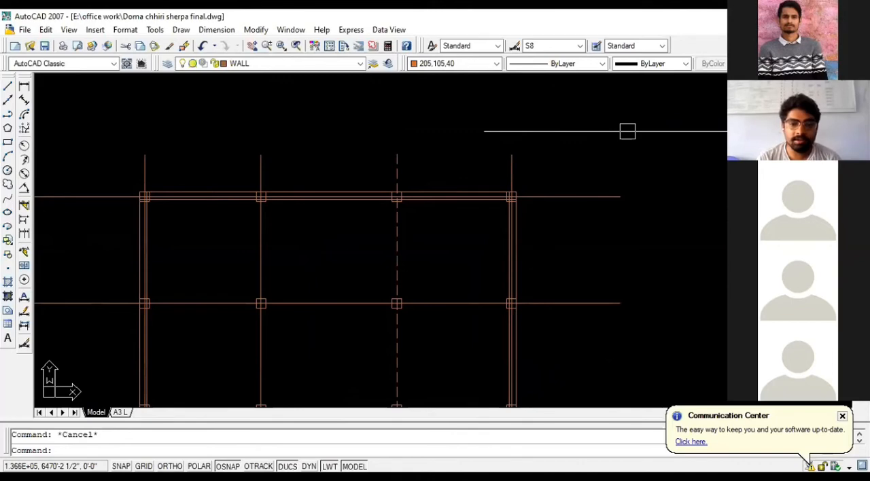
scroll(559, 185, "up", 2)
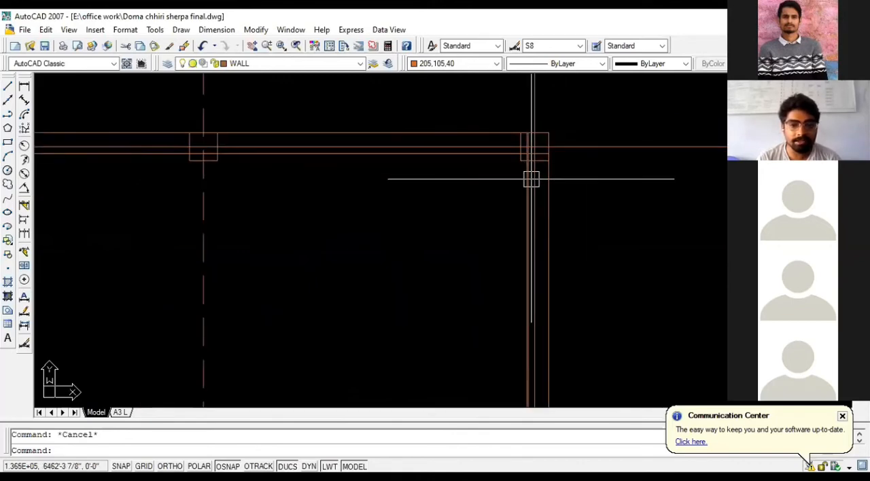
scroll(530, 179, "up", 2)
scroll(379, 170, "down", 2)
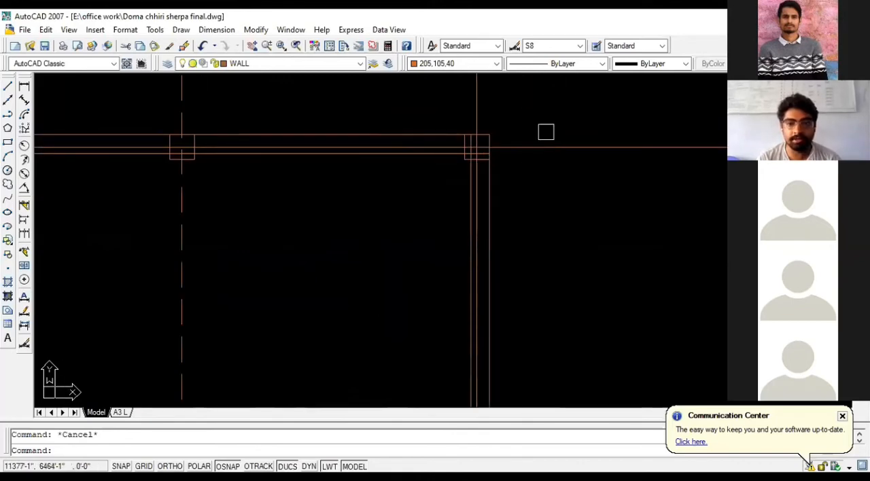
left_click(549, 147)
key("Delete")
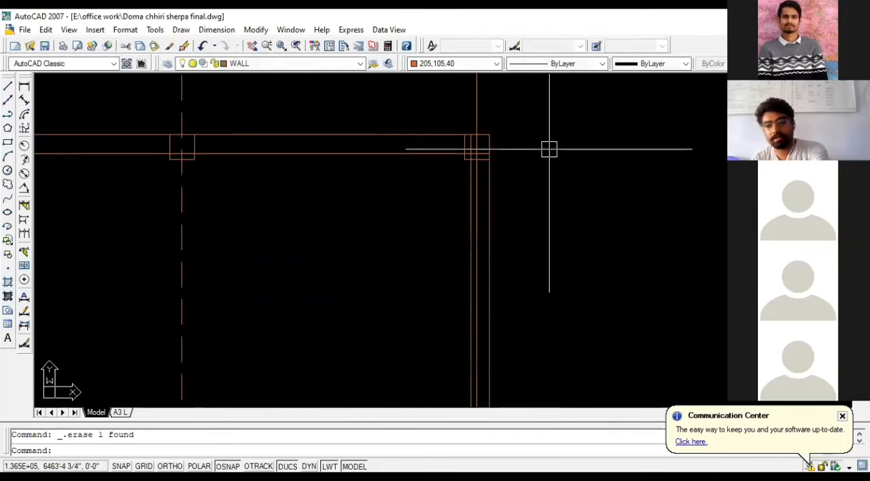
key("ctrl+z")
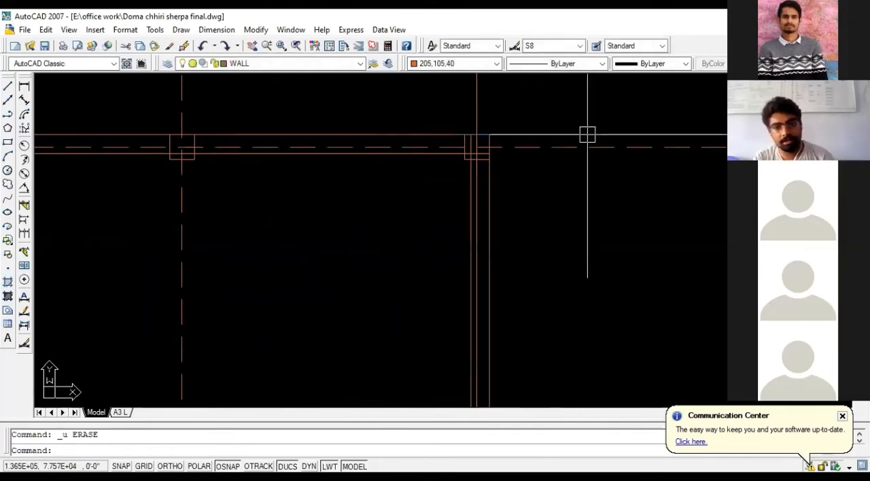
- Erase the right and left vertical and the middle and bottom horizontal centerlines together, and undo the erasure to refresh their dashed display
scroll(518, 179, "down", 2)
left_click(492, 114)
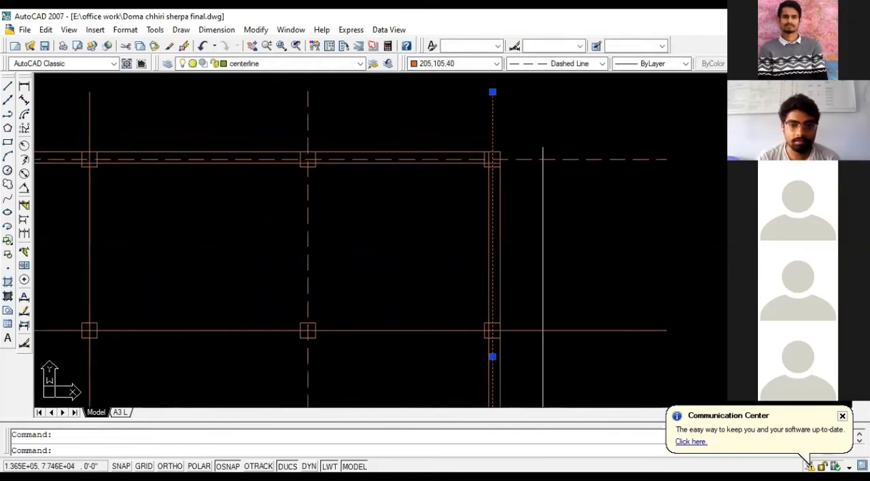
left_click(556, 360)
left_click(536, 286)
scroll(552, 269, "down", 2)
left_click(571, 385)
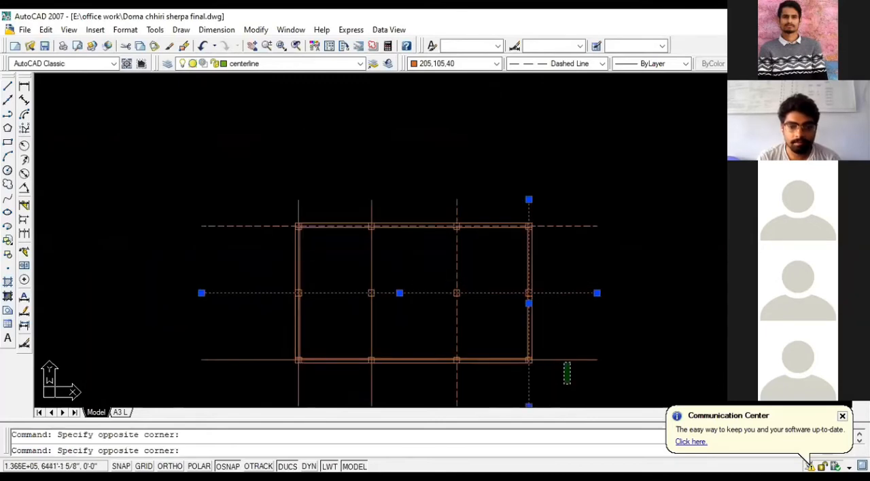
left_click(558, 337)
scroll(567, 262, "down", 4)
scroll(467, 345, "up", 3)
left_click(449, 350)
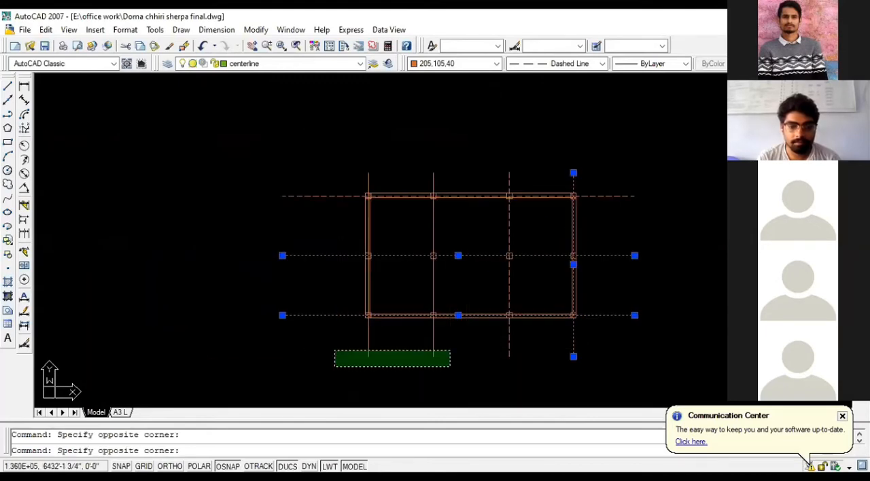
left_click(334, 365)
key("Delete")
key("ctrl+z")
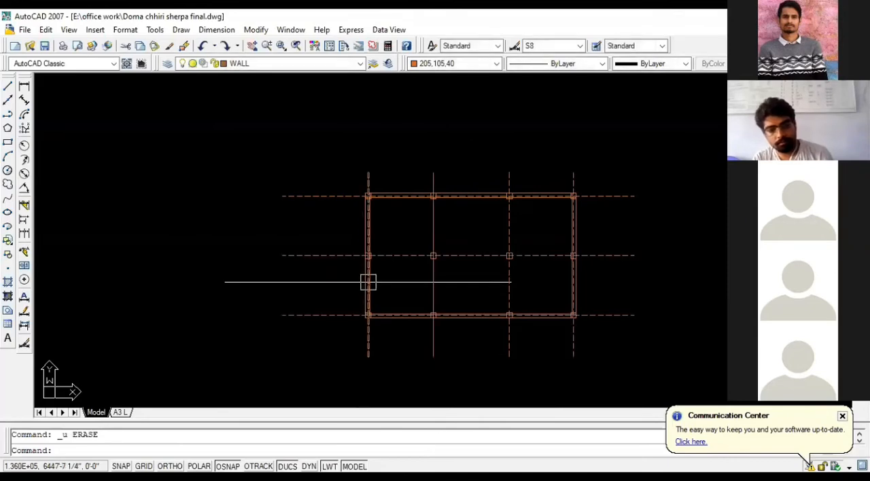
- Select the left interior vertical line of the grid to check its layer and linetype, and clear the selection
scroll(376, 228, "up", 3)
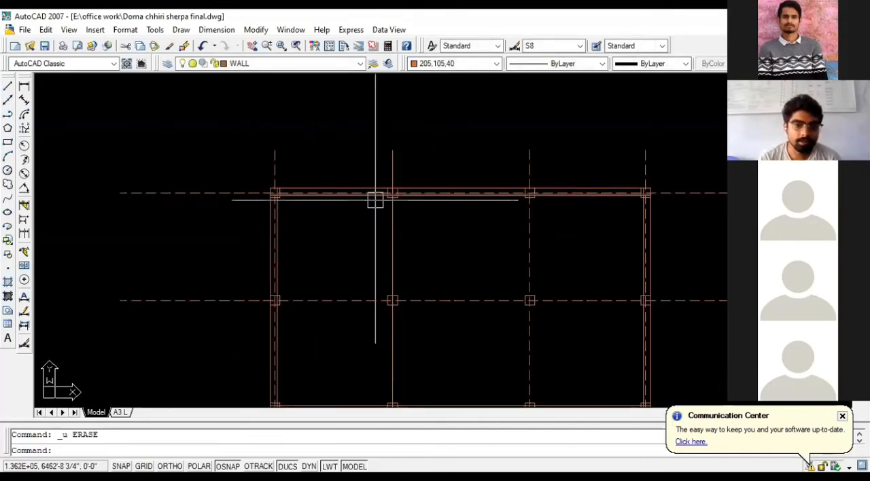
scroll(377, 198, "up", 3)
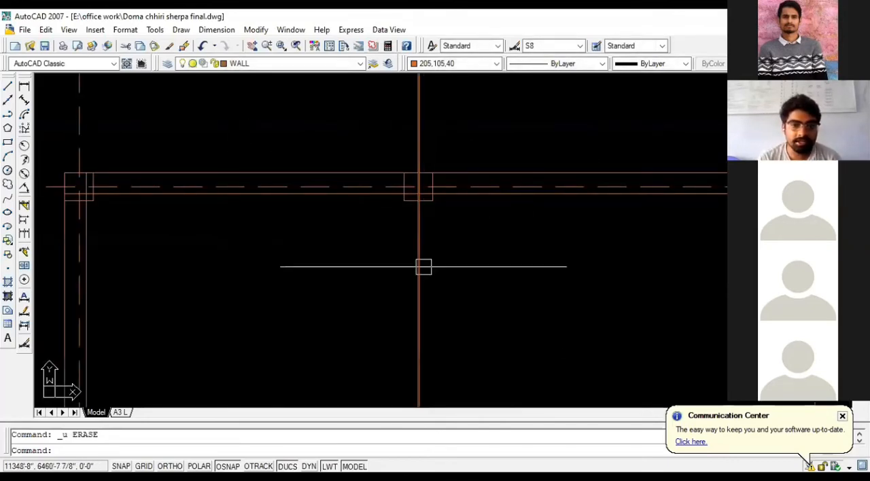
scroll(423, 299, "down", 2)
scroll(428, 183, "up", 3)
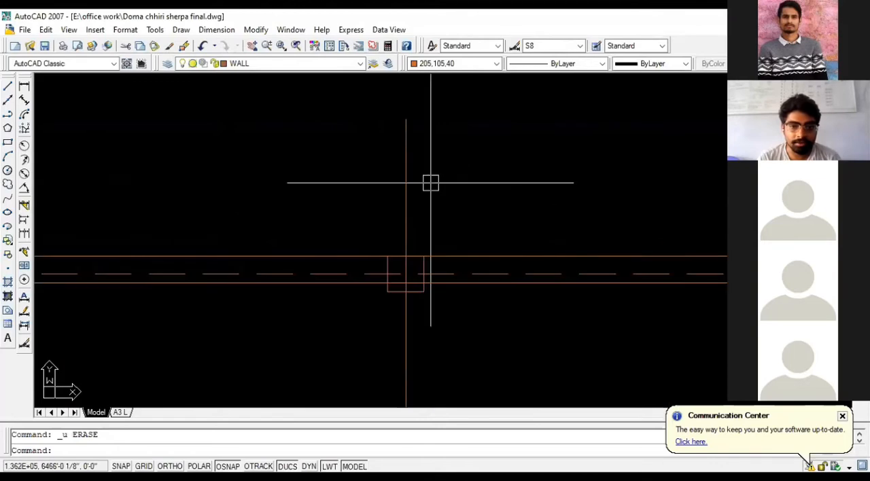
left_click(402, 144)
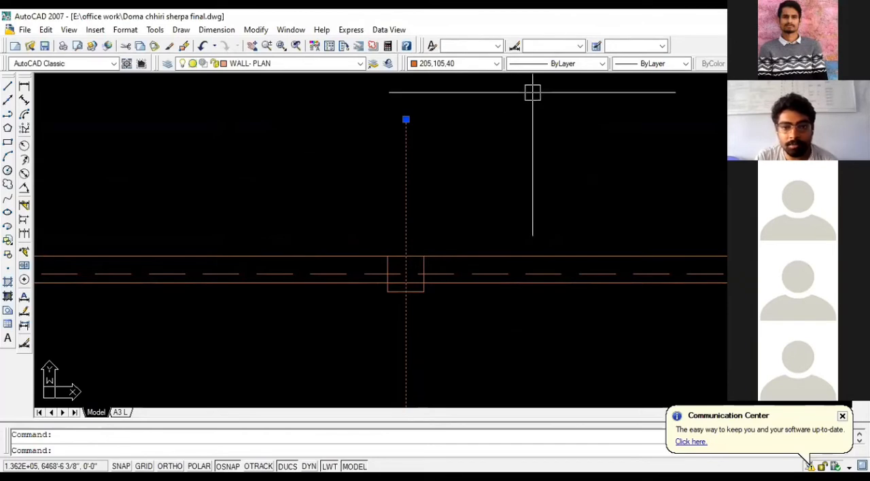
scroll(457, 141, "down", 3)
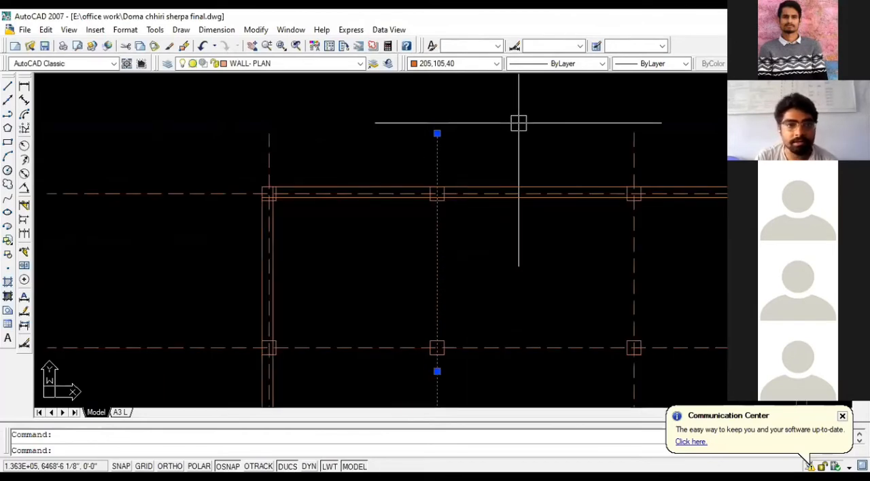
scroll(470, 154, "up", 2)
key("Escape")
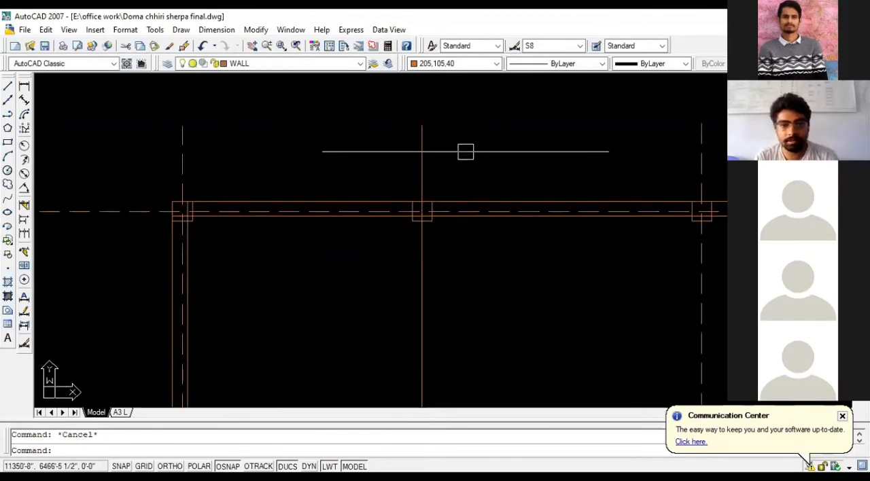
- Match the properties of the dashed right interior vertical centerline onto the left interior vertical line
scroll(464, 152, "down", 3)
scroll(423, 200, "up", 1)
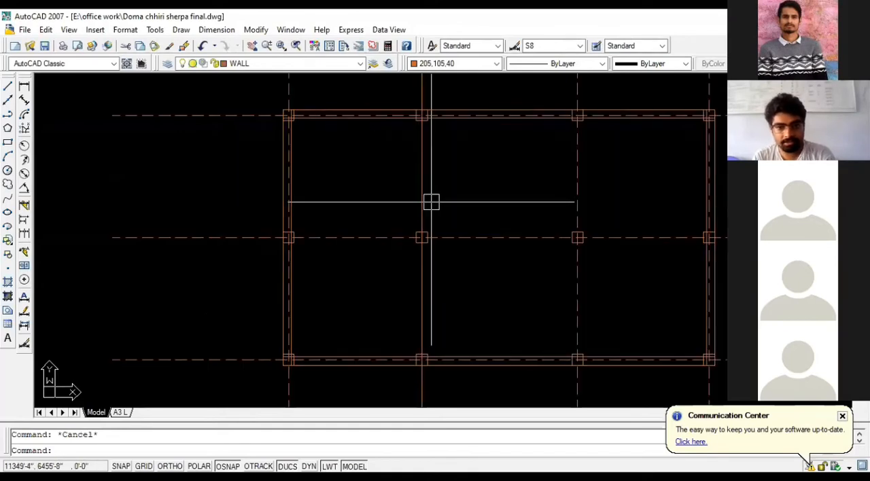
type("MA")
key("Return")
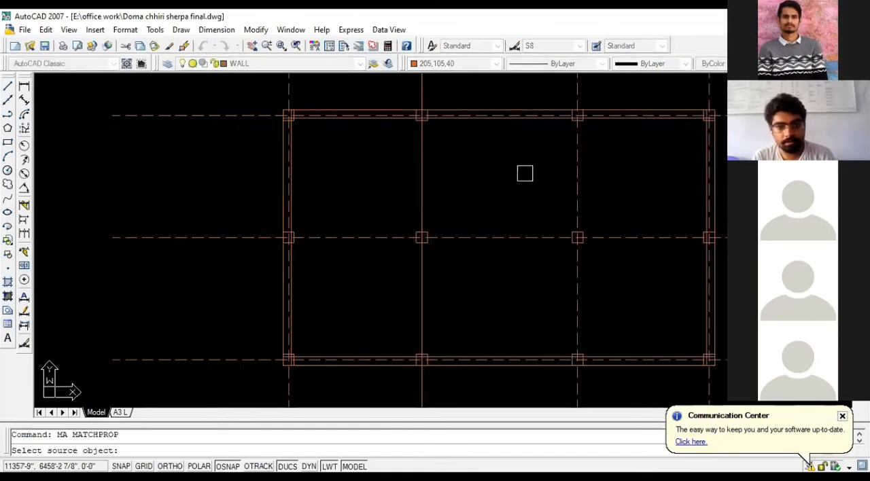
left_click(577, 179)
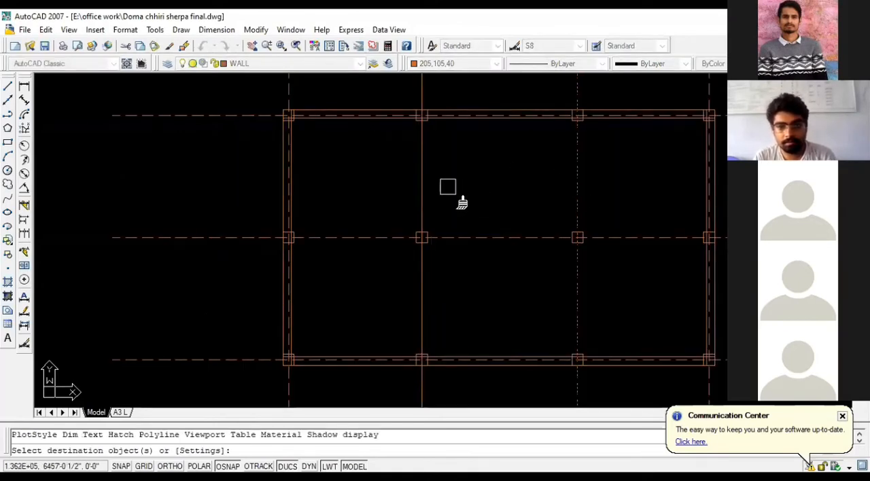
left_click(422, 188)
key("Escape")
- Review the reference floor plan image, the finished plan drawing and the door symbols beside the new grid
scroll(540, 205, "down", 2)
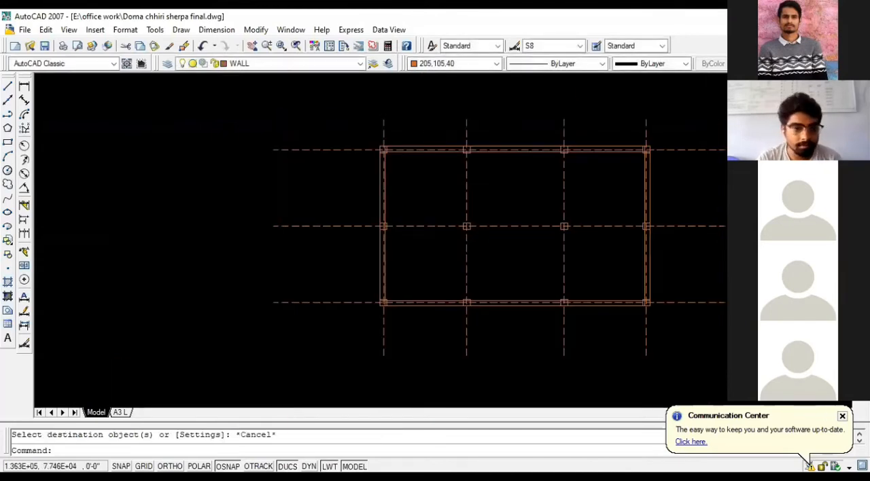
scroll(550, 208, "down", 5)
scroll(261, 238, "up", 3)
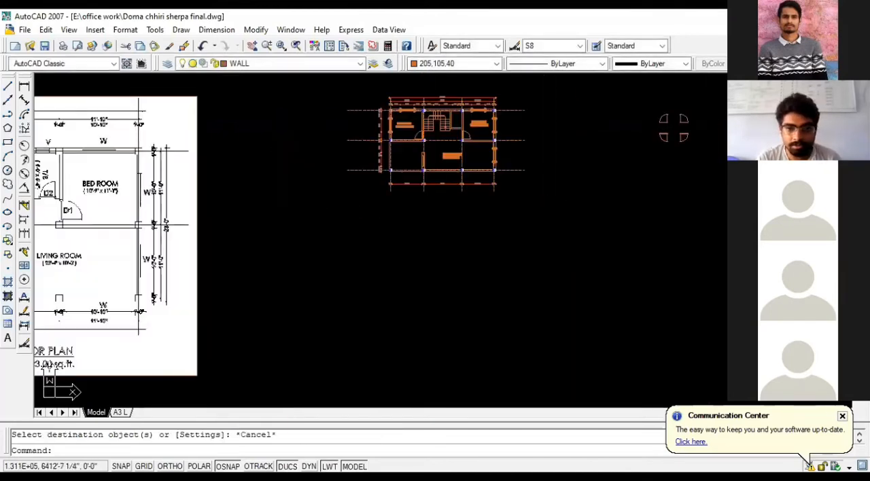
scroll(432, 98, "up", 4)
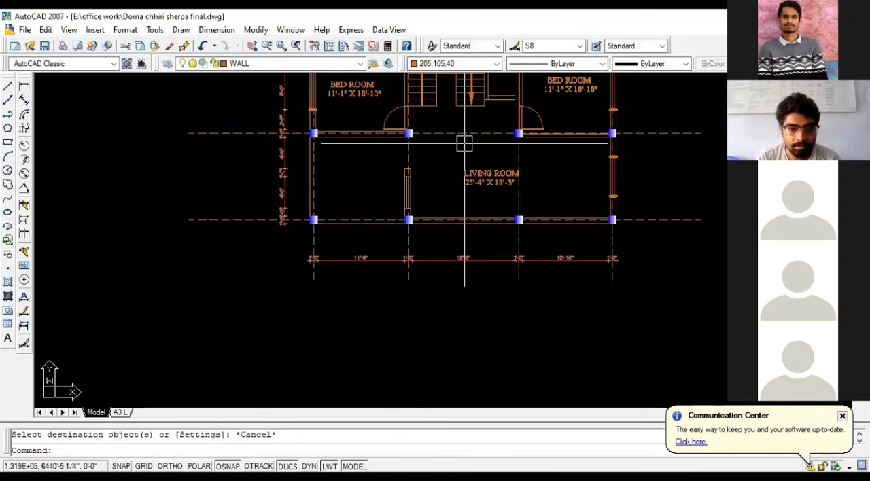
scroll(464, 144, "down", 4)
scroll(532, 181, "up", 4)
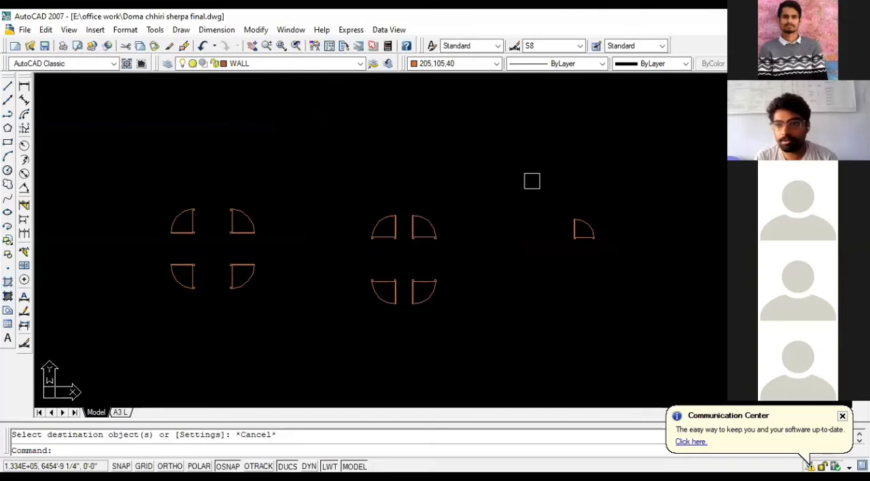
scroll(532, 181, "down", 8)
scroll(596, 194, "up", 7)
- Close the program, saving the changes to the drawing
left_click(856, 16)
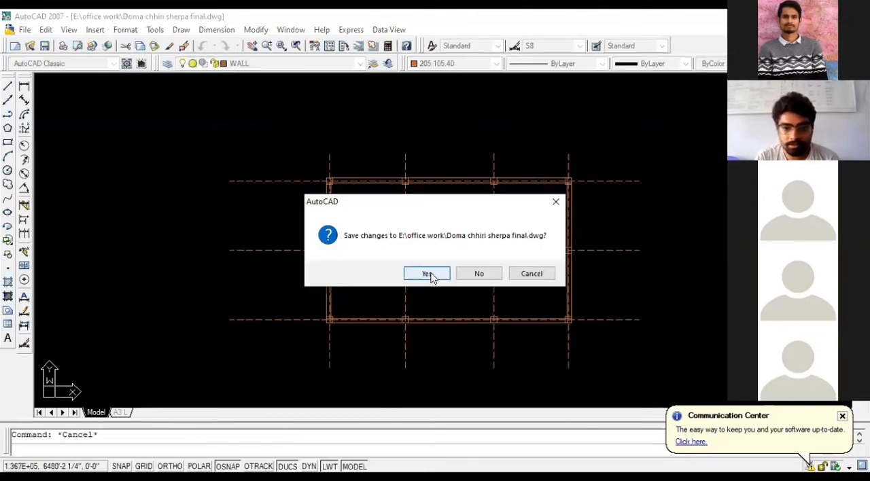
left_click(427, 275)
scroll(342, 276, "down", 2)
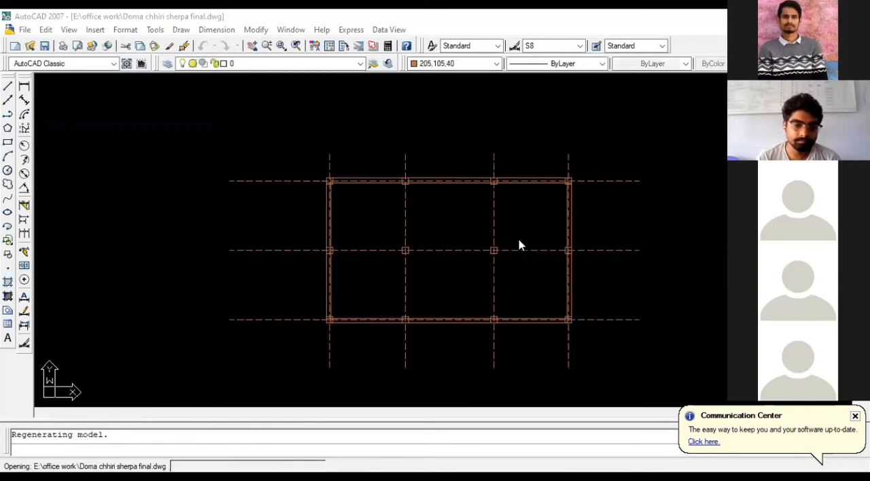
- Select the two rightmost vertical centerlines of the reopened plan to check their layer and linetype, and clear the selection
scroll(394, 231, "down", 3)
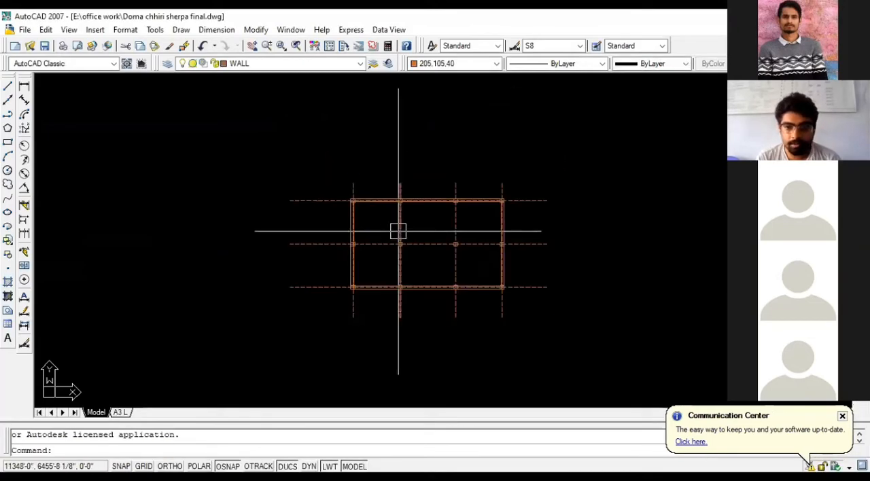
scroll(508, 302, "up", 4)
left_click(501, 316)
left_click(380, 345)
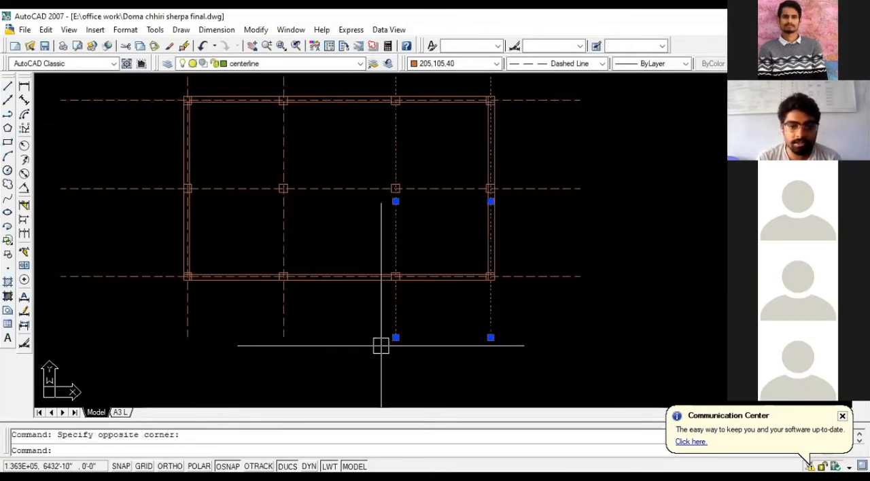
key("Escape")
scroll(476, 269, "down", 4)
scroll(398, 233, "up", 3)
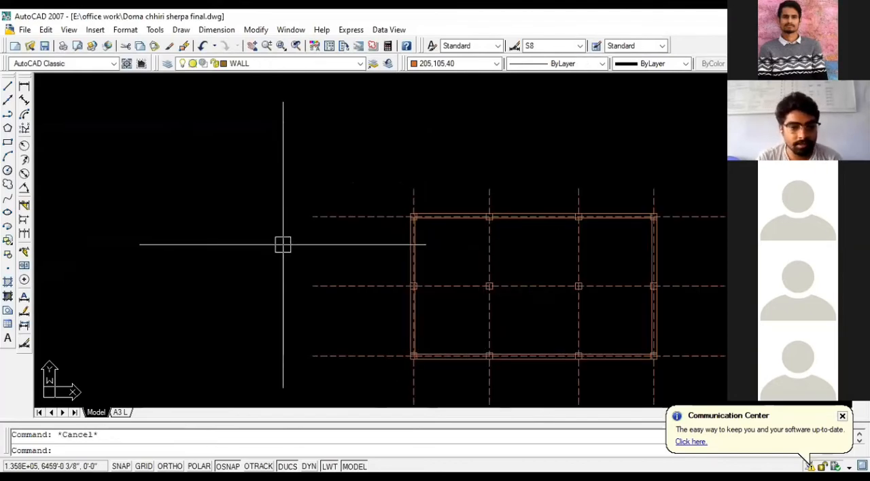
- Select the bottom wall's inner line near the lower-right column to check its layer, and clear the selection
scroll(282, 245, "down", 1)
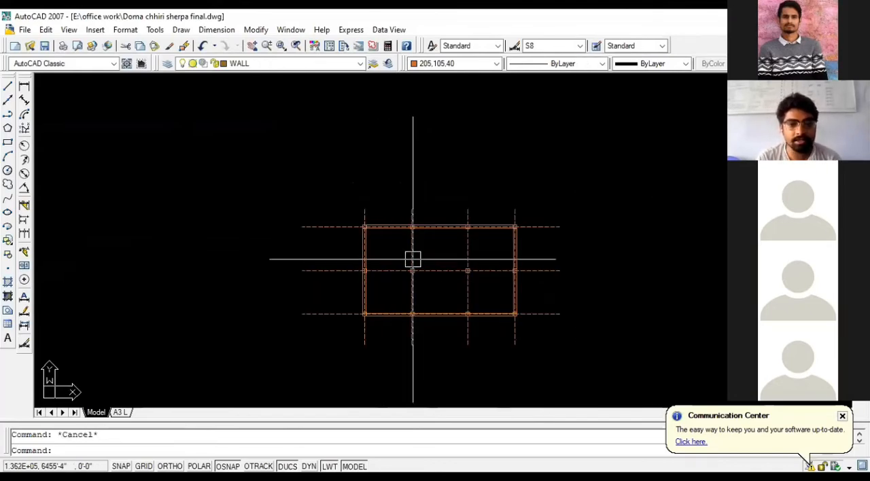
scroll(536, 330, "up", 5)
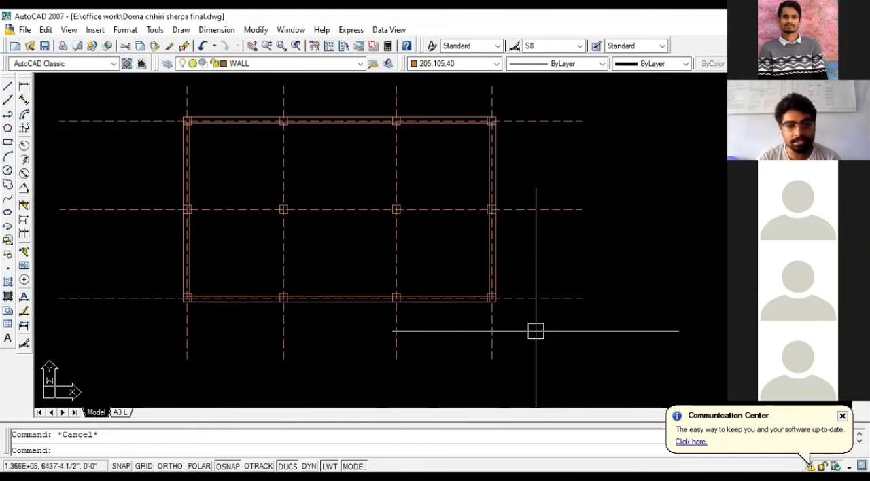
scroll(534, 331, "up", 3)
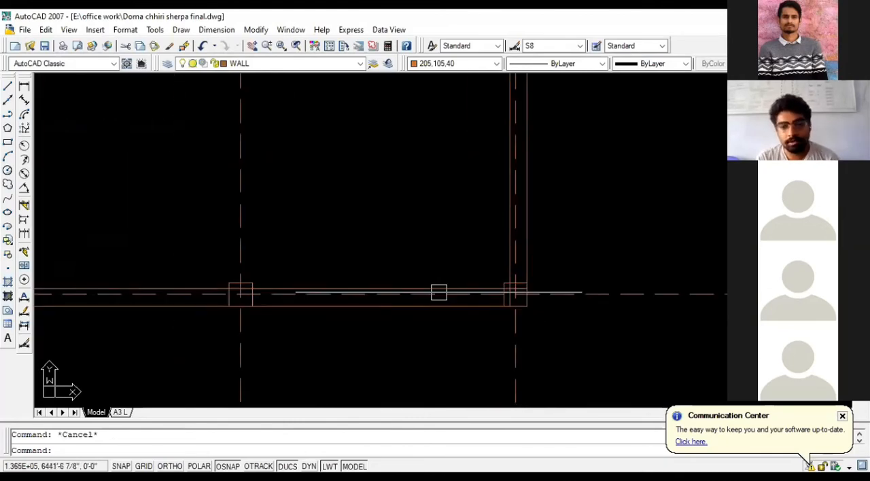
left_click(484, 294)
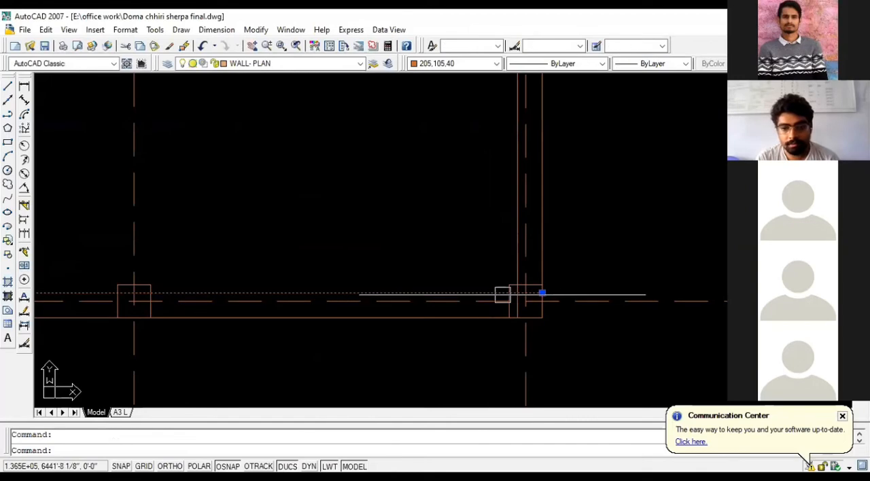
scroll(527, 299, "down", 5)
key("Escape")
- Try copying the entire plan with its columns and centerlines into the empty space on its right, and undo the copy
left_click(441, 326)
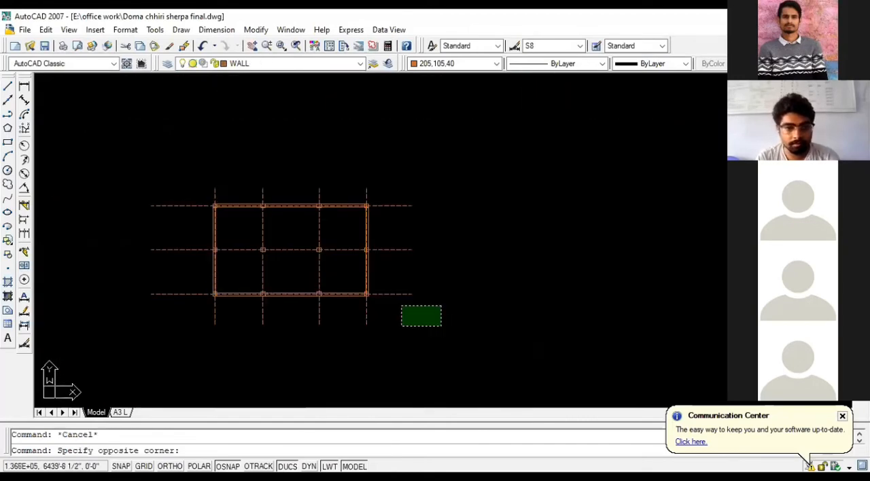
left_click(120, 155)
type("CO")
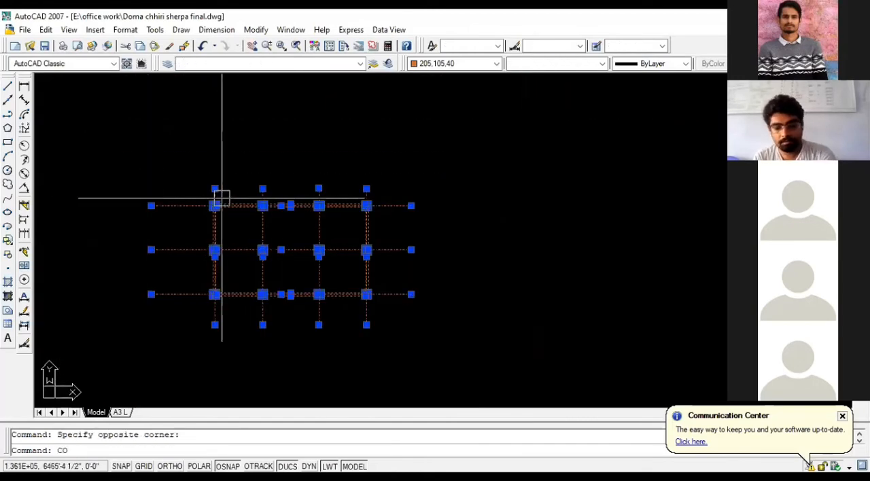
key("Return")
left_click(280, 249)
scroll(159, 259, "down", 2)
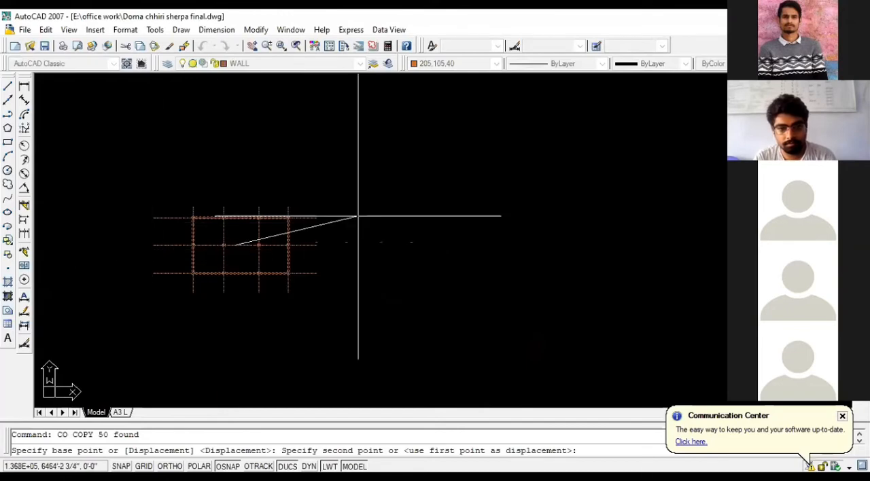
left_click(446, 223)
scroll(445, 225, "up", 4)
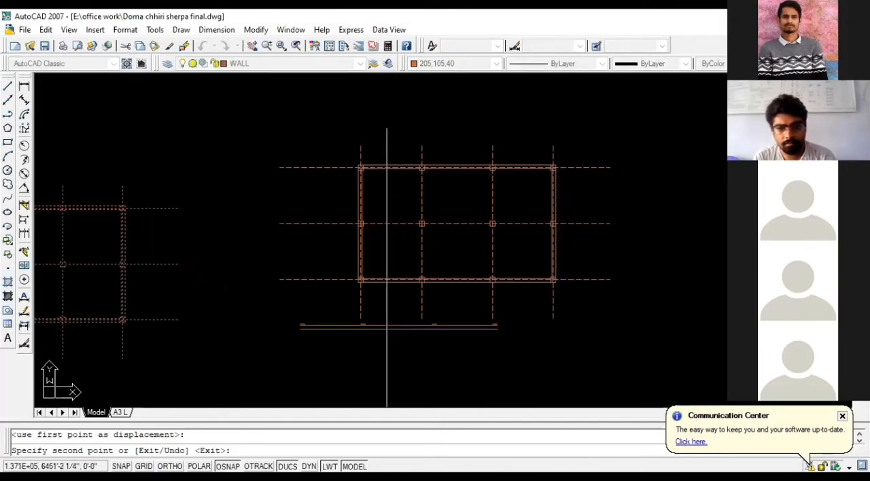
key("Escape")
key("ctrl+z")
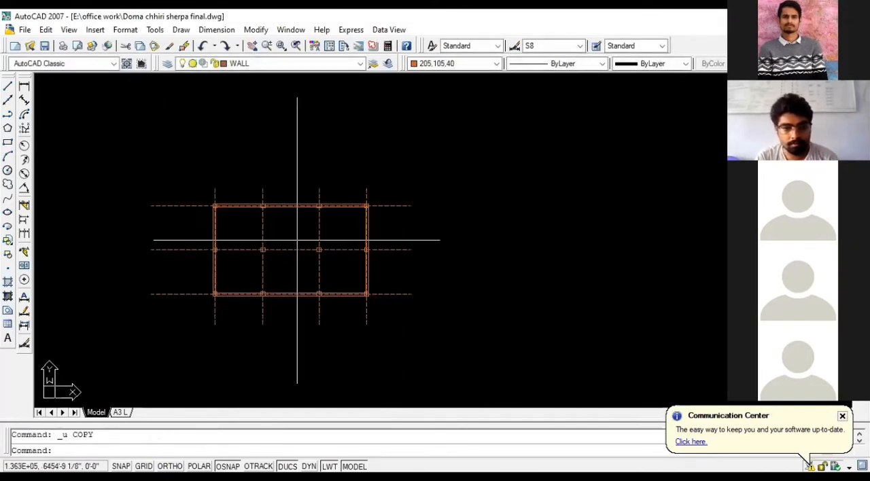
- Examine the wall lines crossing the upper-right corner column, select the right wall's inner line there, and clear the selection
scroll(577, 263, "down", 2)
scroll(365, 259, "up", 3)
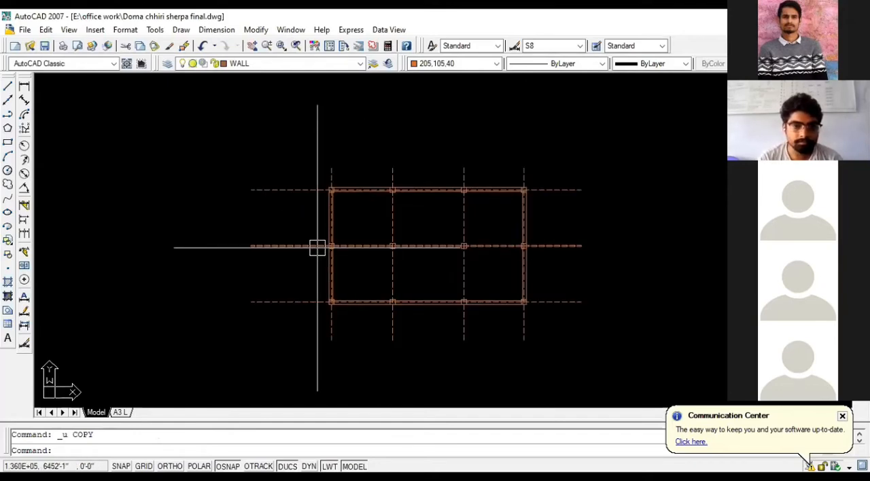
scroll(317, 247, "up", 2)
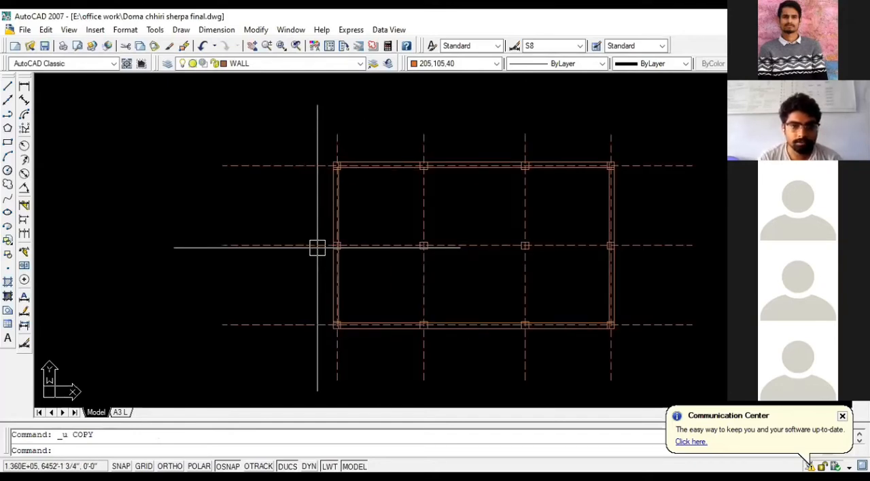
scroll(254, 244, "down", 3)
scroll(492, 146, "up", 10)
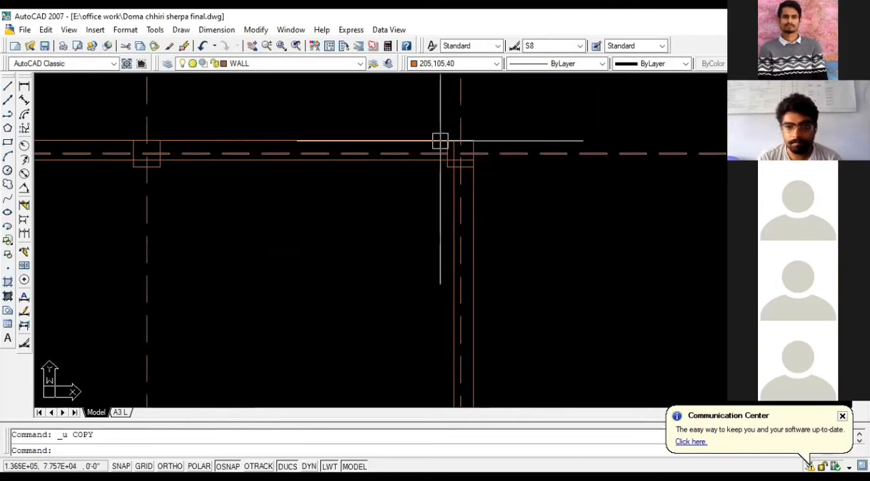
scroll(460, 155, "up", 2)
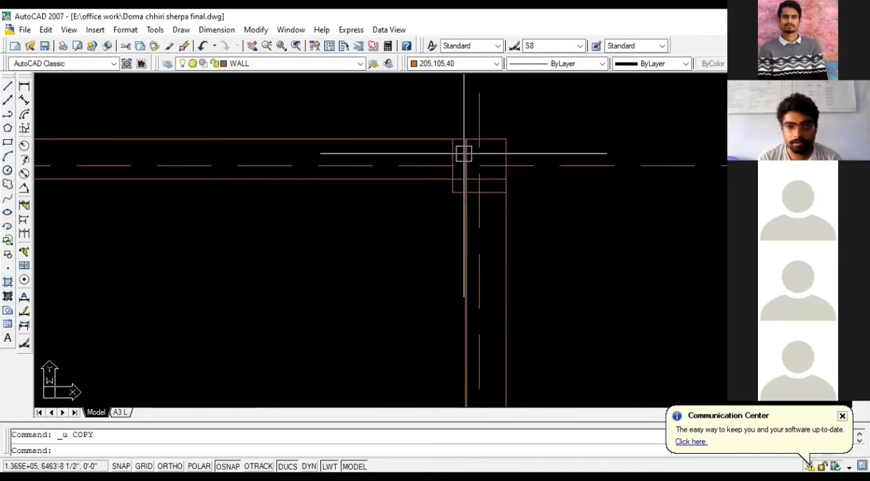
left_click(464, 154)
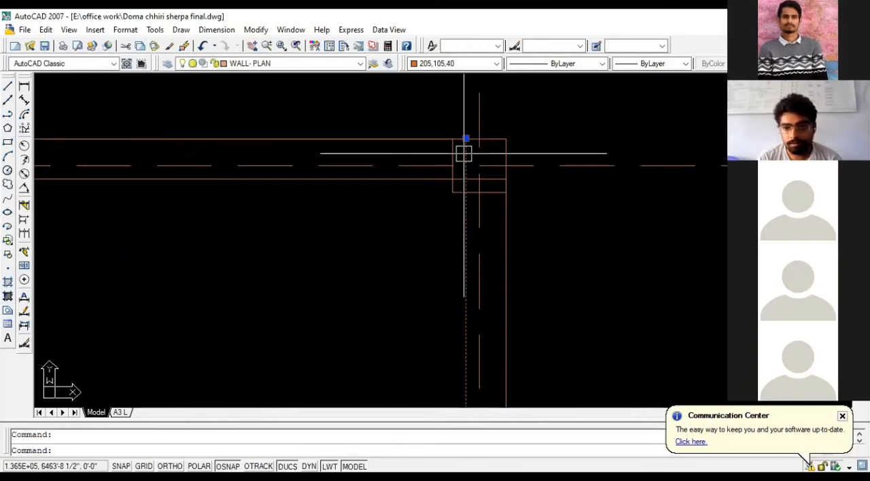
key("Escape")
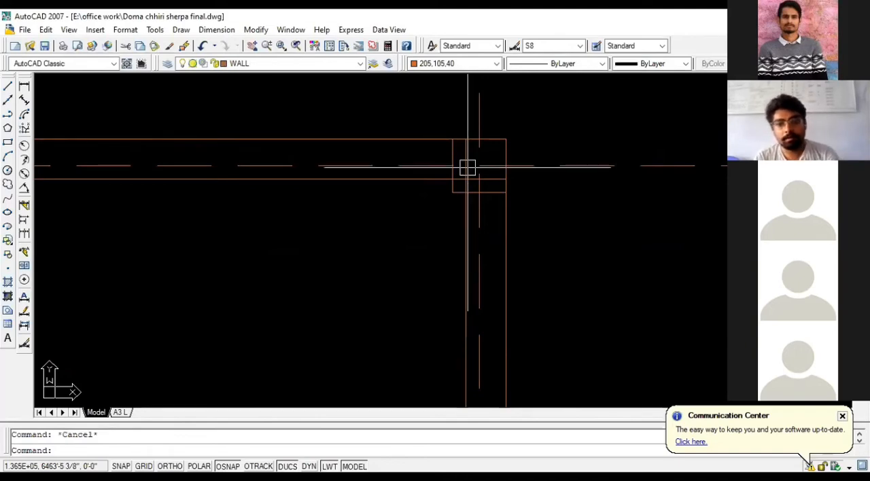
- Trim the inner wall line segments that run through the upper-right corner column square
scroll(479, 197, "up", 2)
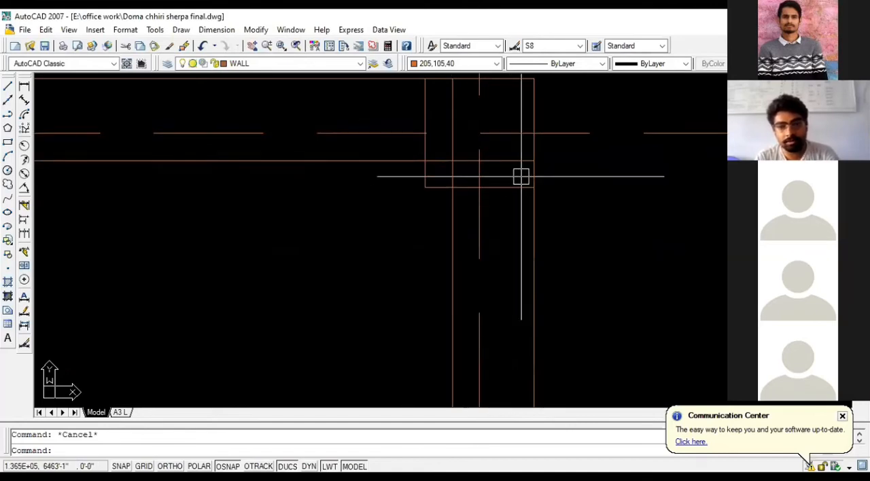
type("TR")
key("Return")
key("Return")
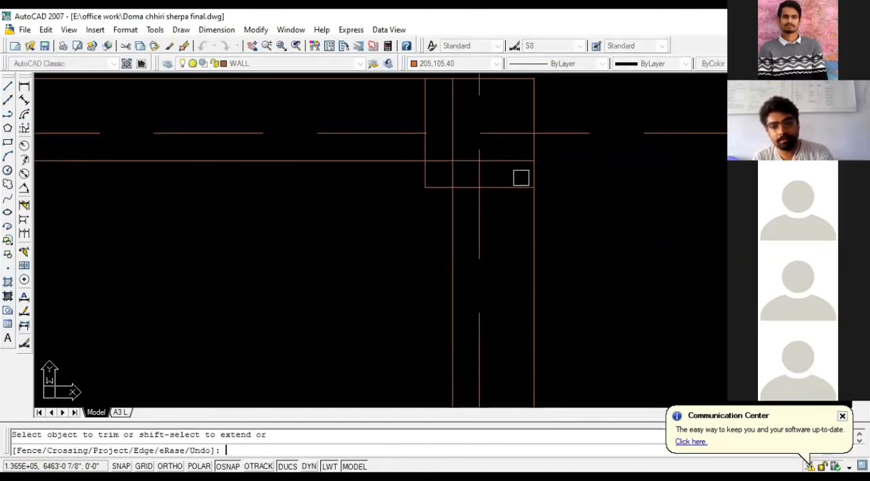
left_click(516, 161)
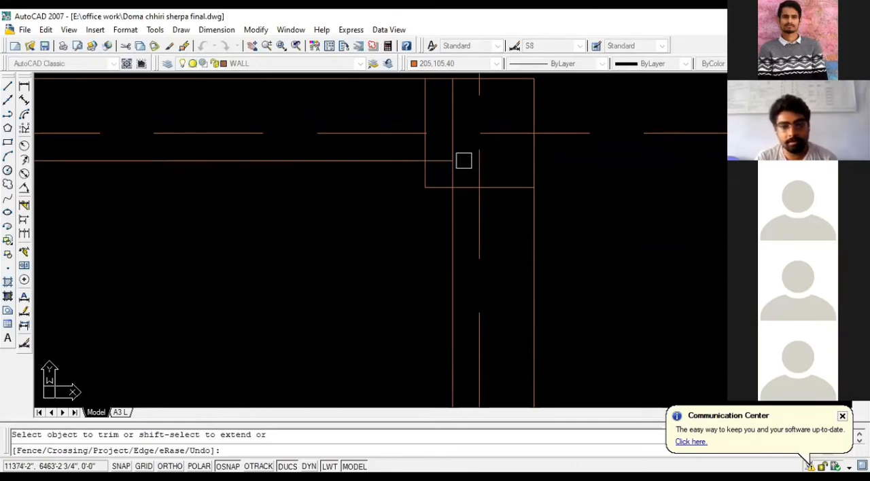
left_click(464, 160)
scroll(473, 225, "down", 2)
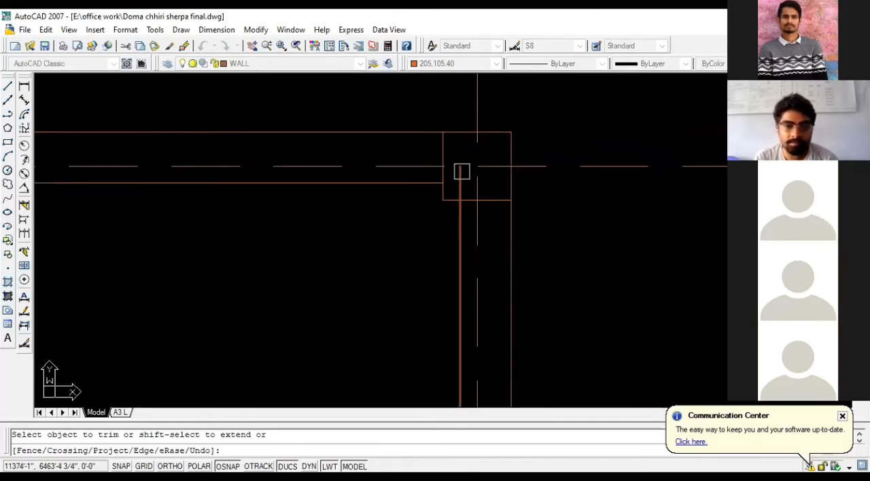
left_click(459, 181)
scroll(462, 133, "down", 5)
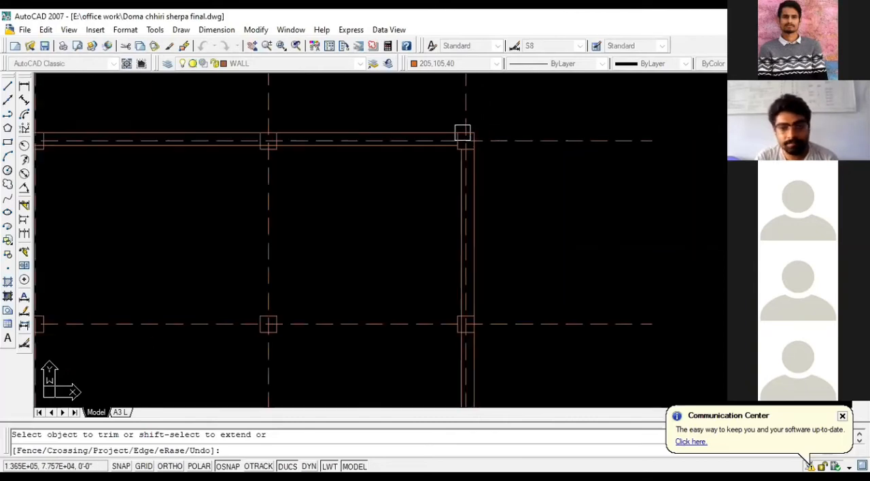
- Trim the inner wall line segments that run through the lower-right corner column square
scroll(463, 136, "down", 3)
scroll(476, 223, "up", 8)
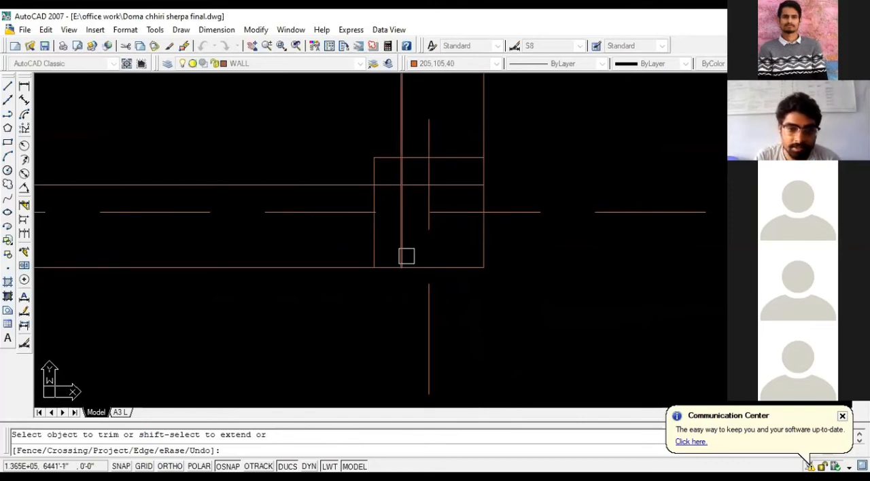
left_click(401, 198)
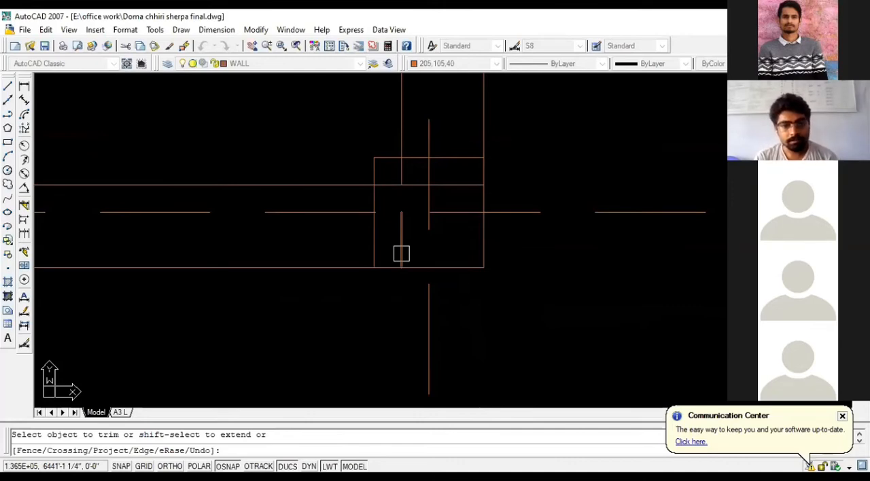
scroll(401, 253, "down", 5)
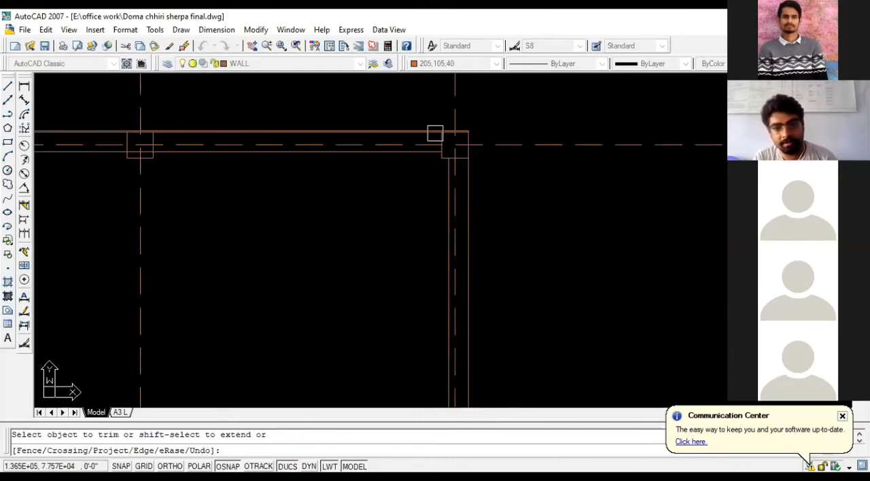
scroll(448, 292, "up", 6)
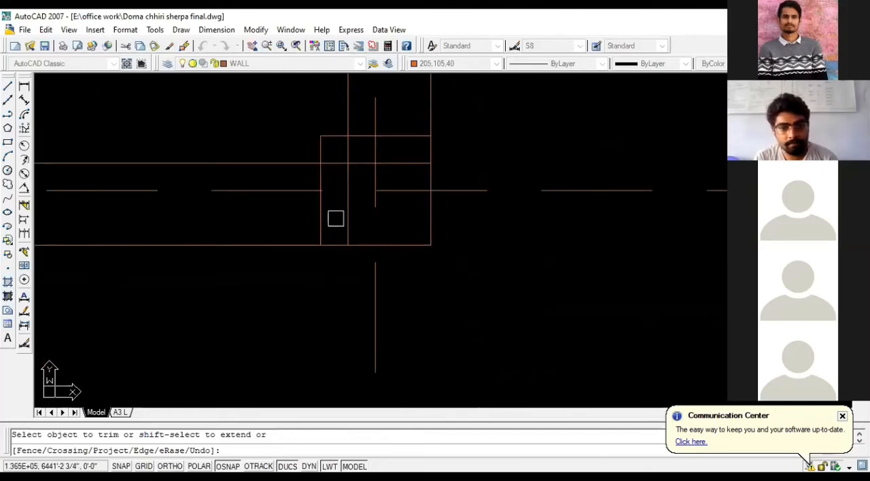
left_click(350, 187)
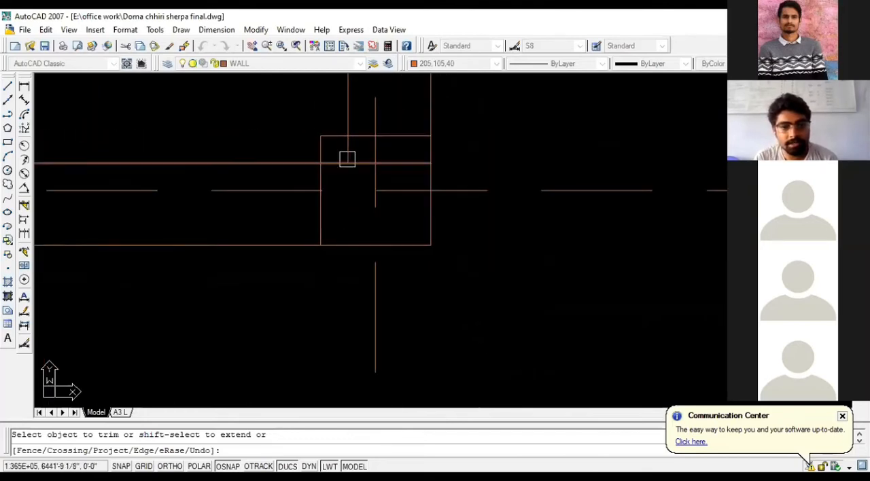
left_click(347, 149)
left_click(410, 164)
left_click(352, 164)
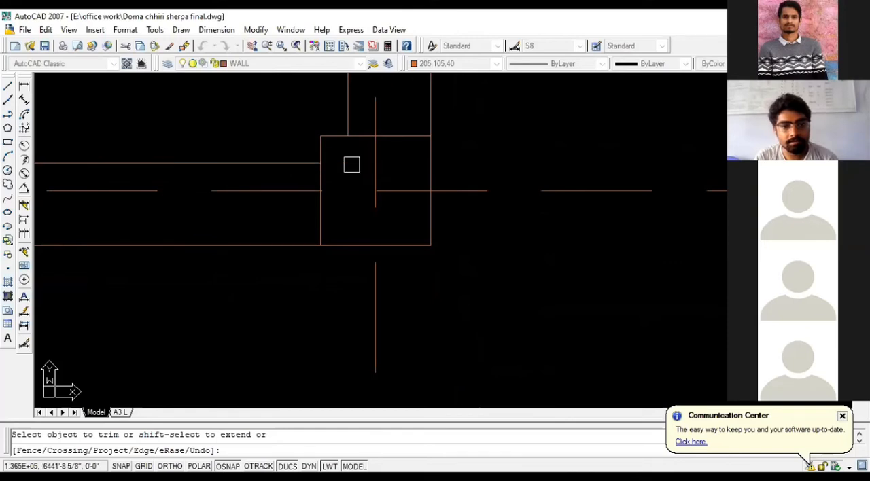
- Trim an inner wall line segment inside the lower-left corner column, and undo the whole trim operation
scroll(442, 216, "down", 2)
scroll(442, 216, "down", 4)
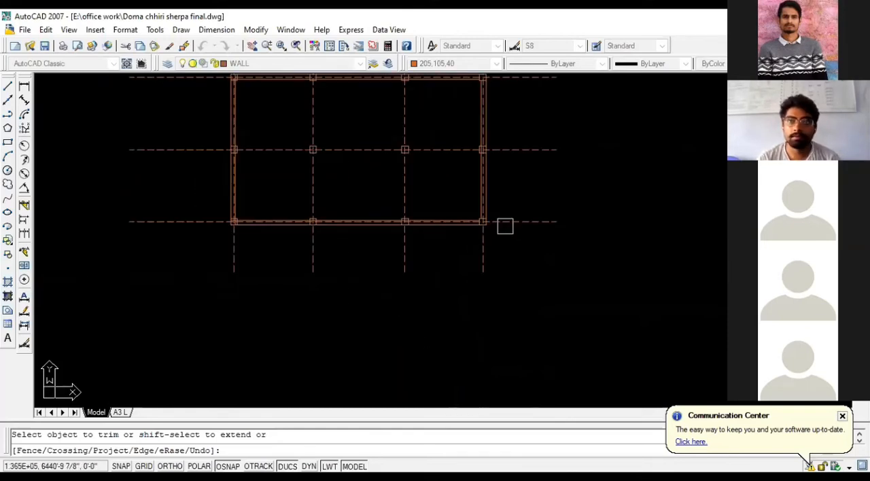
scroll(505, 226, "down", 2)
scroll(345, 170, "up", 6)
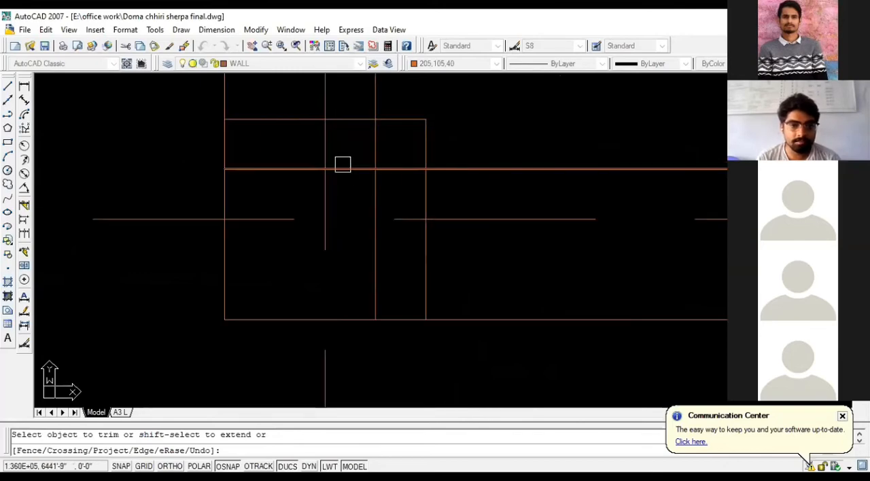
left_click(348, 168)
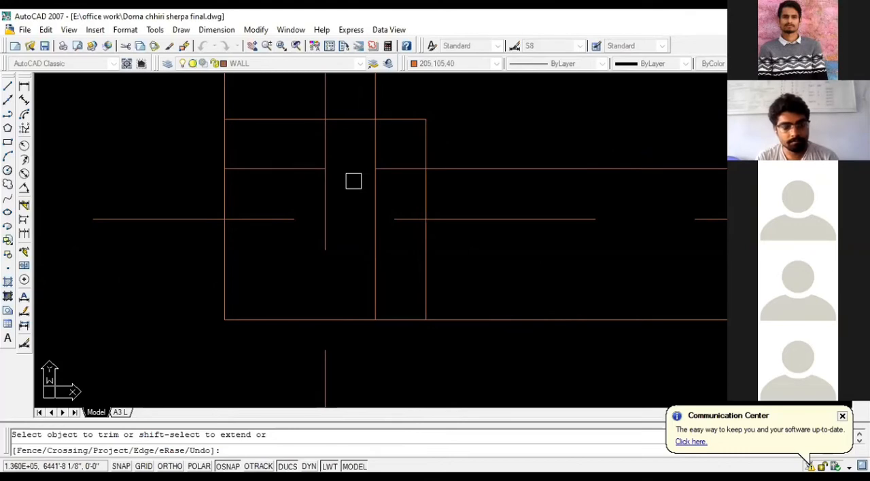
key("Escape")
key("ctrl+z")
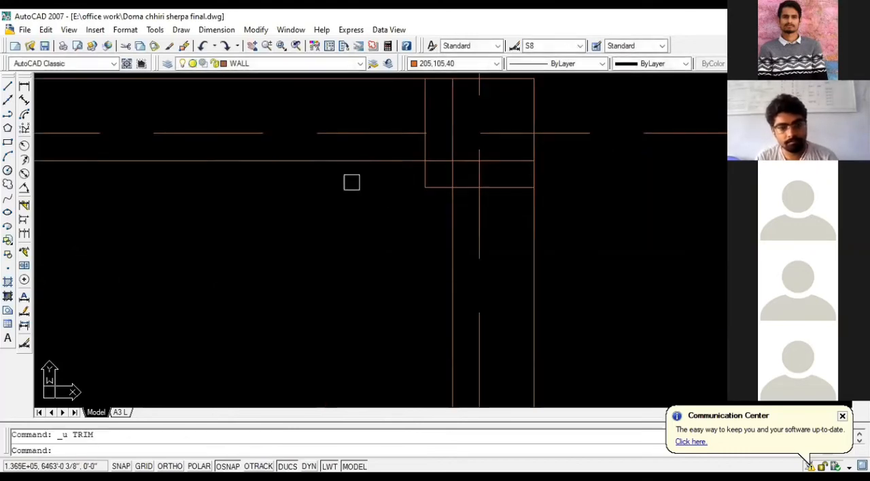
- Trim the vertical and horizontal inner wall line segments inside the upper-right corner column square
scroll(403, 173, "down", 6)
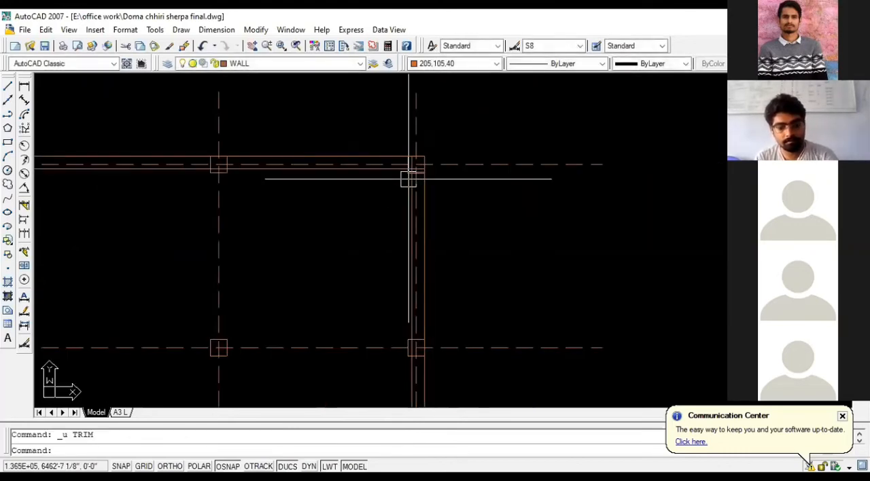
type("tr")
key("Return")
key("Return")
scroll(412, 162, "up", 4)
left_click(408, 160)
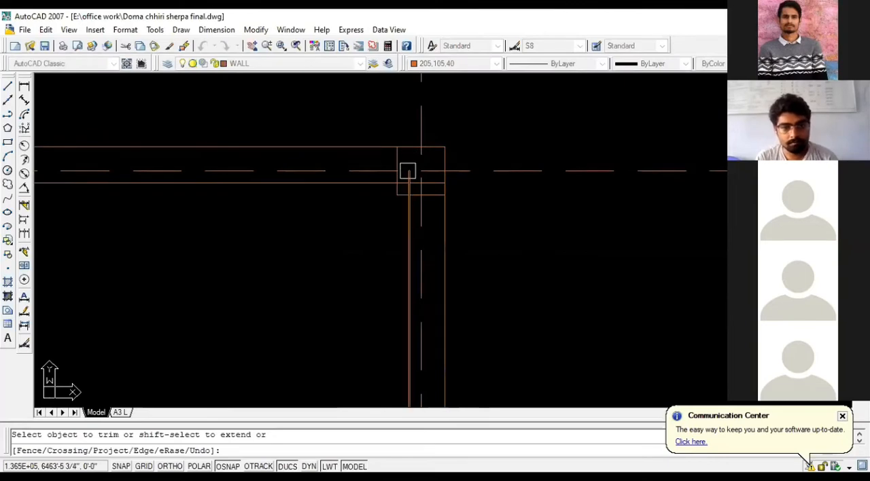
scroll(406, 189, "up", 4)
left_click(406, 189)
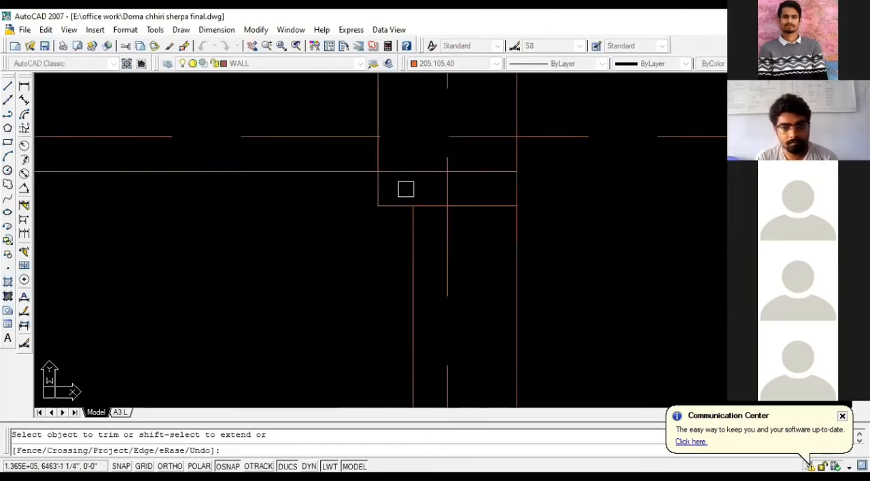
left_click(493, 171)
- Trim the right wall's inner line inside the middle column square of that wall
scroll(426, 142, "down", 12)
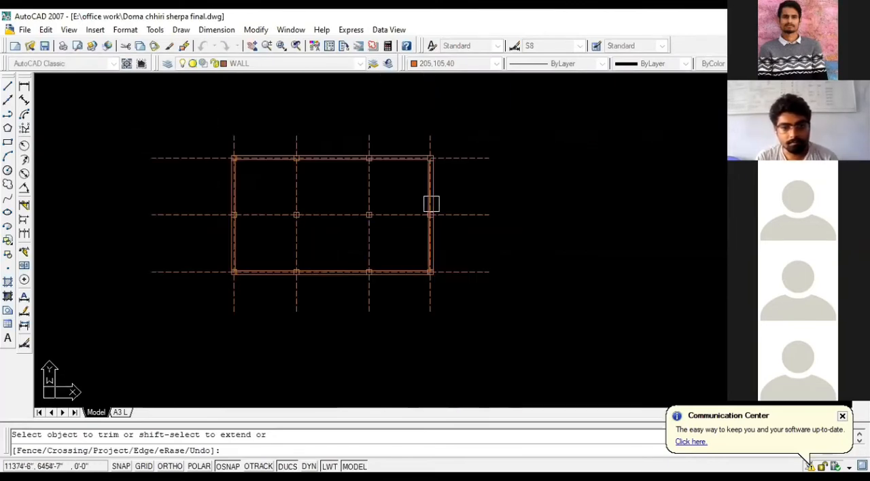
scroll(431, 218, "up", 11)
left_click(389, 185)
left_click(386, 131)
- Trim the vertical and horizontal inner wall line segments inside the lower-right corner column square
scroll(385, 131, "down", 5)
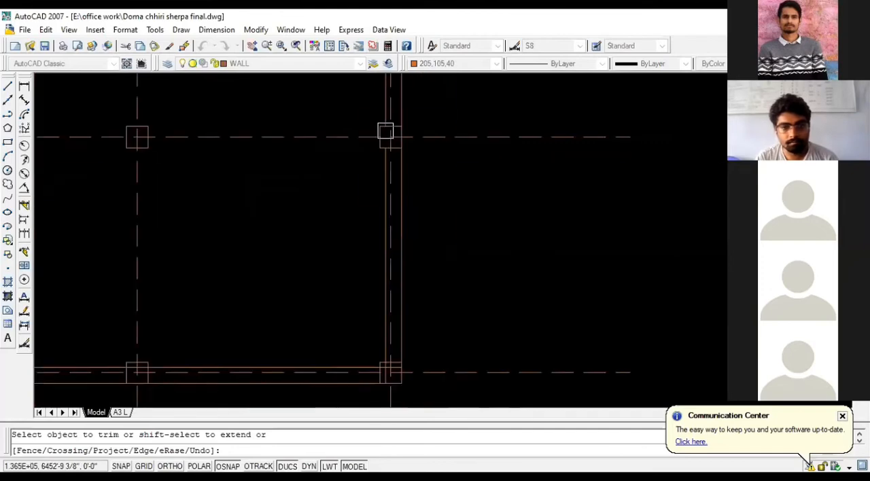
scroll(385, 131, "down", 2)
scroll(383, 308, "up", 9)
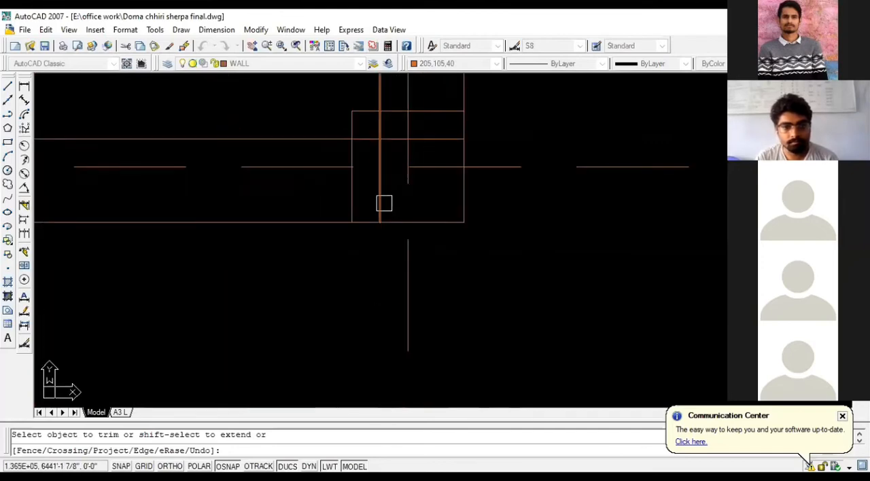
left_click(383, 203)
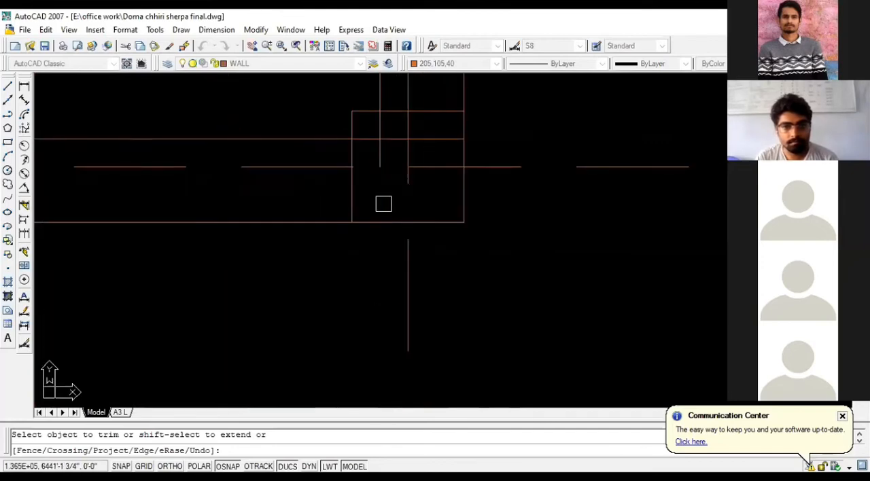
left_click(385, 129)
left_click(452, 136)
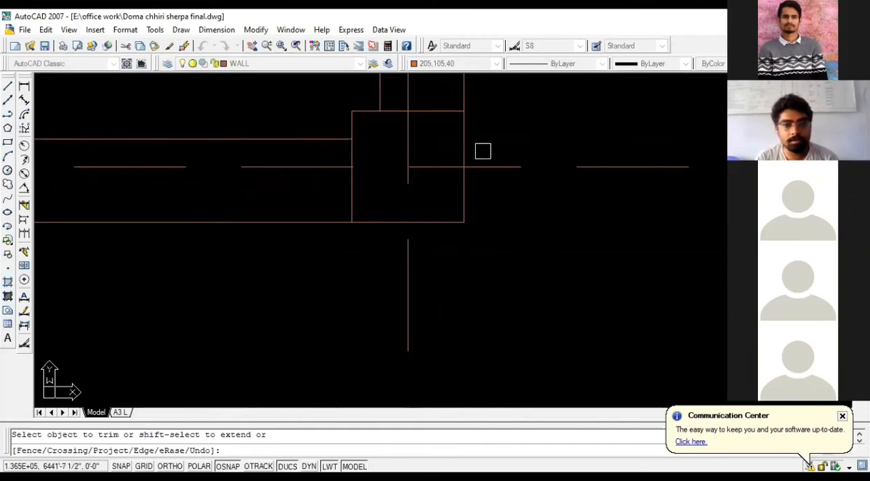
- Trim the bottom wall's inner line where it runs through the two intermediate column squares
scroll(482, 151, "down", 4)
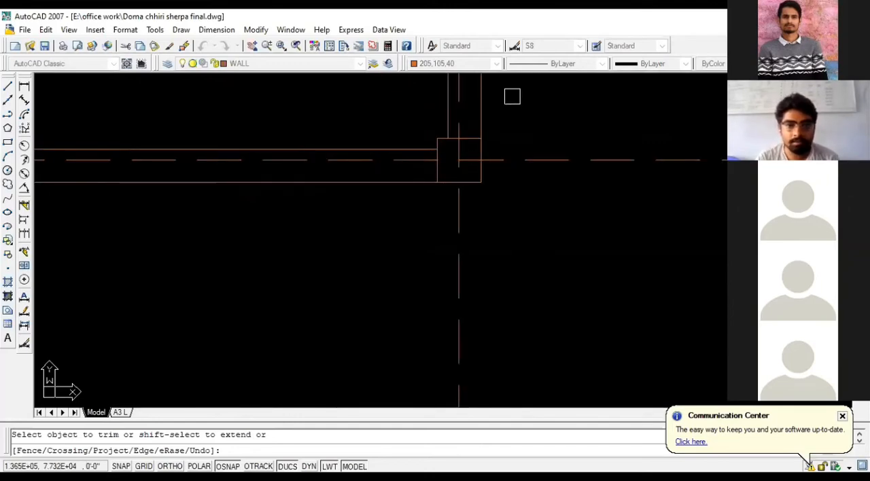
scroll(365, 84, "down", 3)
scroll(414, 154, "up", 6)
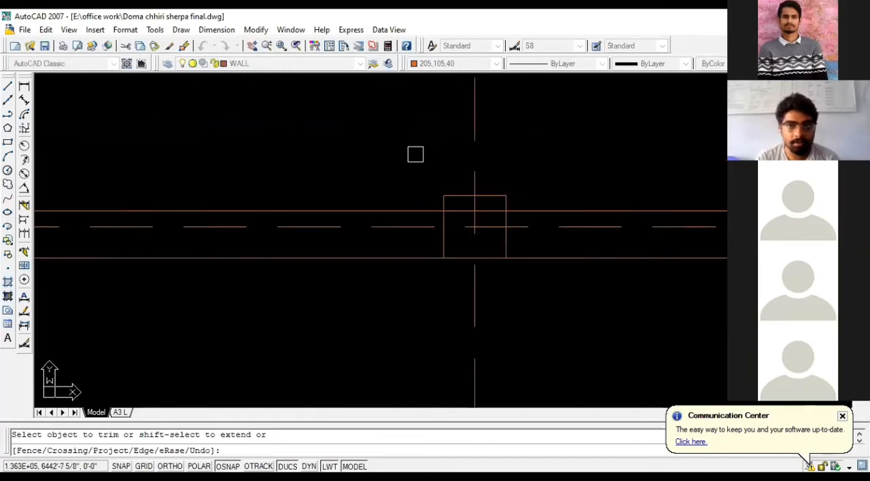
scroll(513, 234, "down", 3)
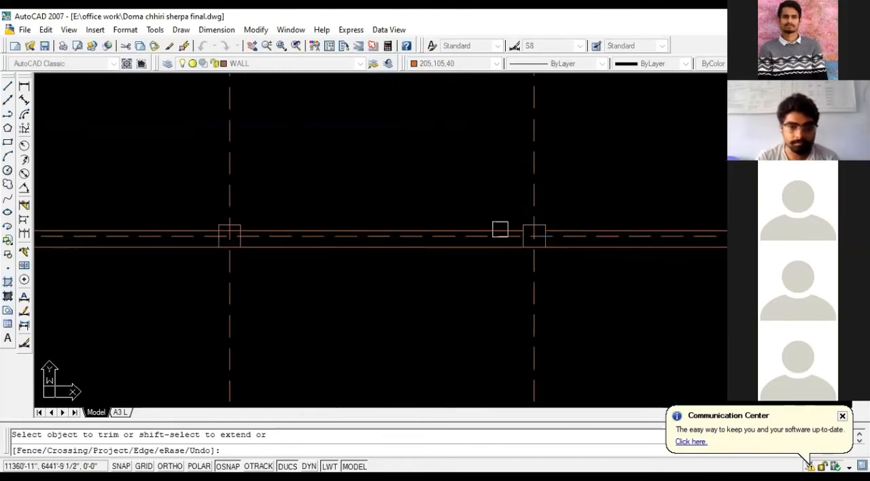
scroll(231, 238, "up", 5)
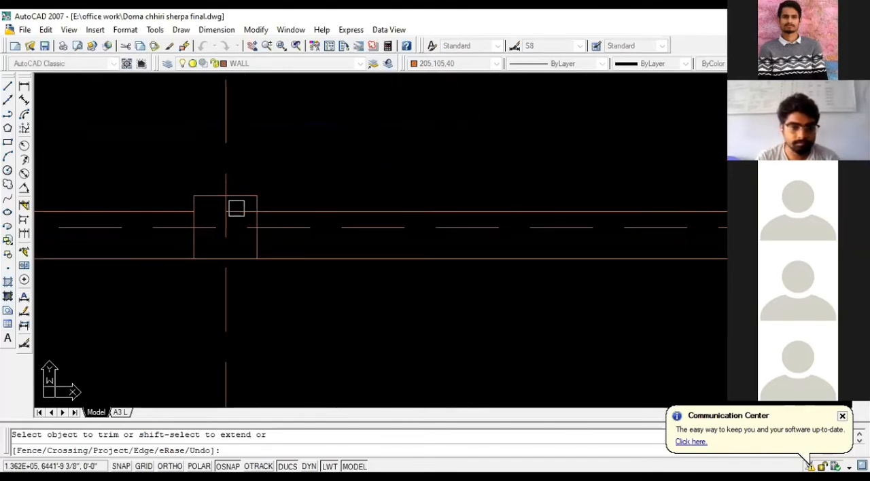
left_click(285, 209)
- Trim the inner wall line segments that run through the lower-left corner column square
scroll(428, 217, "down", 7)
scroll(248, 218, "up", 2)
left_click(235, 216)
scroll(210, 231, "up", 6)
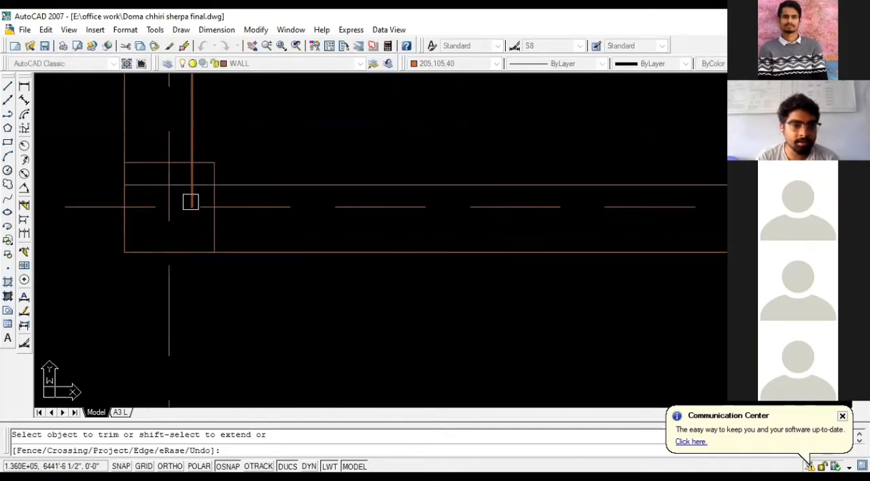
left_click(191, 202)
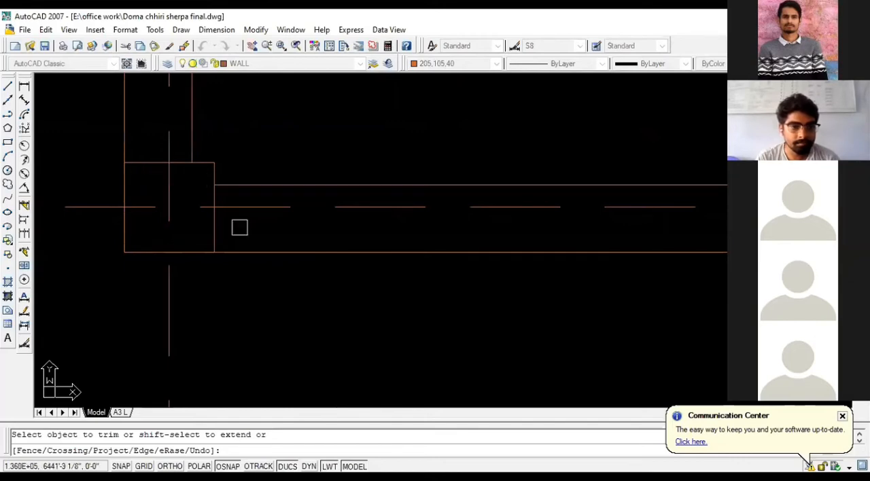
- Trim the left wall's inner line inside the middle column square of that wall
scroll(241, 204, "down", 6)
scroll(237, 272, "up", 8)
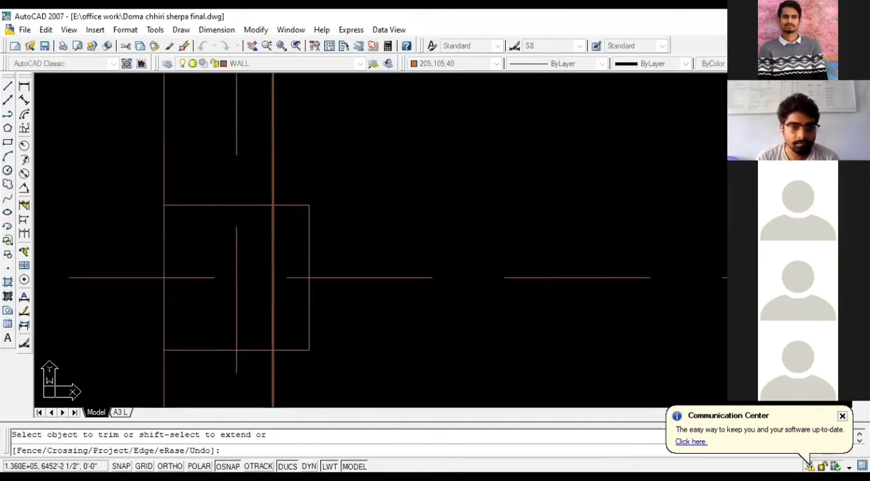
scroll(262, 244, "down", 2)
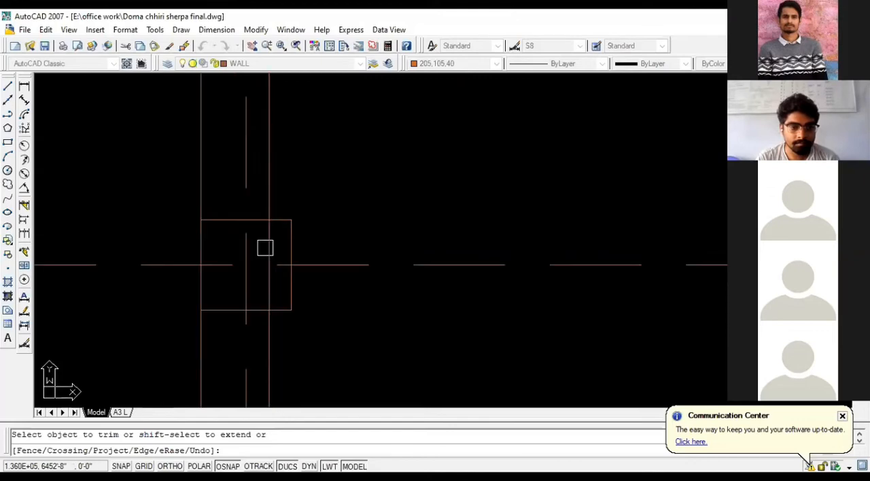
scroll(288, 315, "down", 2)
- Trim the vertical and horizontal inner wall line segments inside the upper-left corner column square
scroll(288, 315, "down", 3)
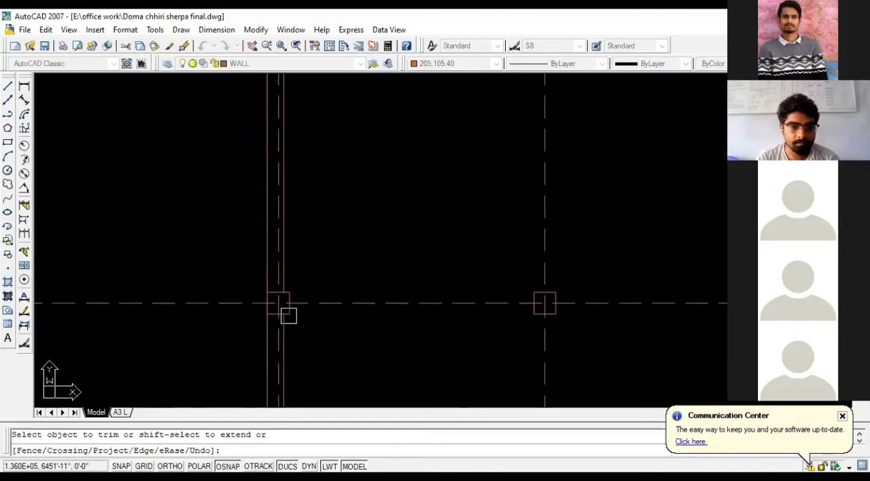
scroll(306, 243, "up", 5)
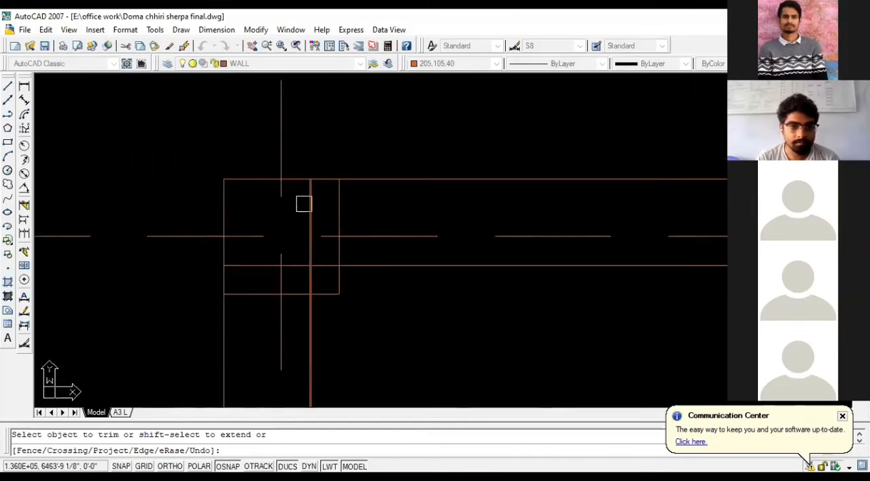
left_click(307, 212)
left_click(238, 264)
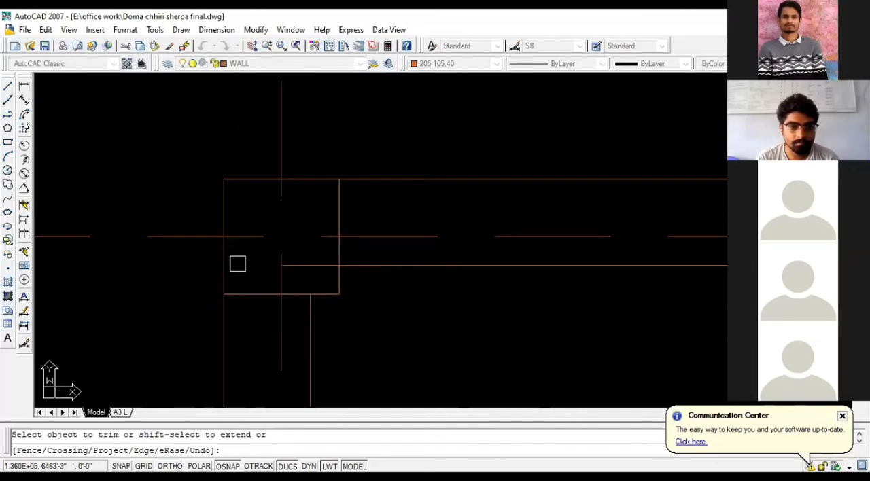
left_click(301, 270)
- Trim the top wall's inner line inside its two intermediate column squares and end the trim operation
scroll(131, 220, "down", 5)
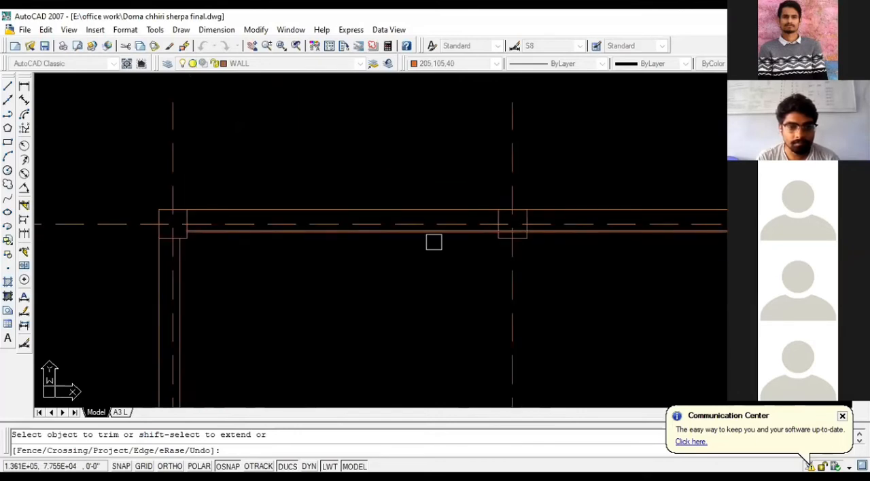
scroll(511, 216, "up", 4)
left_click(501, 256)
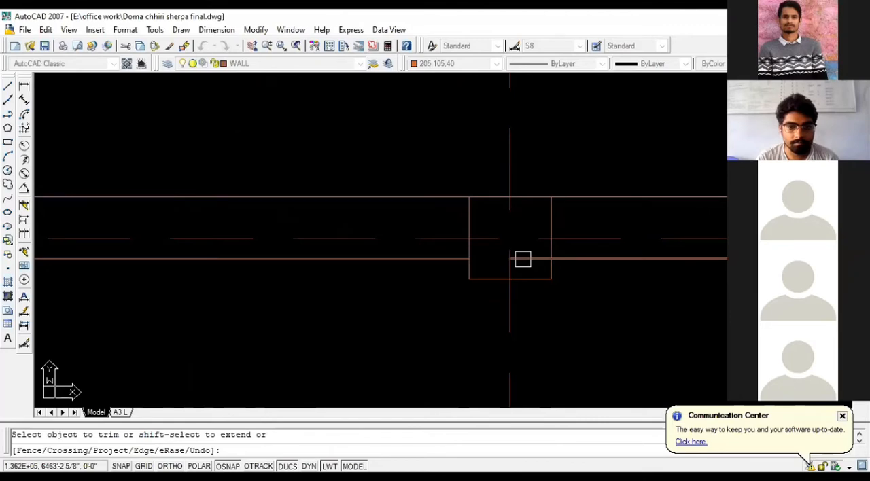
scroll(489, 229, "down", 5)
scroll(180, 226, "down", 3)
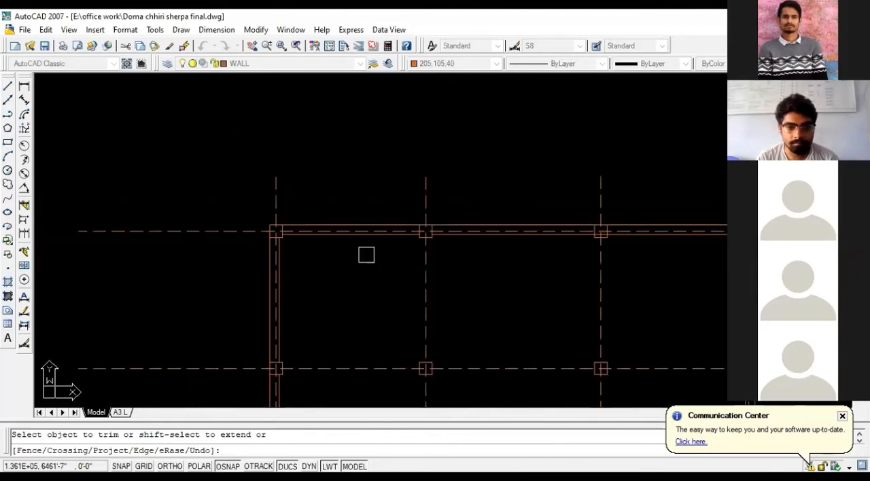
scroll(546, 247, "up", 6)
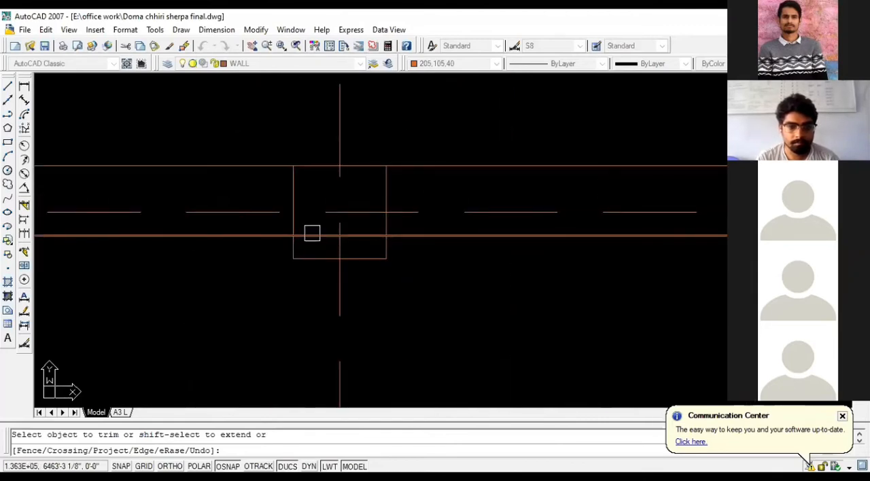
left_click(367, 231)
scroll(360, 226, "down", 4)
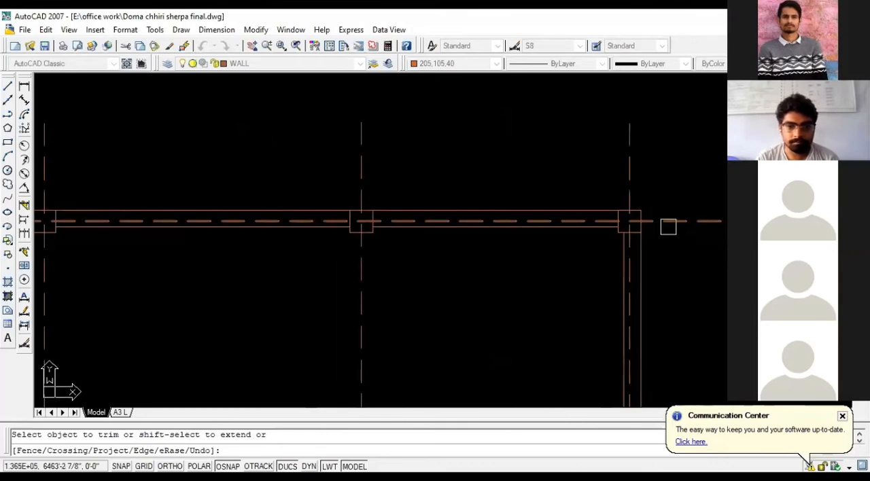
scroll(561, 124, "down", 3)
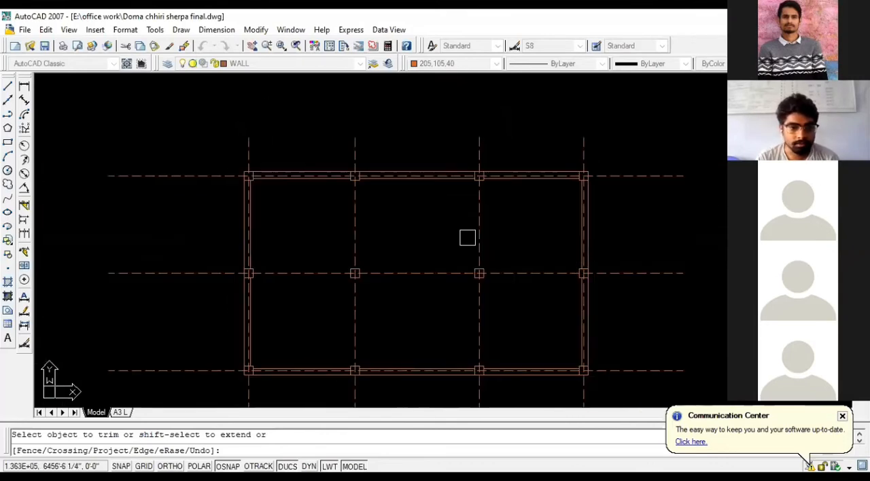
scroll(283, 268, "up", 2)
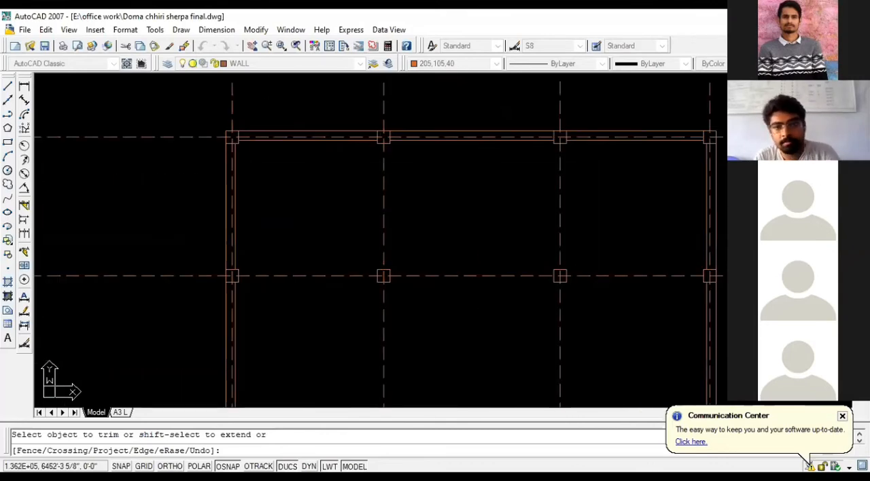
key("Escape")
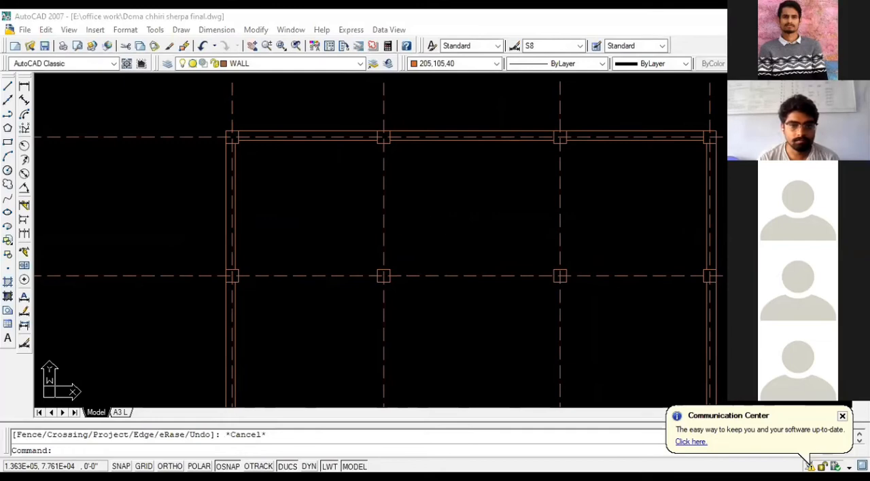
scroll(305, 194, "down", 2)
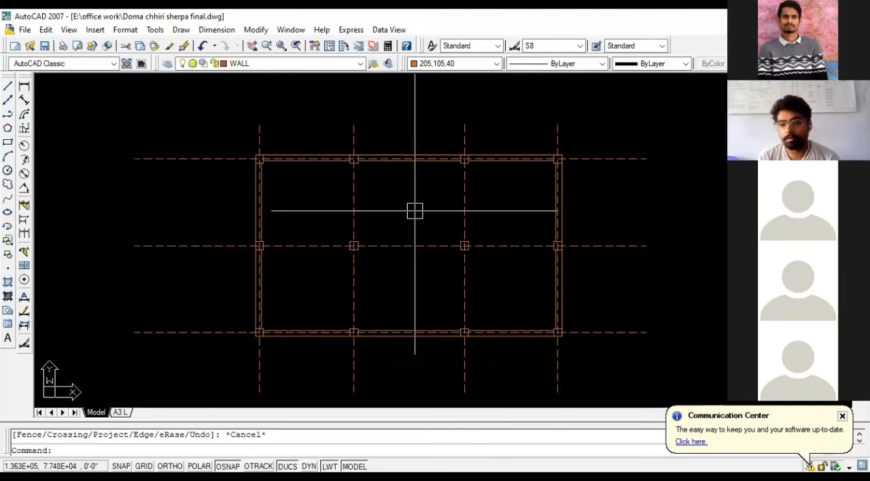
scroll(434, 200, "down", 2)
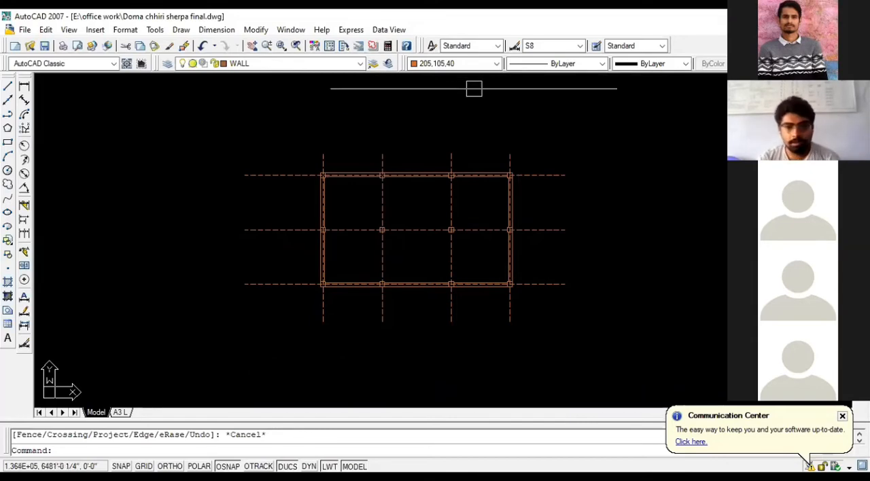
scroll(438, 208, "up", 4)
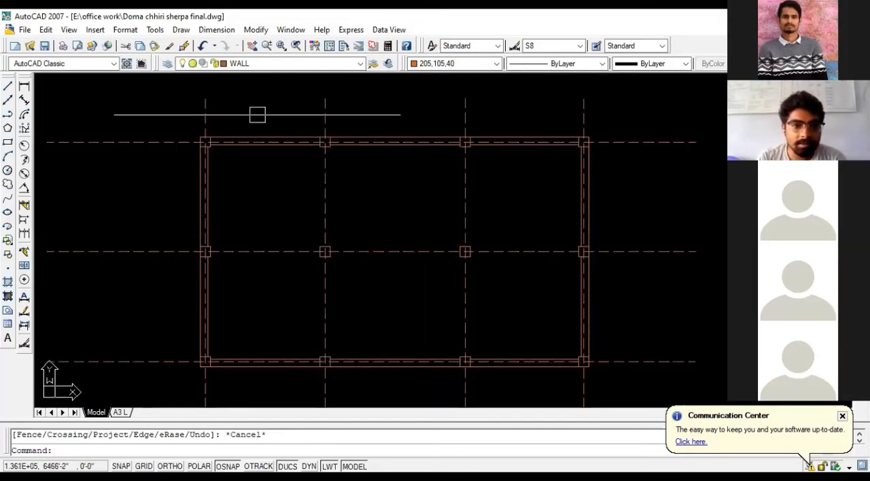
scroll(210, 136, "up", 3)
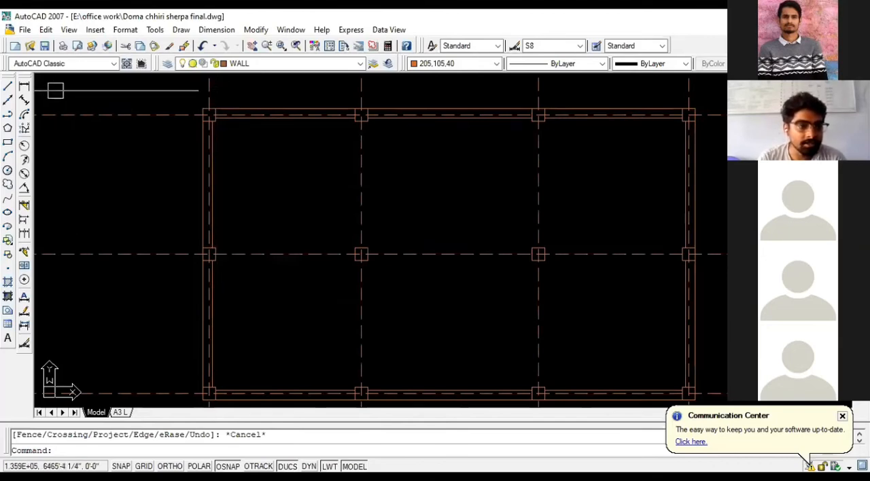
scroll(144, 124, "down", 4)
scroll(585, 198, "down", 2)
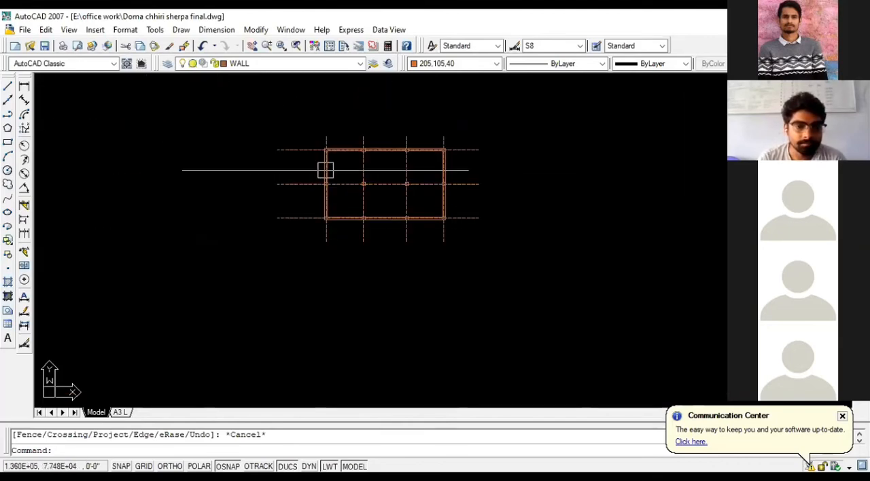
scroll(295, 163, "up", 3)
scroll(295, 163, "up", 2)
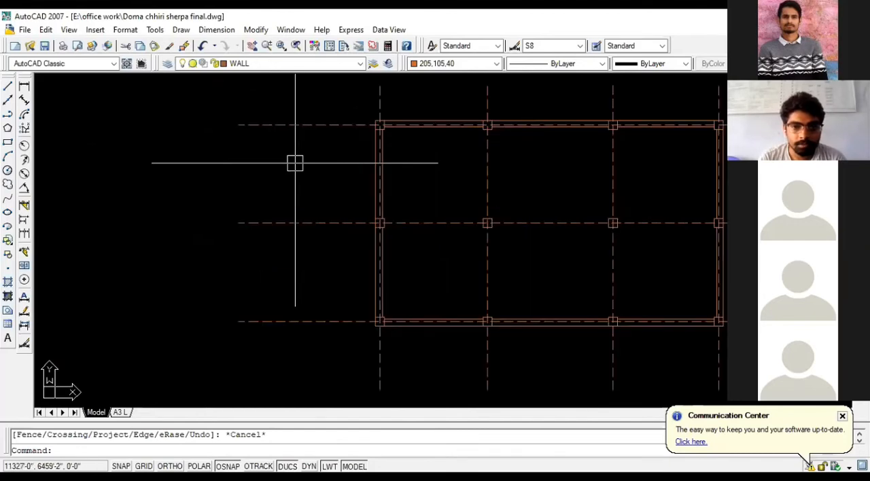
scroll(292, 163, "down", 4)
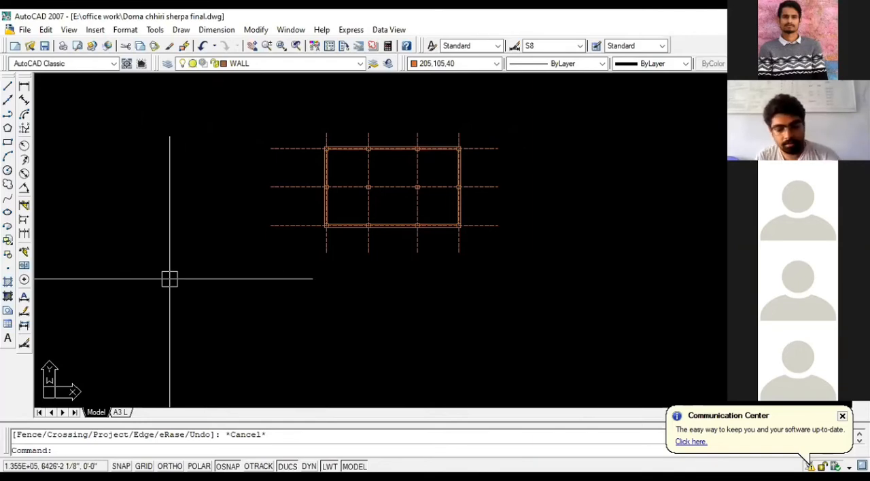
- Examine the Gradient and Hatch fill settings without creating a fill
type("GD")
key("Return")
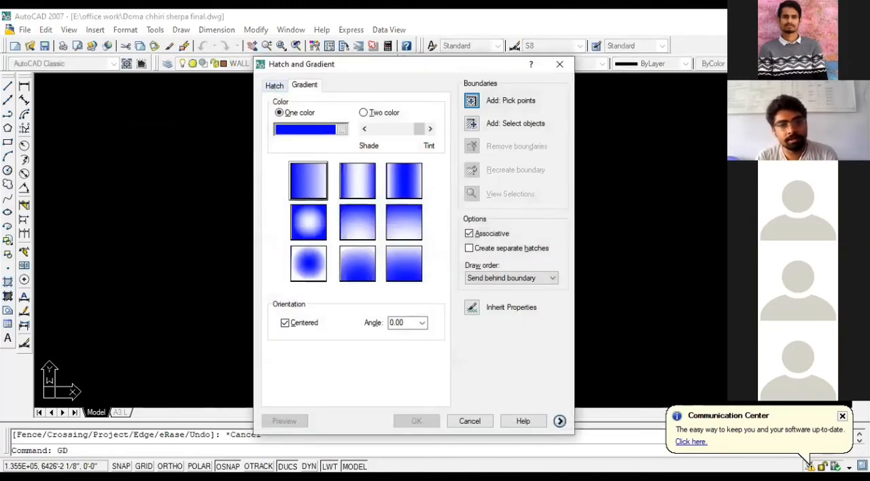
key("Escape")
type("B")
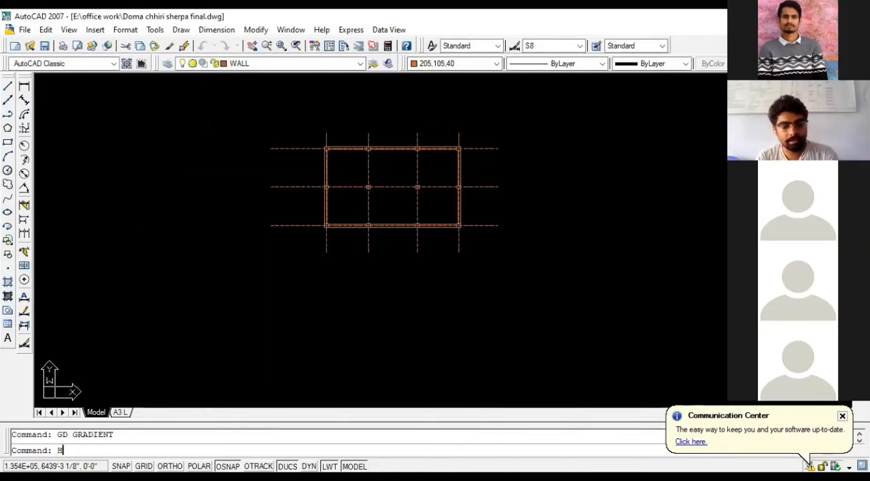
key("Return")
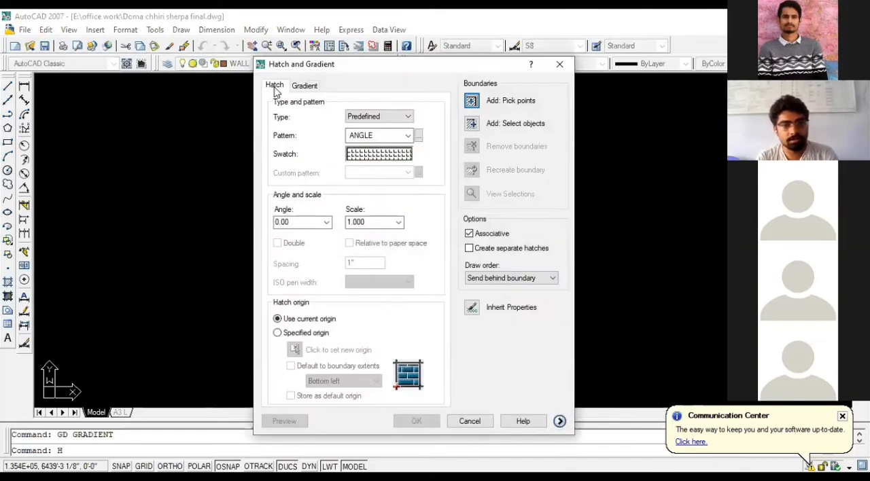
key("Escape")
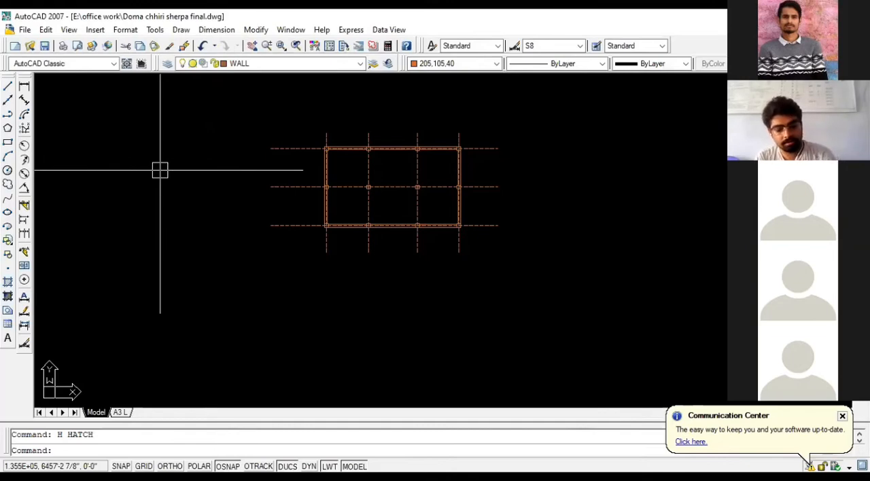
type("h")
key("Return")
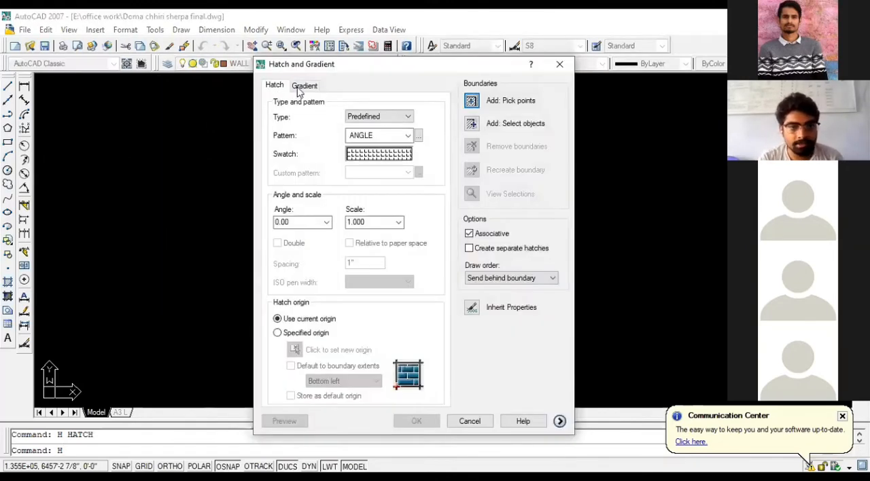
left_click(304, 85)
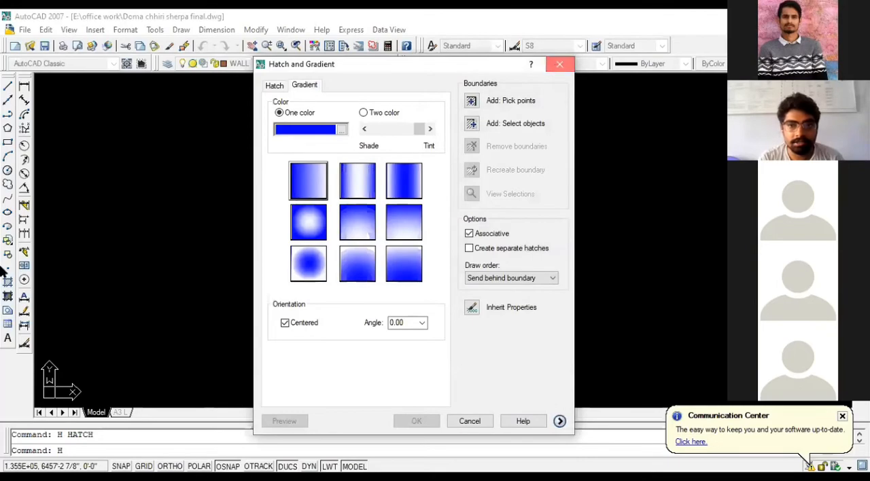
key("Escape")
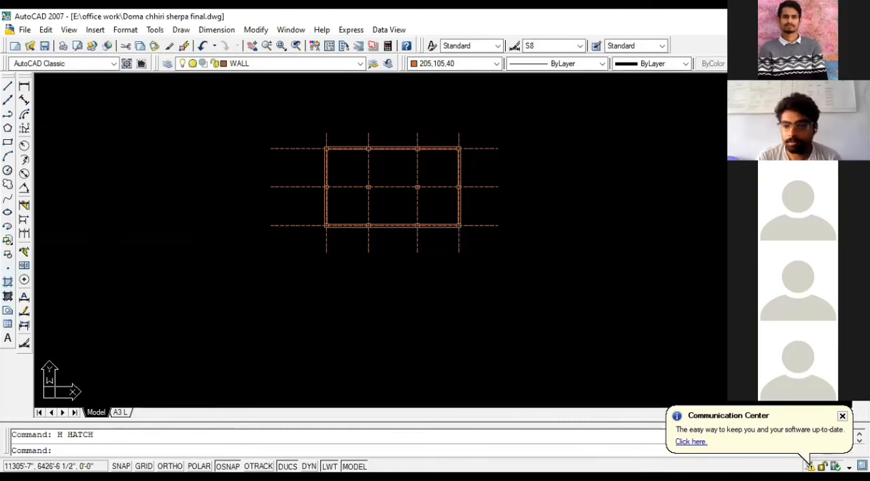
- Set up a hatch fill with the predefined SOLID pattern and Magenta as its colour
scroll(340, 156, "up", 5)
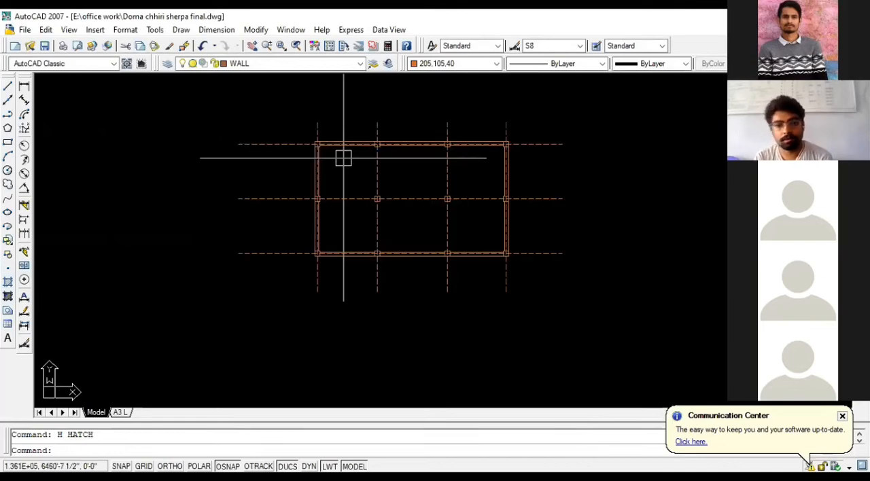
scroll(248, 171, "down", 2)
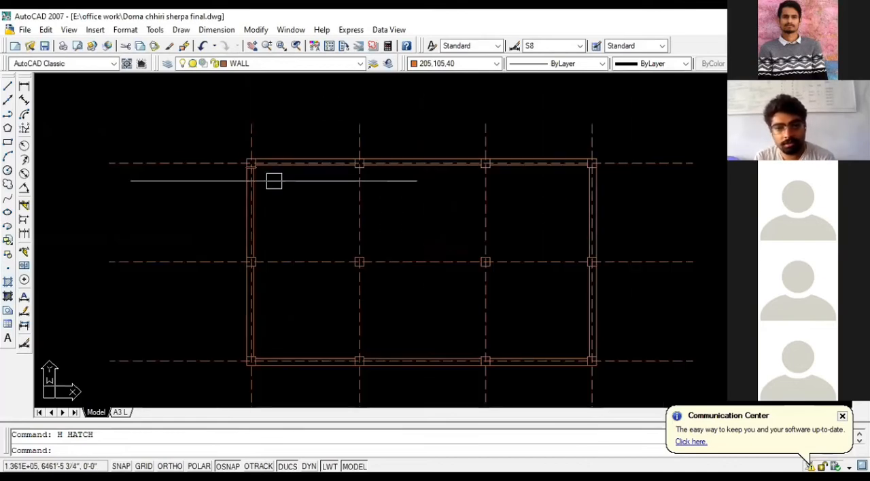
scroll(377, 165, "up", 1)
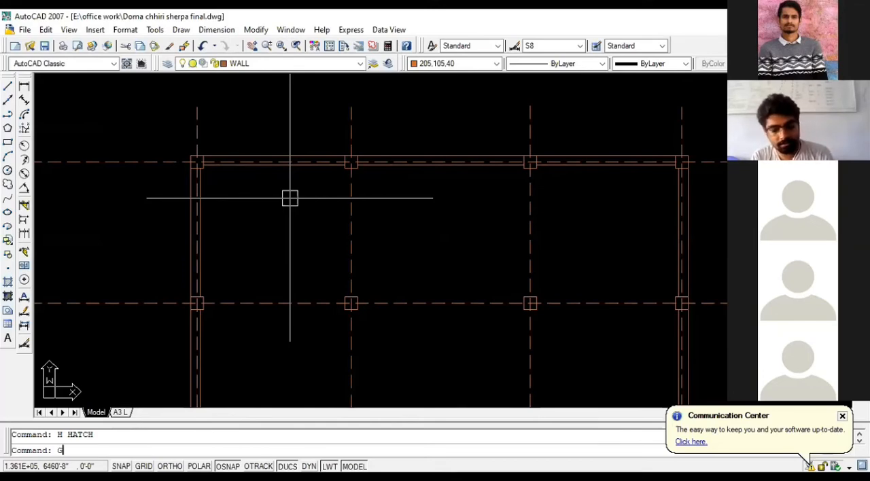
type("D")
key("Return")
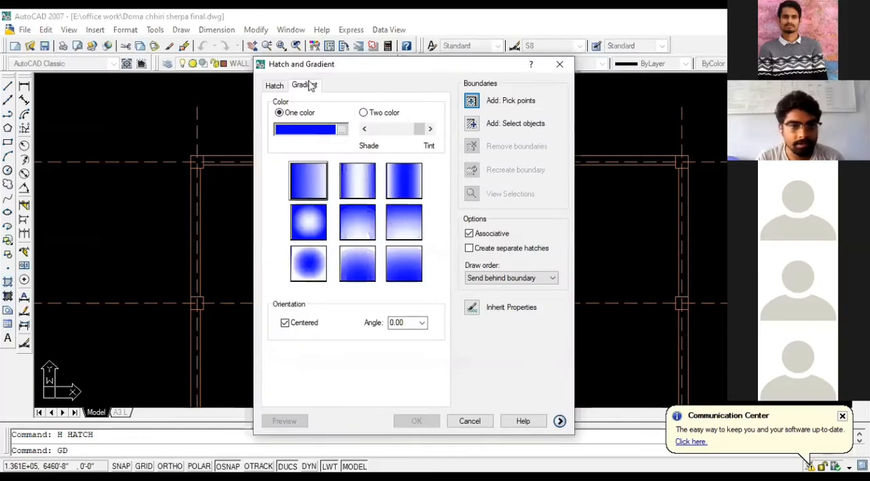
left_click(274, 85)
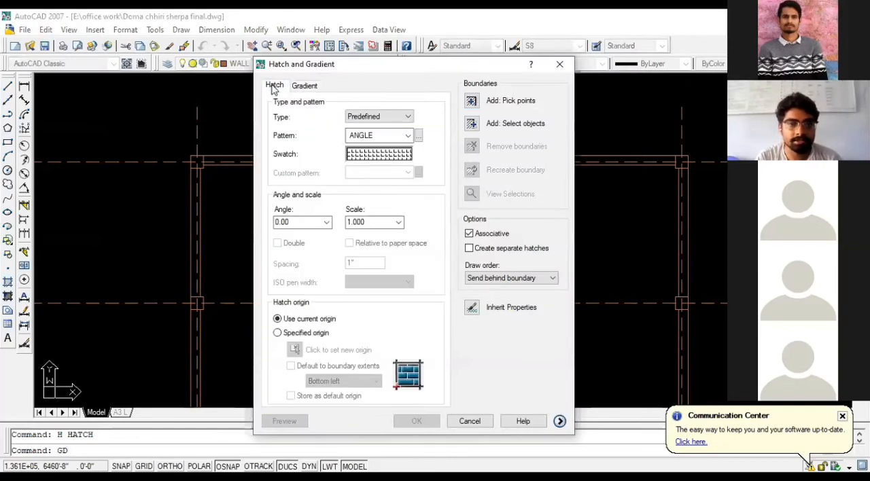
left_click(373, 155)
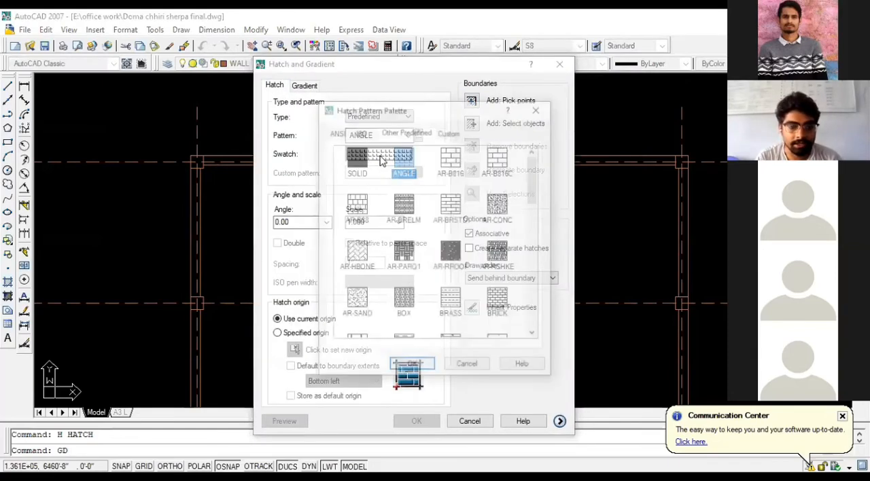
left_click(365, 170)
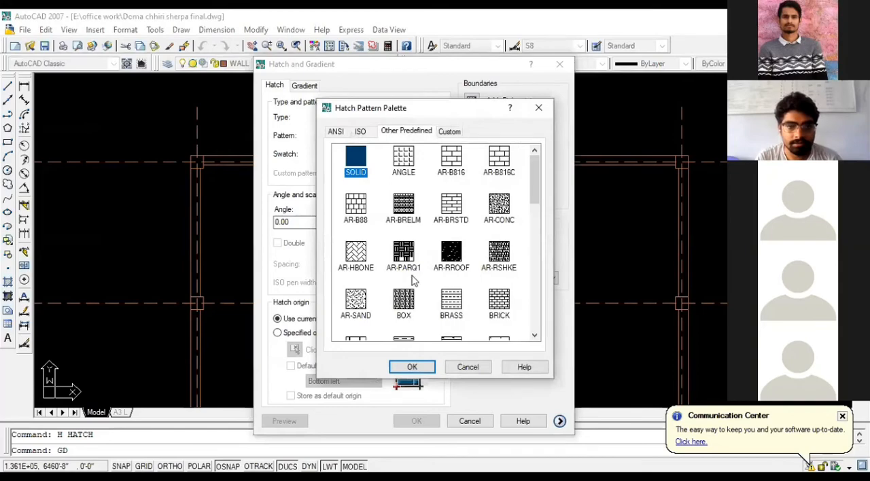
left_click(414, 367)
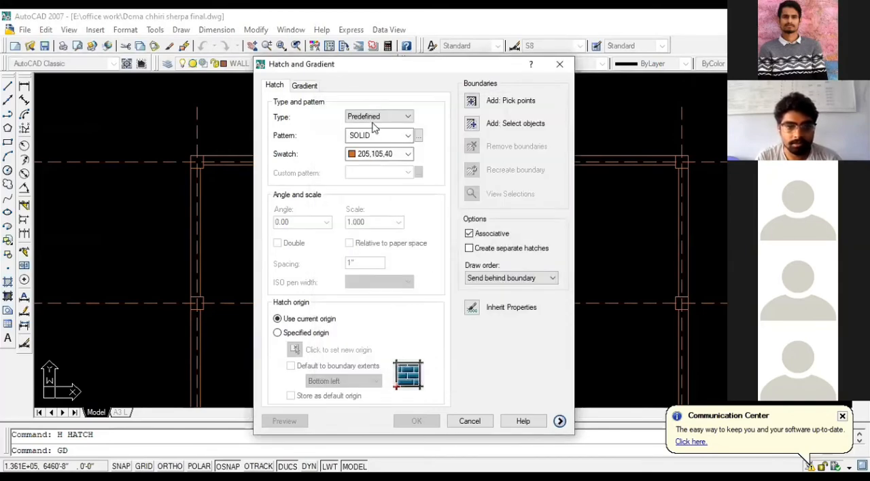
left_click(361, 157)
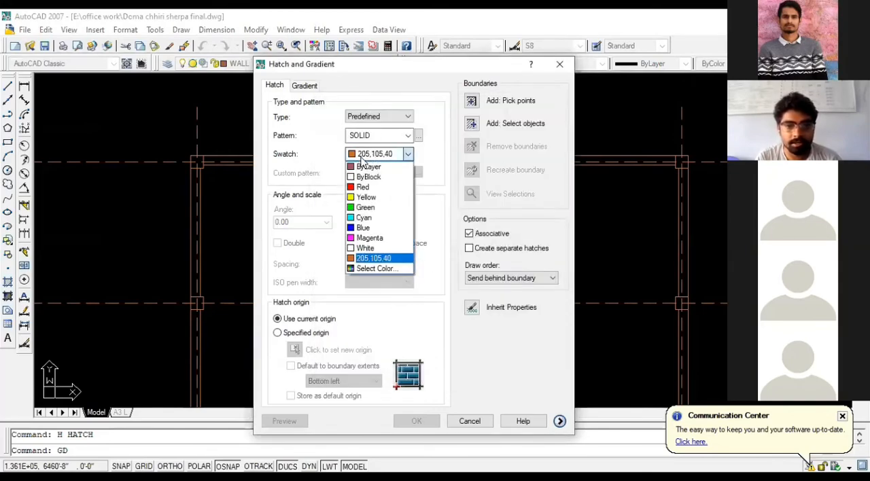
left_click(368, 237)
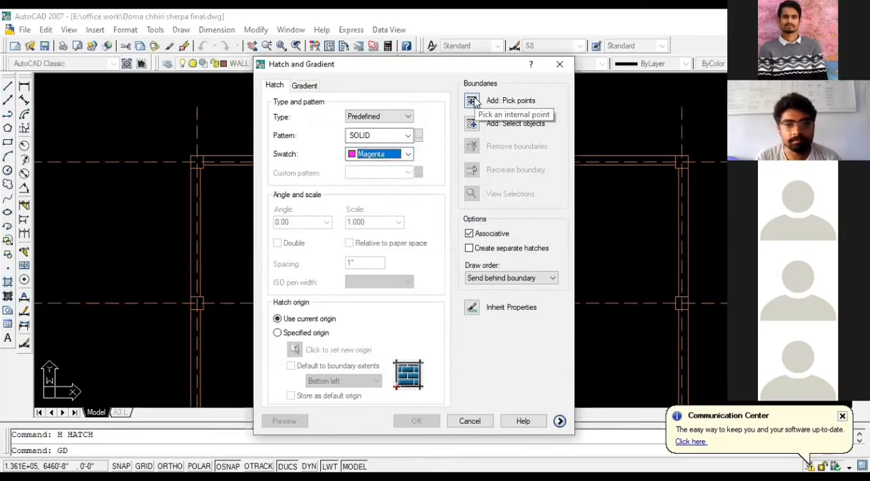
left_click(314, 87)
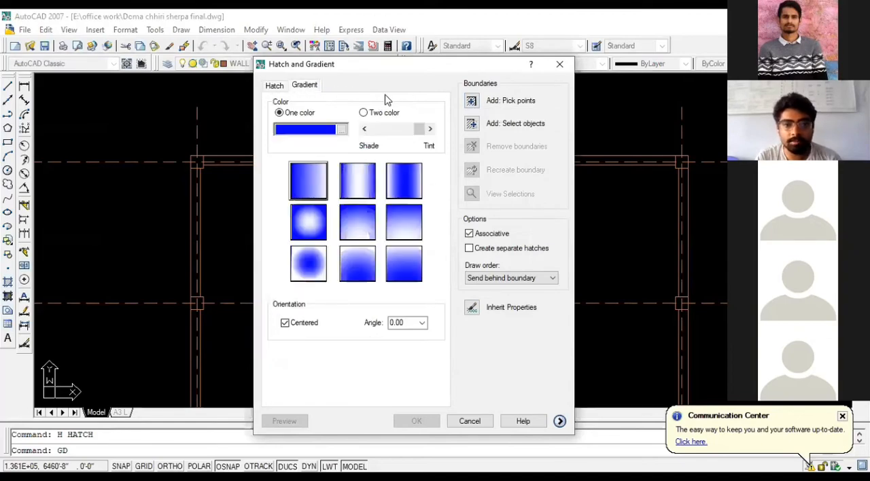
left_click(274, 86)
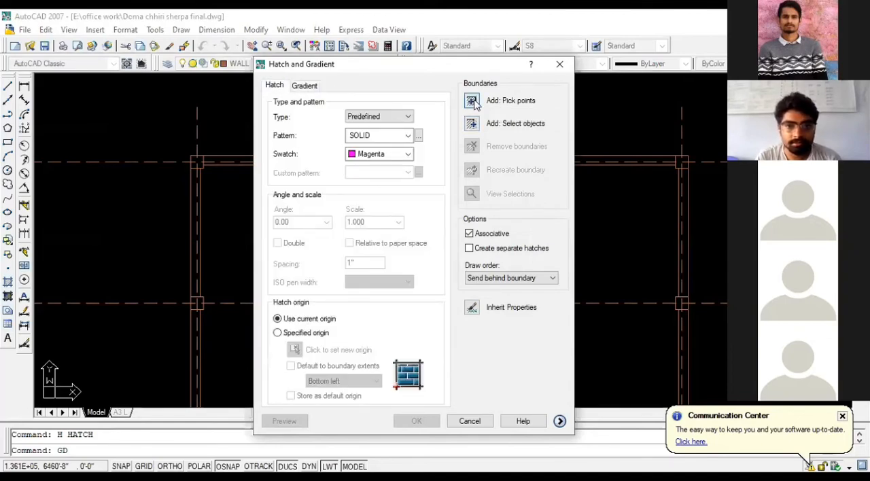
- Fill the upper-left corner column square of the plan with the solid magenta hatch
left_click(471, 102)
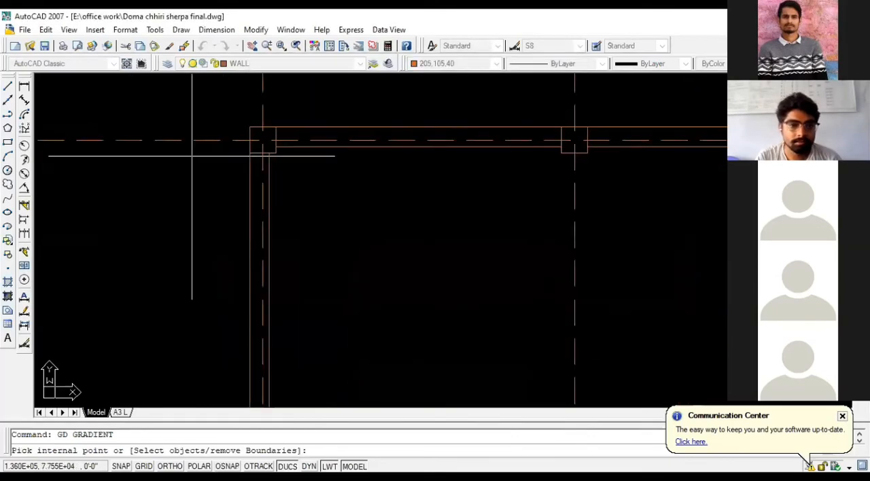
left_click(259, 133)
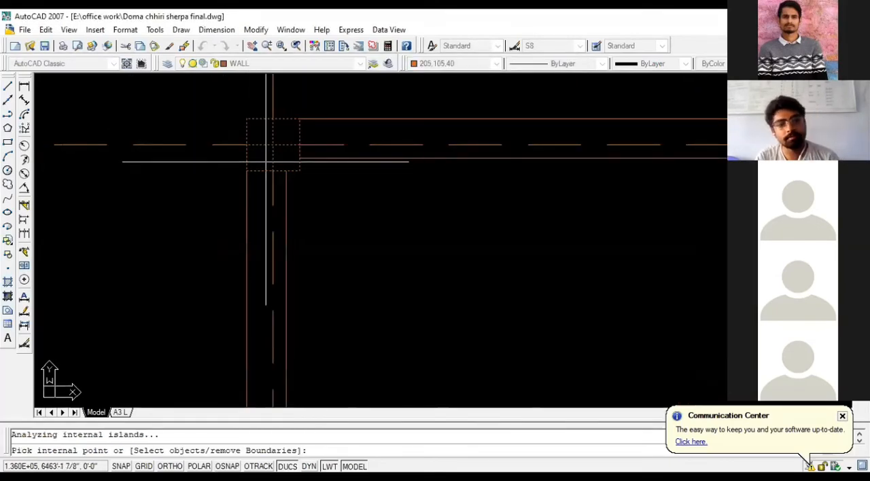
key("Return")
scroll(203, 187, "down", 4)
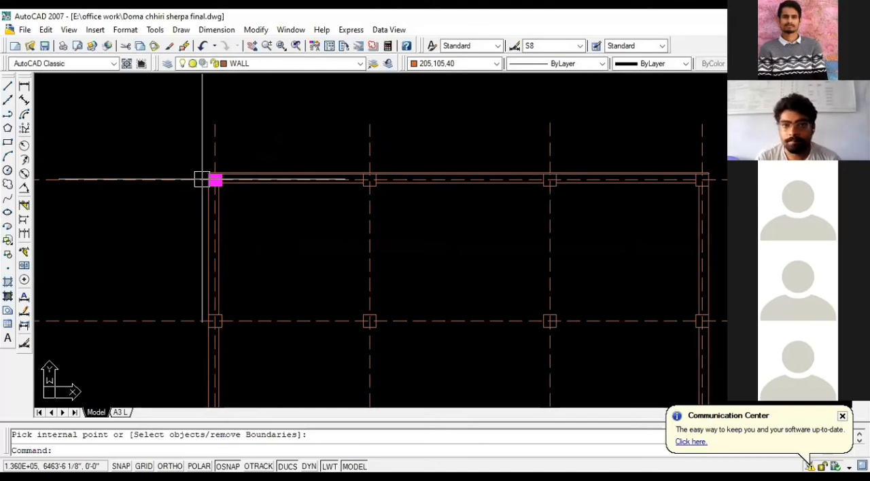
scroll(202, 179, "up", 2)
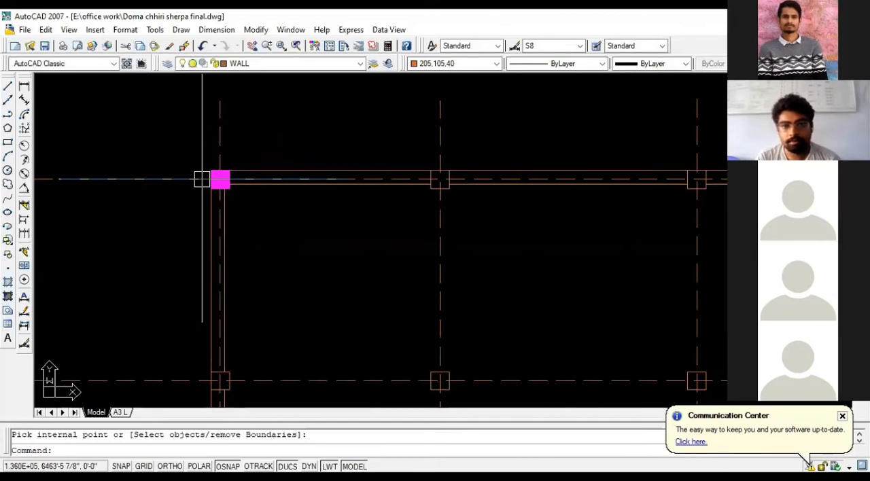
scroll(202, 179, "down", 1)
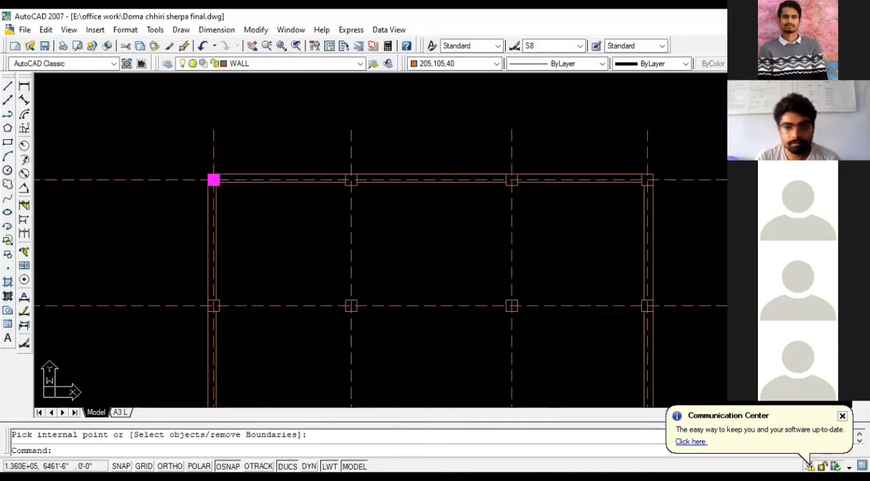
- Copy the magenta hatch by its upper-left corner into the second column square of the top wall
scroll(192, 193, "up", 5)
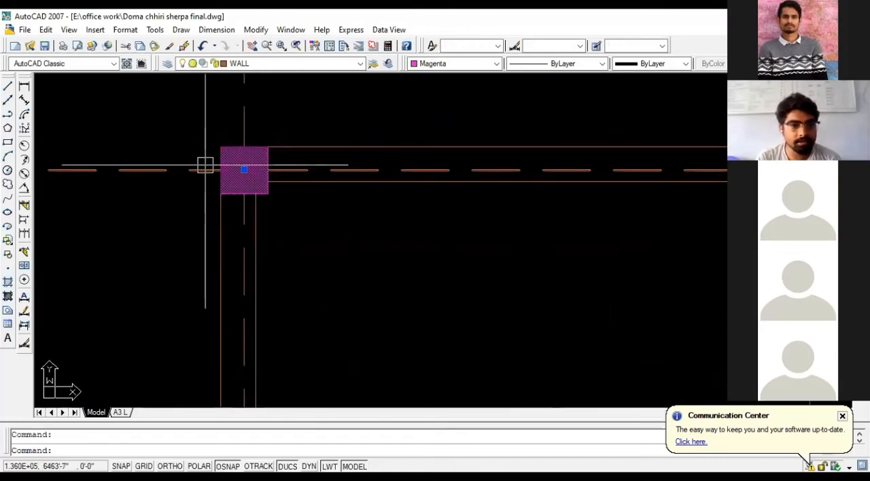
key("Escape")
left_click(237, 163)
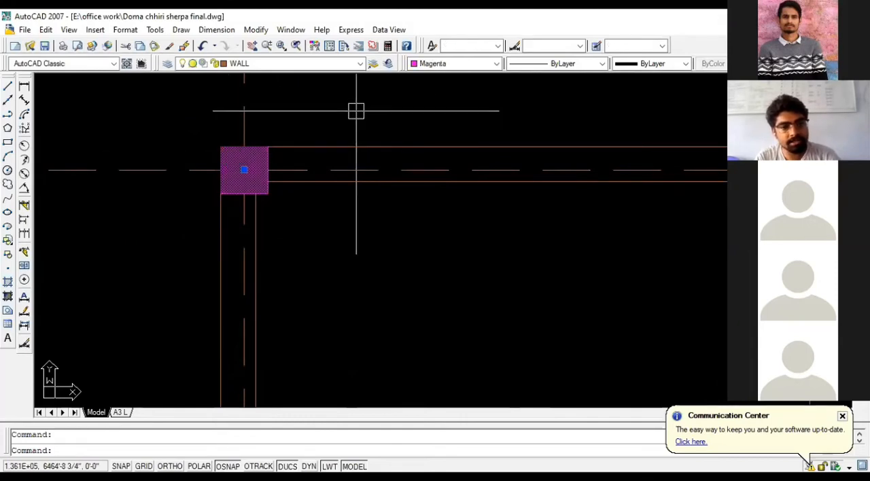
type("C")
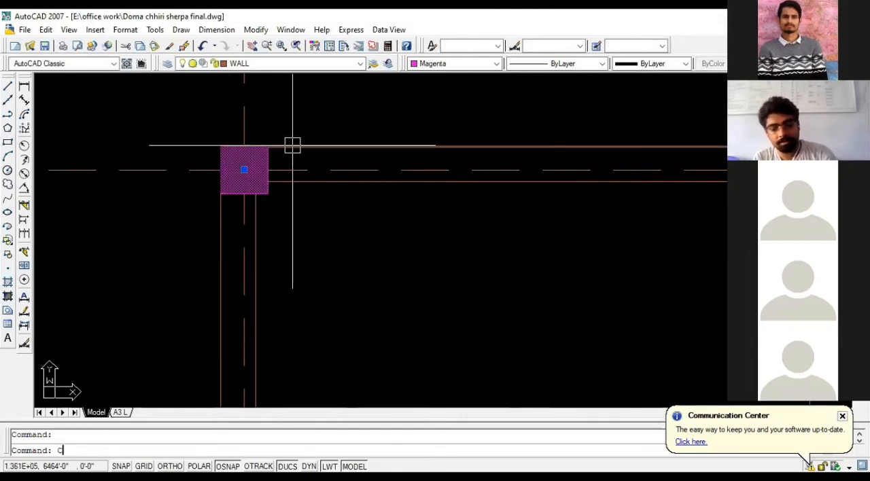
type("O")
key("Return")
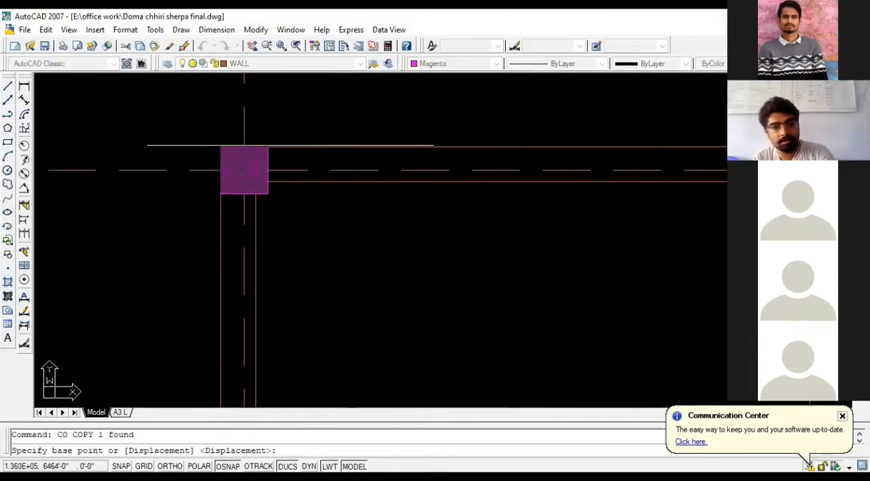
left_click(220, 145)
scroll(98, 159, "down", 1)
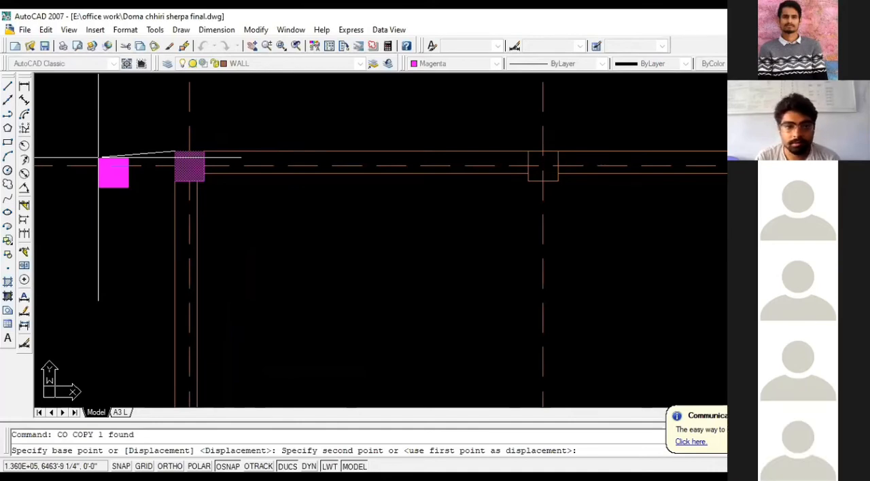
scroll(99, 158, "down", 3)
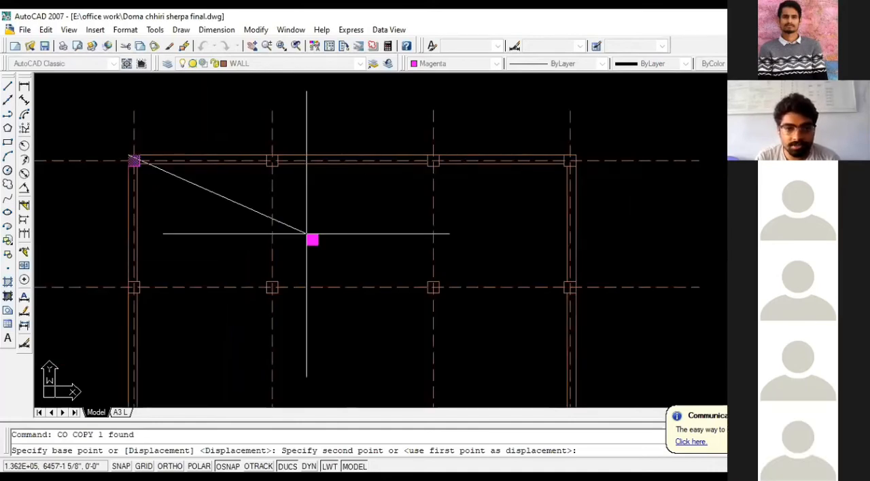
scroll(297, 236, "up", 5)
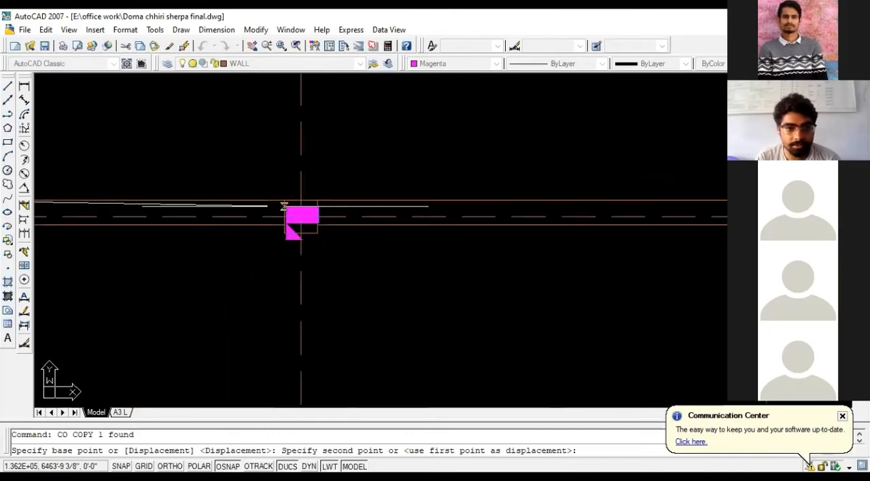
left_click(284, 205)
- Place further copies of the hatch in the top wall's third column square and the upper-right corner column square
scroll(208, 225, "down", 3)
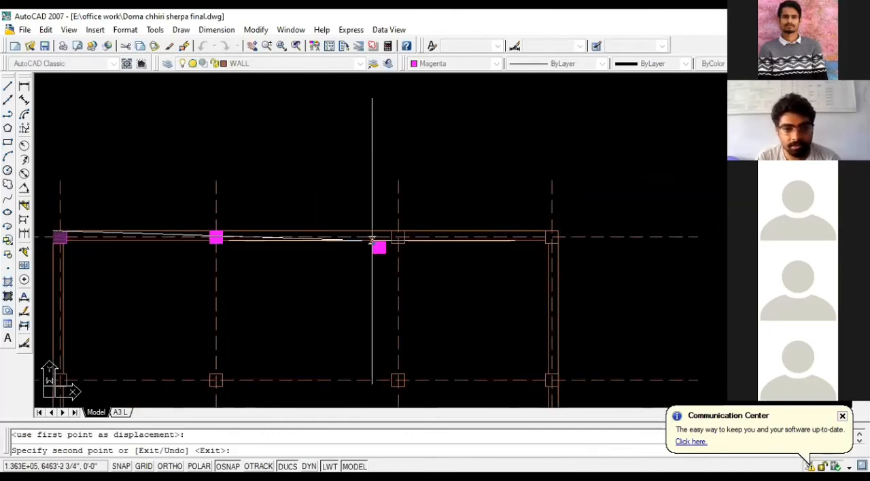
scroll(372, 238, "up", 3)
left_click(420, 212)
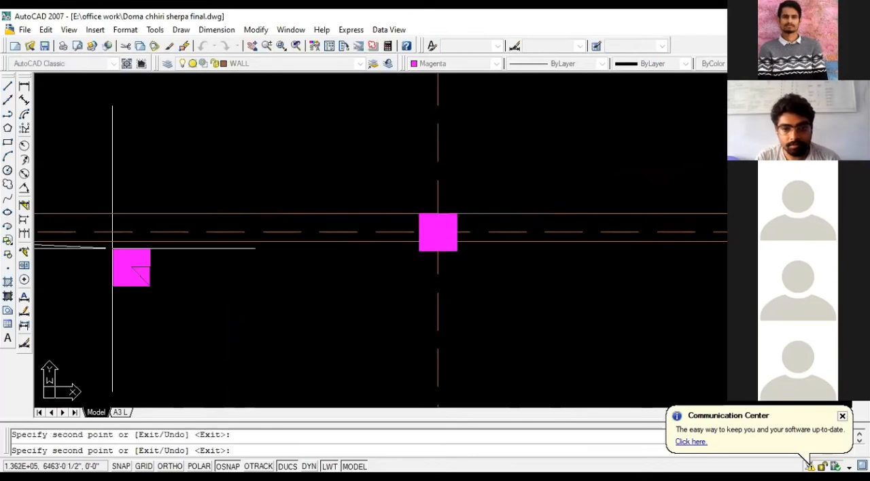
scroll(114, 249, "down", 4)
scroll(451, 241, "up", 6)
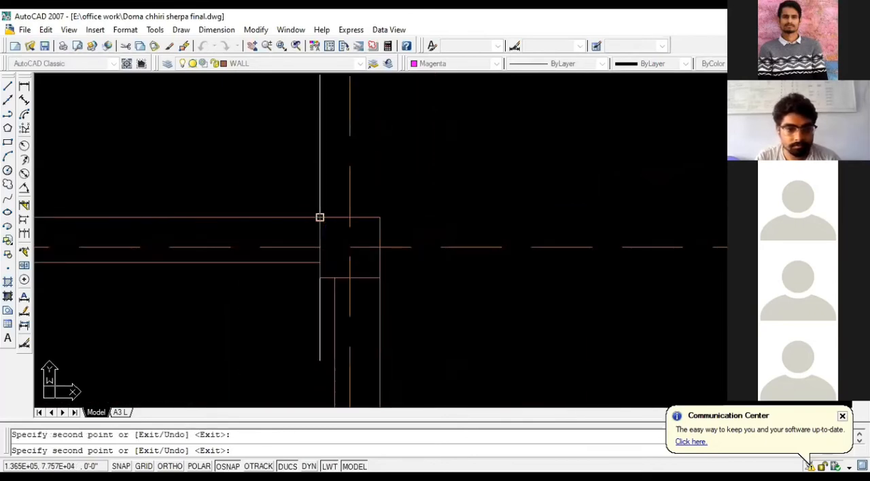
left_click(319, 218)
scroll(462, 224, "down", 4)
scroll(475, 231, "down", 3)
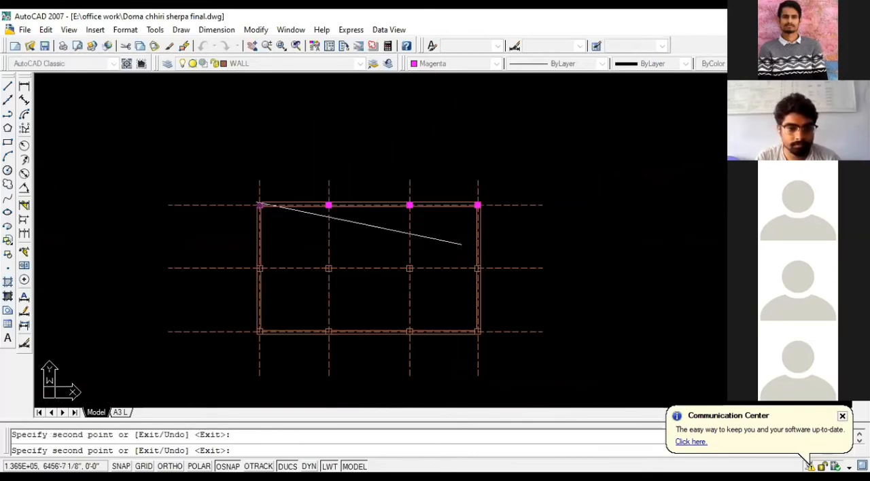
- With Ortho on, place further magenta hatch copies in the left and second column squares of the plan's middle row
scroll(269, 267, "up", 6)
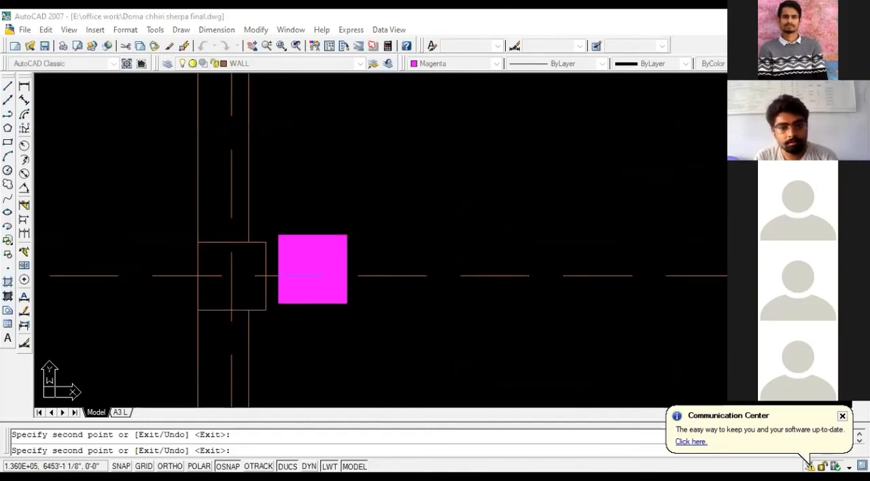
key("F8")
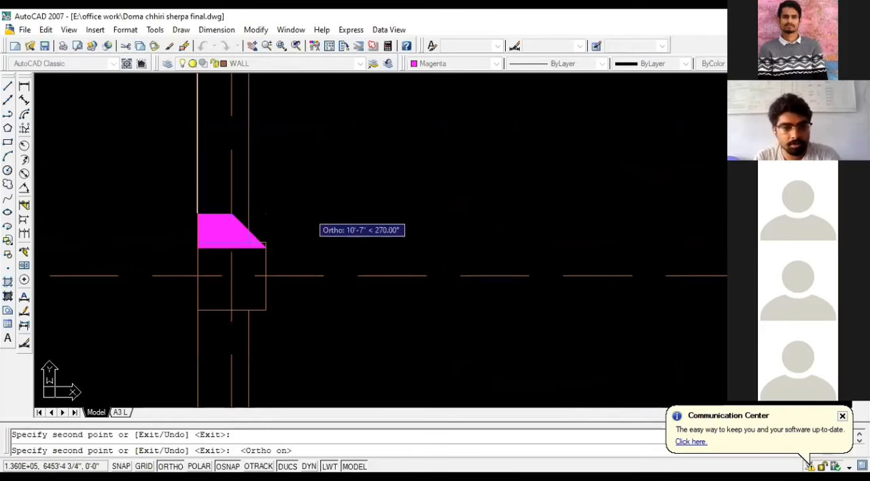
left_click(198, 242)
scroll(92, 247, "down", 4)
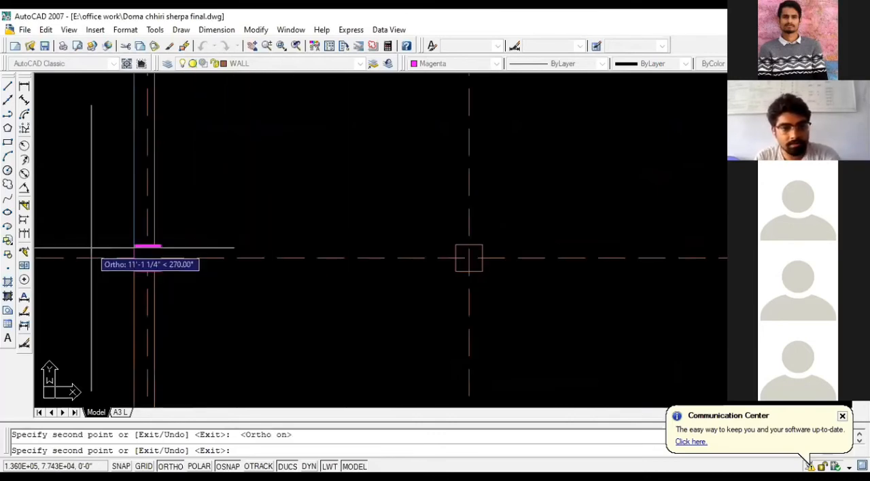
scroll(432, 245, "up", 3)
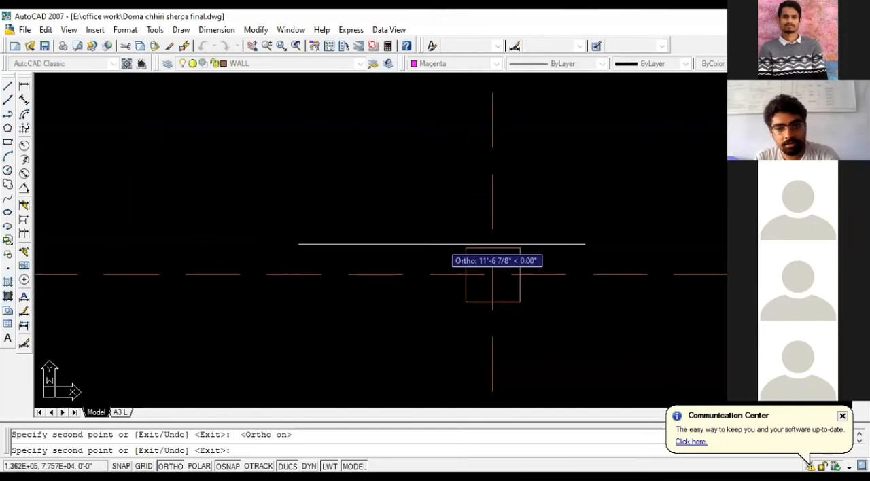
left_click(466, 248)
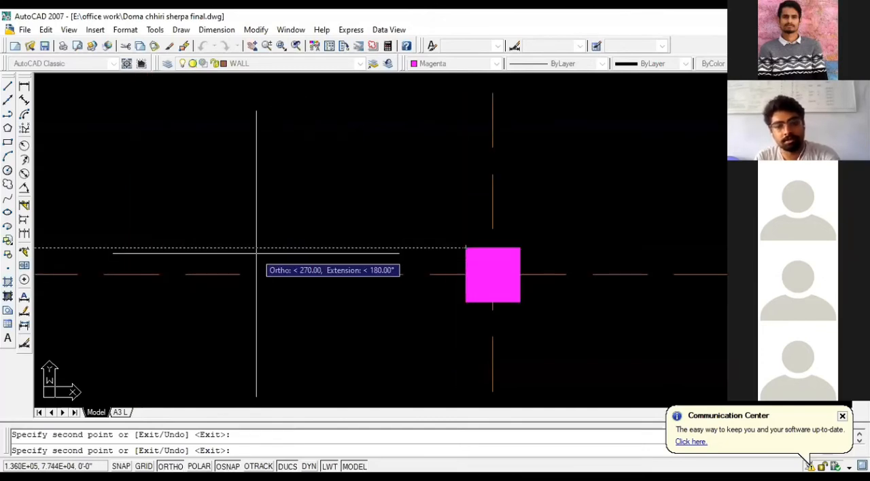
- Place magenta hatch copies in the third and right column squares of the middle row
scroll(269, 250, "down", 4)
scroll(336, 262, "down", 2)
left_click(337, 262)
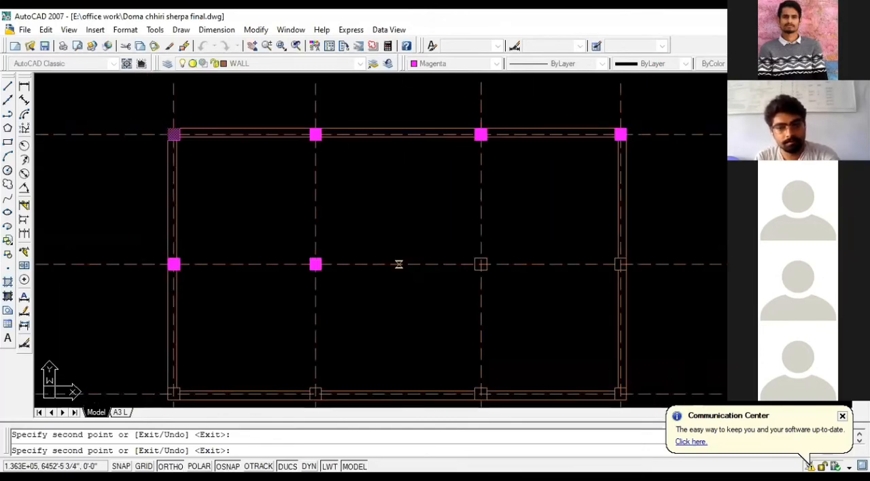
scroll(476, 265, "up", 4)
scroll(533, 251, "down", 3)
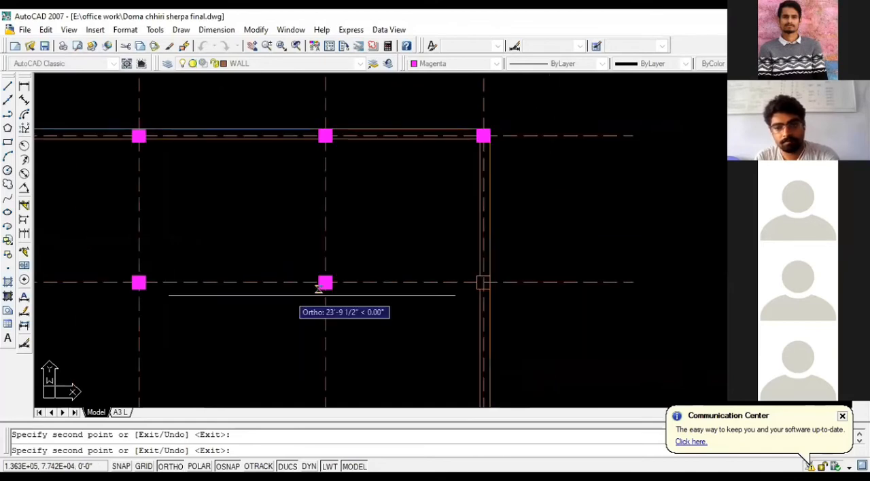
scroll(455, 277, "up", 2)
scroll(522, 266, "up", 4)
left_click(522, 266)
scroll(522, 266, "down", 3)
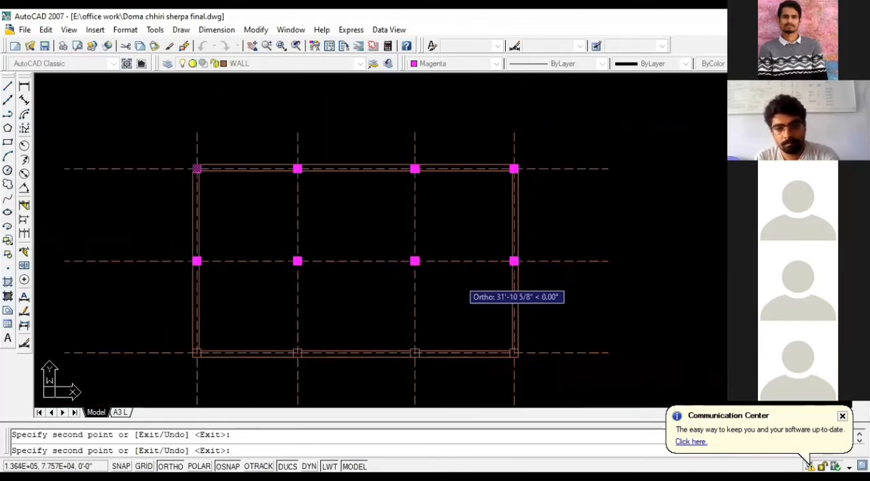
- Place magenta hatch copies in the lower-left corner column square and the second column square of the bottom wall
scroll(197, 351, "up", 5)
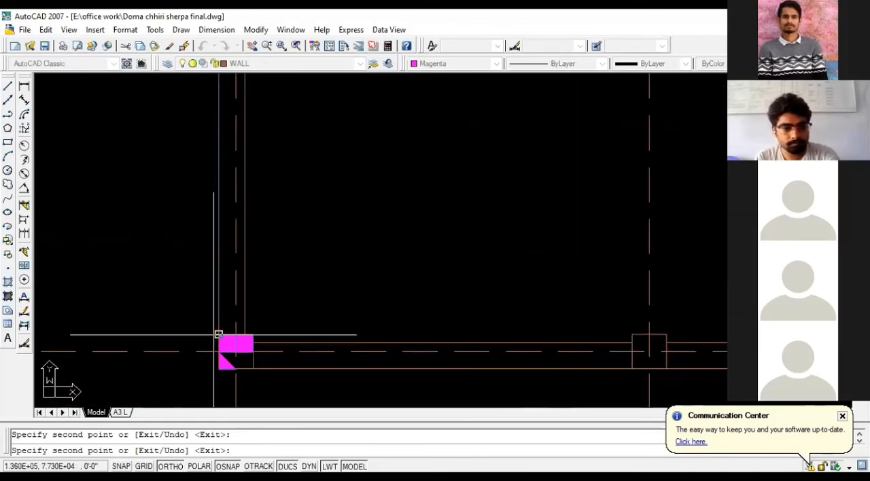
left_click(219, 352)
scroll(219, 352, "down", 3)
scroll(172, 340, "up", 4)
scroll(100, 343, "up", 3)
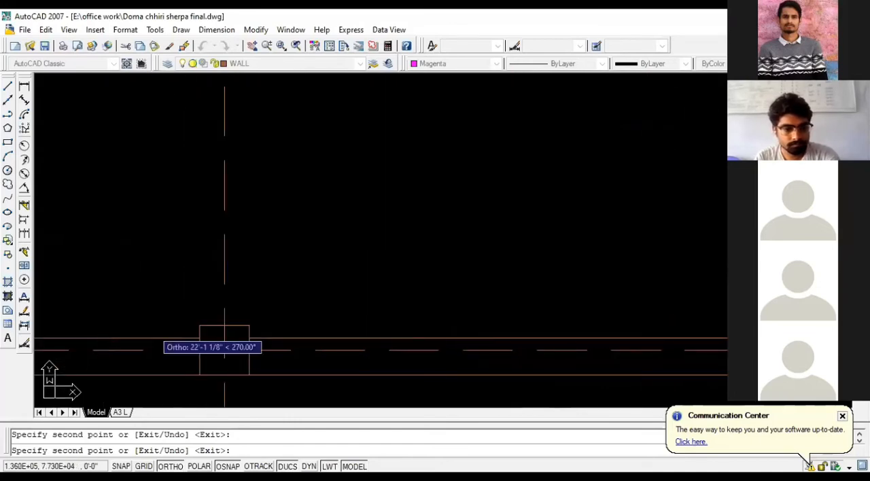
left_click(198, 326)
- Place magenta hatch copies in the bottom wall's third column square and the lower-right corner square, and end the copying
scroll(169, 325, "down", 4)
scroll(532, 333, "up", 3)
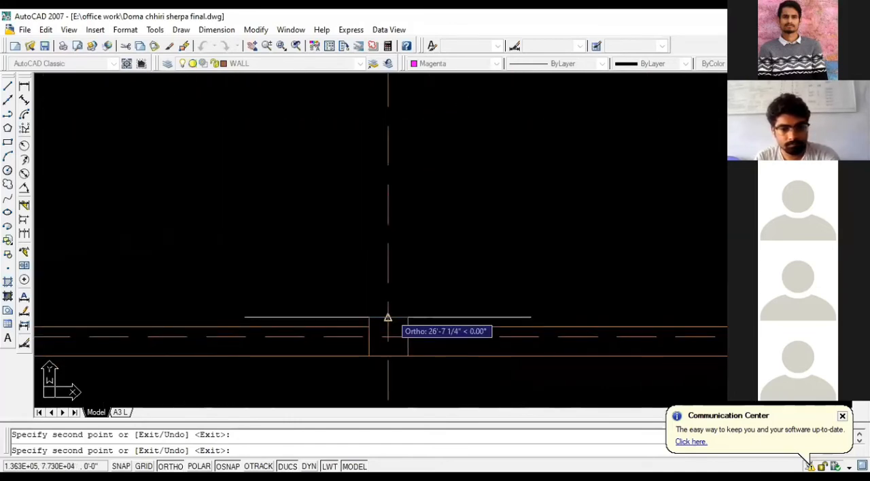
left_click(368, 327)
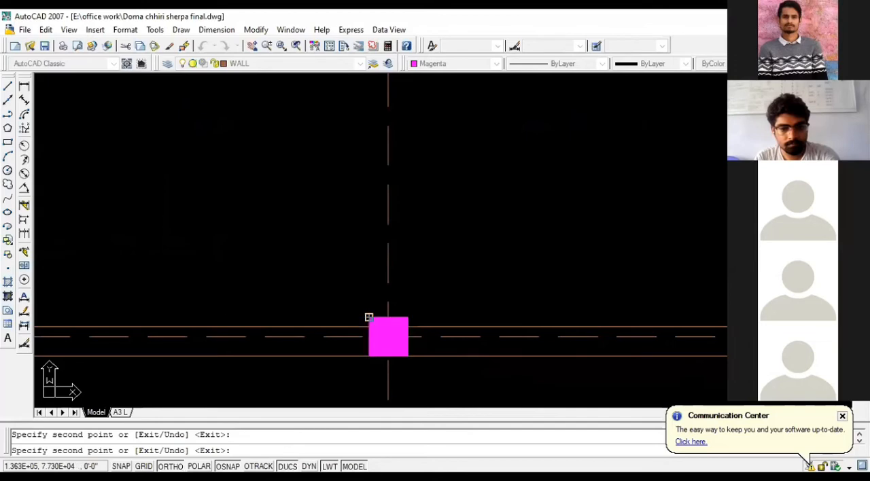
scroll(368, 319, "down", 3)
scroll(223, 320, "up", 2)
left_click(352, 333)
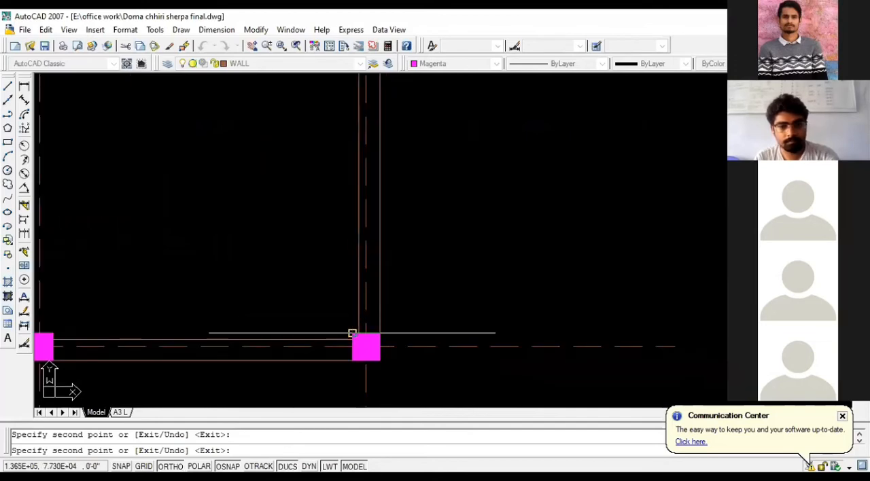
key("Escape")
scroll(479, 356, "down", 4)
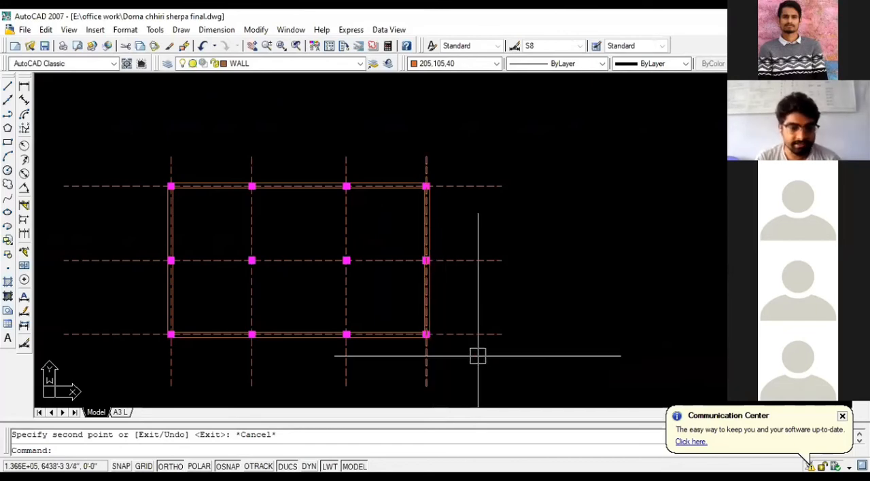
- Undo the hatch copies and delete the original magenta hatch from the upper-left corner column square
scroll(136, 334, "up", 3)
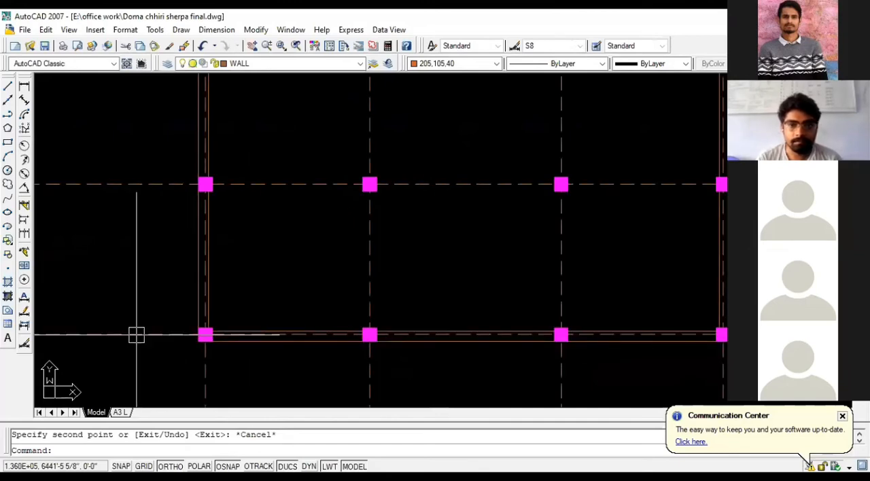
scroll(342, 233, "down", 2)
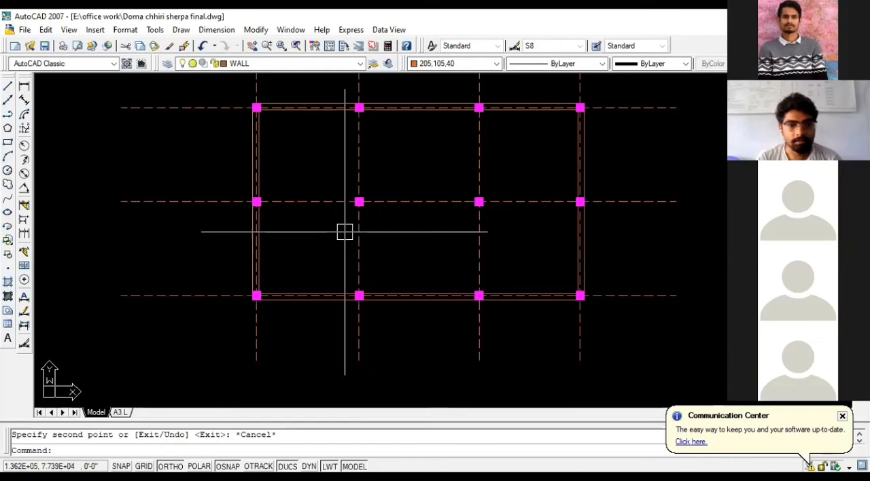
key("ctrl+z")
key("ctrl+z")
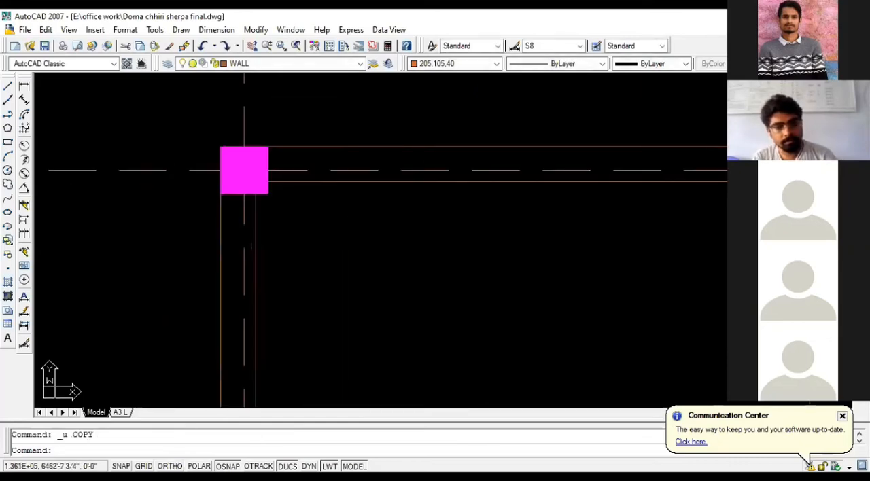
scroll(312, 210, "up", 4)
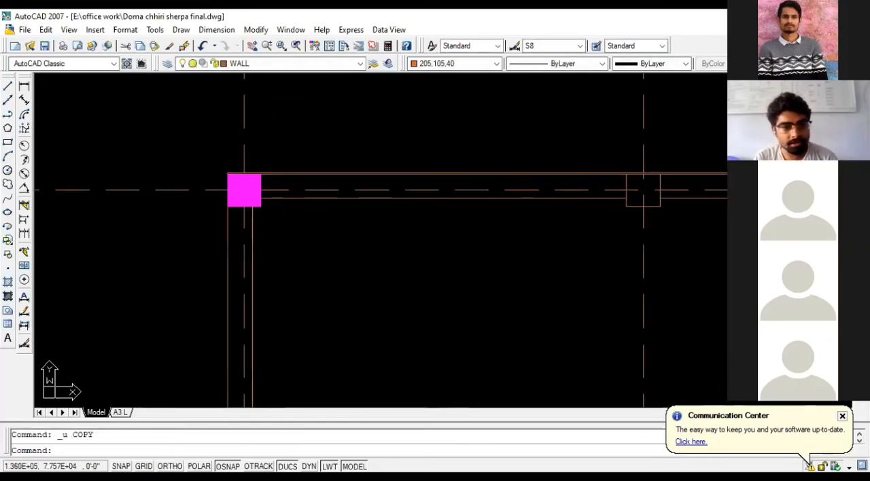
scroll(231, 182, "up", 1)
left_click(234, 185)
key("Delete")
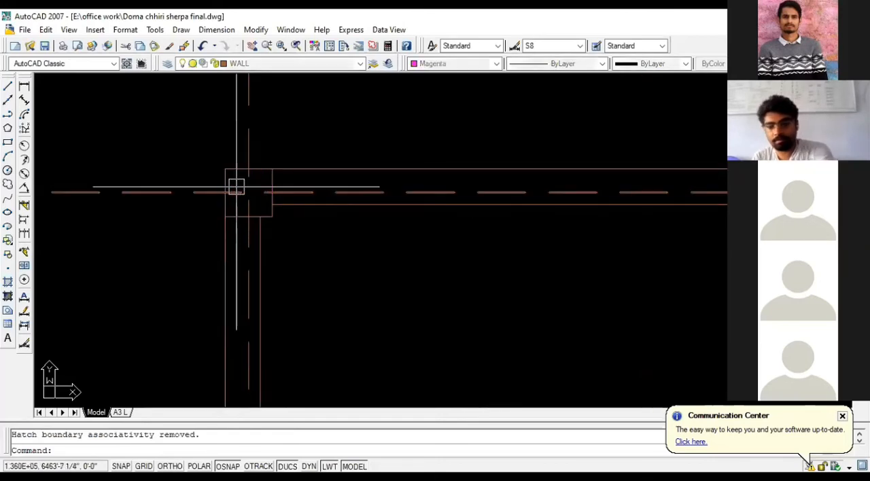
- Make H-HATCH the current layer
scroll(204, 157, "down", 3)
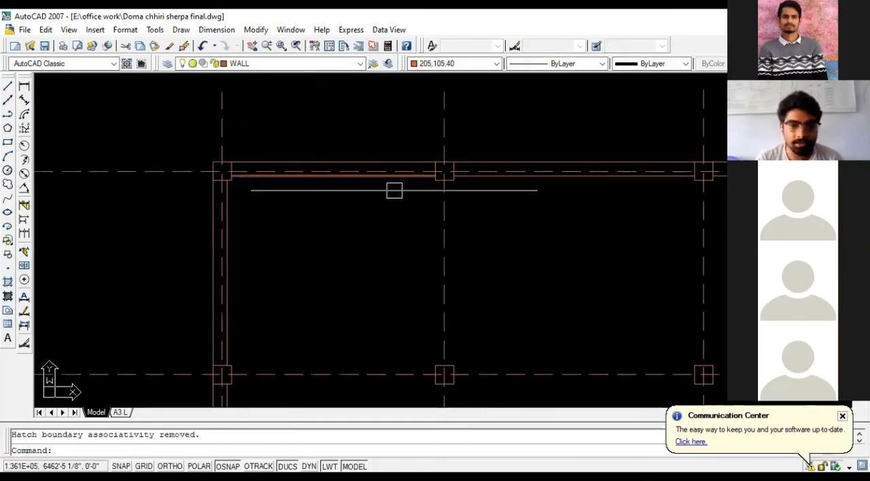
scroll(394, 190, "down", 2)
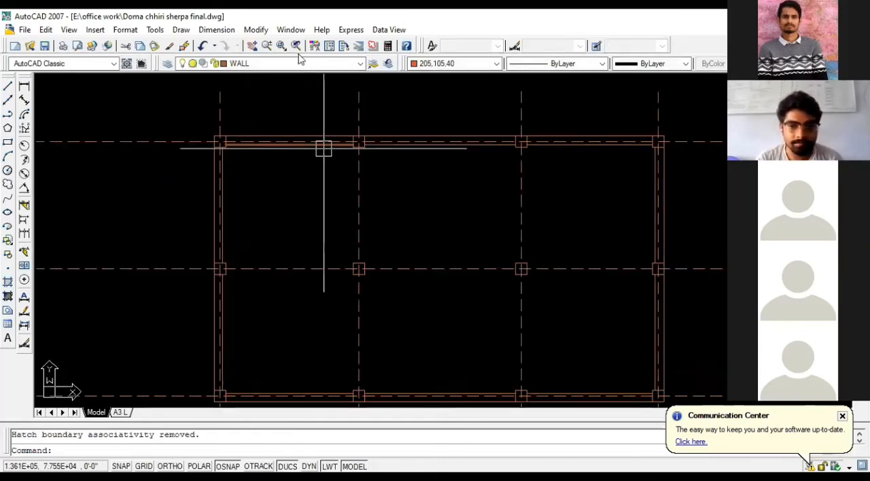
left_click(358, 64)
key("h")
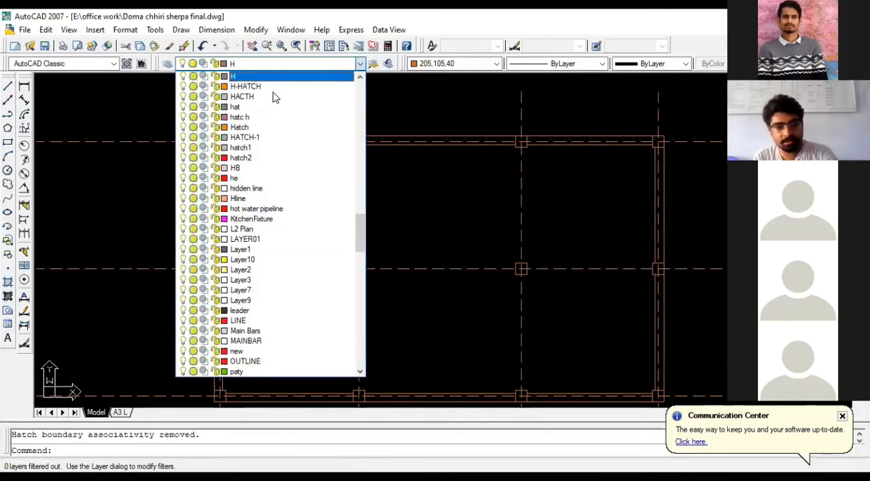
left_click(245, 86)
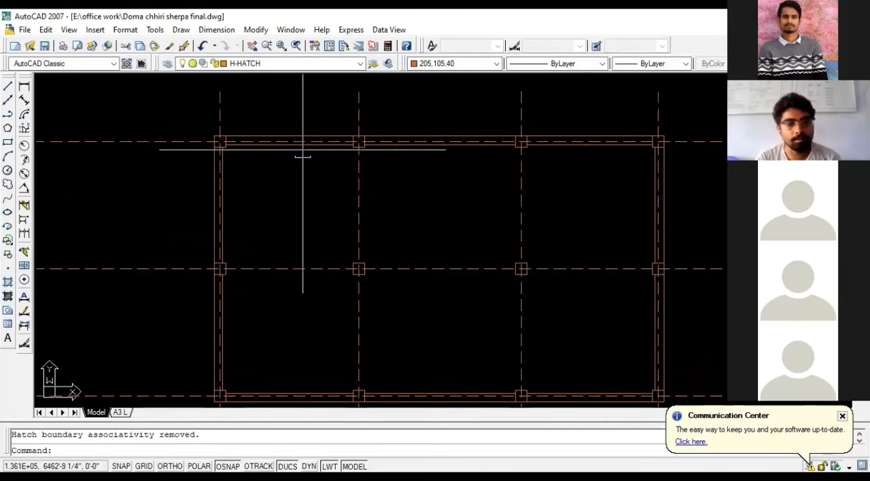
- Start a new hatch and browse the predefined pattern palette, keeping the SOLID pattern
scroll(239, 136, "up", 3)
scroll(245, 127, "up", 2)
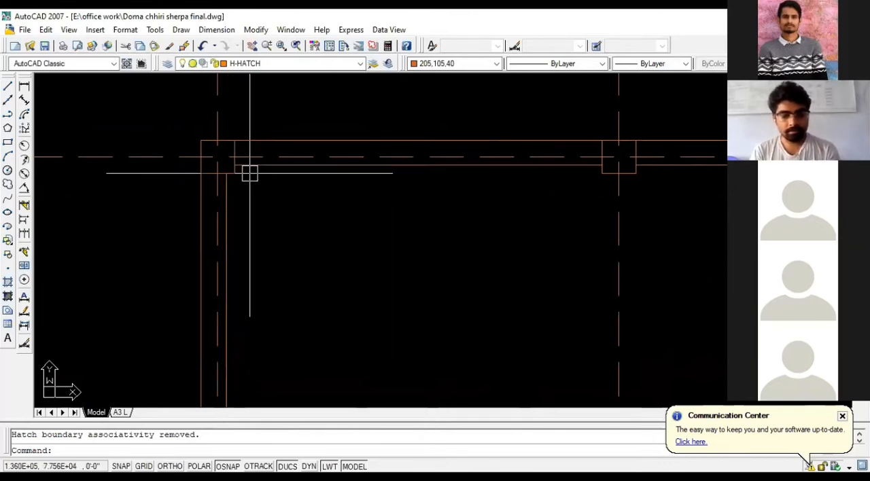
key("Return")
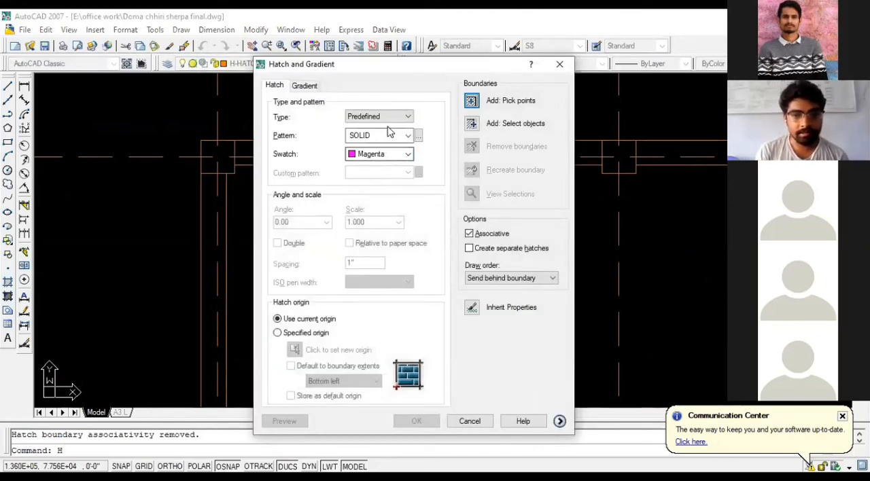
left_click(408, 135)
left_click(406, 145)
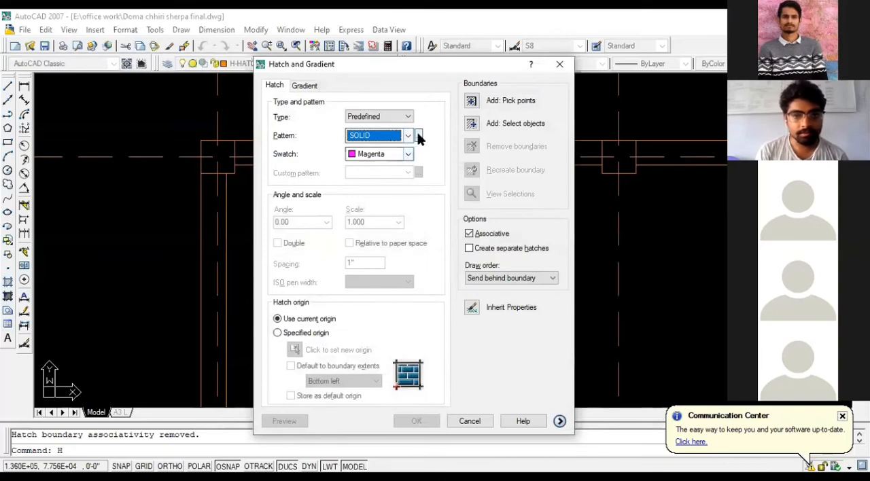
left_click(418, 136)
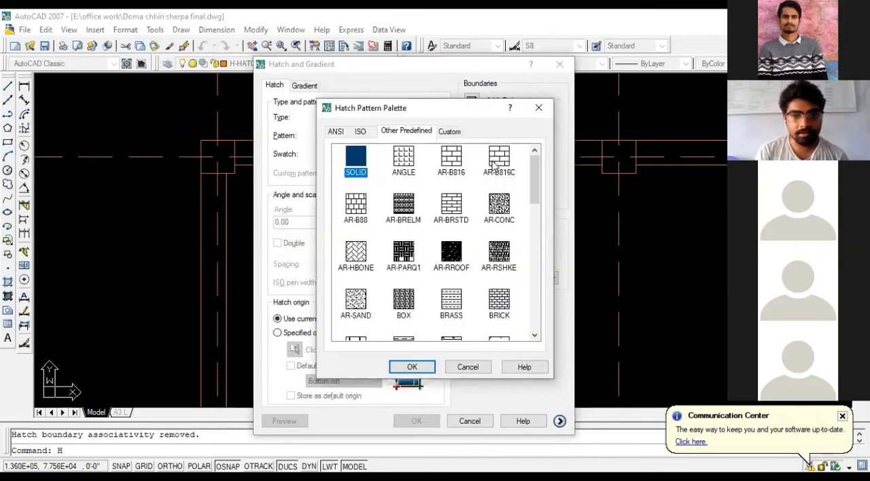
left_click(539, 108)
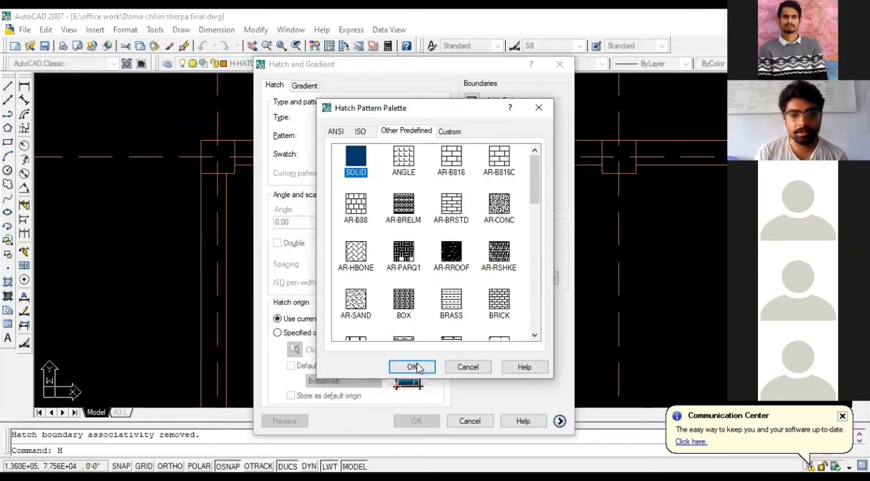
- Switch the fill to a two-color gradient in blue and pale yellow with the straight linear pattern
left_click(304, 86)
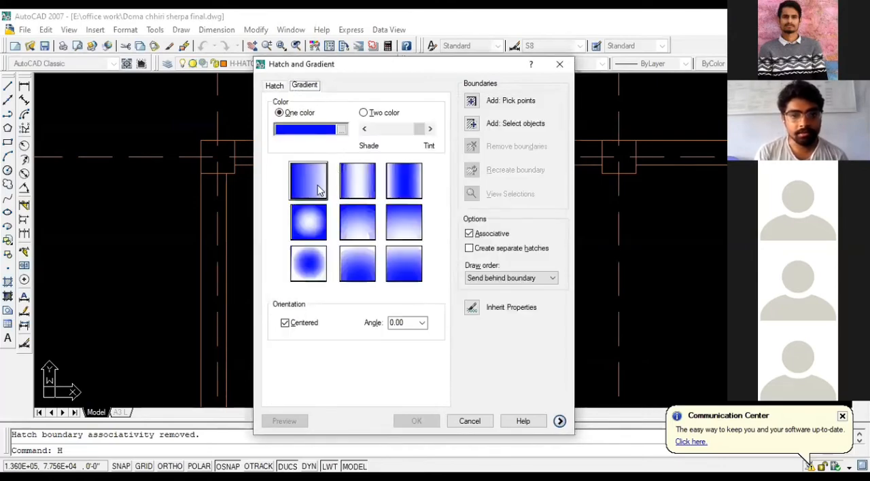
left_click(318, 191)
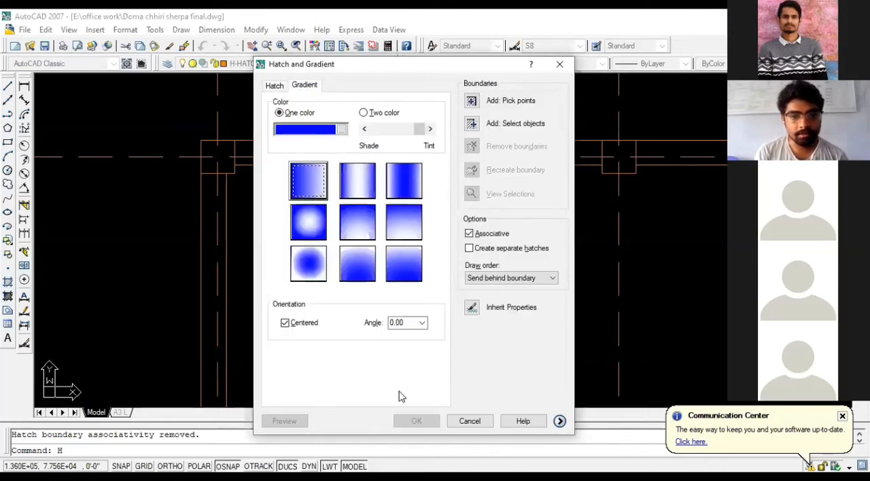
left_click(377, 112)
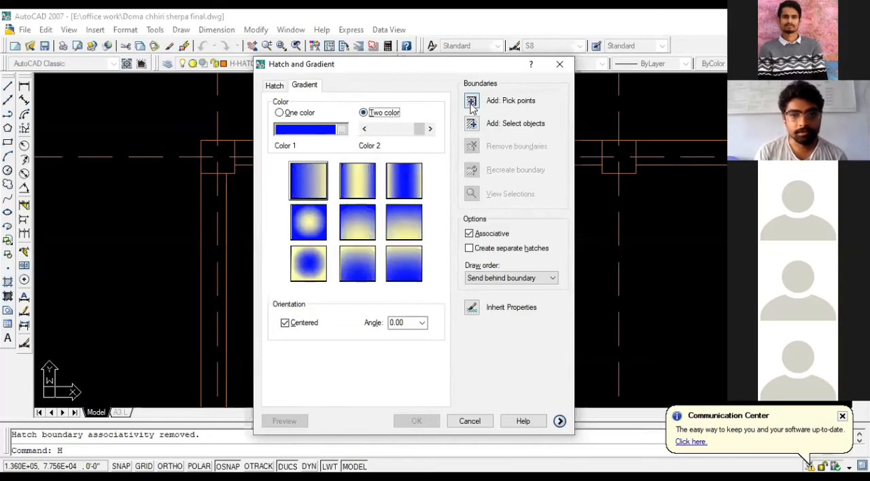
- Fill the upper-left corner column square with the gradient by picking a point inside it
left_click(471, 101)
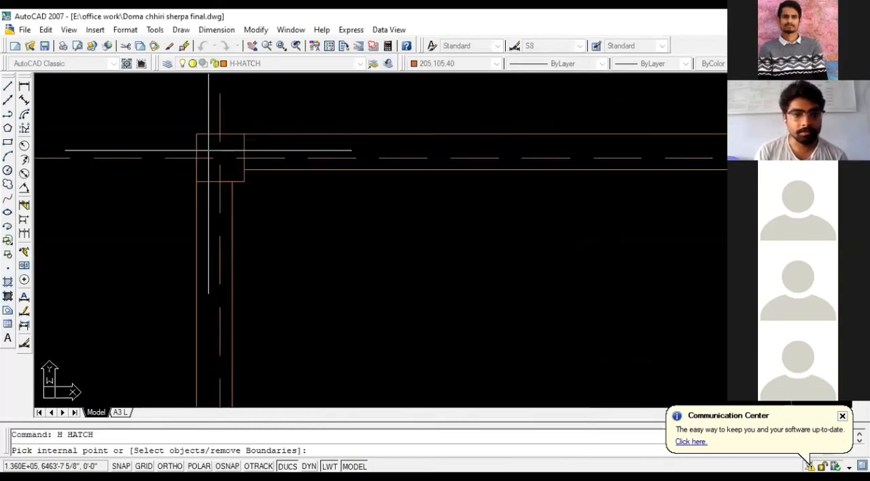
left_click(208, 150)
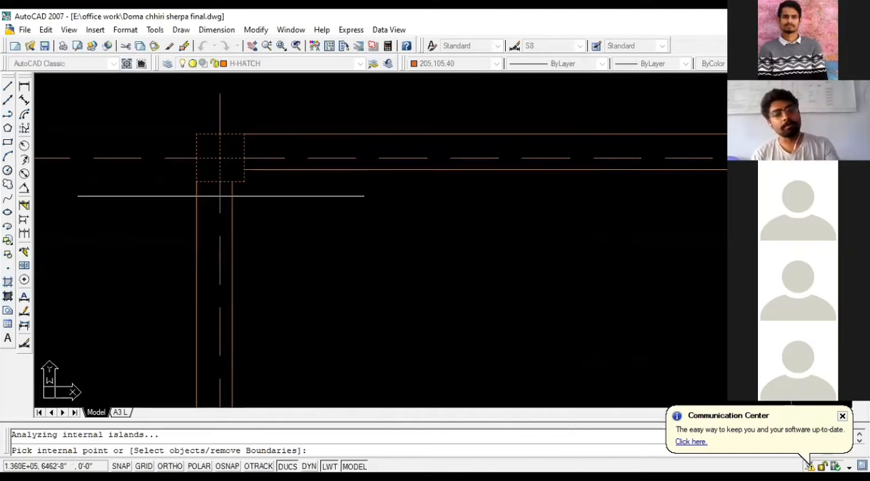
scroll(207, 161, "up", 1)
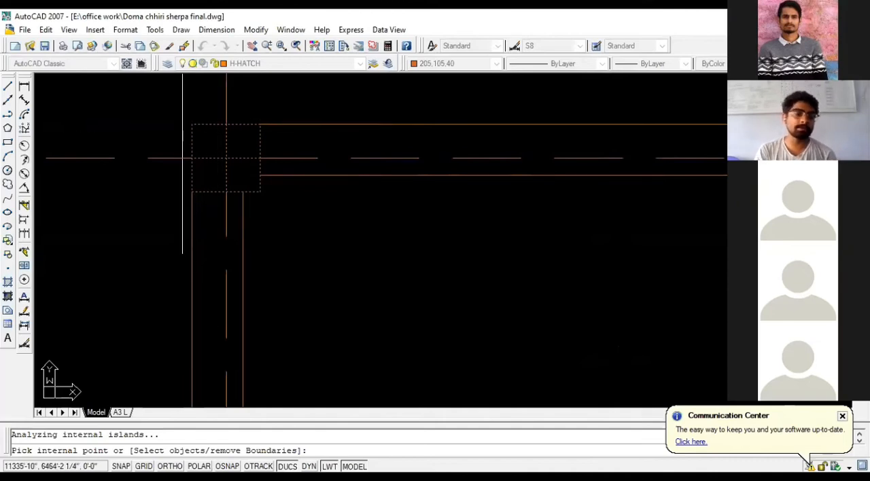
scroll(214, 160, "down", 2)
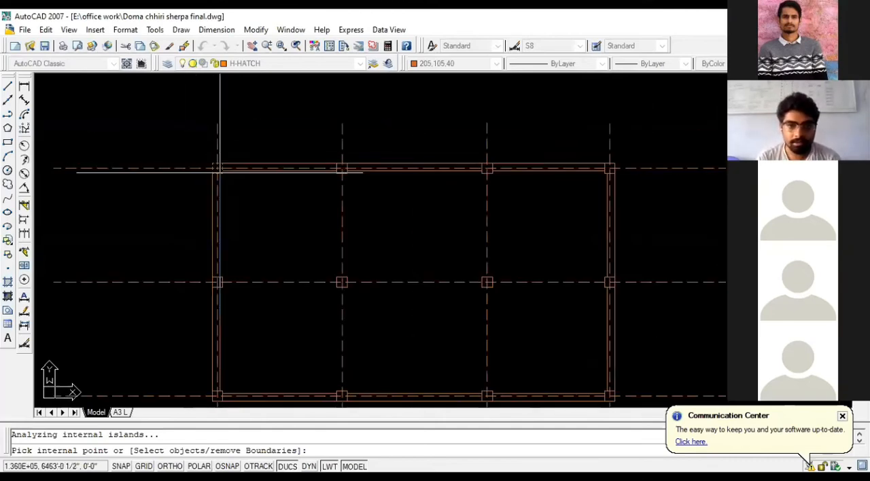
scroll(220, 172, "up", 2)
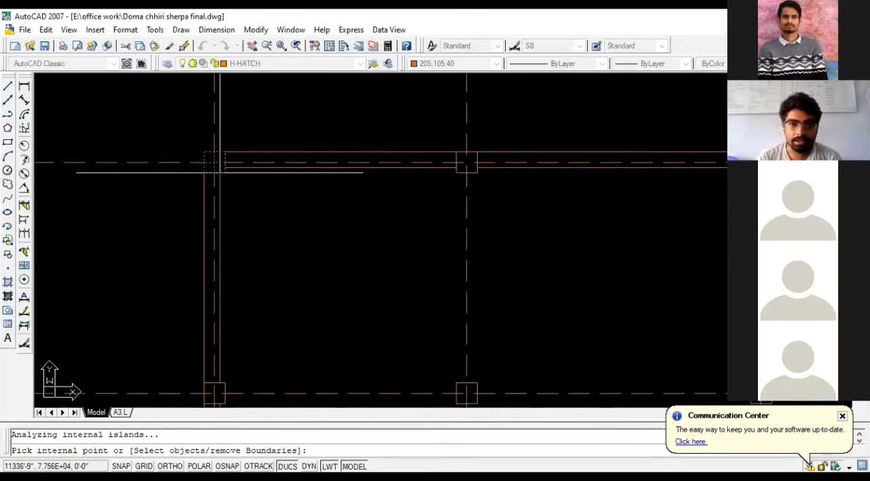
scroll(219, 172, "down", 1)
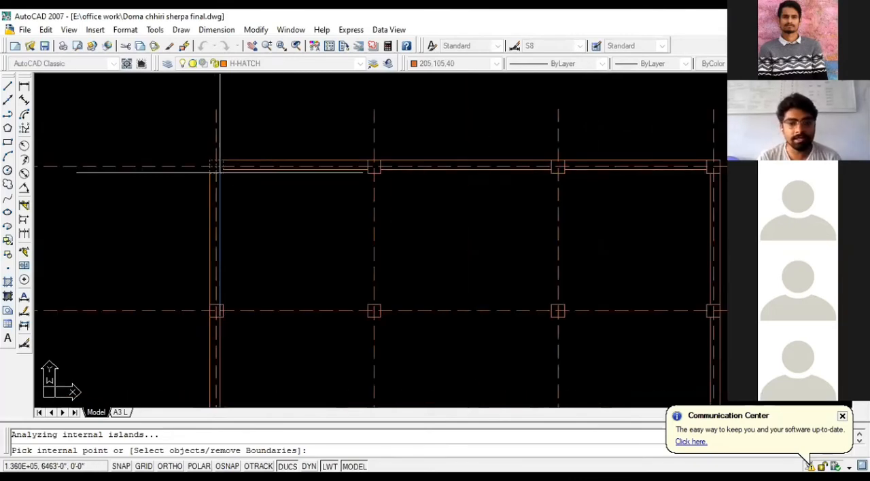
scroll(219, 172, "down", 1)
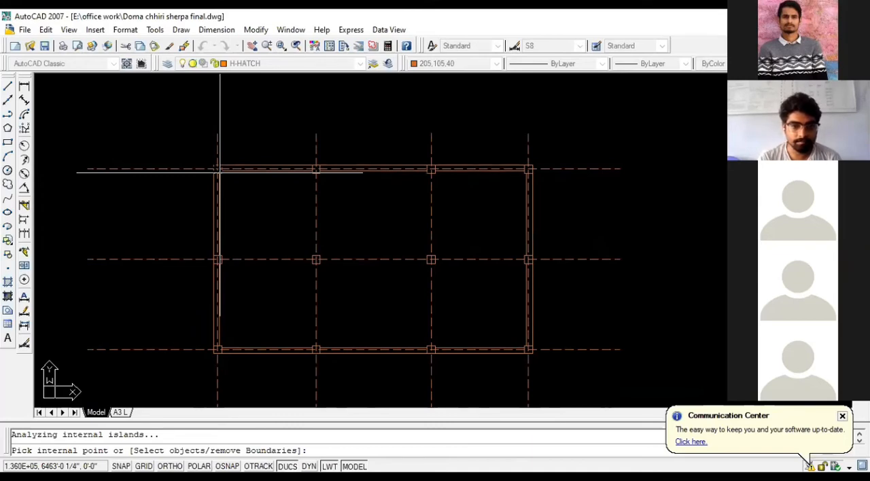
scroll(229, 177, "up", 2)
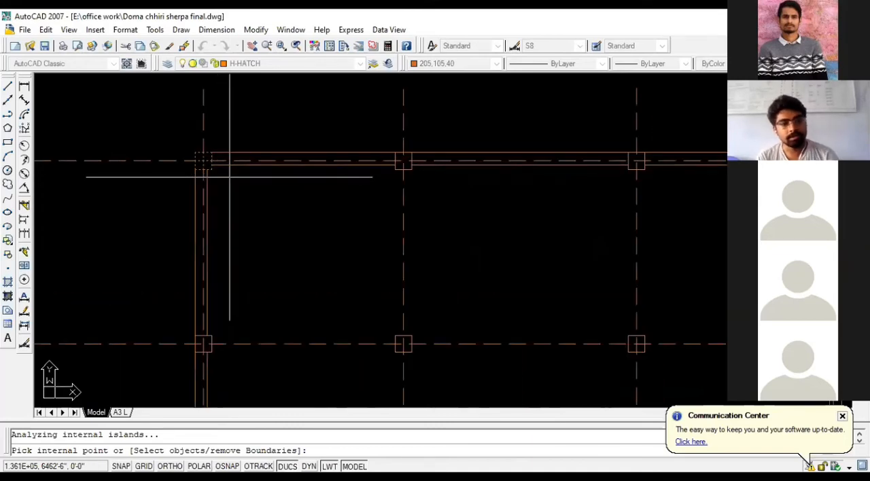
key("Return")
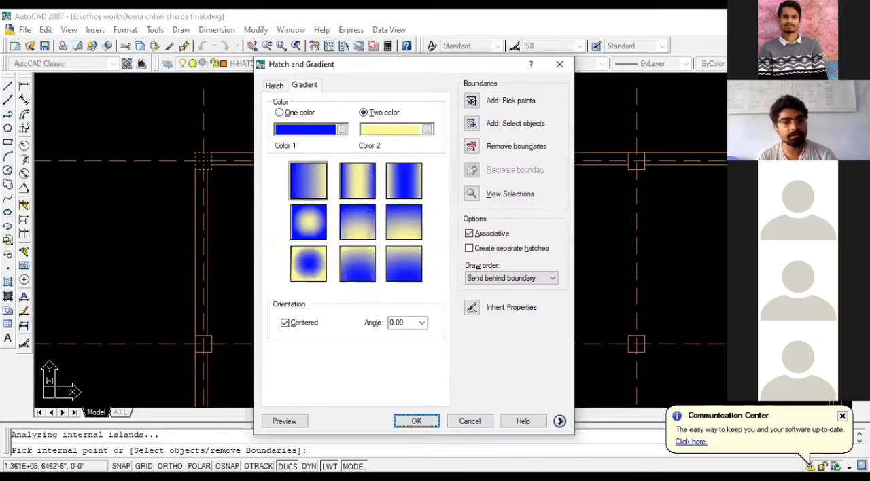
key("Return")
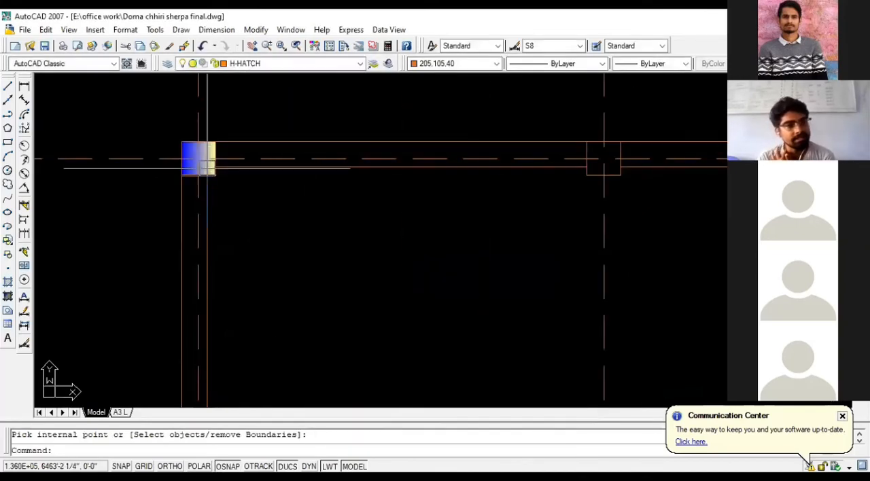
scroll(208, 167, "up", 1)
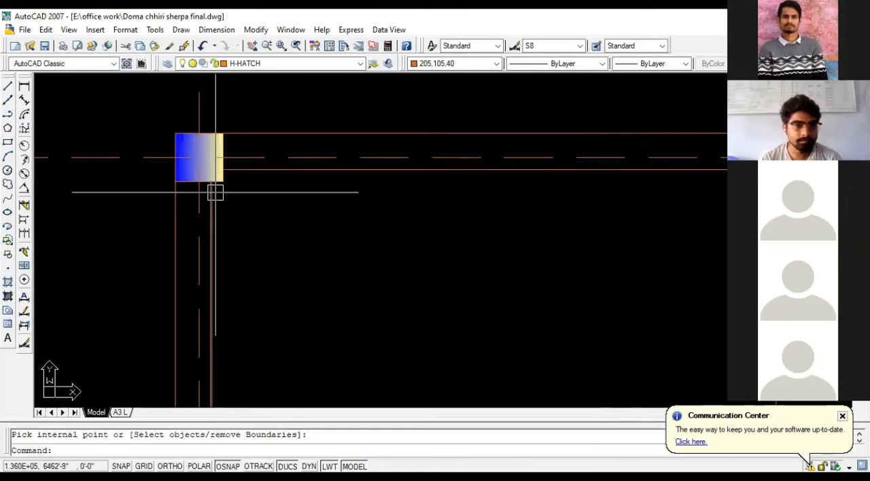
left_click(189, 146)
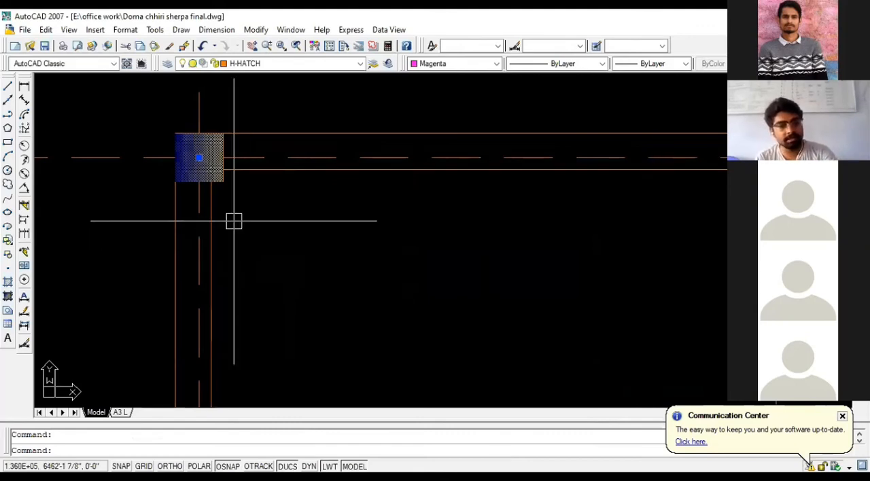
key("Escape")
left_click(190, 143)
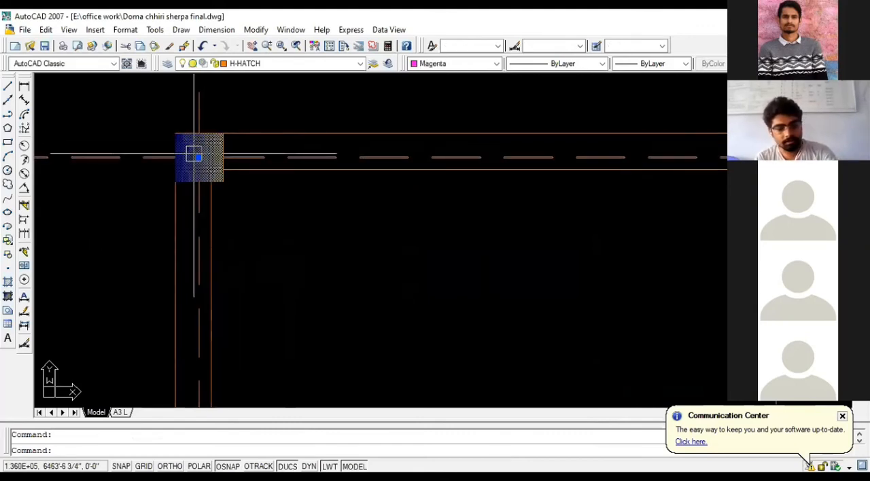
type("CO")
key("Return")
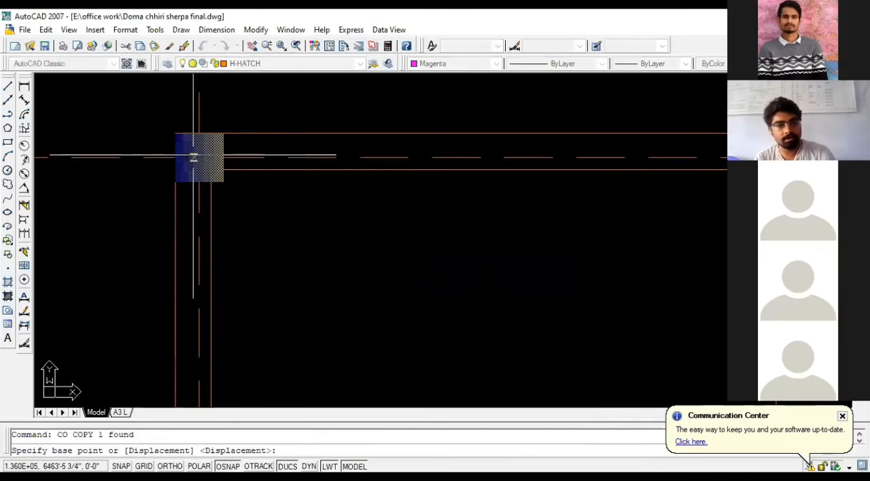
left_click(175, 134)
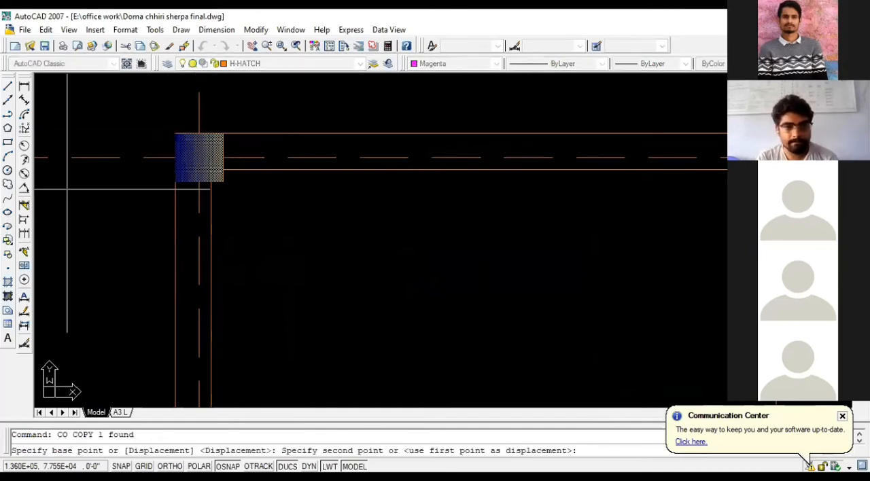
scroll(120, 188, "down", 3)
scroll(302, 117, "down", 1)
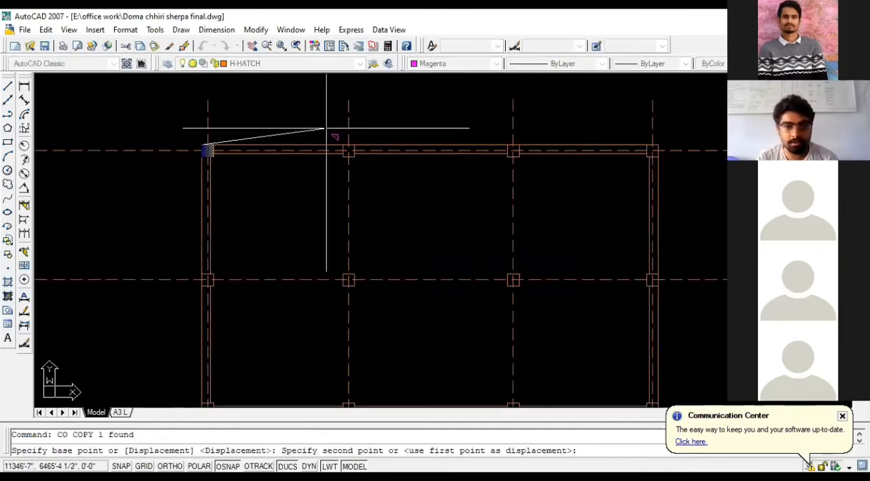
scroll(332, 132, "up", 2)
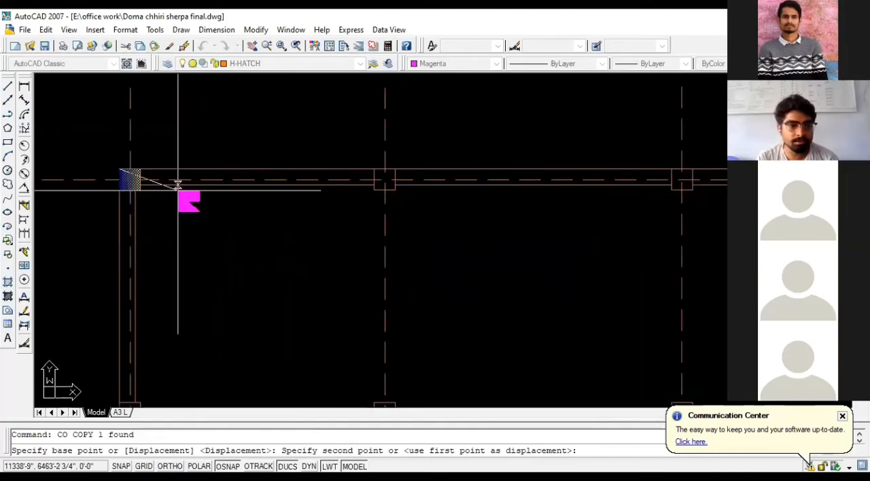
scroll(160, 178, "up", 6)
scroll(147, 138, "down", 5)
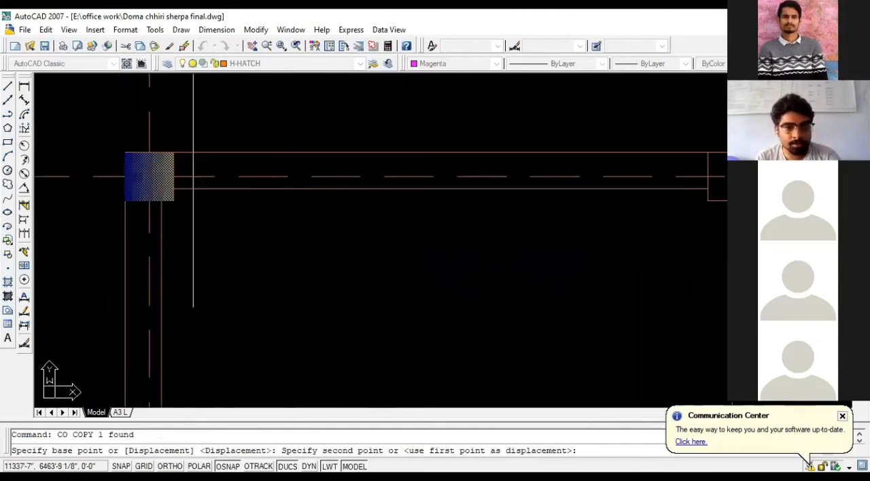
scroll(431, 146, "up", 4)
scroll(431, 143, "down", 4)
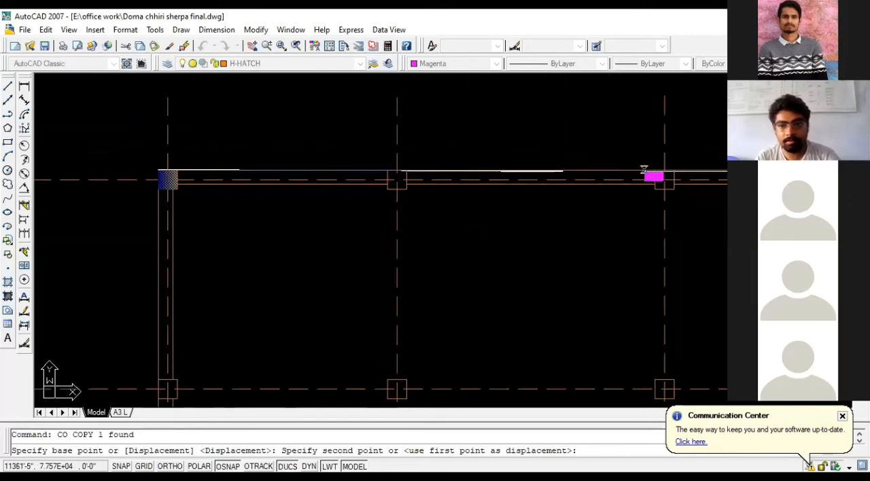
key("Escape")
- Copy the gradient hatch from its lower-left corner into the second column square of the top wall
scroll(464, 188, "down", 2)
scroll(394, 163, "up", 5)
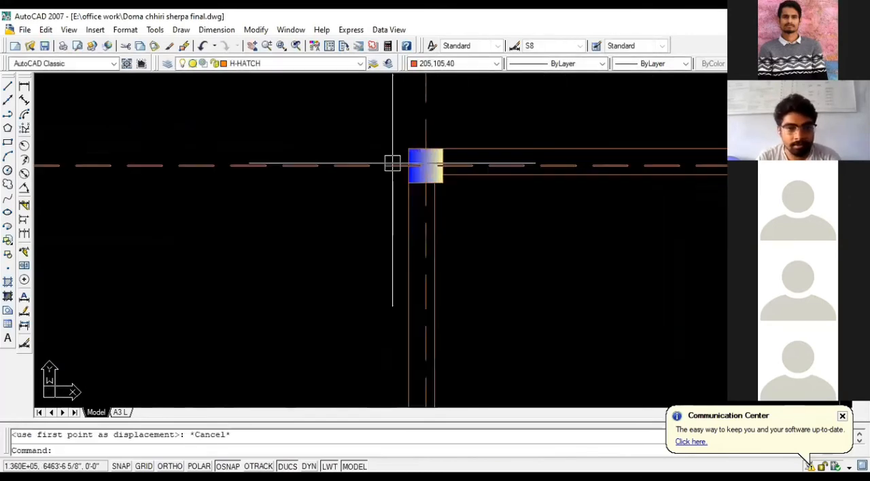
left_click(430, 154)
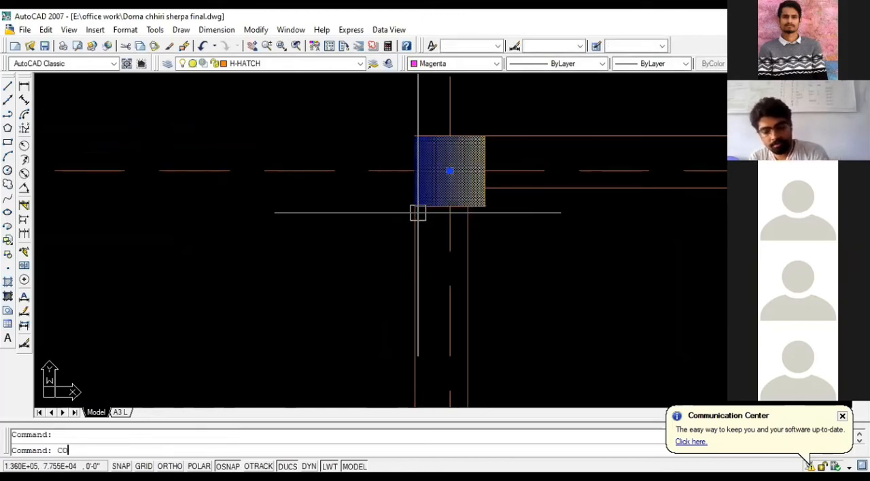
type("CO")
key("Return")
left_click(416, 206)
scroll(252, 234, "down", 3)
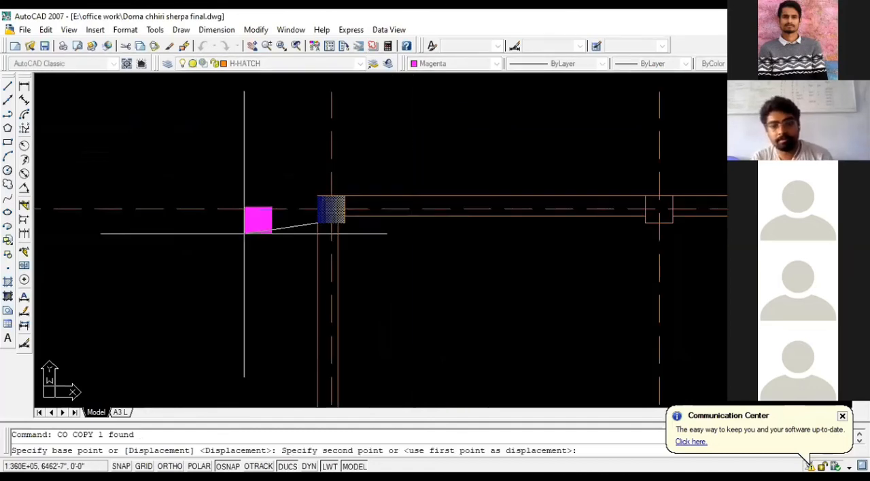
scroll(244, 233, "down", 3)
scroll(451, 223, "up", 2)
scroll(501, 229, "up", 4)
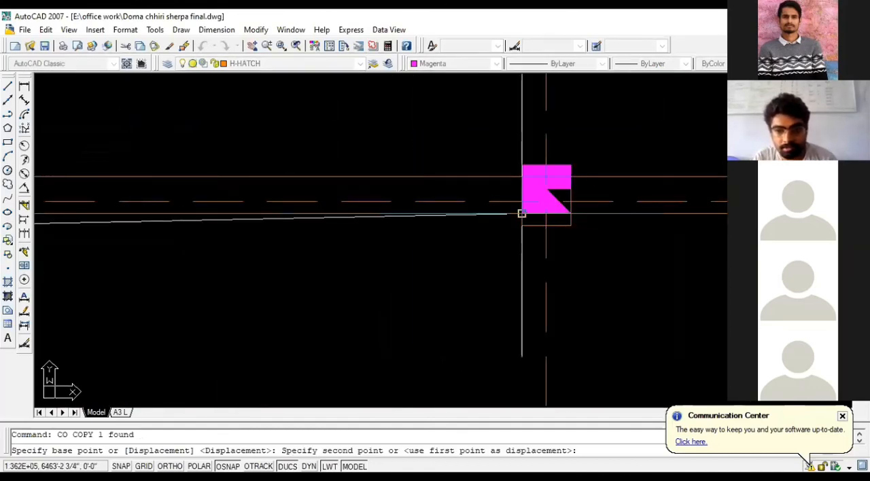
left_click(522, 214)
- Place gradient hatch copies in the top wall's third column square and the upper-right corner square, and end the copying
scroll(282, 216, "down", 4)
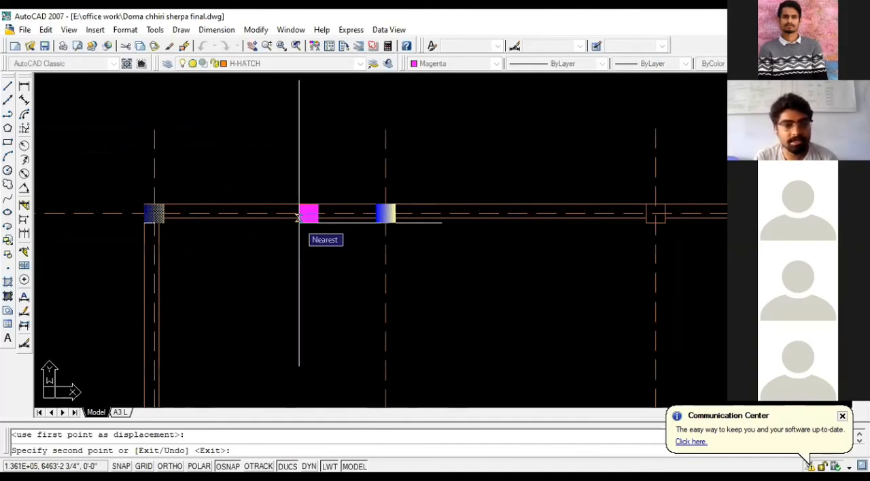
scroll(297, 216, "down", 2)
scroll(486, 228, "up", 6)
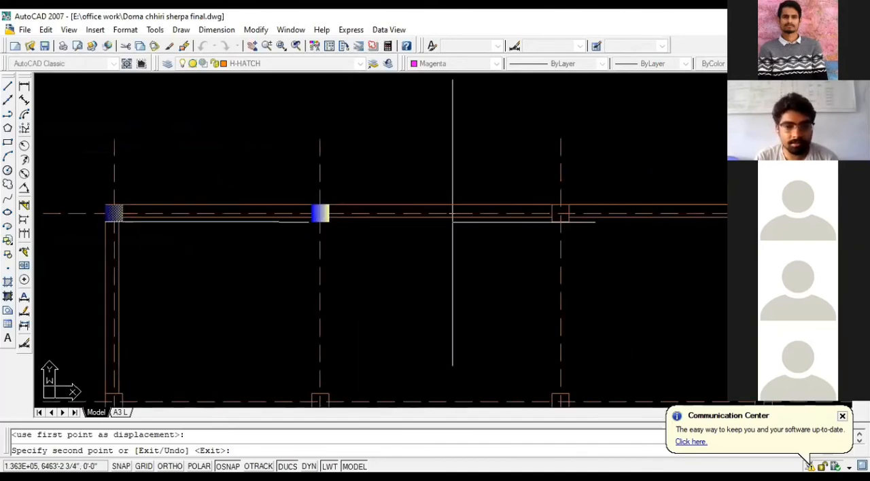
left_click(478, 236)
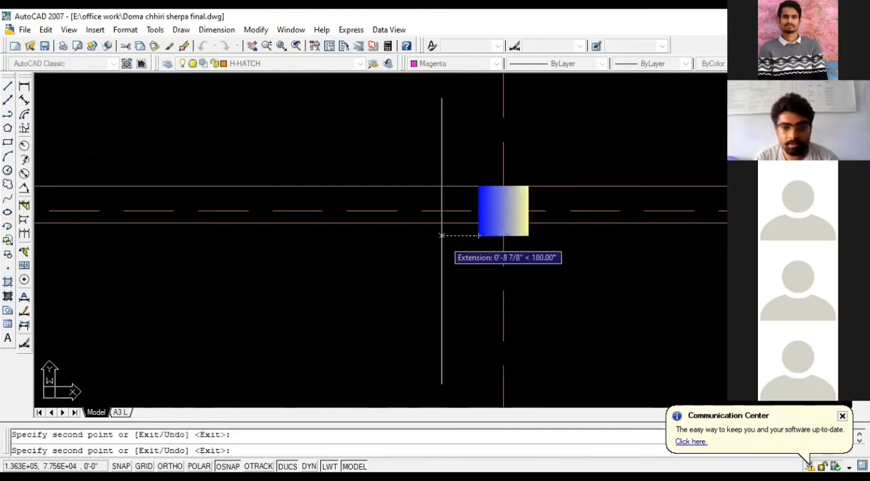
scroll(248, 213, "down", 3)
scroll(500, 214, "up", 4)
scroll(501, 214, "up", 2)
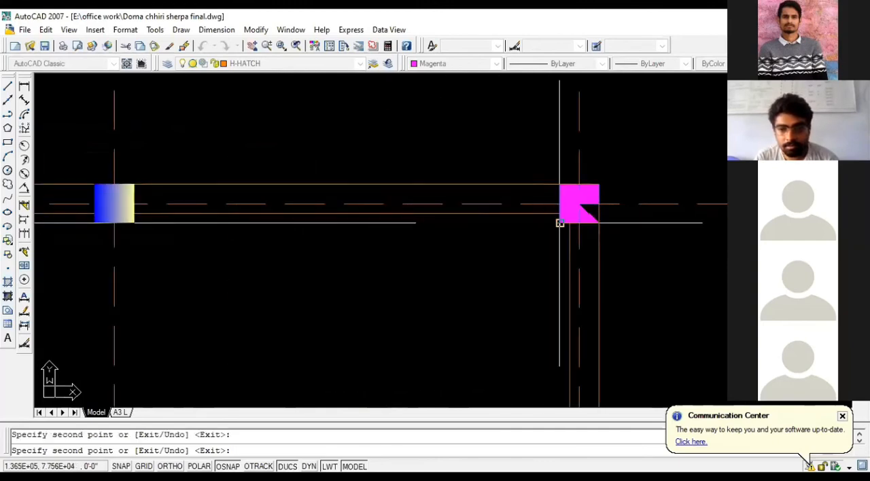
left_click(559, 224)
scroll(418, 224, "down", 2)
key("Escape")
- Fill the left wall's middle column square with a SOLID magenta hatch by picking a point inside it
scroll(499, 204, "down", 3)
scroll(100, 307, "up", 2)
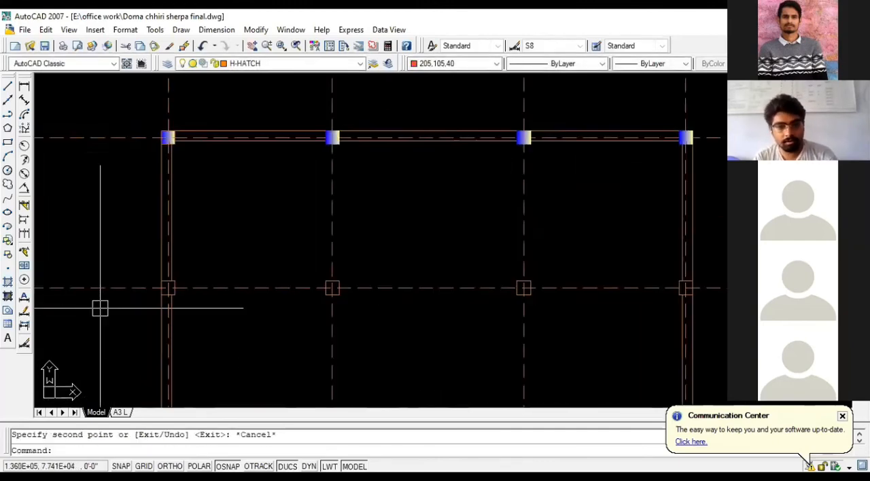
type("E")
key("Return")
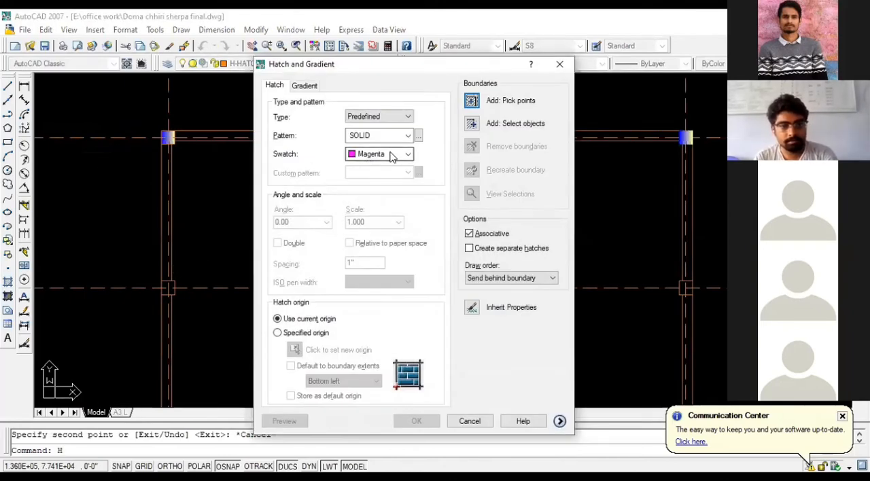
left_click(471, 100)
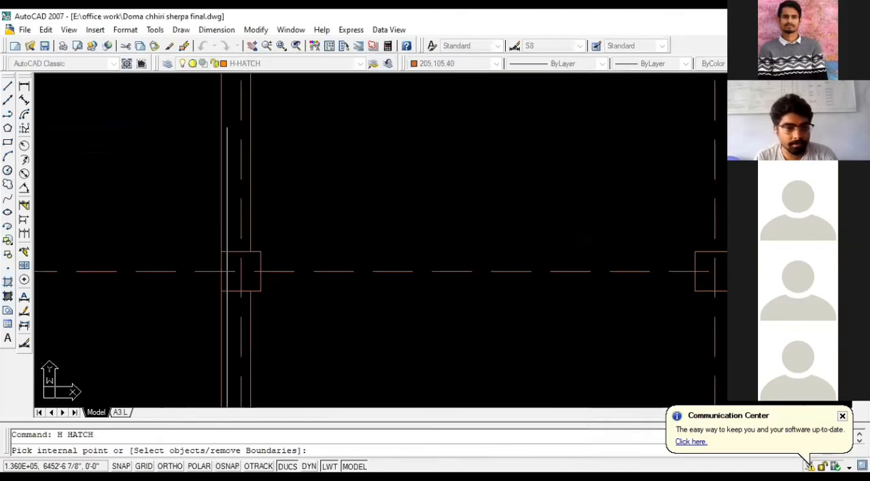
left_click(236, 261)
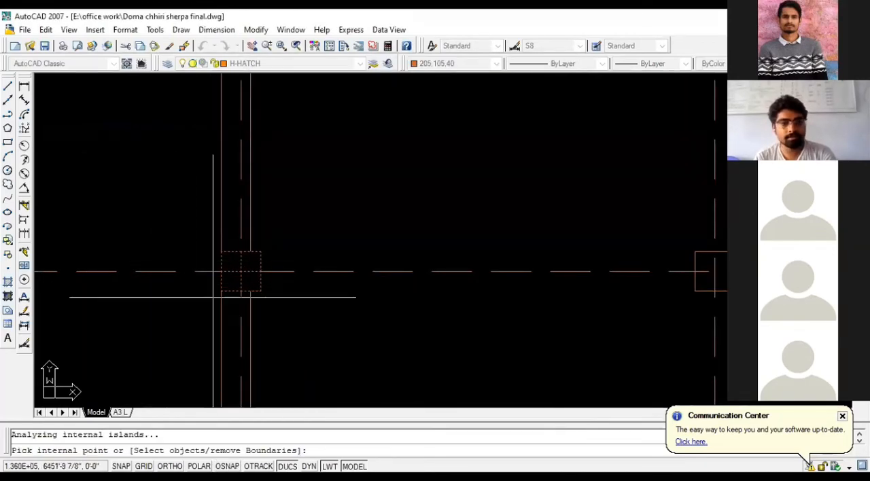
key("Return")
scroll(301, 313, "down", 3)
scroll(282, 309, "up", 2)
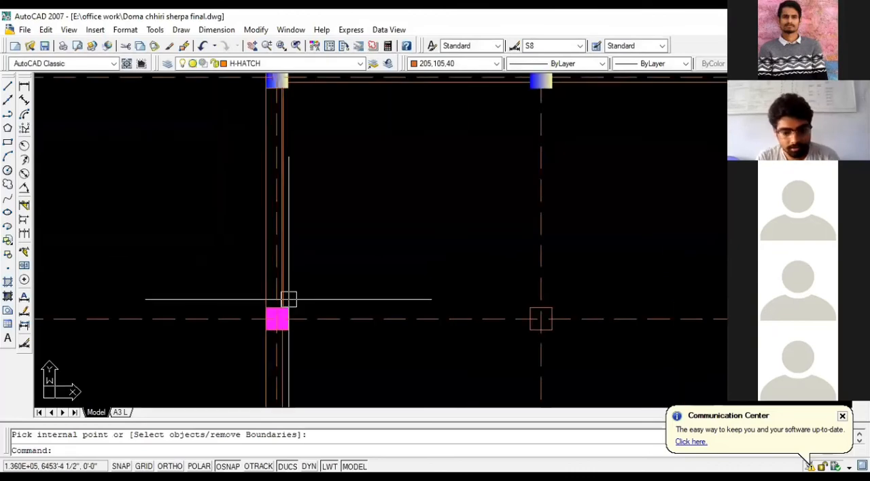
- Match the solid magenta hatch's properties from the left wall's middle column onto the upper-left corner column's gradient hatch
type("ma")
key("Return")
scroll(283, 314, "up", 2)
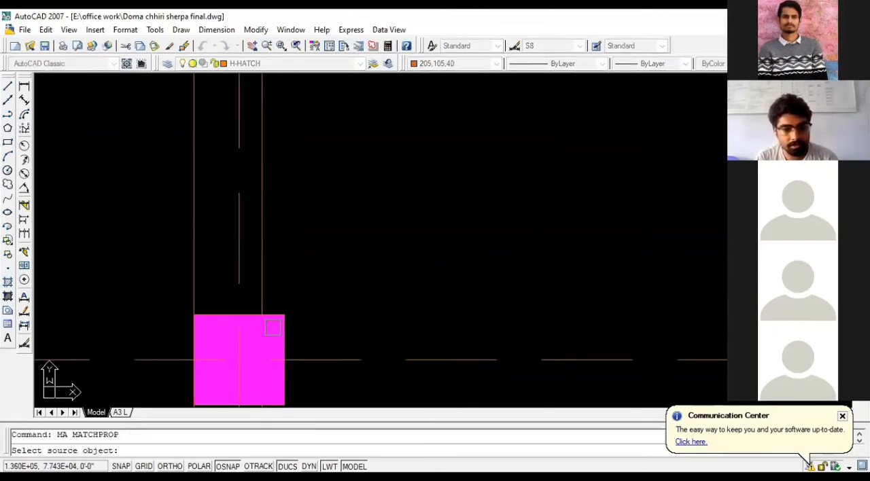
left_click(267, 336)
scroll(351, 338, "down", 6)
scroll(328, 113, "up", 7)
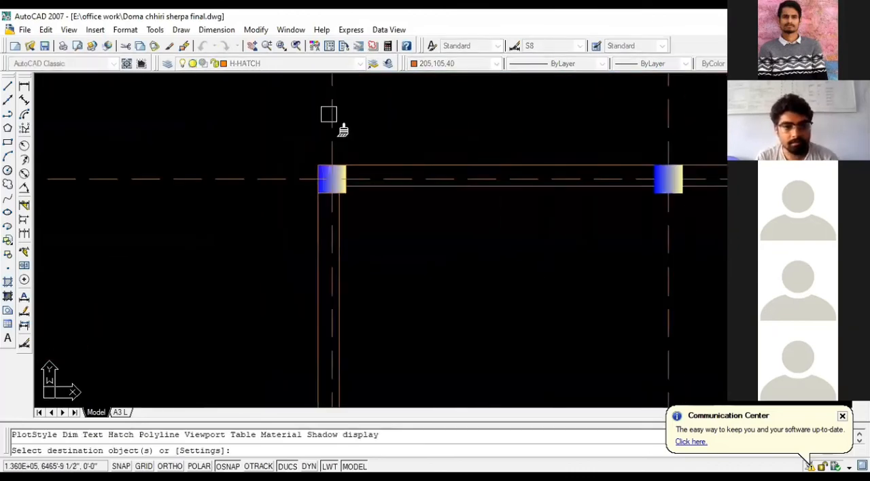
left_click(320, 153)
scroll(109, 194, "down", 2)
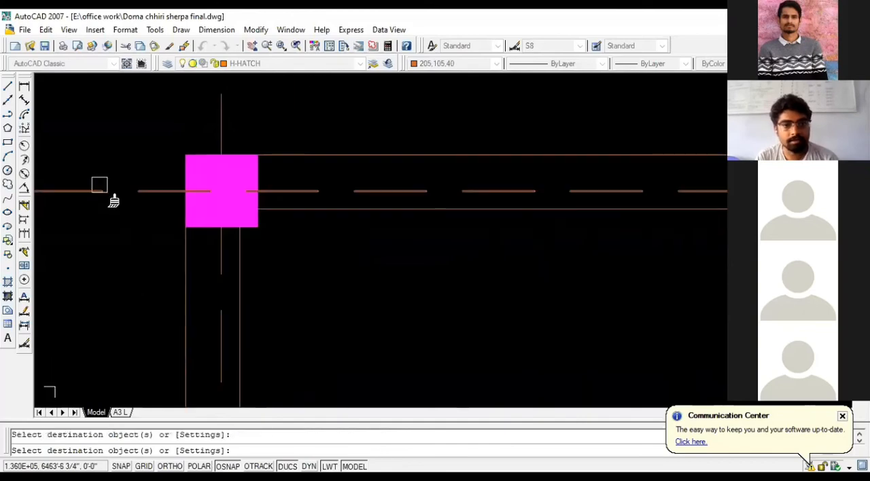
scroll(285, 160, "down", 6)
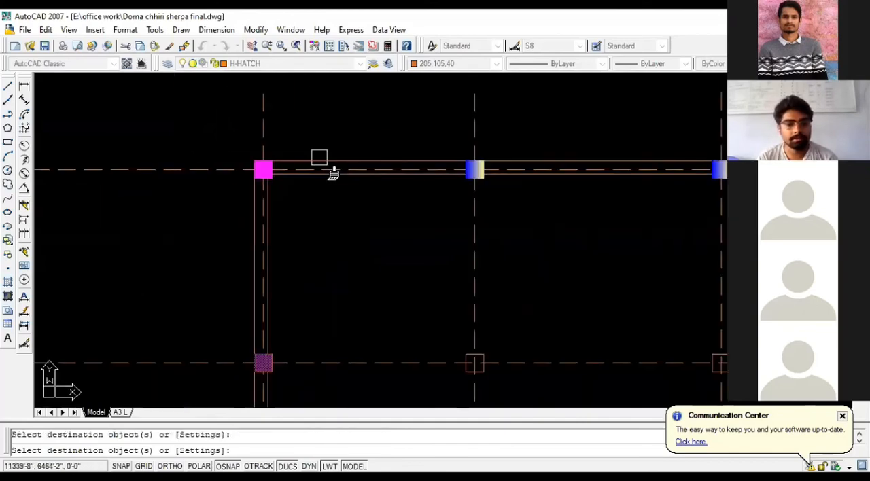
scroll(382, 286, "down", 2)
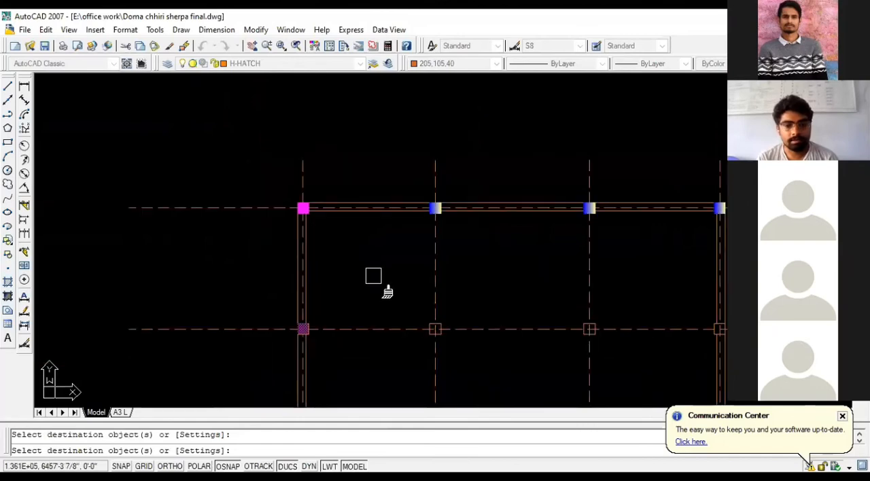
- Try to match the magenta hatch's properties onto the second column square of the middle row, picking its top edge
scroll(387, 290, "up", 5)
scroll(410, 297, "up", 2)
left_click(410, 296)
left_click(412, 288)
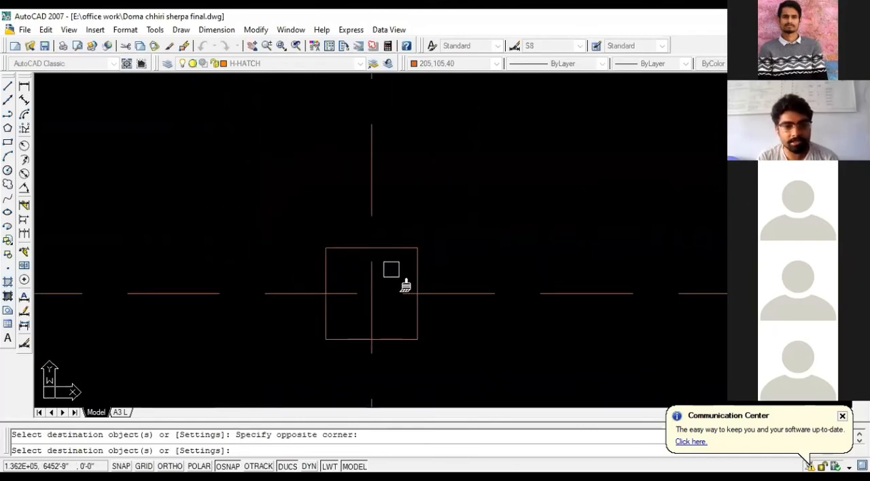
scroll(420, 269, "down", 1)
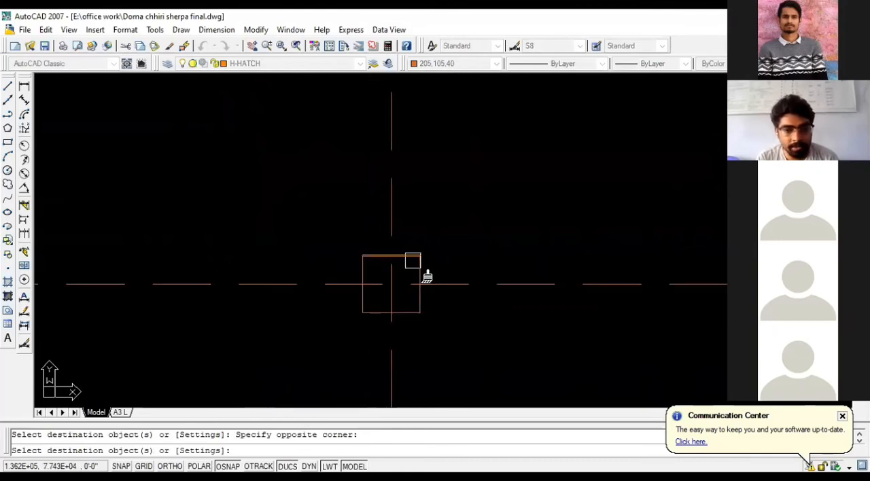
left_click(405, 260)
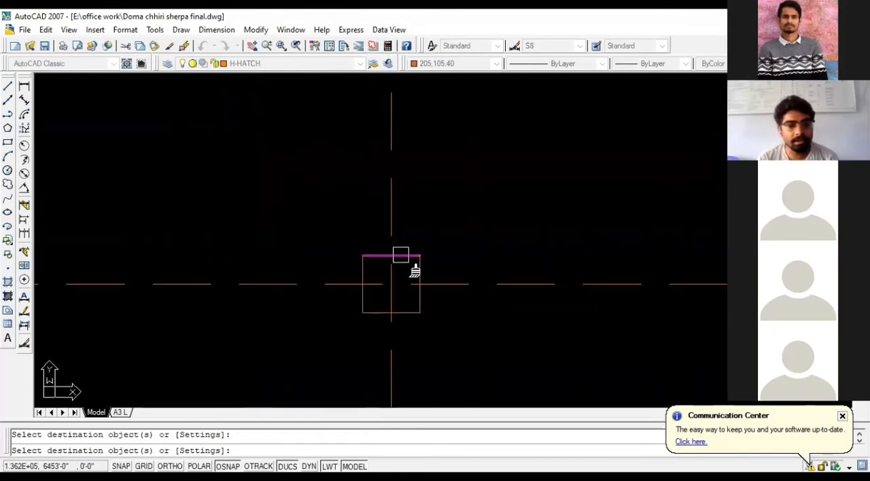
key("Escape")
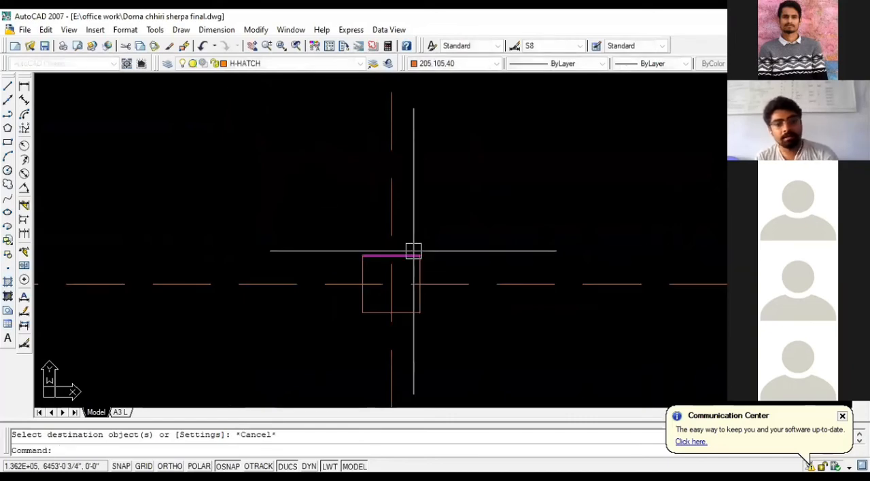
type("M")
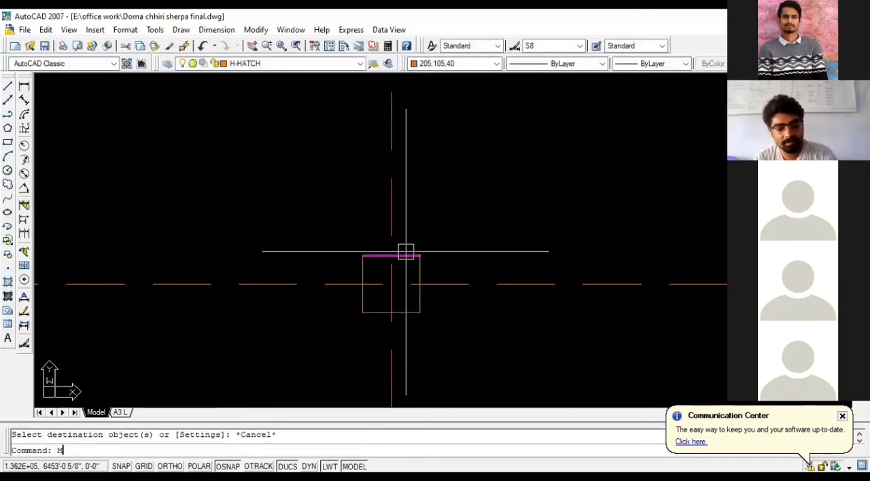
type("A")
key("space")
key("space")
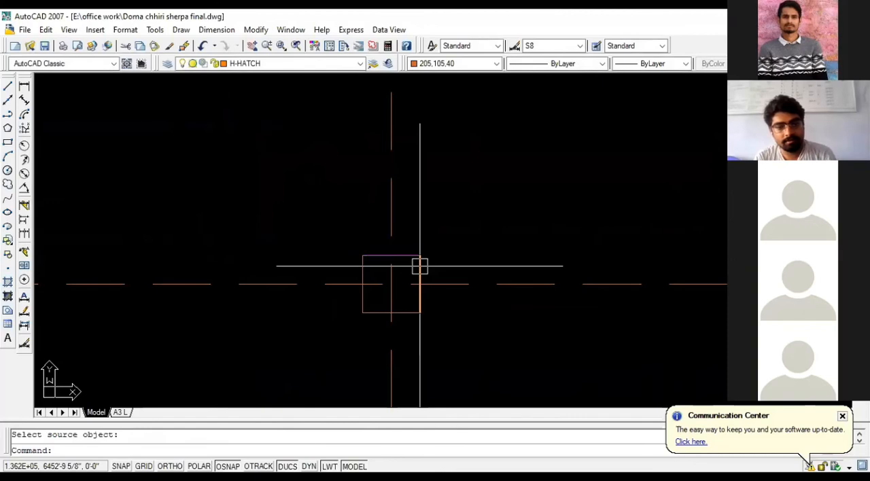
left_click(419, 265)
key("Escape")
type("M")
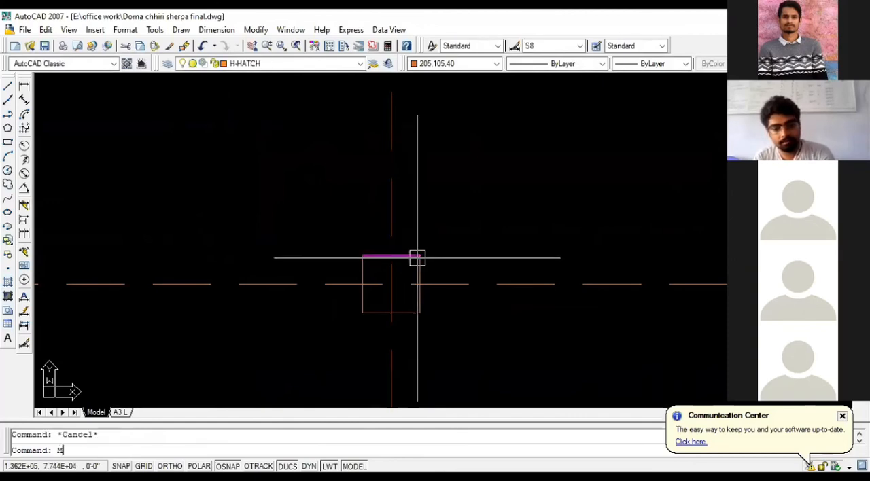
type("A")
key("space")
key("space")
key("Escape")
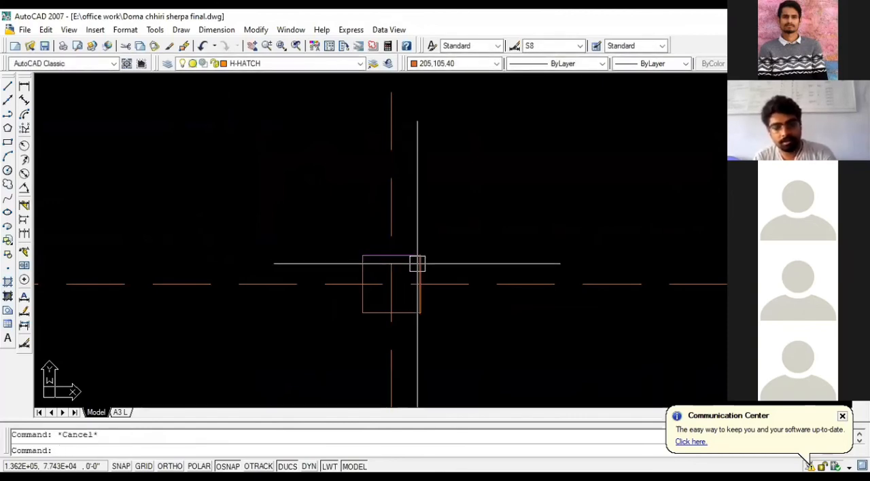
type("MA")
- Match the properties of the unfilled column square's right edge back onto its magenta top edge
key("space")
left_click(418, 272)
left_click(404, 256)
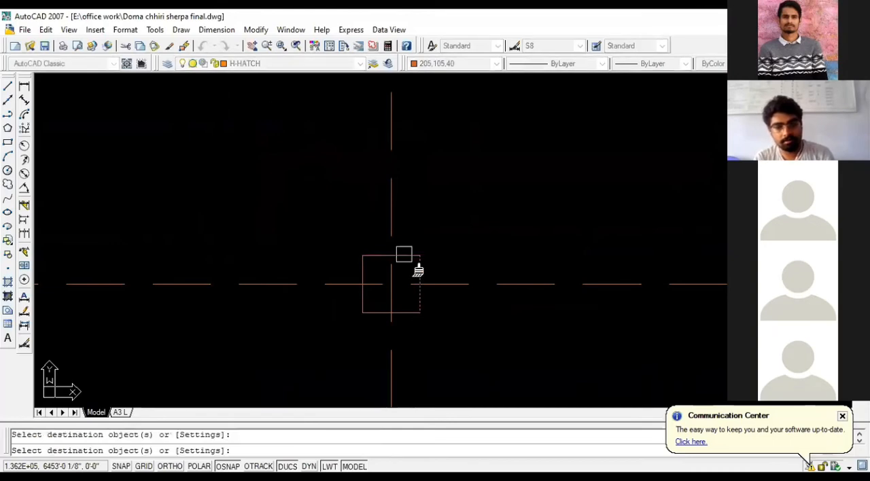
key("Escape")
- Copy the left wall's magenta middle hatch from its upper-left corner into the second column square of the middle row
scroll(440, 266, "down", 3)
scroll(292, 272, "up", 5)
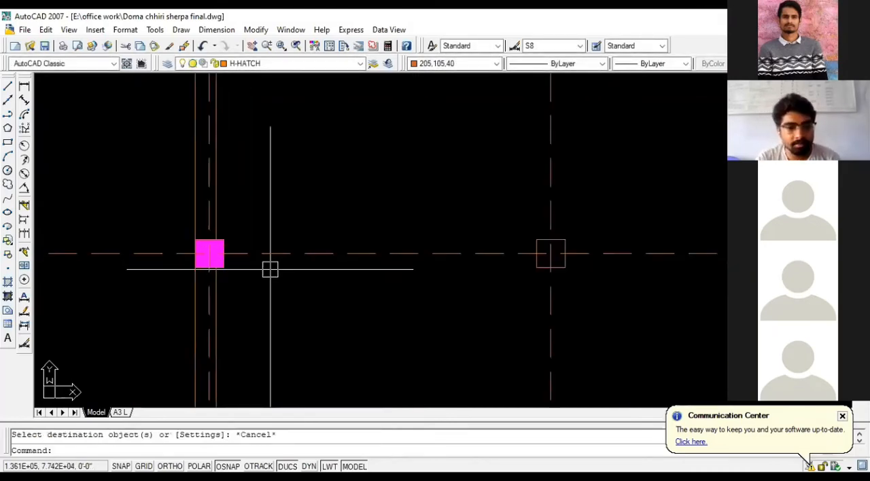
left_click(190, 241)
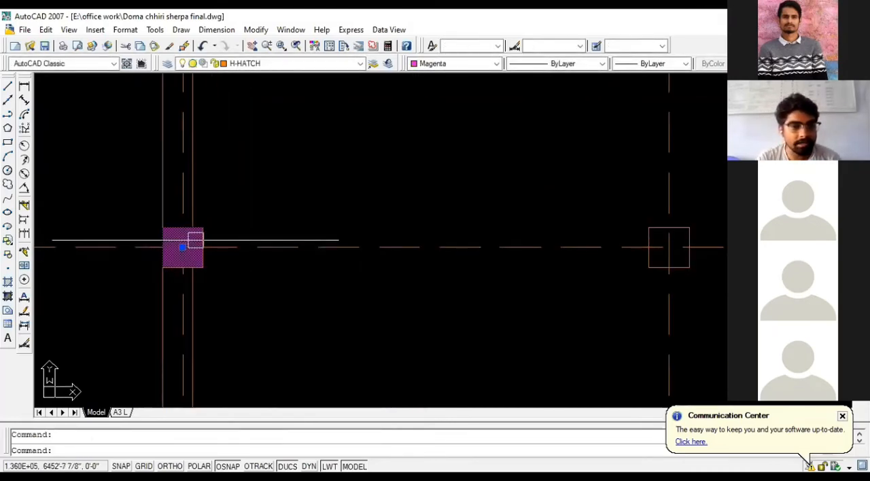
type("CO")
key("space")
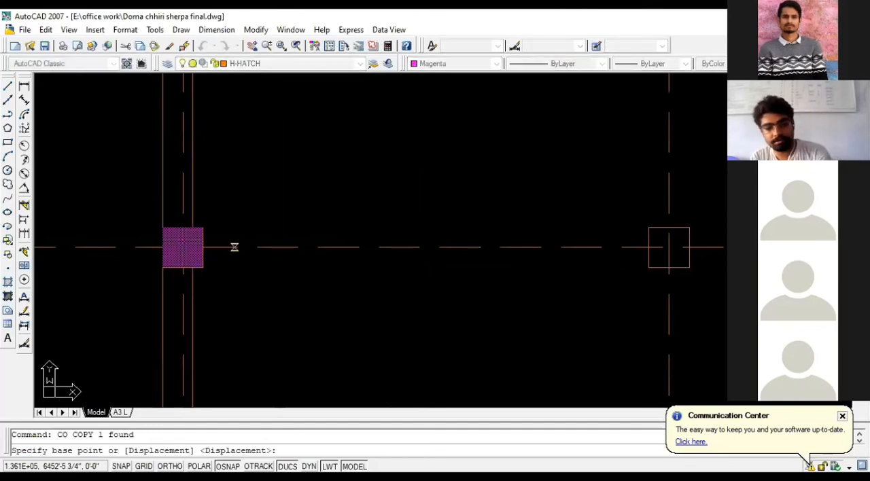
left_click(163, 228)
scroll(129, 249, "down", 4)
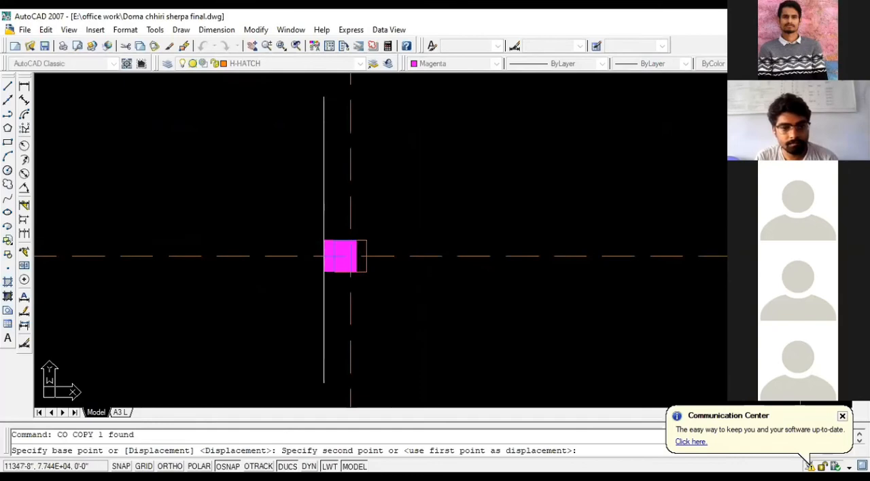
left_click(334, 240)
- Place magenta hatch copies in the middle row's third column square and the right wall's middle column square
scroll(346, 250, "down", 6)
scroll(496, 256, "up", 5)
left_click(398, 241)
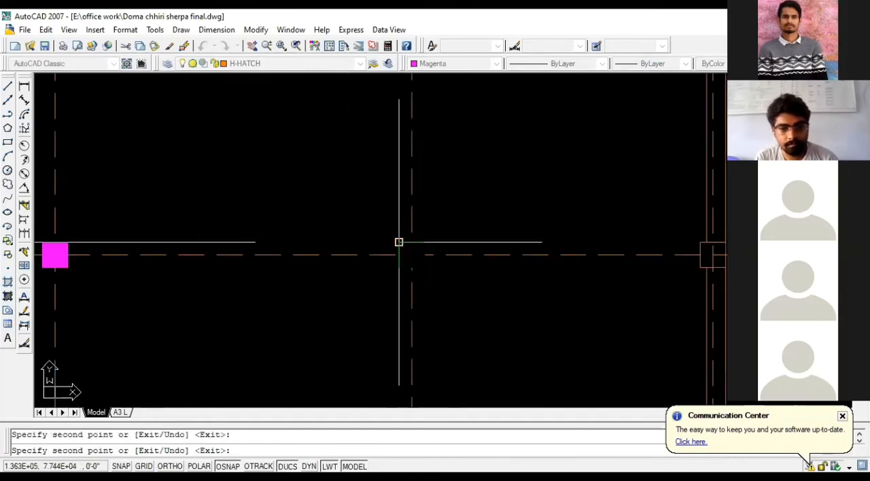
scroll(367, 285, "down", 4)
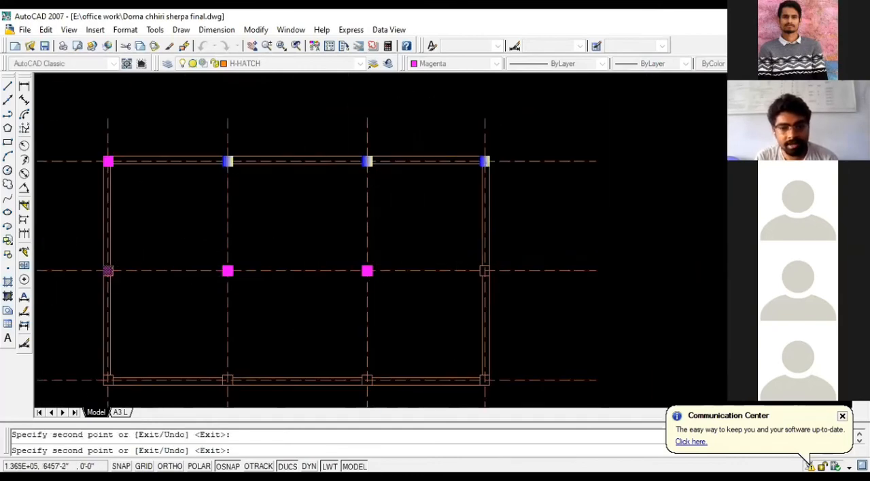
scroll(485, 281, "up", 6)
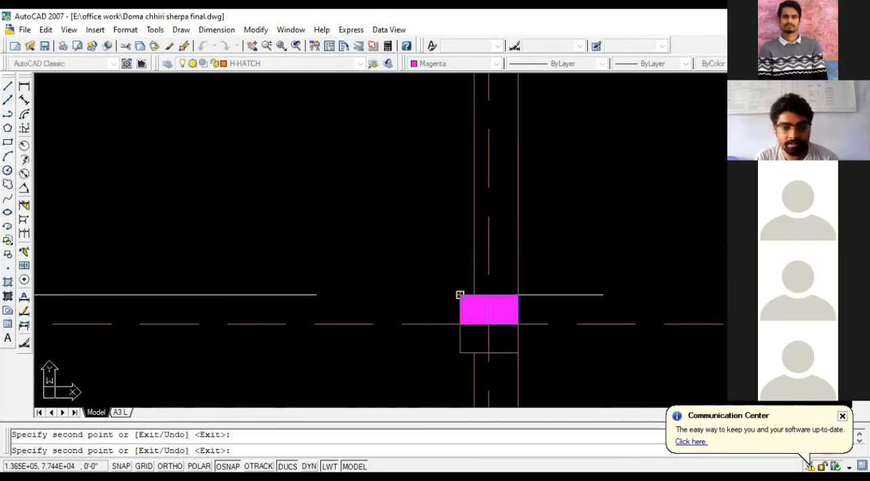
left_click(460, 296)
- Place magenta hatch copies in all four column squares along the bottom wall, and end the copying
scroll(489, 252, "down", 5)
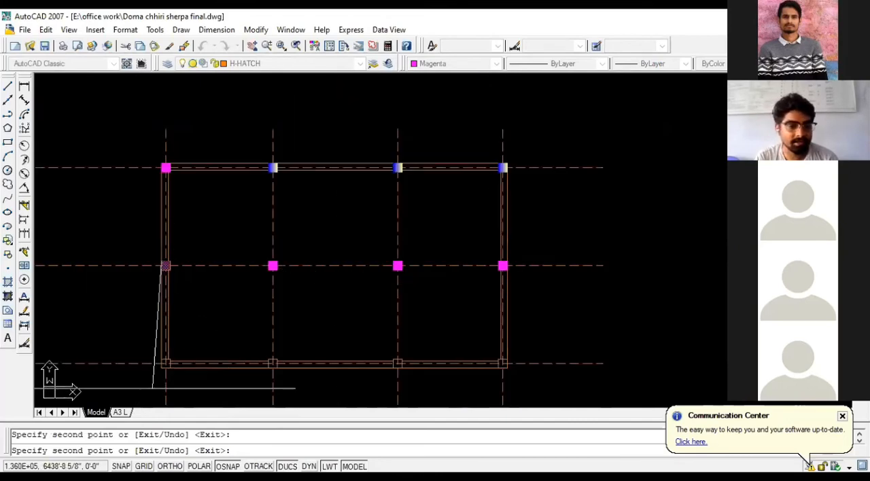
scroll(158, 389, "up", 5)
scroll(212, 299, "down", 4)
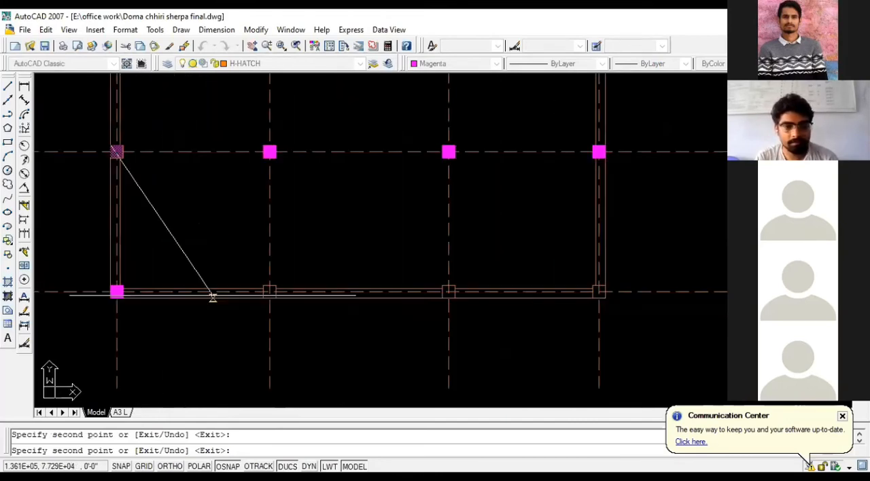
scroll(271, 291, "up", 5)
scroll(383, 301, "down", 5)
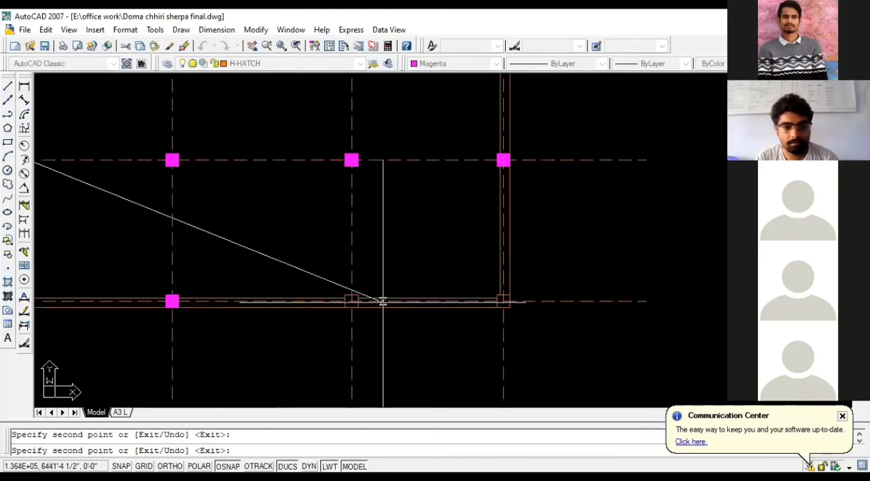
scroll(310, 297, "up", 4)
scroll(250, 316, "down", 4)
scroll(250, 316, "up", 6)
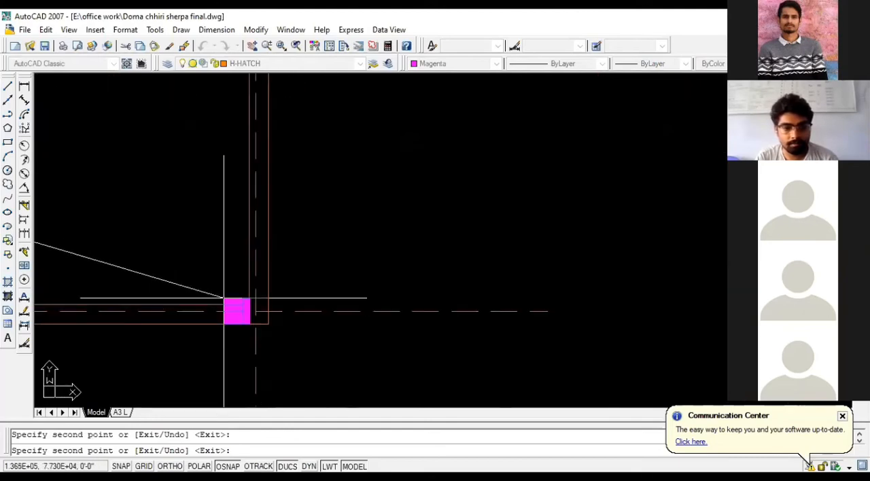
scroll(274, 298, "down", 3)
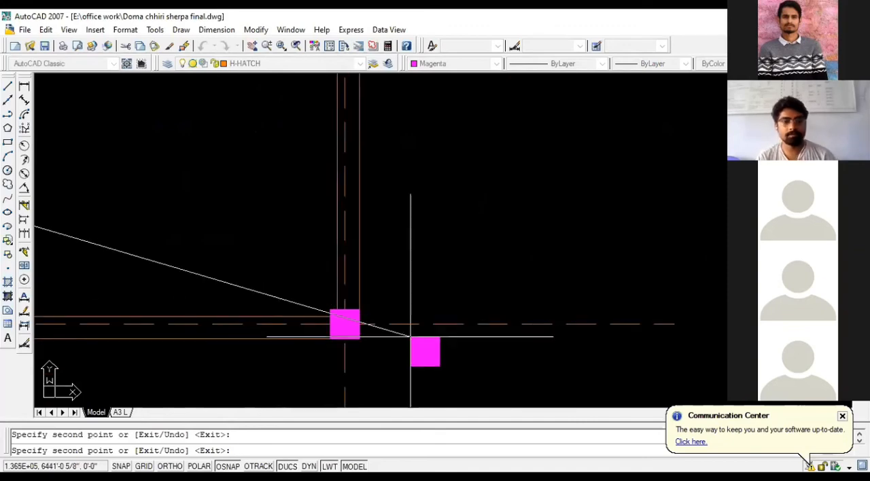
scroll(414, 340, "down", 5)
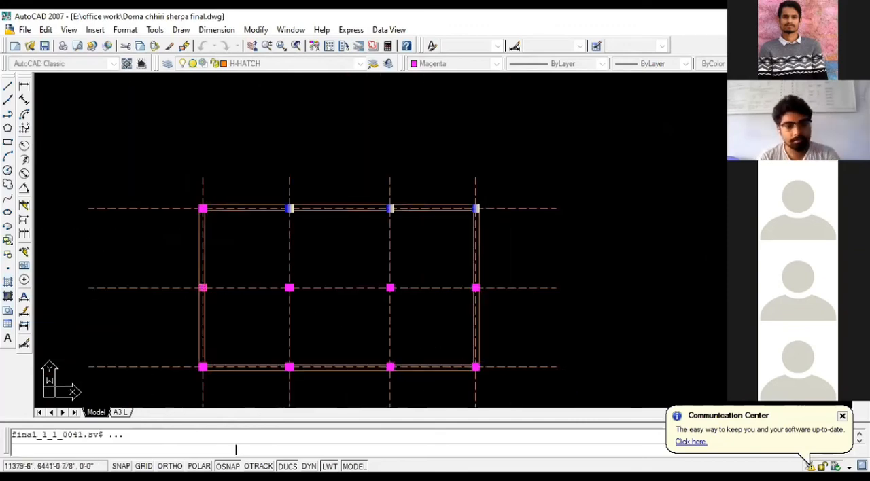
key("Escape")
scroll(412, 271, "down", 2)
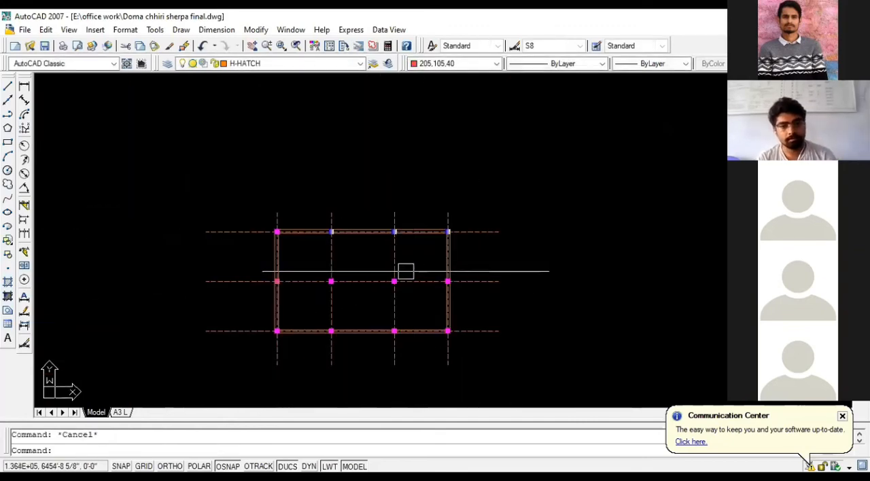
scroll(371, 293, "up", 3)
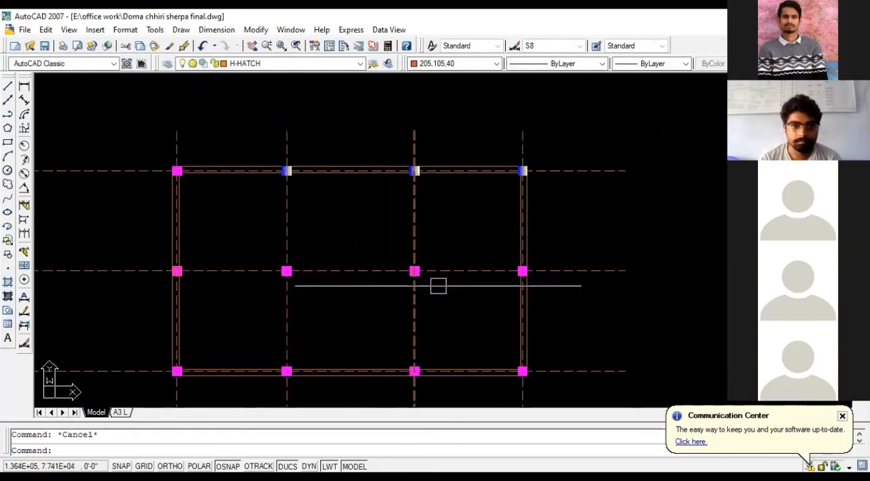
scroll(572, 280, "down", 2)
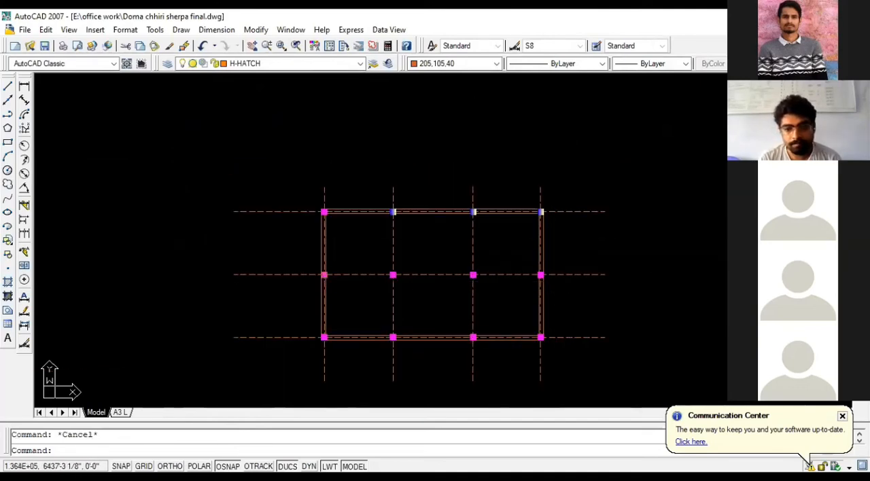
scroll(392, 247, "up", 2)
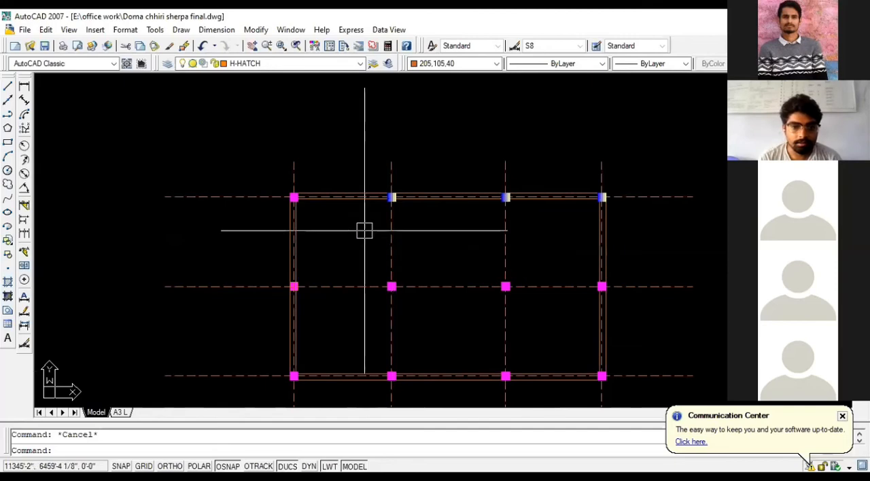
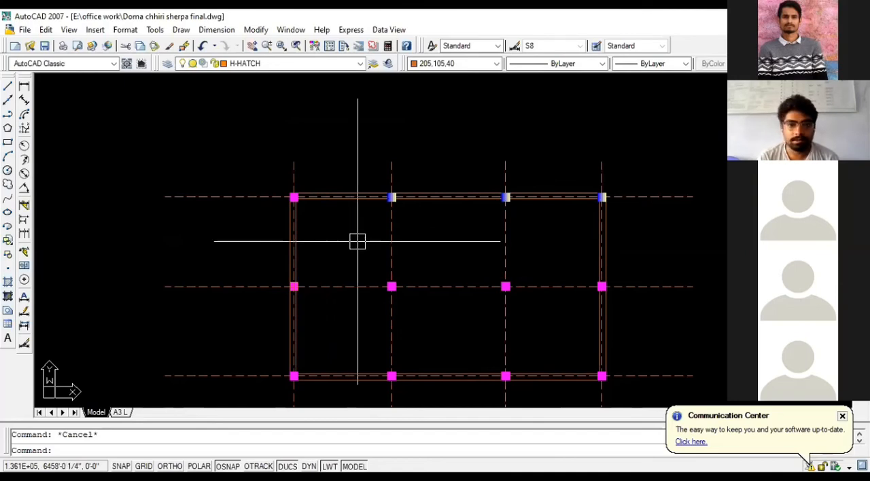
scroll(323, 180, "down", 1)
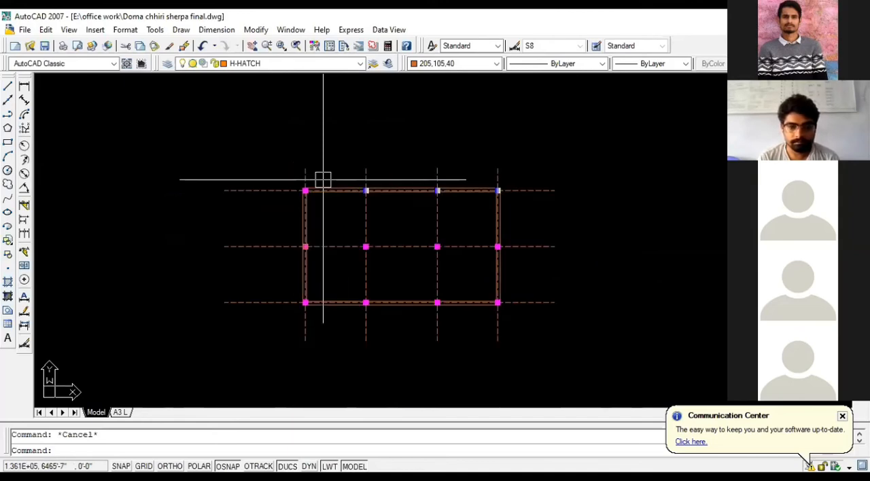
scroll(323, 180, "up", 1)
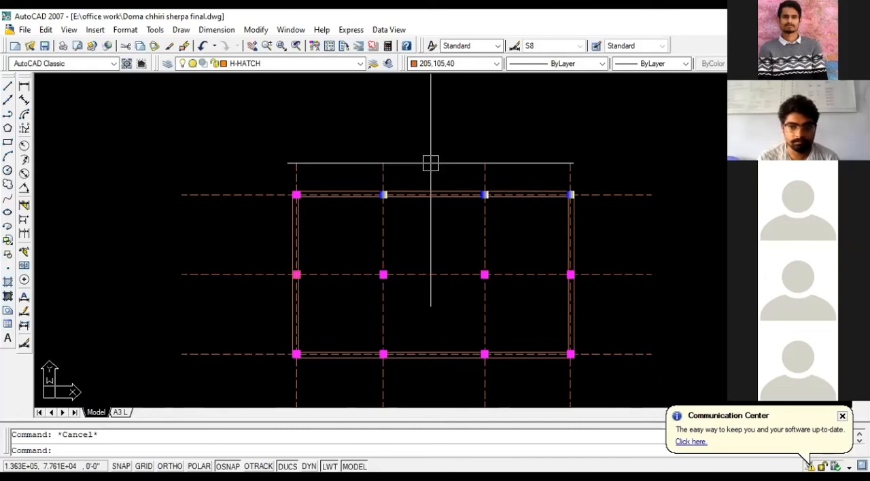
scroll(430, 163, "down", 2)
scroll(458, 223, "up", 5)
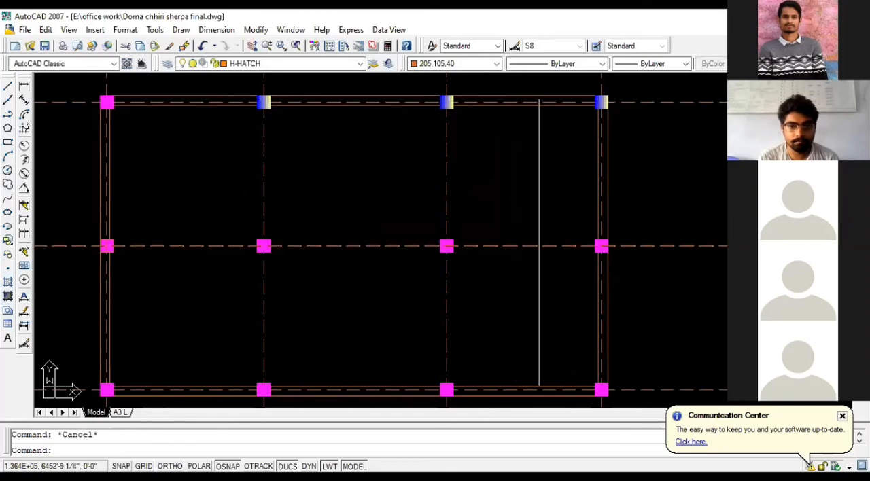
scroll(497, 216, "down", 2)
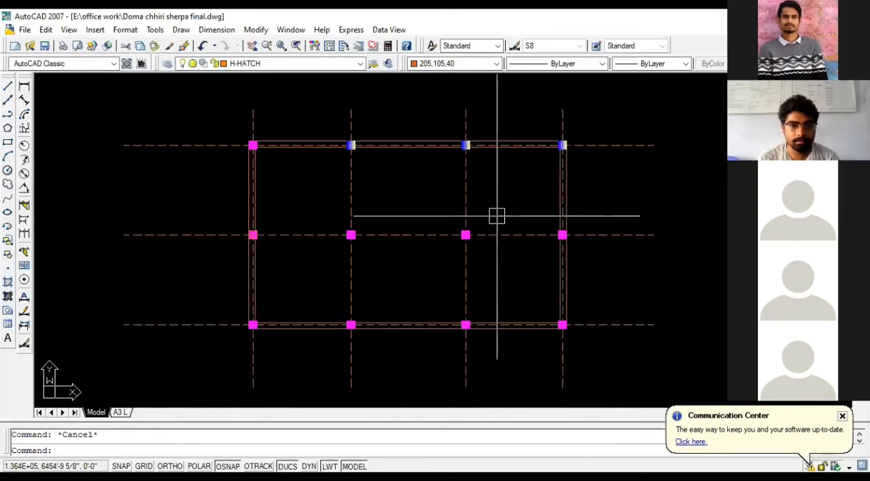
scroll(401, 228, "down", 3)
type("E")
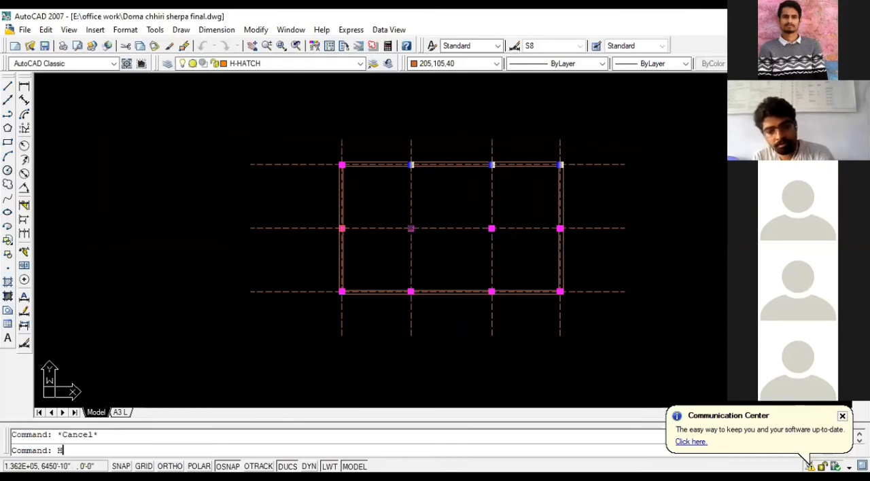
key("Return")
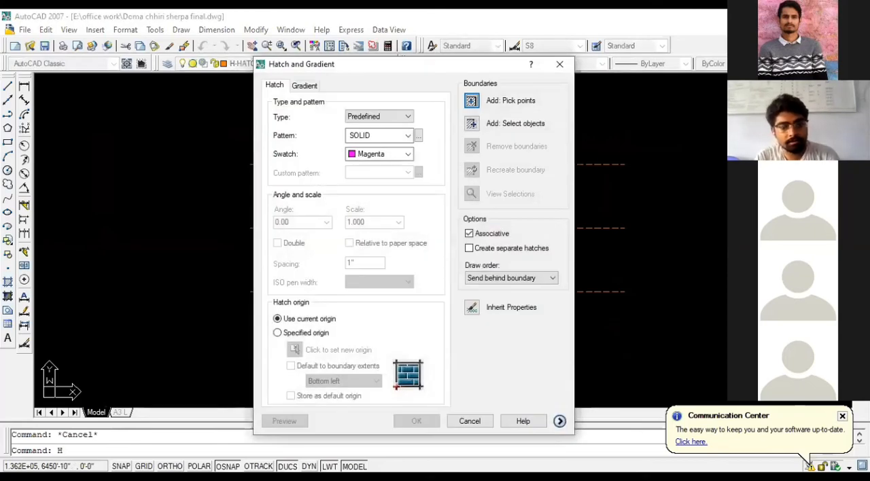
key("Escape")
type("l")
key("Return")
left_click(268, 198)
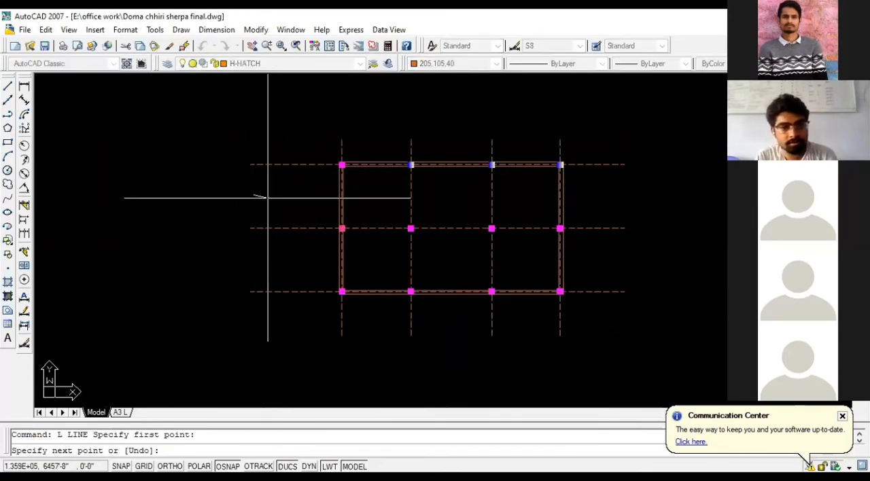
key("Escape")
- Draw a small circle in the empty area to the left of the floor plan
type("c")
key("Return")
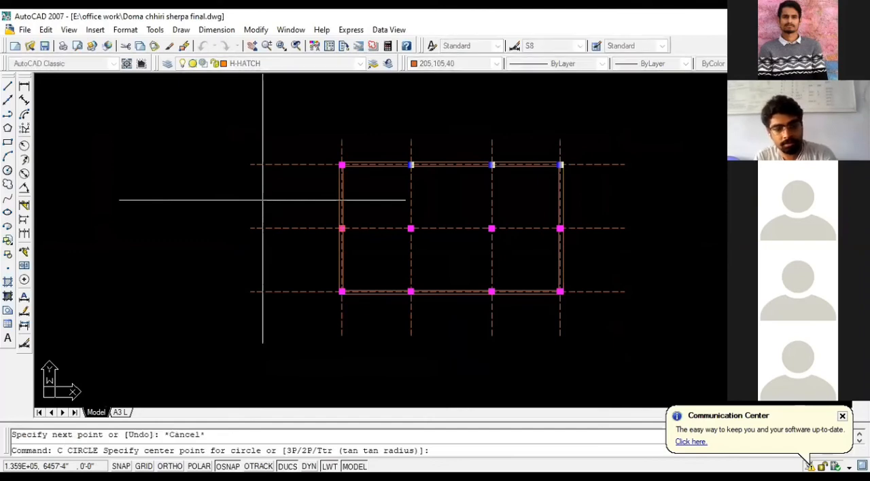
left_click(262, 200)
left_click(275, 202)
scroll(290, 204, "up", 2)
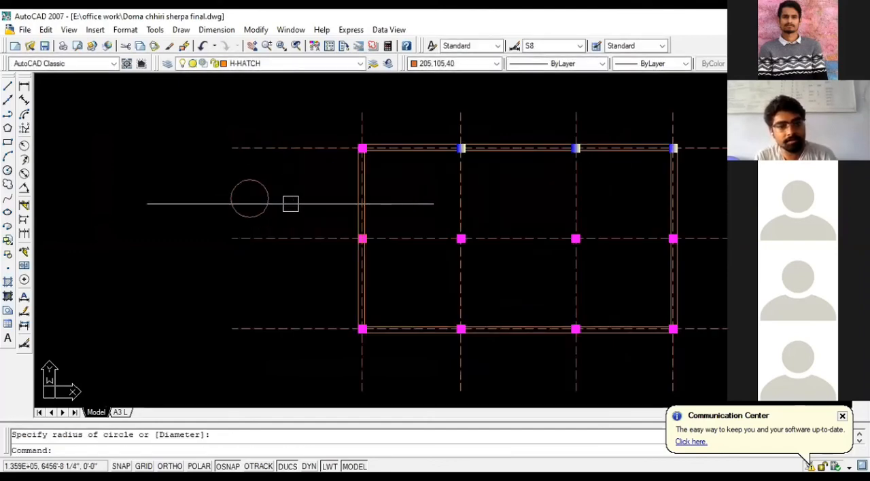
key("Escape")
- Hatch the inside of the new circle with the SOLID pattern in magenta
type("h")
key("Return")
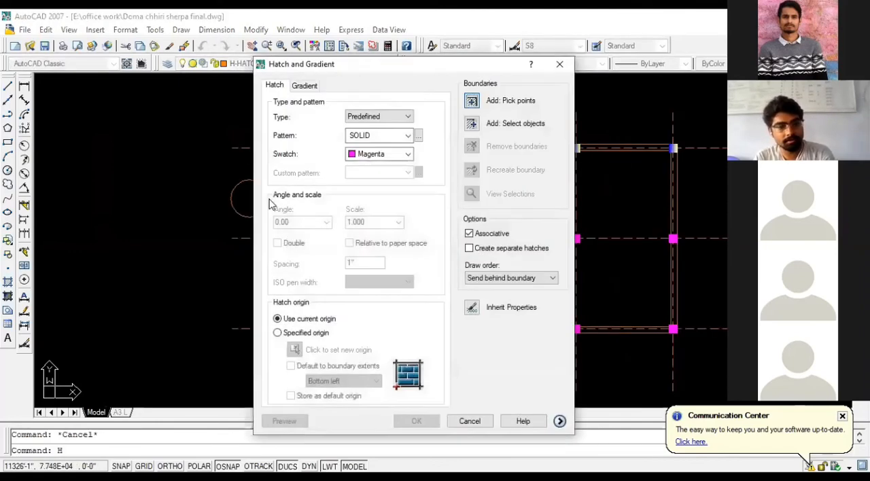
left_click(472, 101)
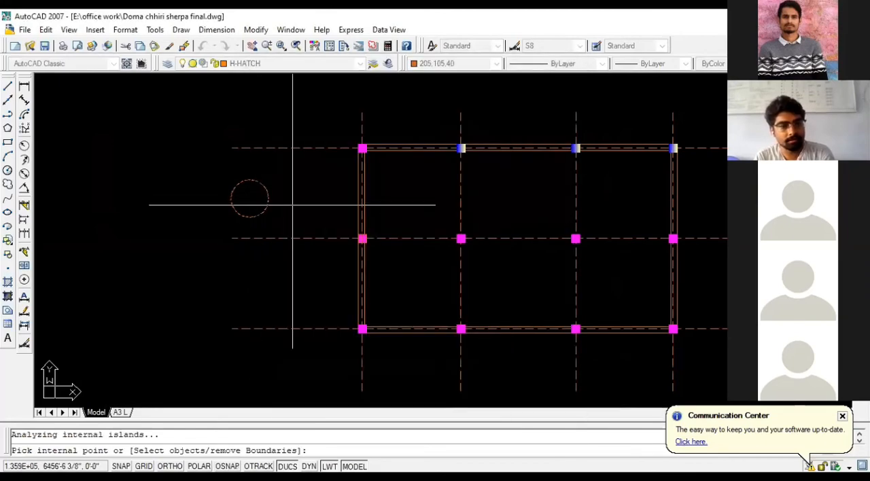
key("Return")
- Erase the circle and its magenta hatch beside the floor plan
left_click(287, 210)
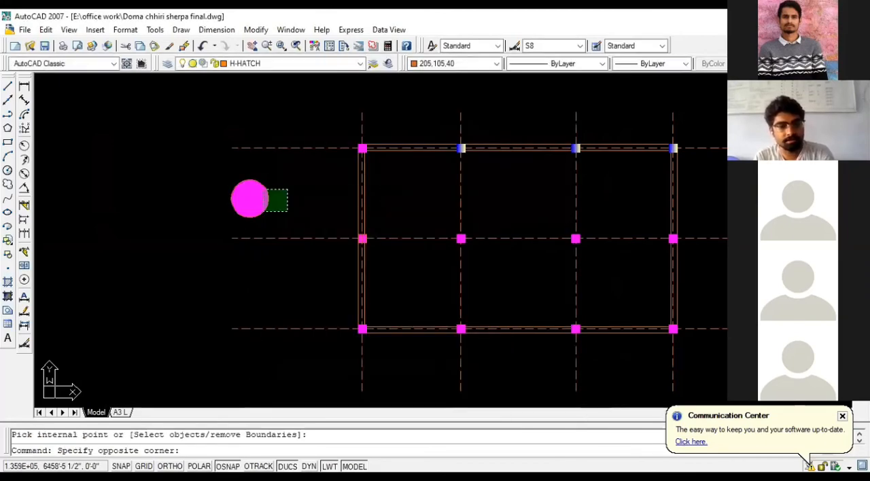
left_click(265, 190)
key("Delete")
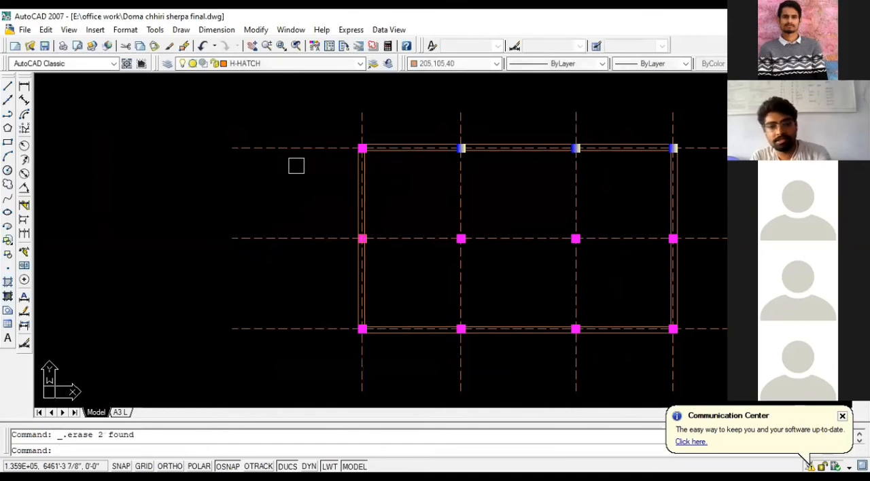
scroll(285, 209, "down", 1)
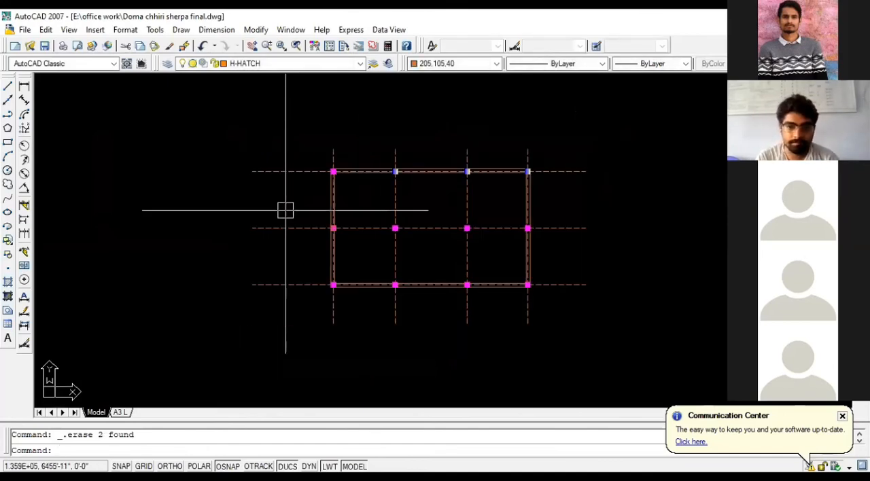
scroll(467, 248, "up", 2)
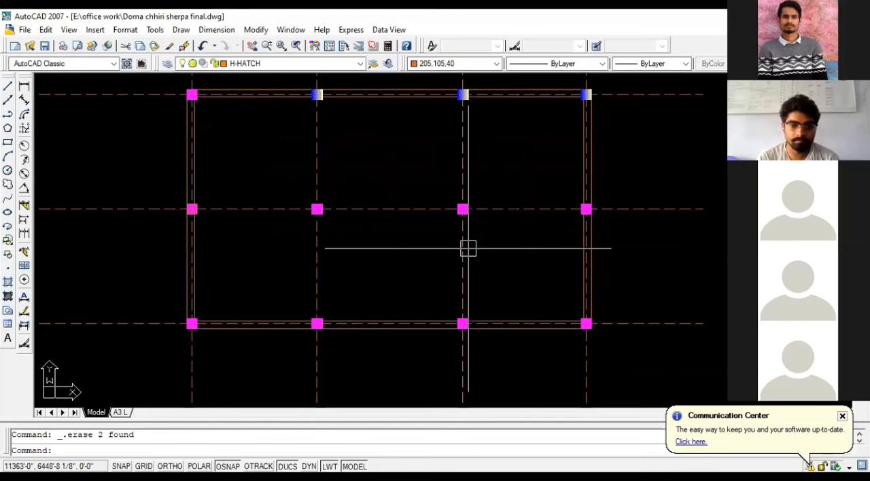
scroll(496, 299, "down", 1)
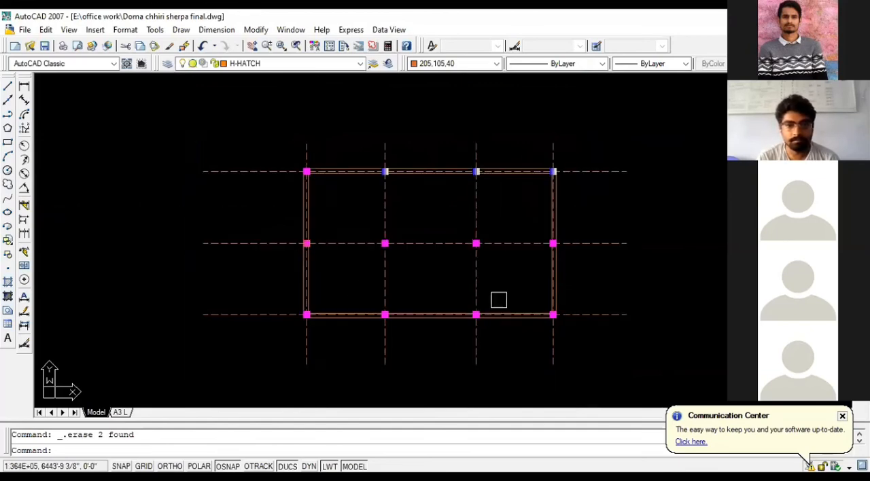
scroll(350, 270, "up", 1)
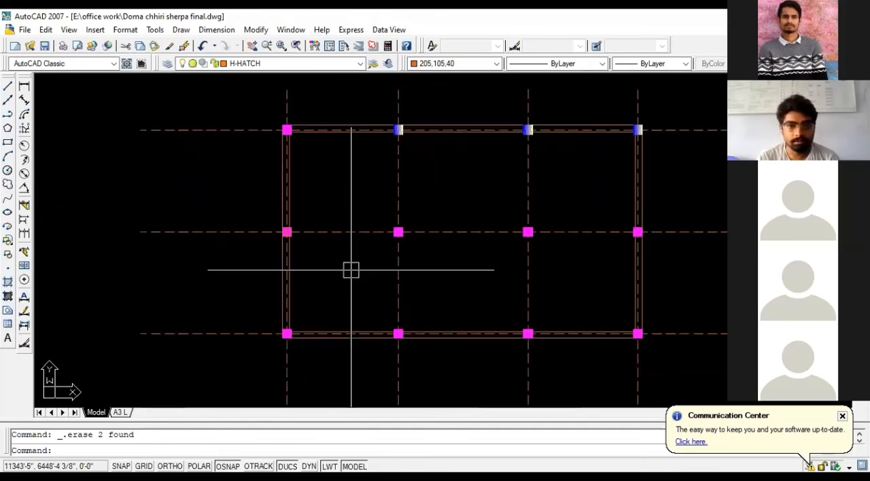
scroll(353, 265, "down", 2)
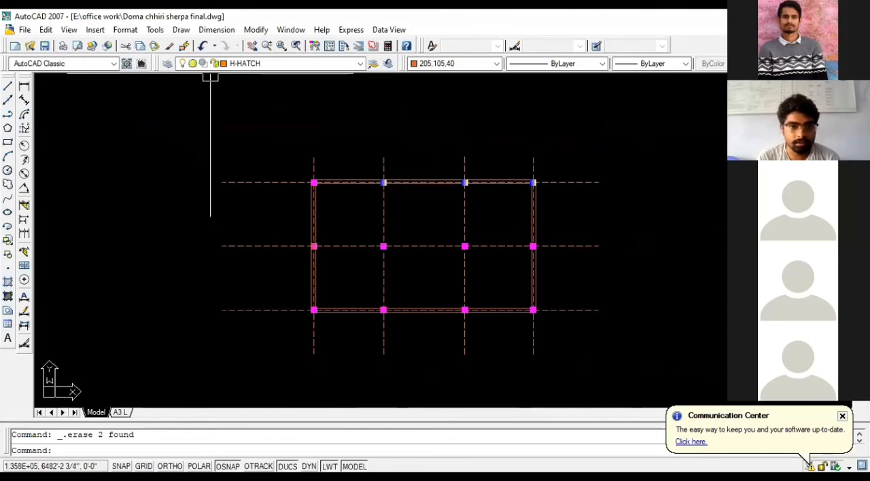
- Open the layer properties, try to turn off the current H-HATCH layer but keep it on, and make H the current layer
left_click(167, 64)
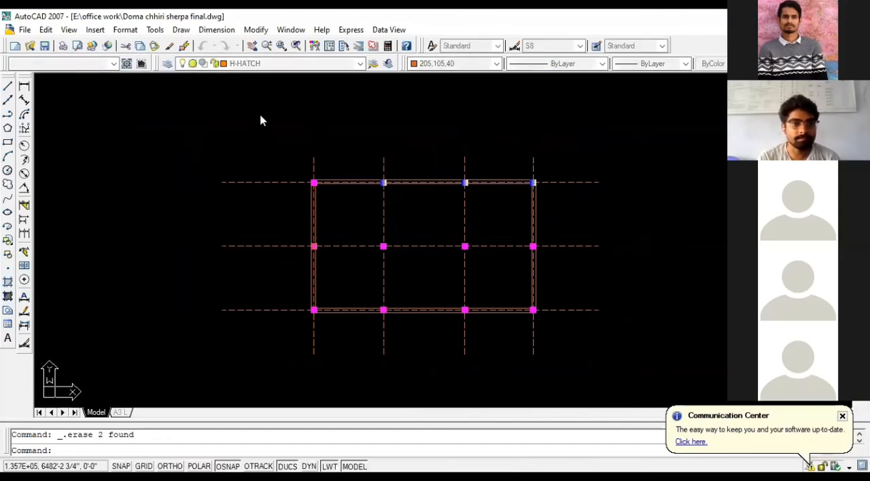
scroll(479, 219, "down", 1)
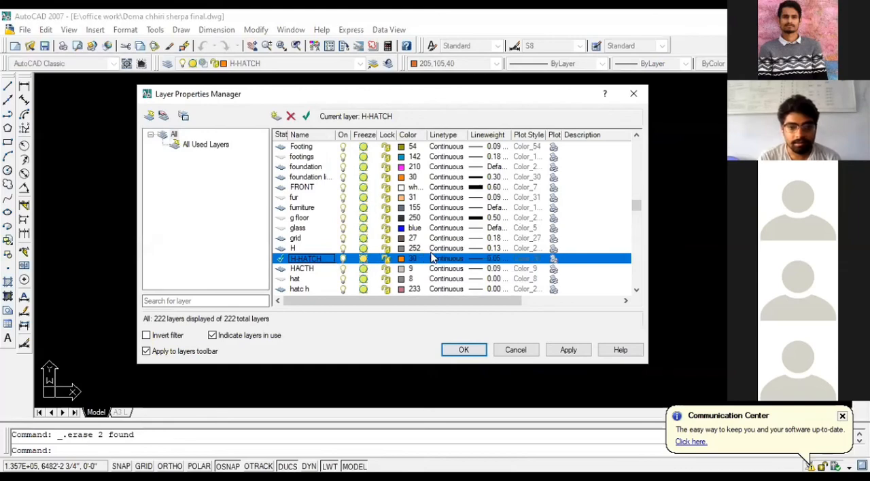
left_click(343, 261)
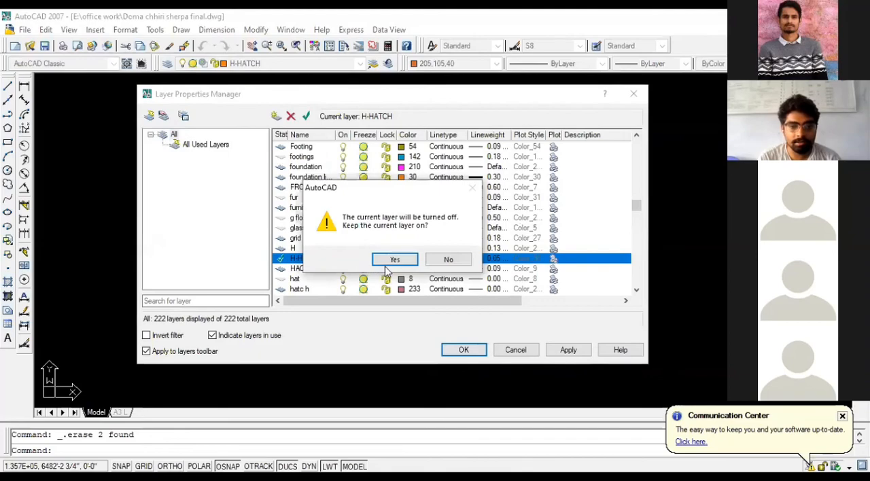
left_click(394, 259)
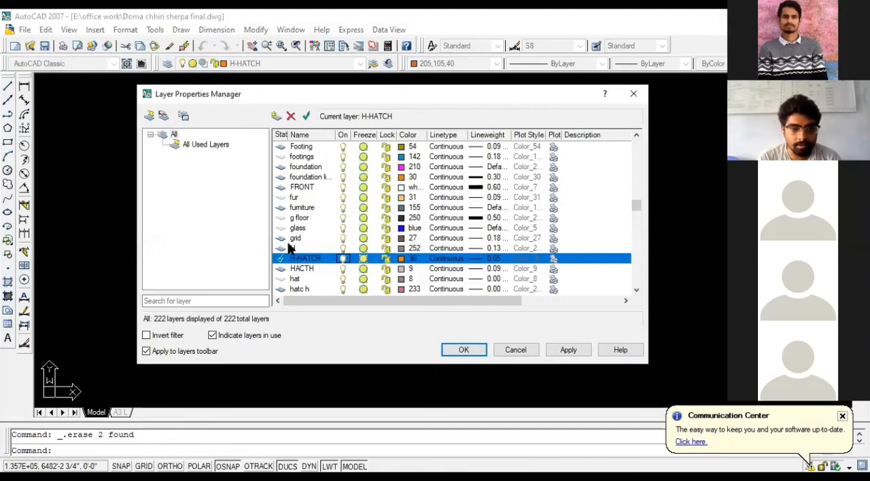
left_click(293, 249)
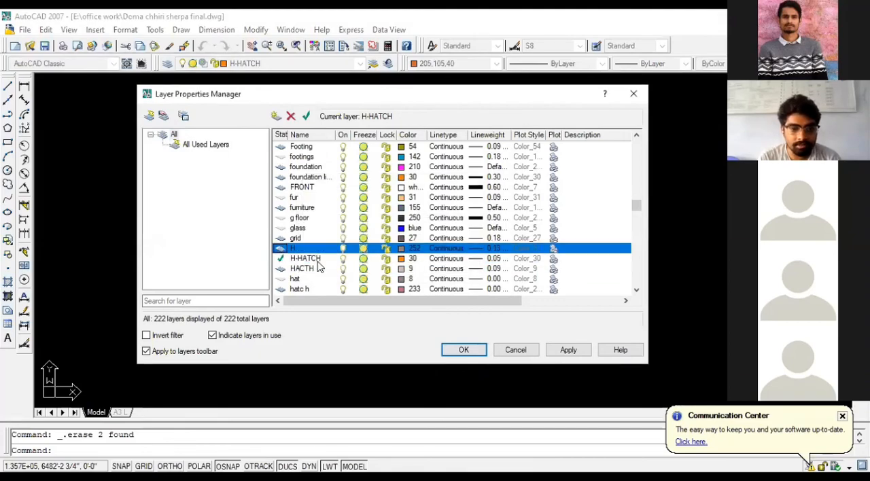
double_click(282, 248)
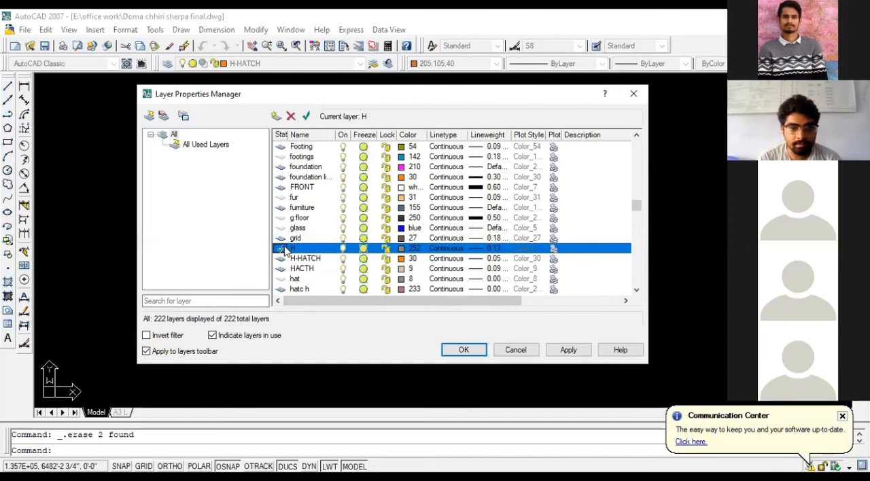
- Turn the H-HATCH layer off to check the plan without hatches, and turn it back on, applying each change
left_click(346, 260)
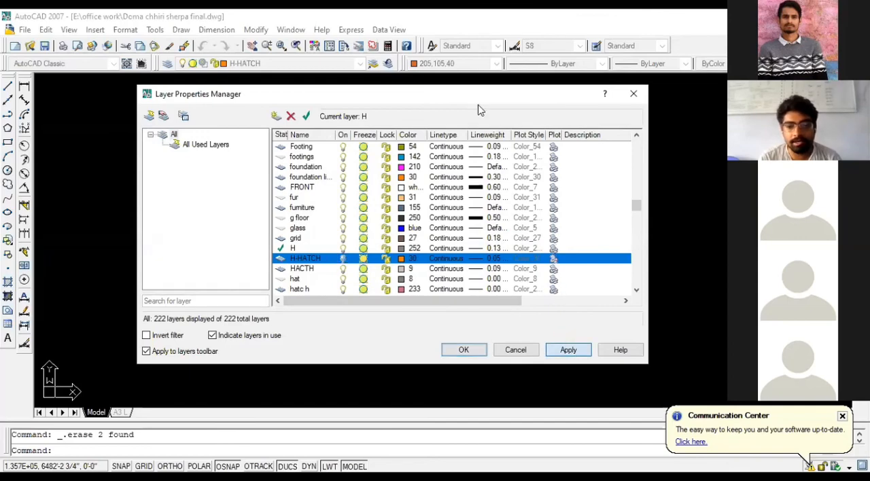
left_click_drag(471, 96, 89, 62)
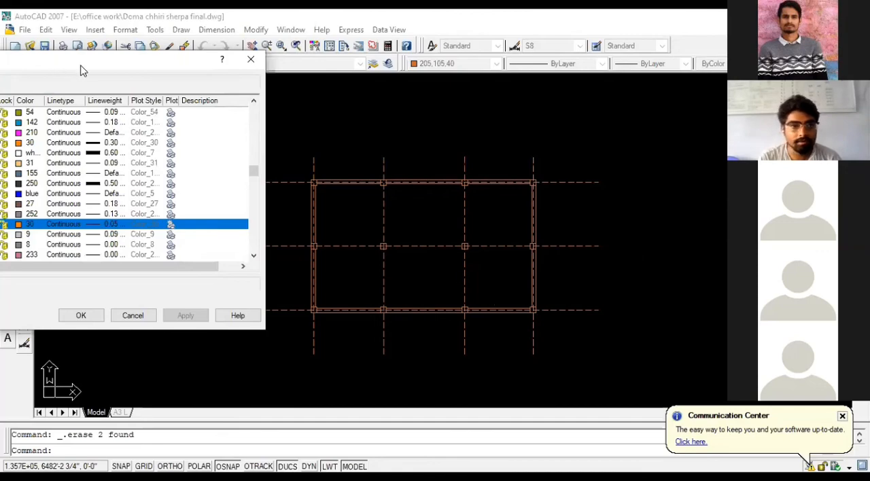
left_click_drag(136, 59, 488, 64)
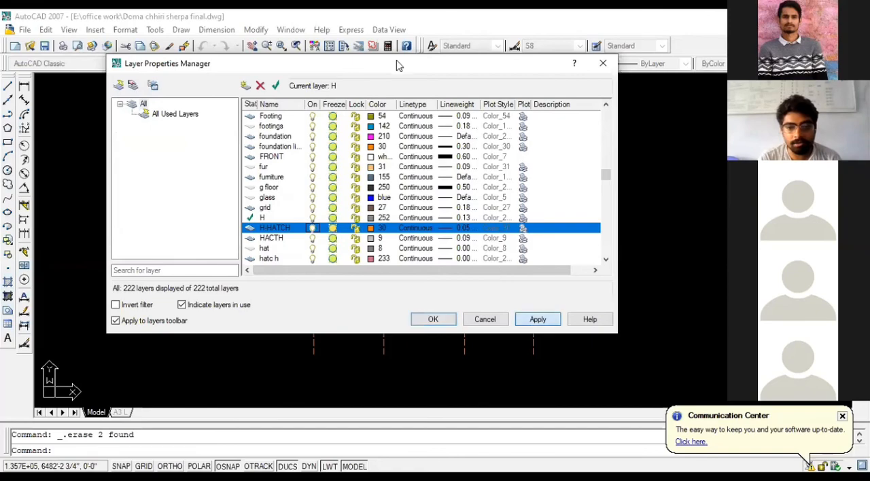
left_click_drag(398, 63, 52, 94)
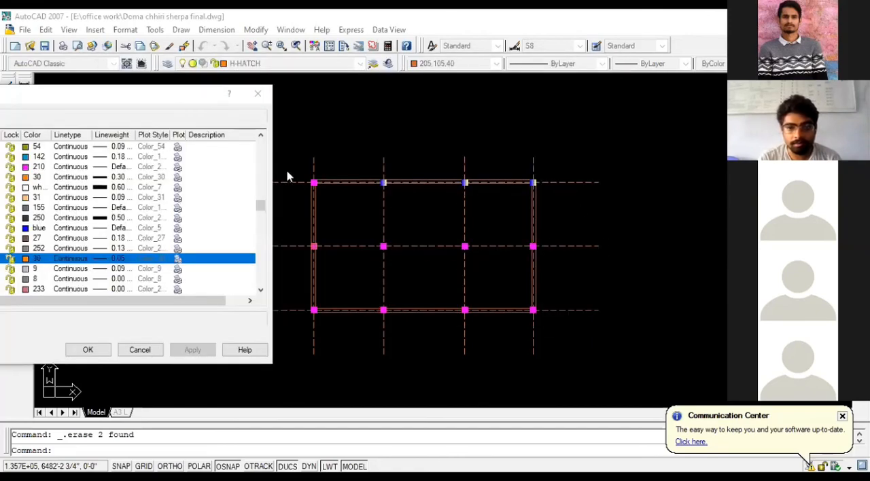
left_click_drag(124, 104, 325, 106)
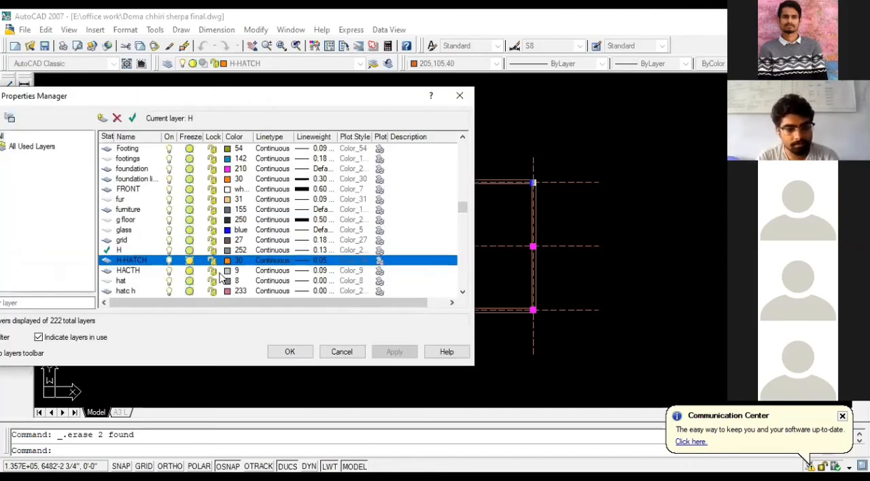
- Find the WALL layer in the layer list, turn it off and apply the change
left_click(416, 230)
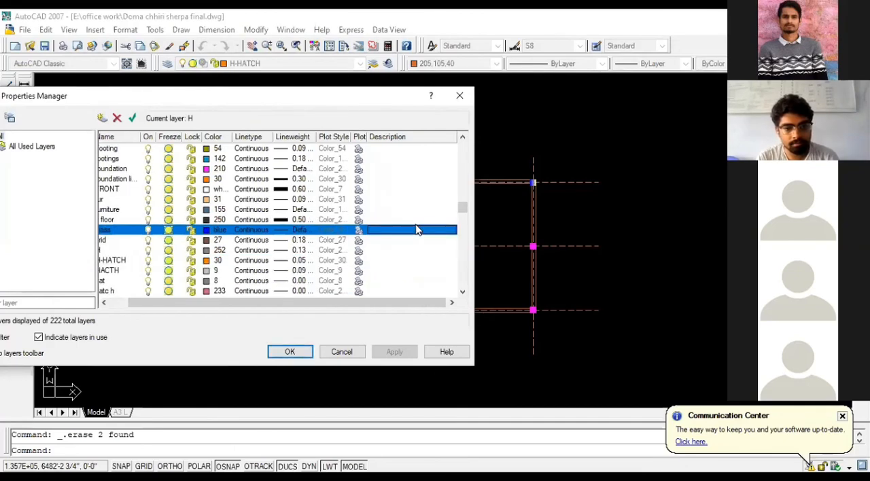
key("w")
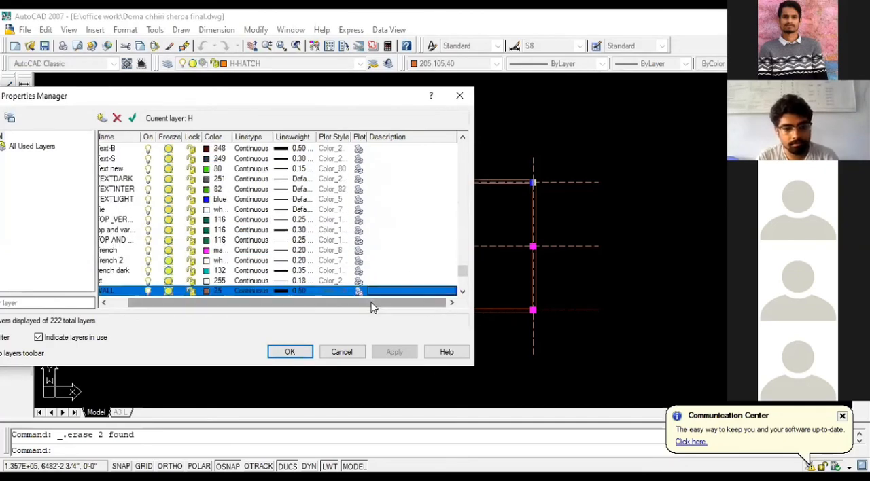
left_click_drag(281, 305, 277, 305)
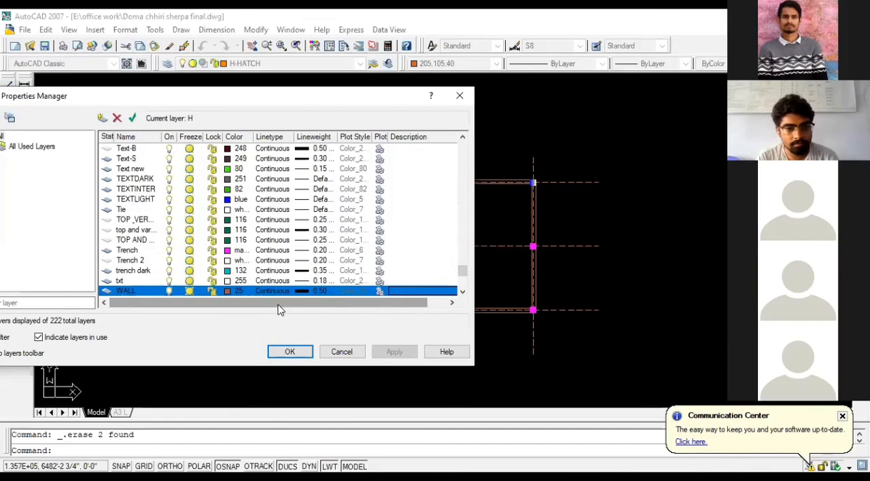
scroll(147, 258, "down", 1)
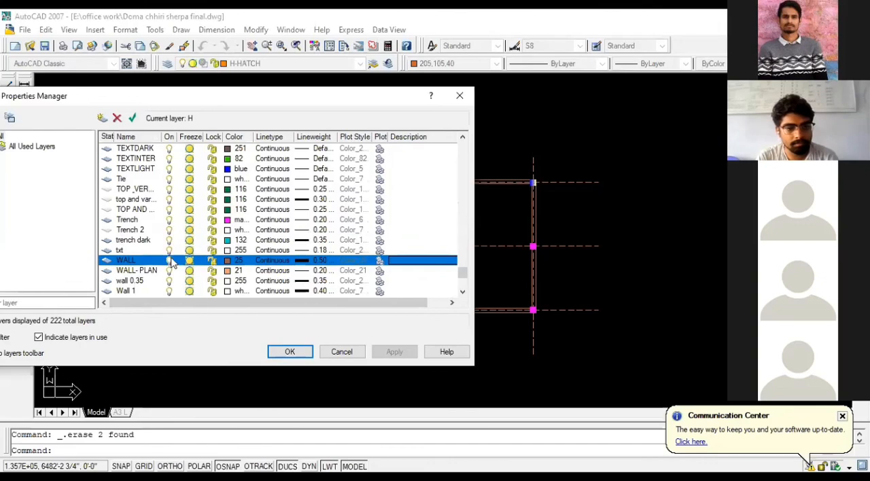
left_click(169, 261)
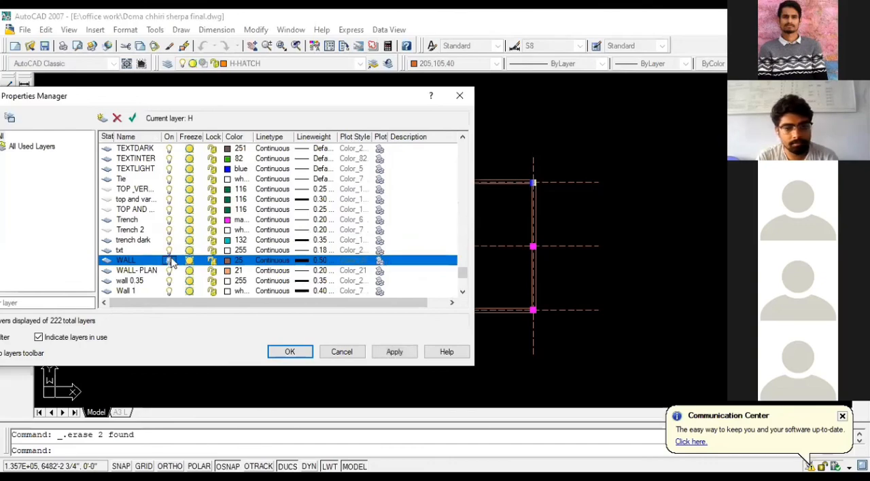
left_click(391, 352)
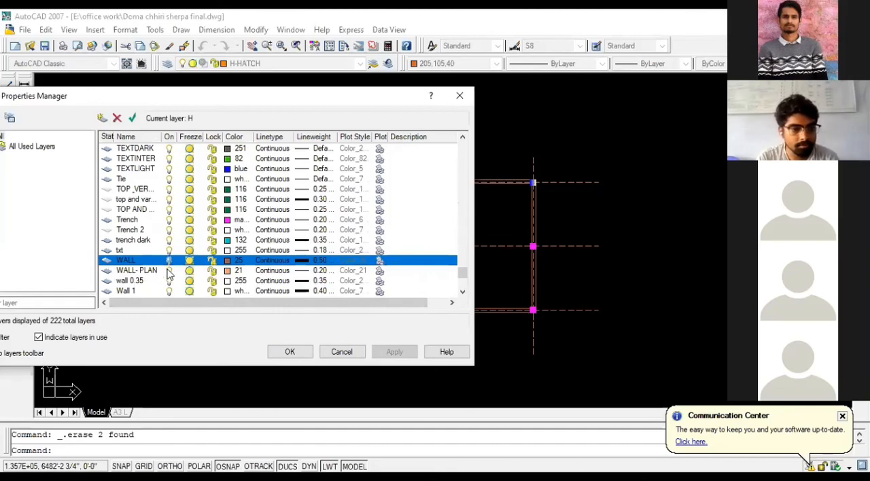
- Close the layer properties with the changes accepted and check which layer the floor plan's right-hand exterior wall line is on
scroll(169, 274, "down", 1)
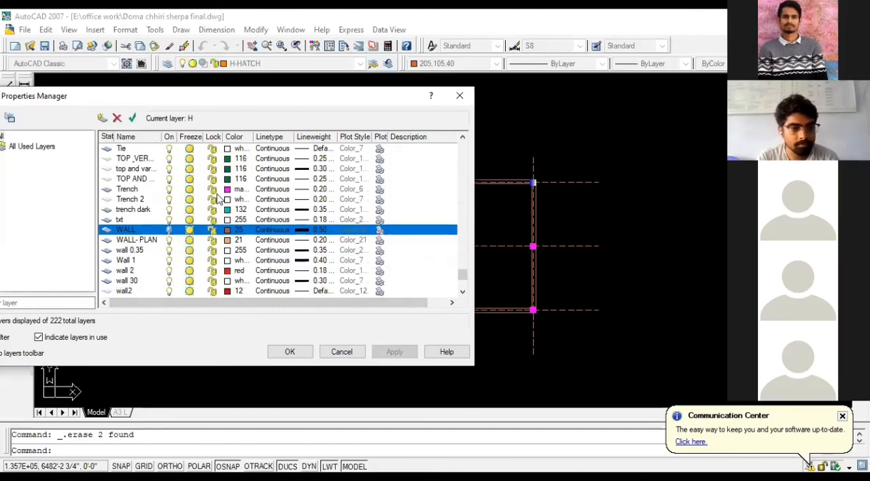
left_click(290, 351)
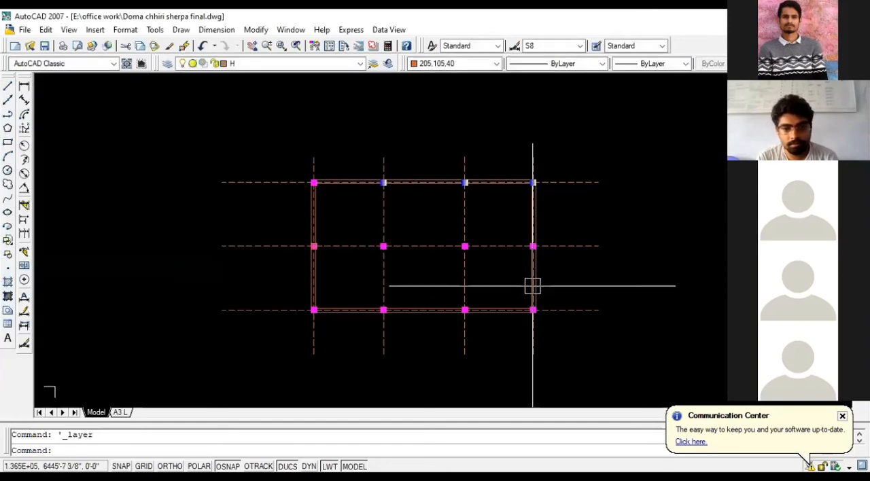
scroll(533, 284, "up", 2)
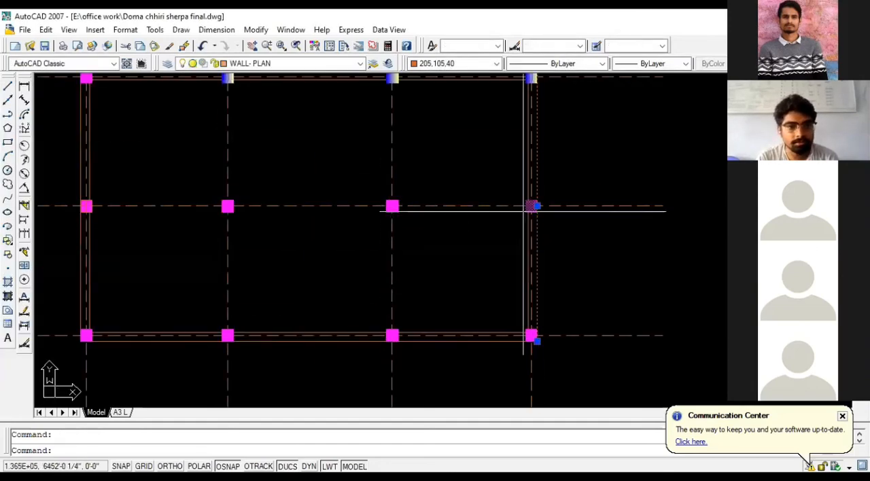
key("Escape")
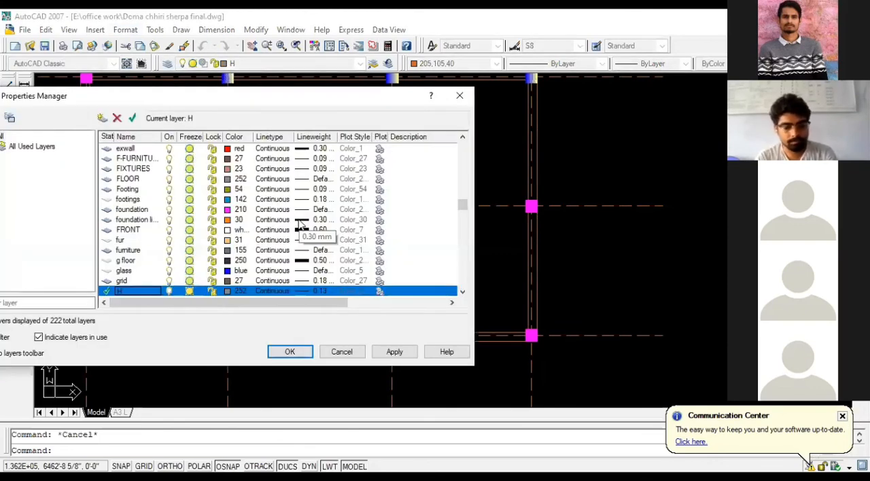
- Turn the WALL layer back on, turn the WALL-PLAN layer off and apply the changes
key("w")
scroll(301, 225, "down", 1)
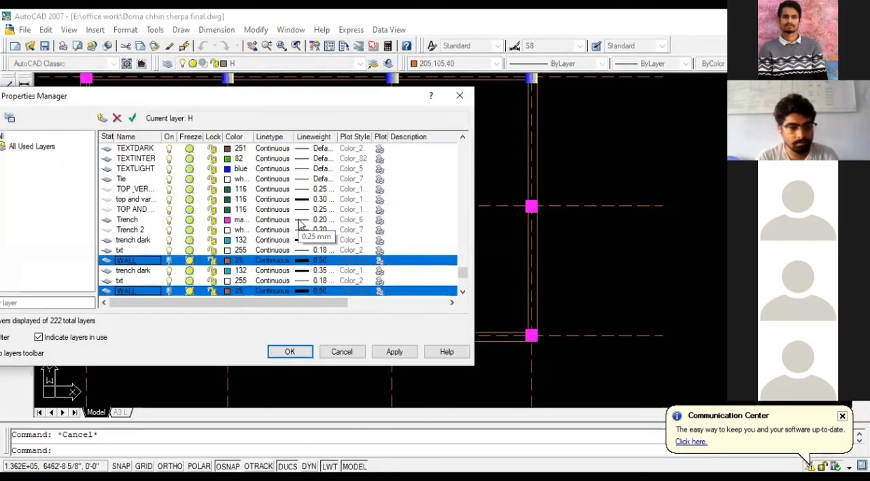
left_click(168, 262)
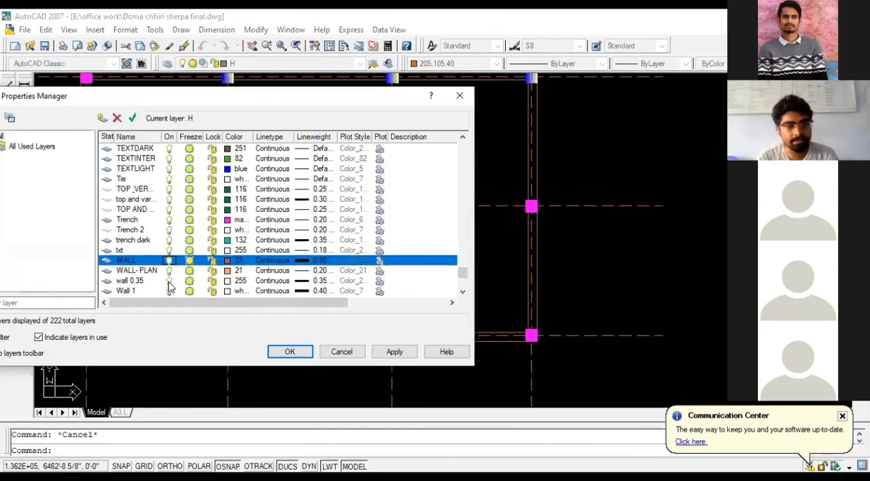
left_click(169, 271)
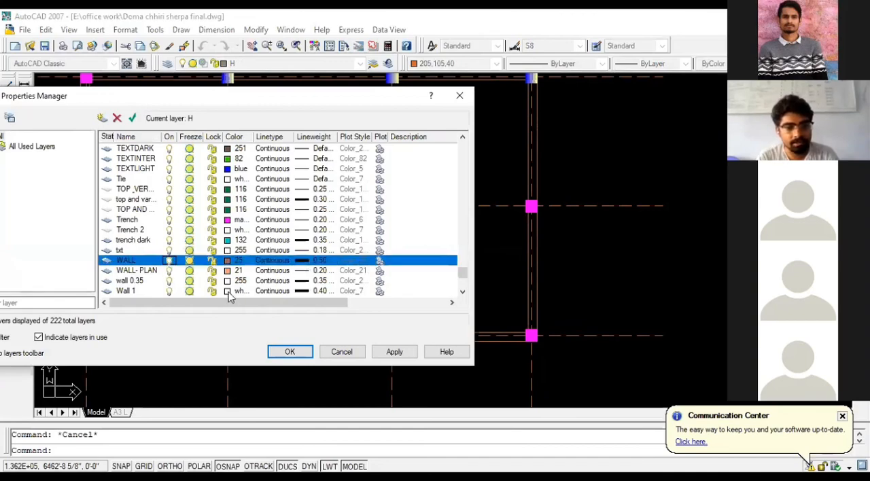
left_click(390, 352)
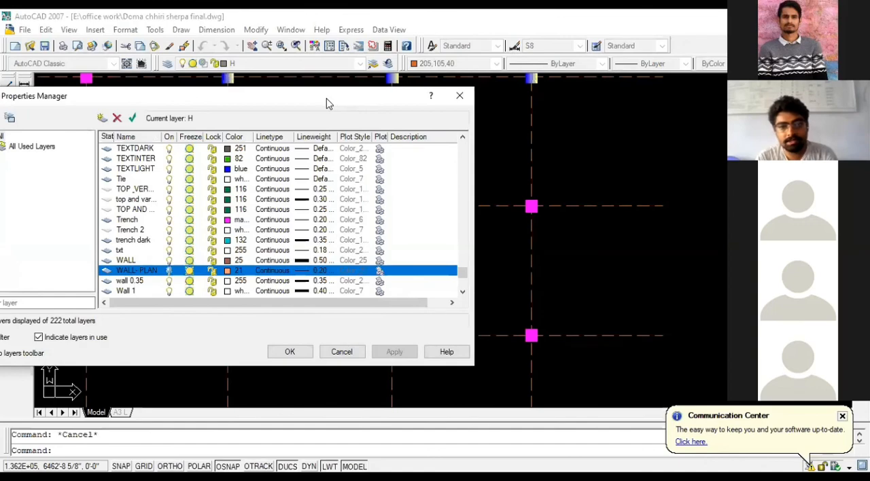
- Turn the WALL-PLAN layer back on, apply the change and close the layer properties
left_click_drag(326, 101, 12, 192)
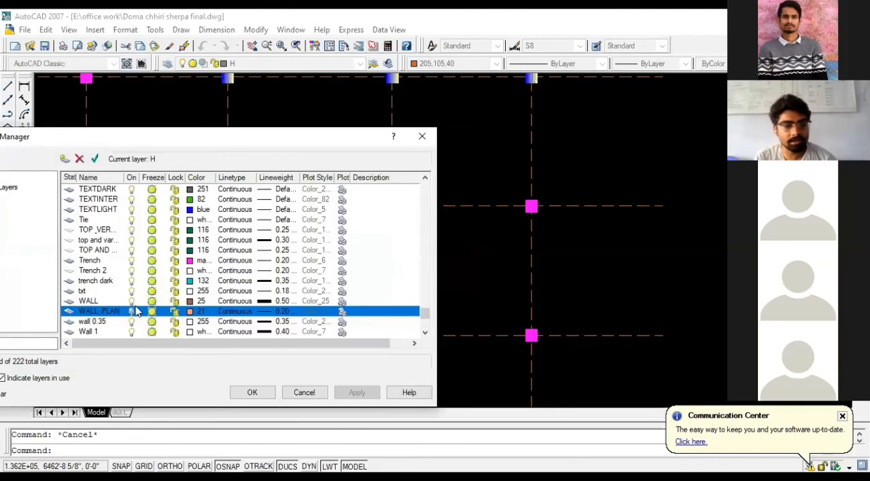
left_click(175, 311)
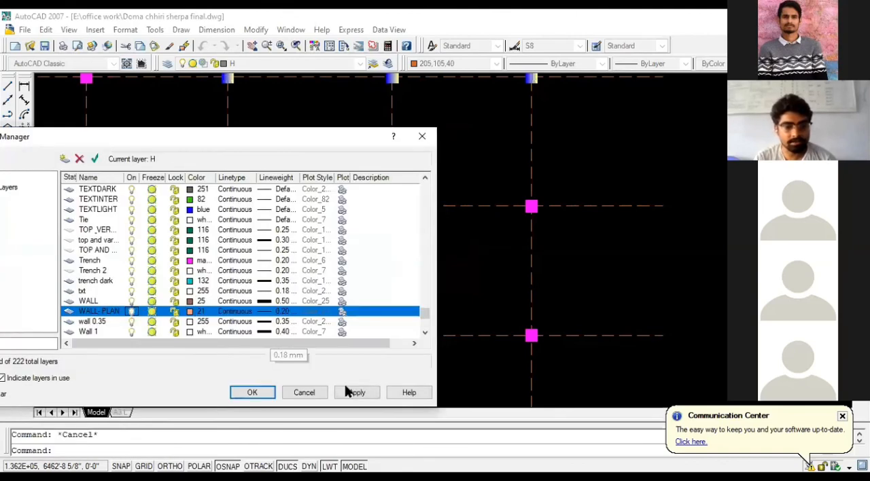
left_click(357, 392)
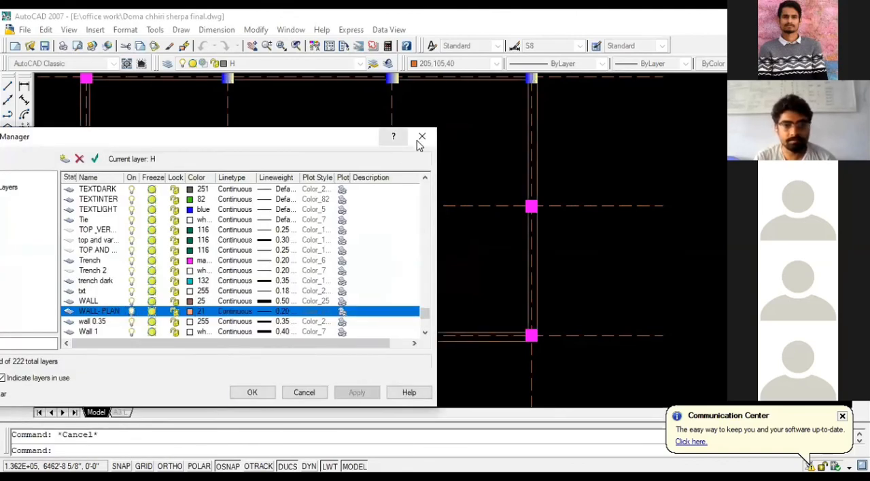
left_click(422, 136)
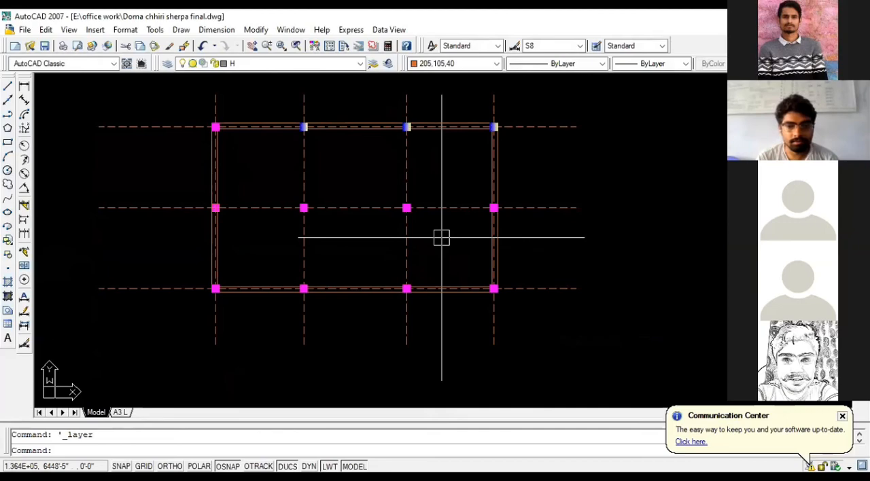
- Reopen the layer properties and make layer 0 the current layer
left_click(167, 64)
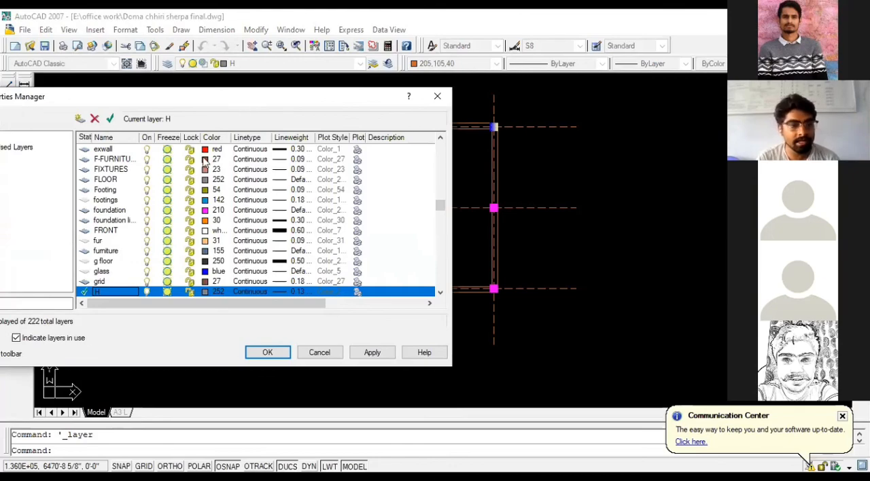
scroll(136, 207, "up", 15)
scroll(135, 192, "up", 12)
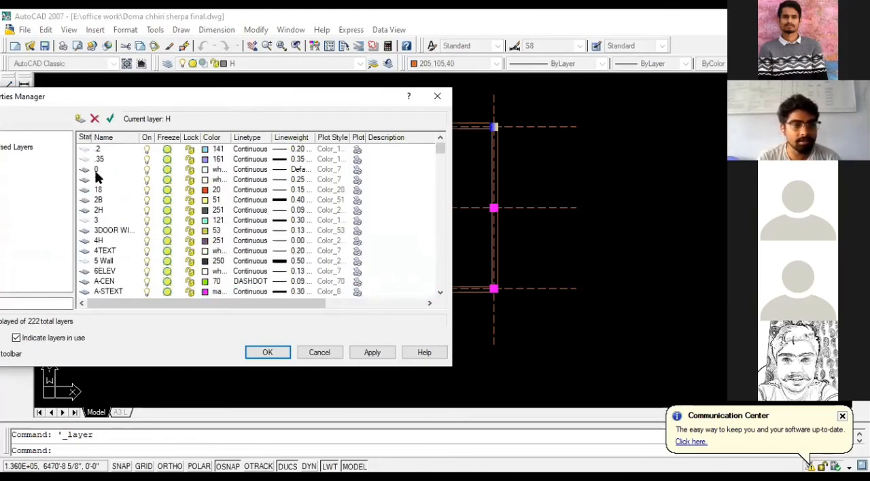
double_click(86, 171)
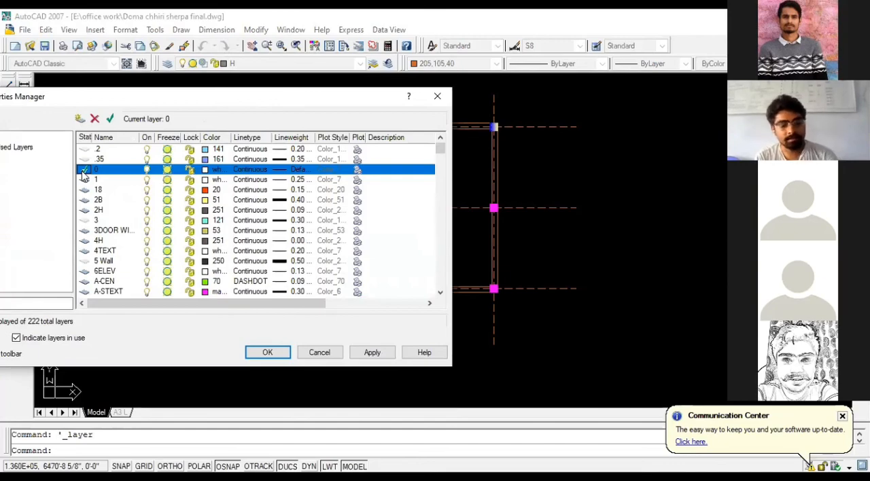
- Turn the WALL-PLAN layer off to check the plan without walls, turn it back on, applying each change, and close the layer properties
key("w")
scroll(150, 261, "down", 2)
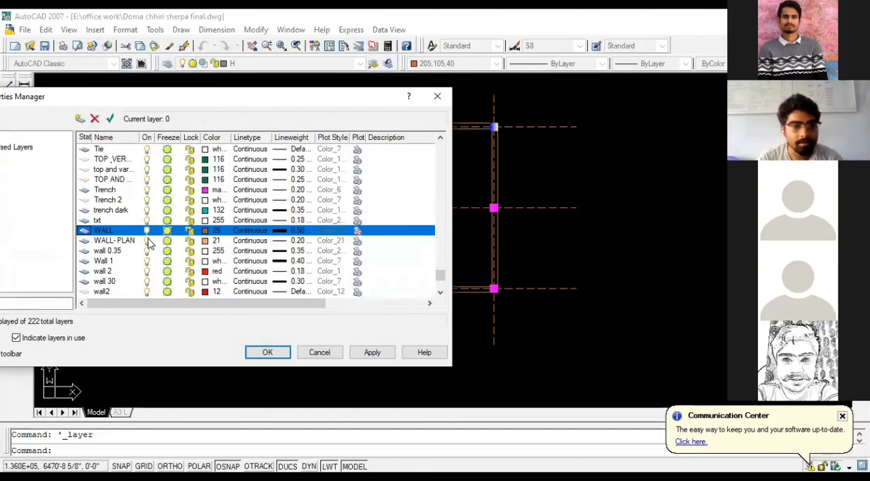
left_click(148, 246)
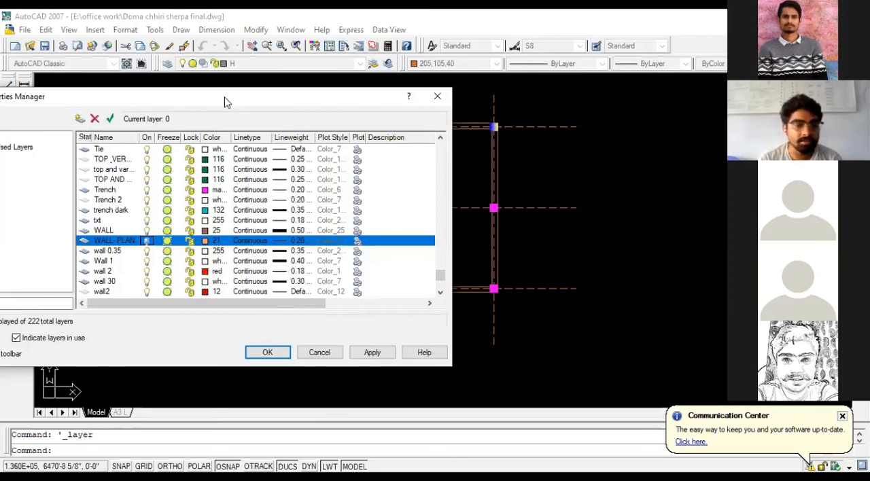
left_click_drag(227, 101, 189, 102)
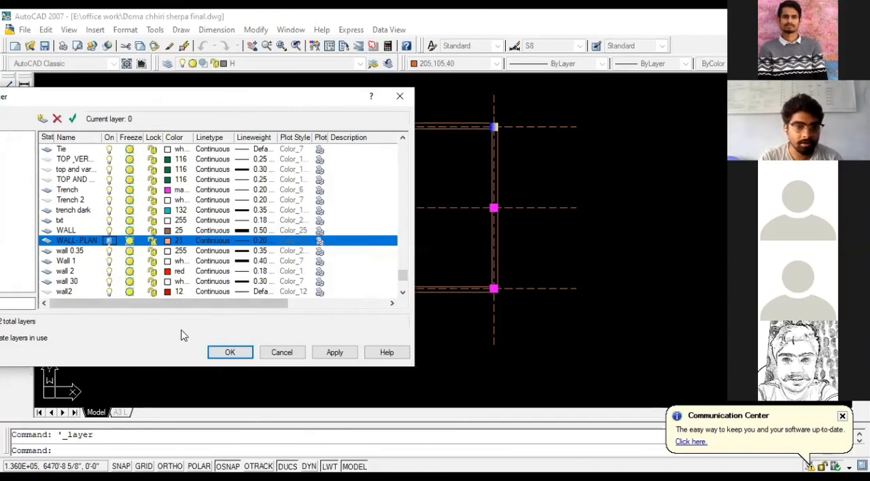
left_click(330, 354)
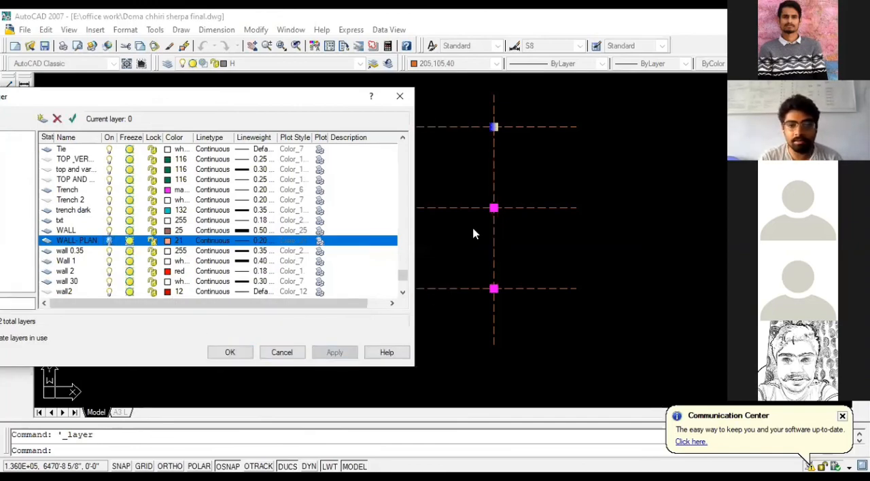
left_click(109, 240)
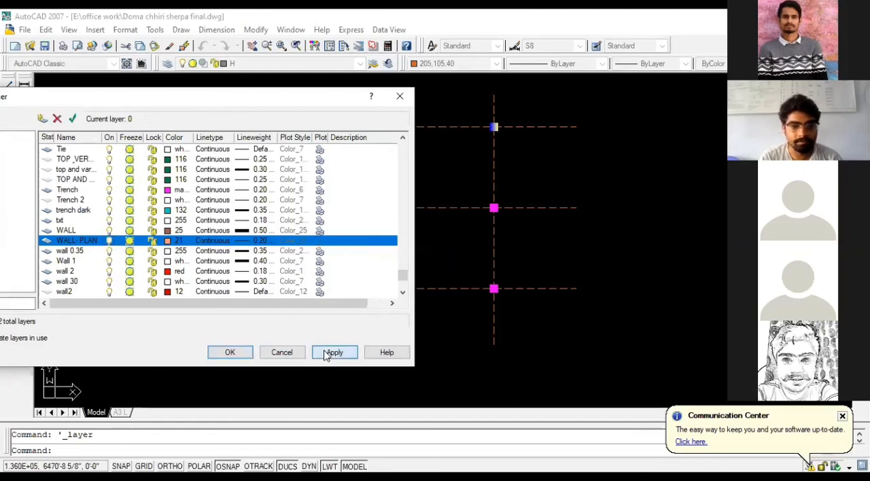
left_click(332, 353)
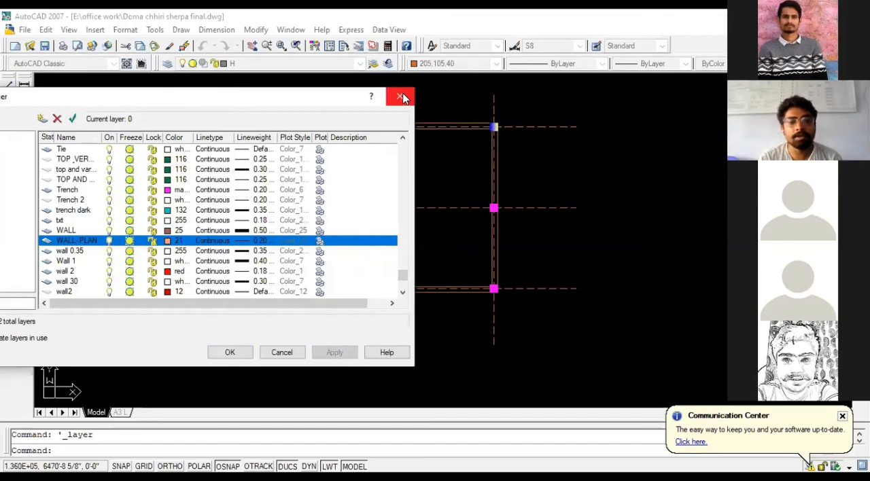
left_click(401, 95)
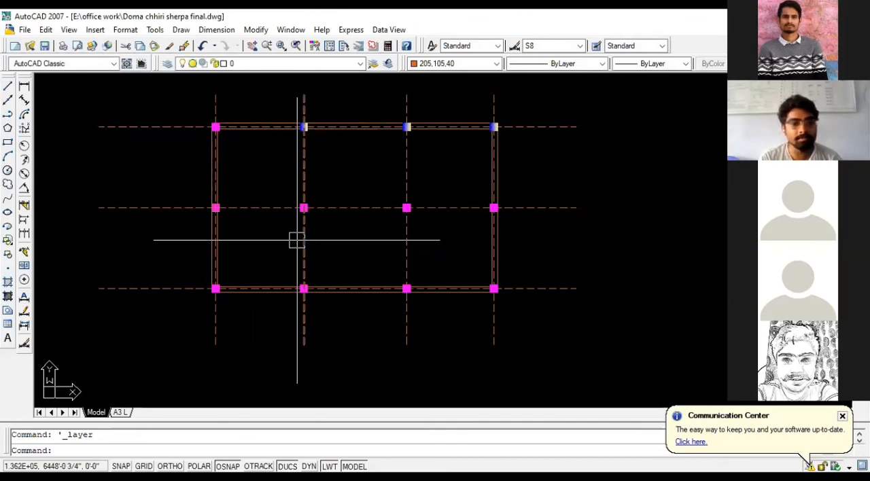
scroll(345, 191, "up", 2)
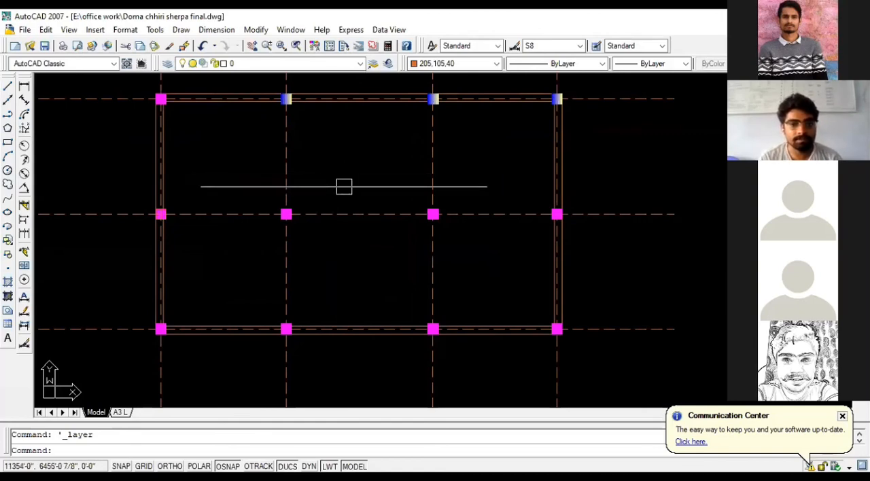
scroll(350, 201, "down", 2)
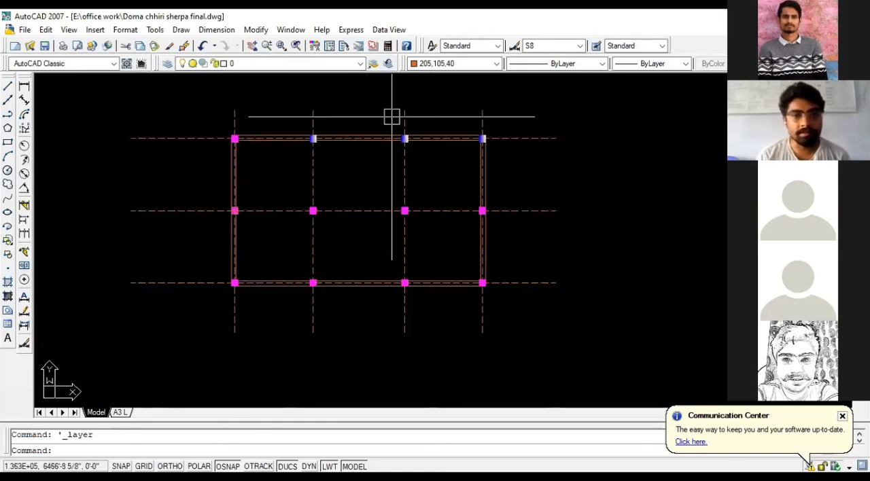
scroll(321, 158, "up", 2)
scroll(317, 159, "down", 2)
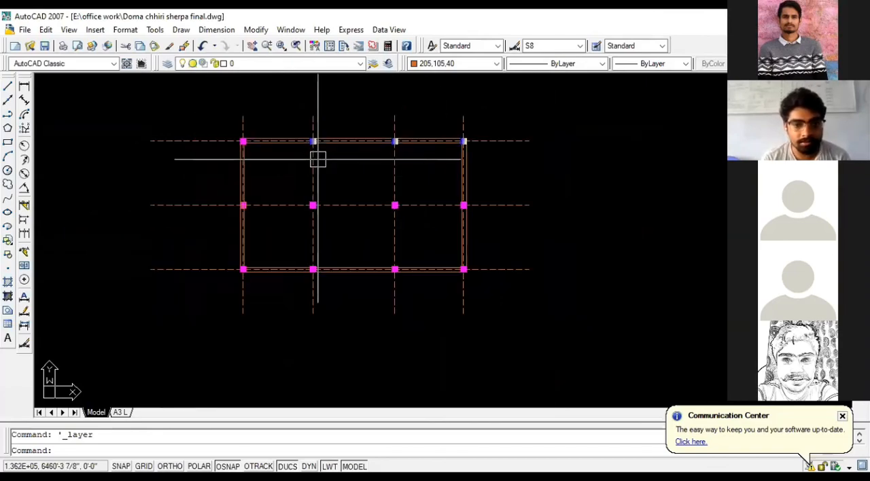
scroll(252, 180, "up", 3)
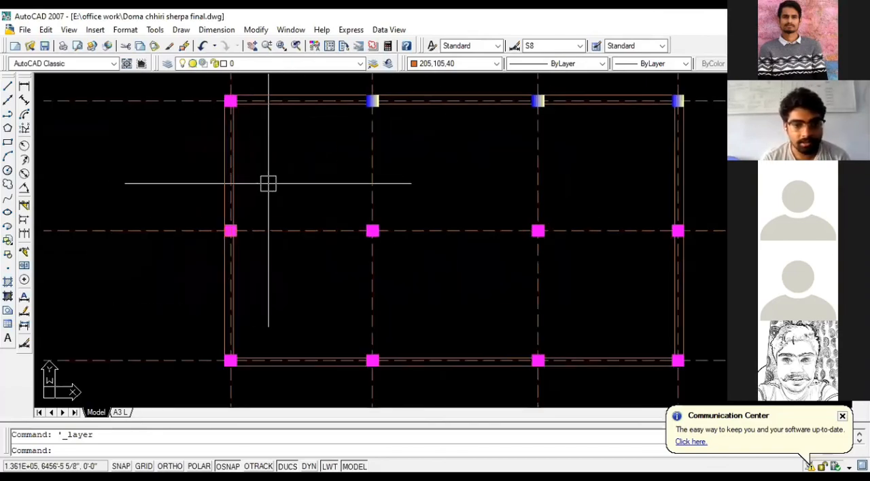
scroll(238, 190, "down", 2)
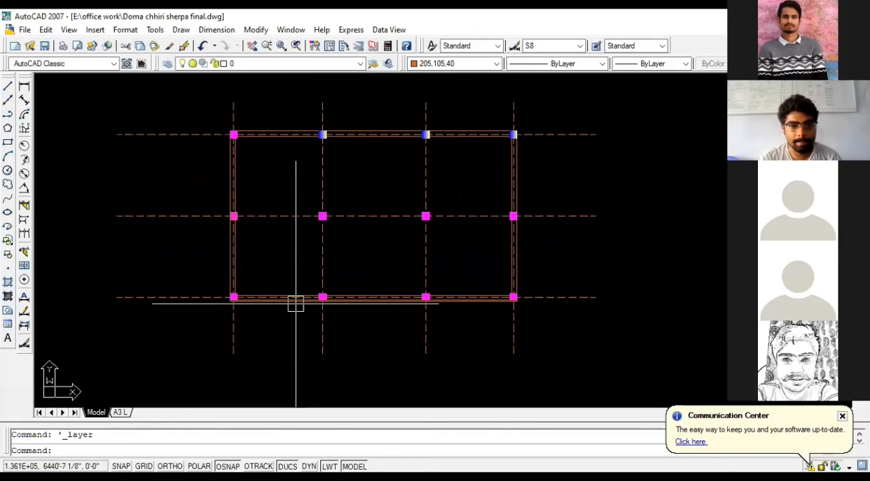
scroll(344, 210, "up", 2)
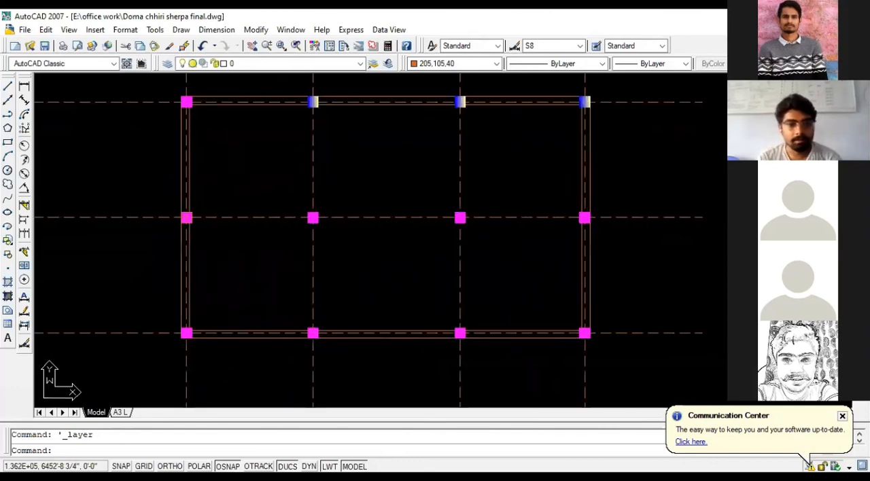
scroll(273, 236, "down", 2)
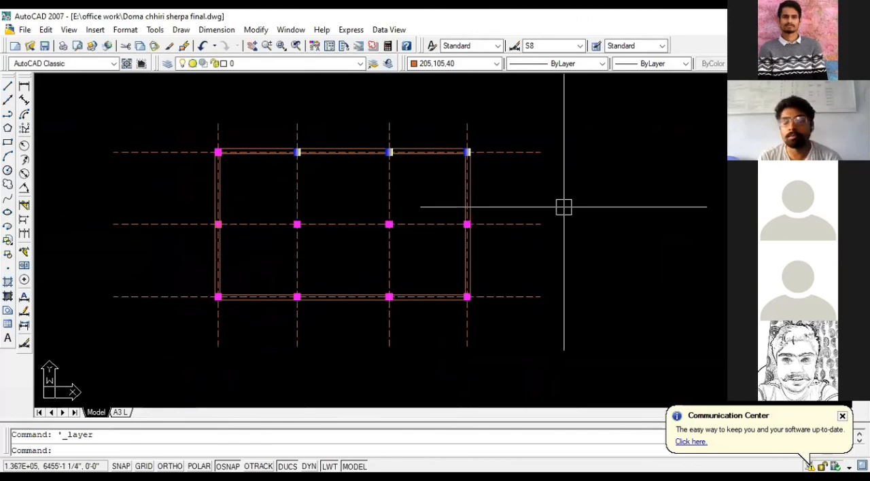
scroll(500, 219, "down", 3)
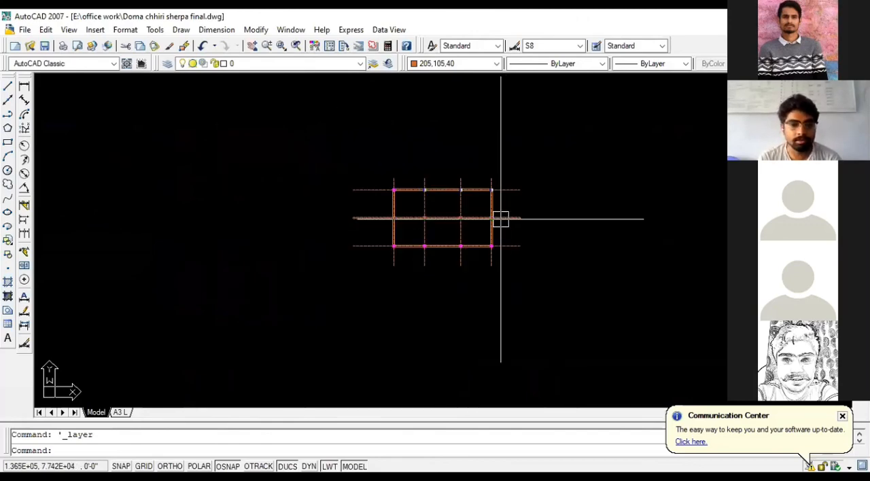
scroll(501, 219, "up", 2)
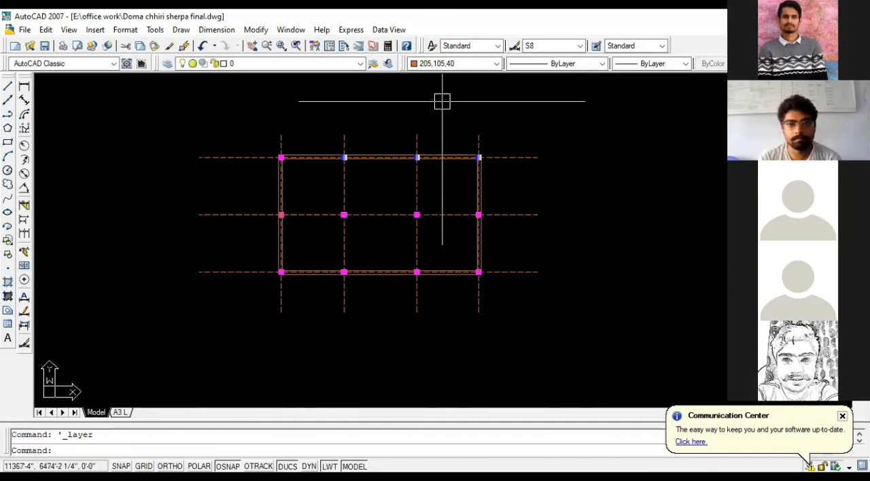
scroll(374, 142, "down", 2)
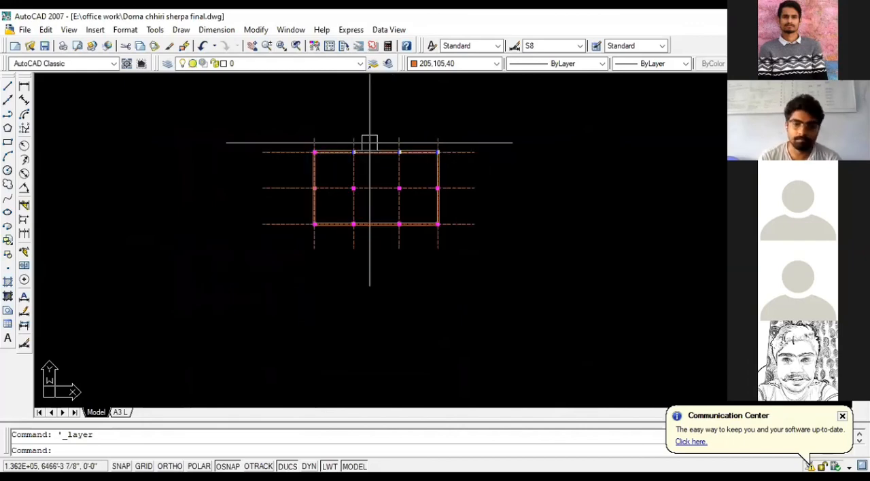
scroll(371, 150, "down", 2)
scroll(406, 194, "up", 5)
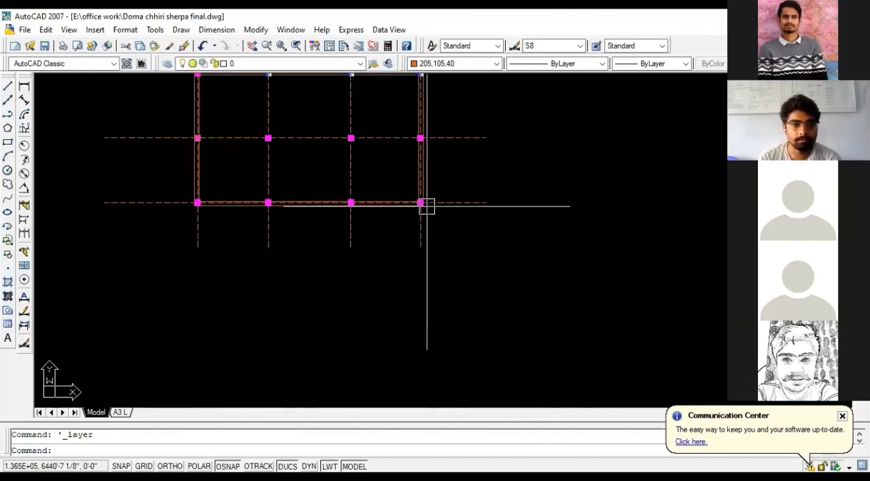
scroll(465, 223, "down", 2)
scroll(451, 88, "up", 2)
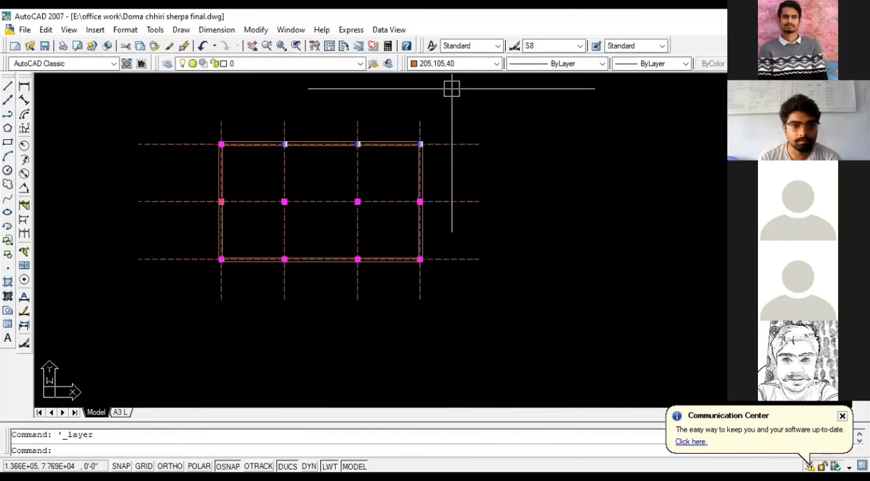